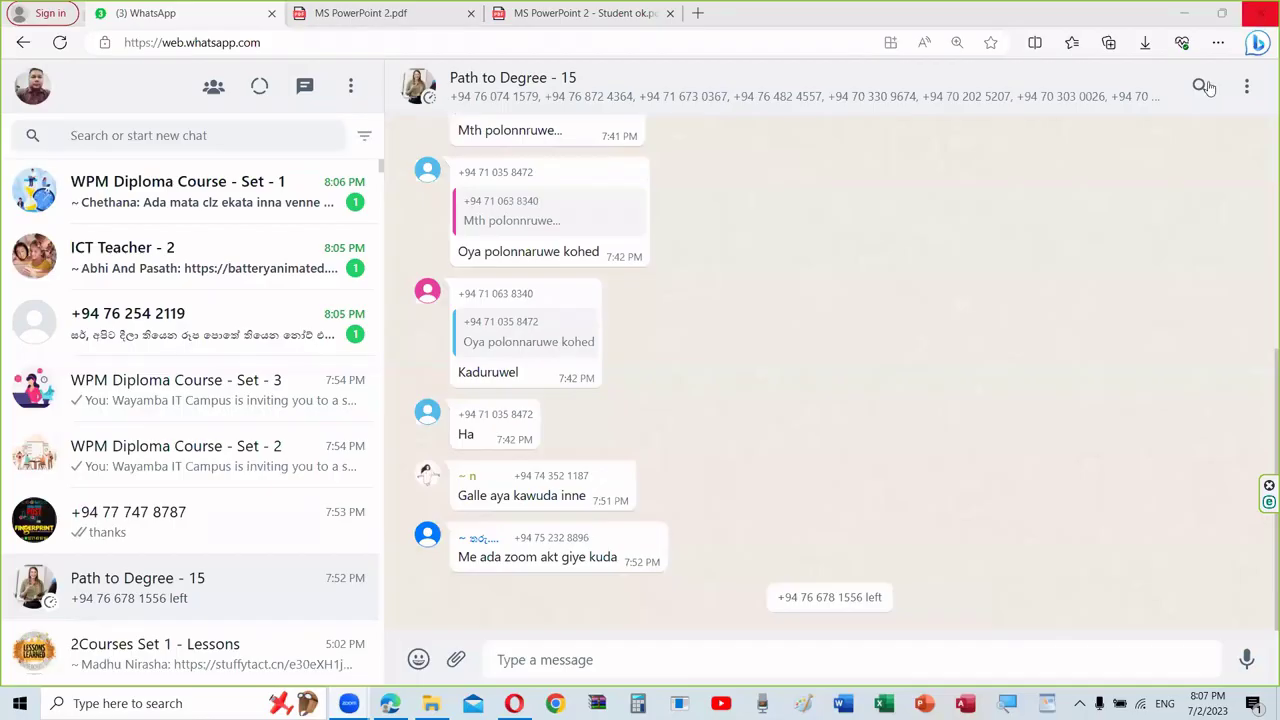
# Step: Switch to MS PowerPoint 2.pdf in Edge and return to its title page, 'MS Powerpoint: Beginners to Higher Studies'
pyautogui.click(409, 8)
pyautogui.scroll(5, 661, 321)
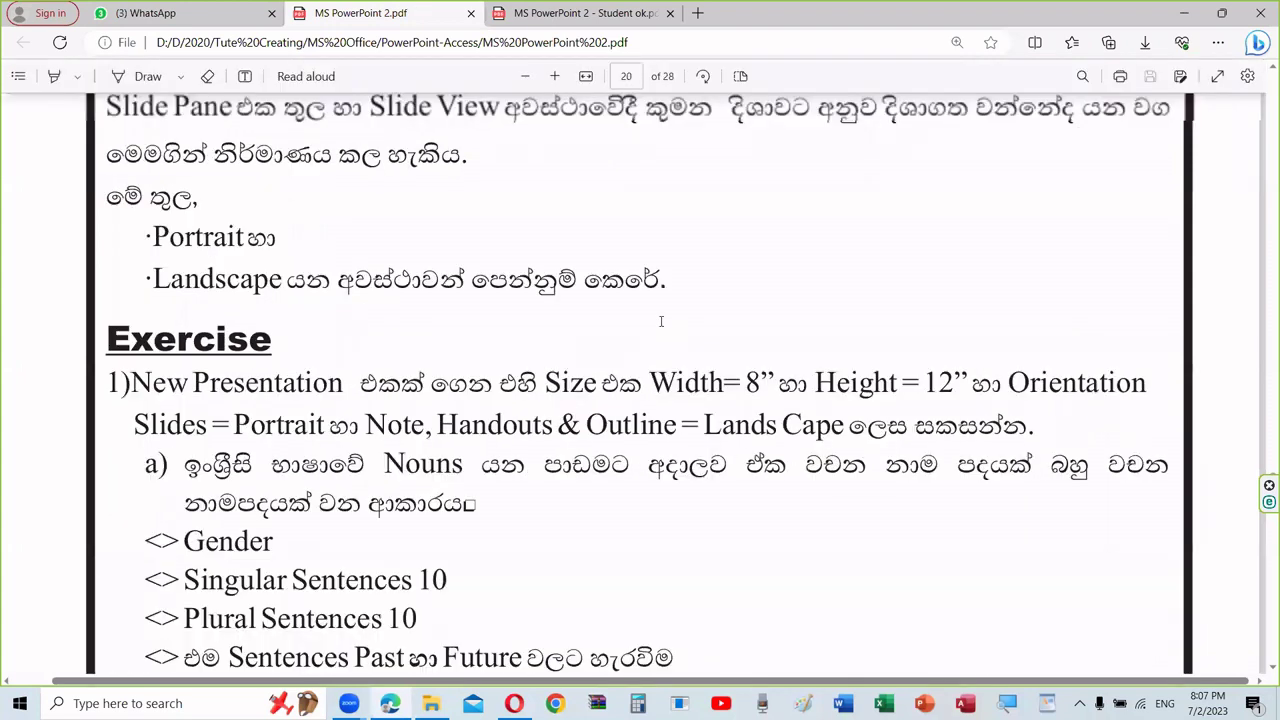
pyautogui.scroll(10, 661, 321)
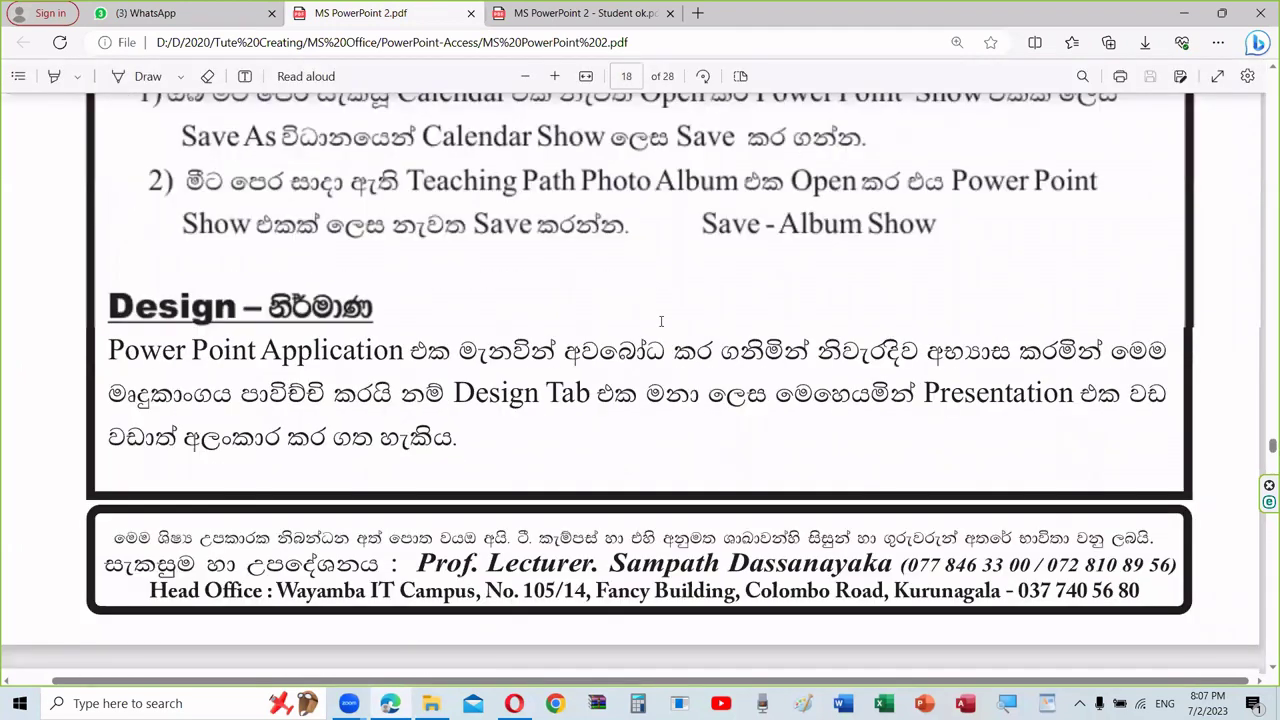
pyautogui.scroll(10, 661, 321)
pyautogui.scroll(5, 656, 320)
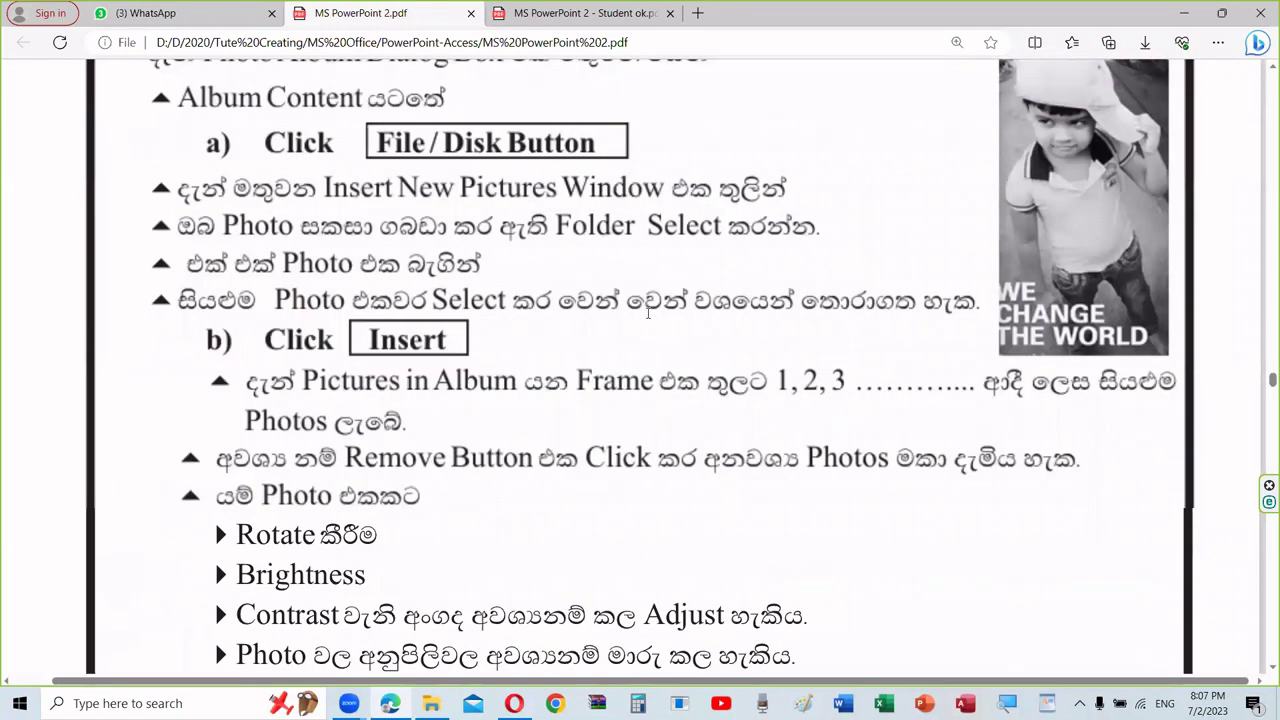
pyautogui.scroll(5, 647, 313)
pyautogui.scroll(5, 642, 321)
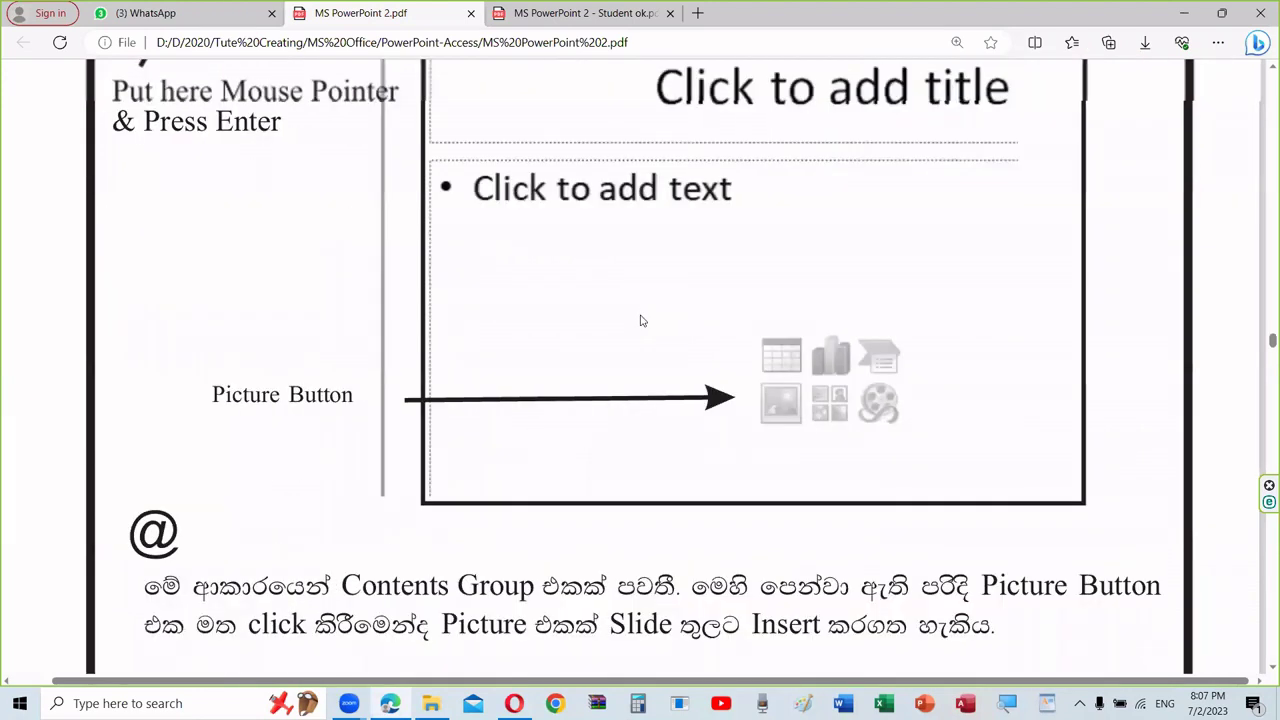
pyautogui.scroll(5, 640, 318)
pyautogui.scroll(5, 637, 317)
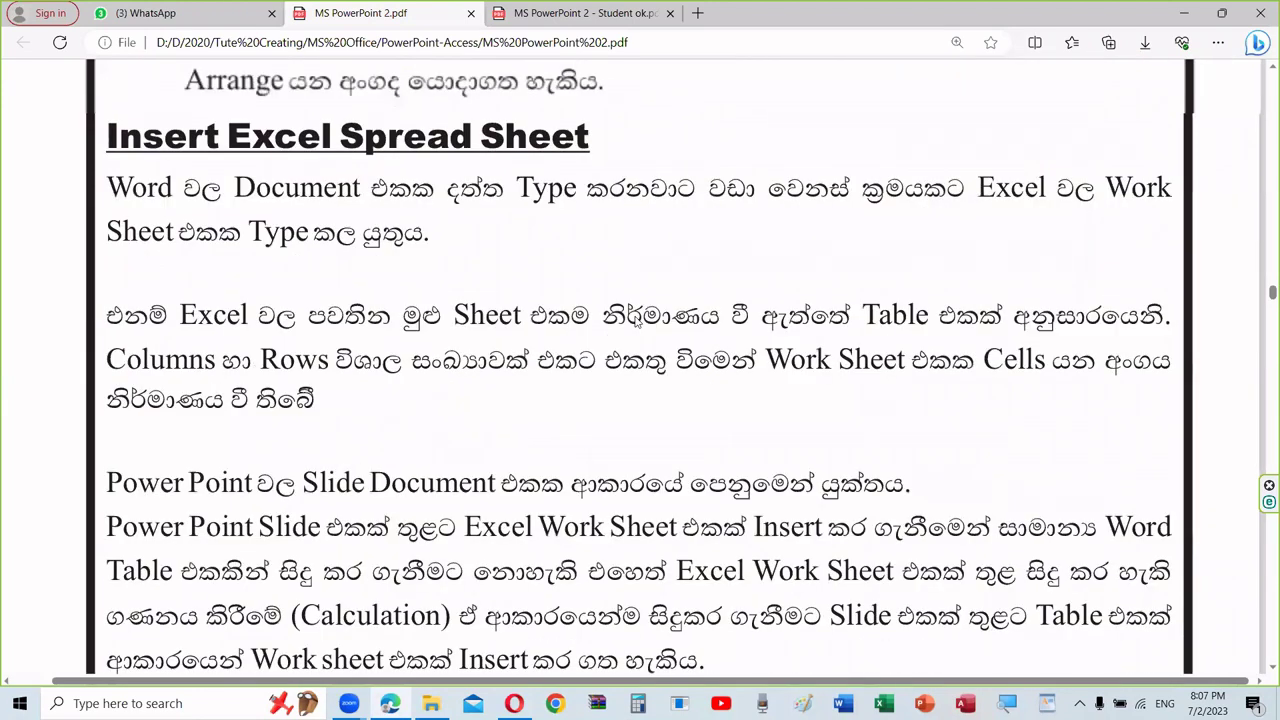
pyautogui.scroll(5, 637, 317)
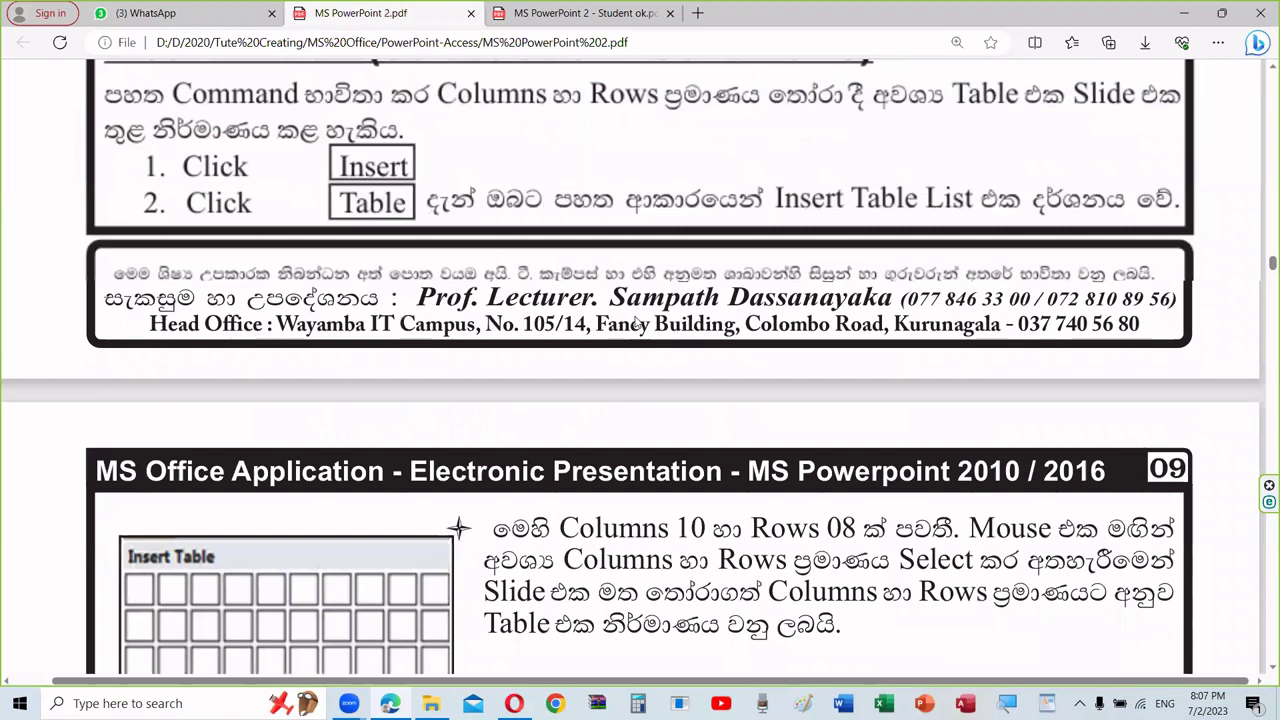
pyautogui.scroll(5, 637, 322)
pyautogui.scroll(1, 1262, 265)
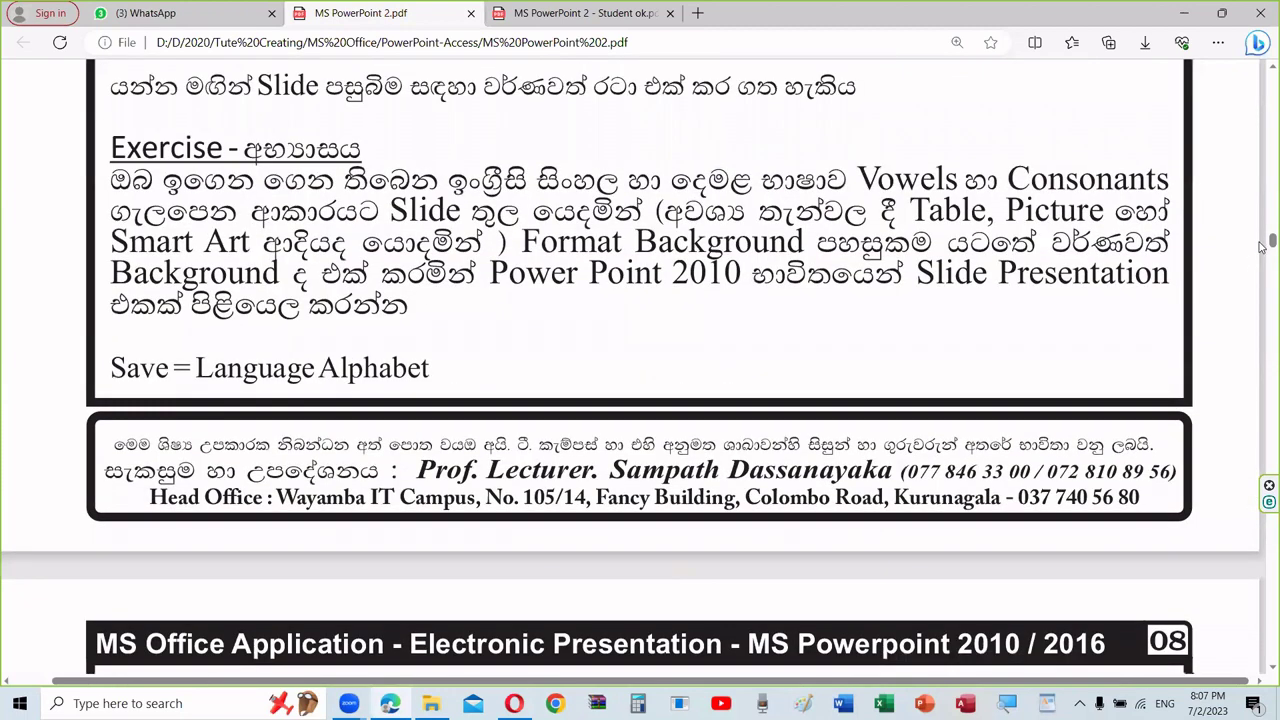
pyautogui.moveTo(1262, 248); pyautogui.dragTo(1261, 92)
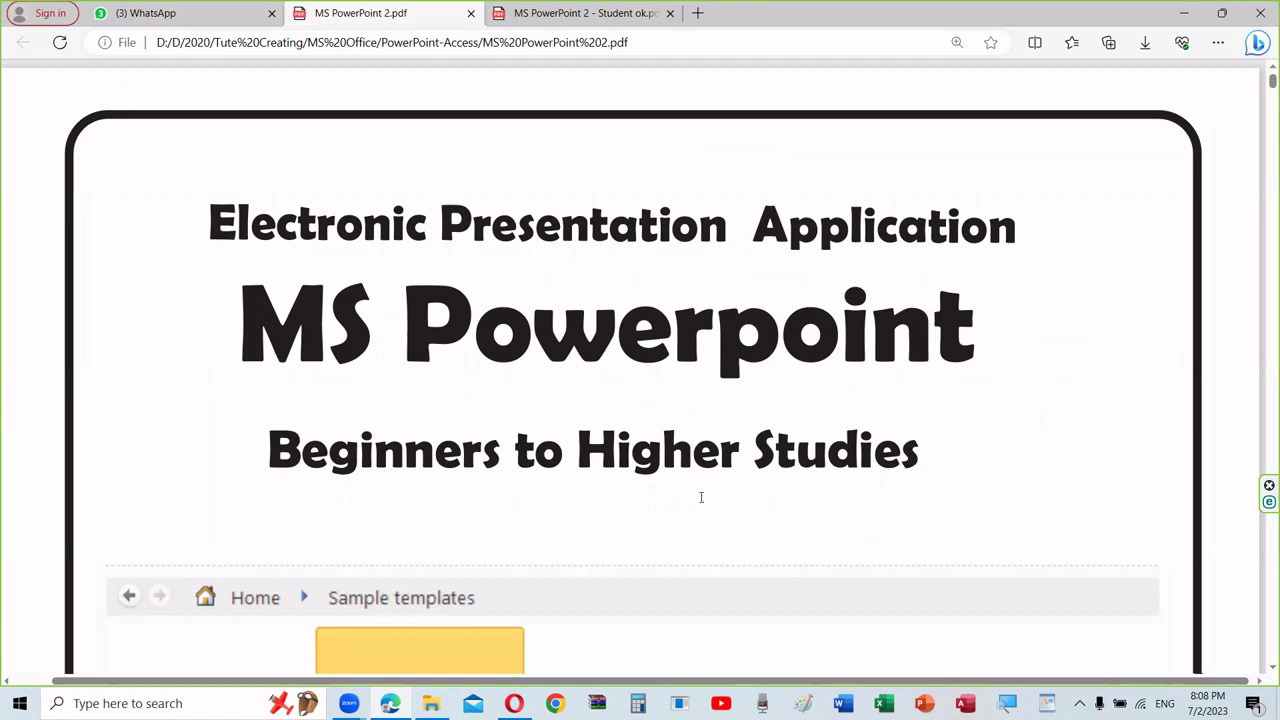
# Step: Scroll the handout past the sample templates to page 2, 'Introduction to Microsoft Power Point- 2010'
pyautogui.scroll(-1, 605, 393)
pyautogui.scroll(-3, 605, 393)
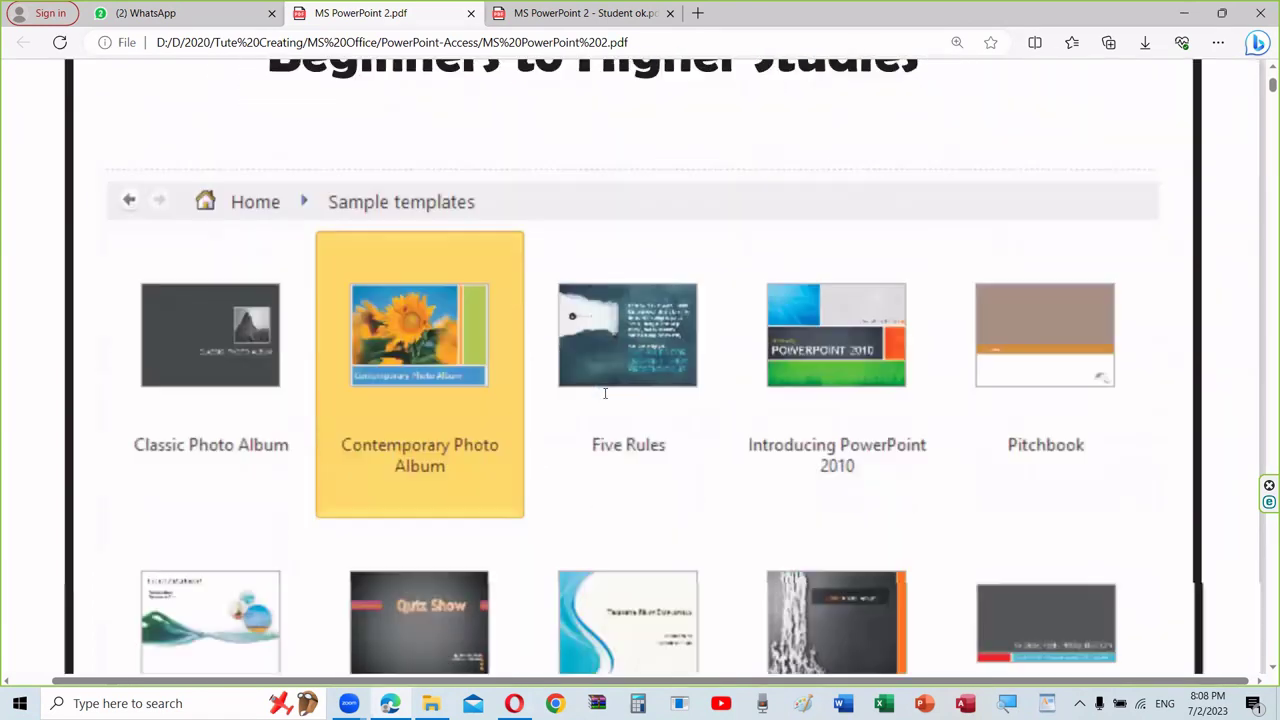
pyautogui.scroll(-2, 605, 393)
pyautogui.scroll(1, 605, 393)
pyautogui.scroll(5, 605, 393)
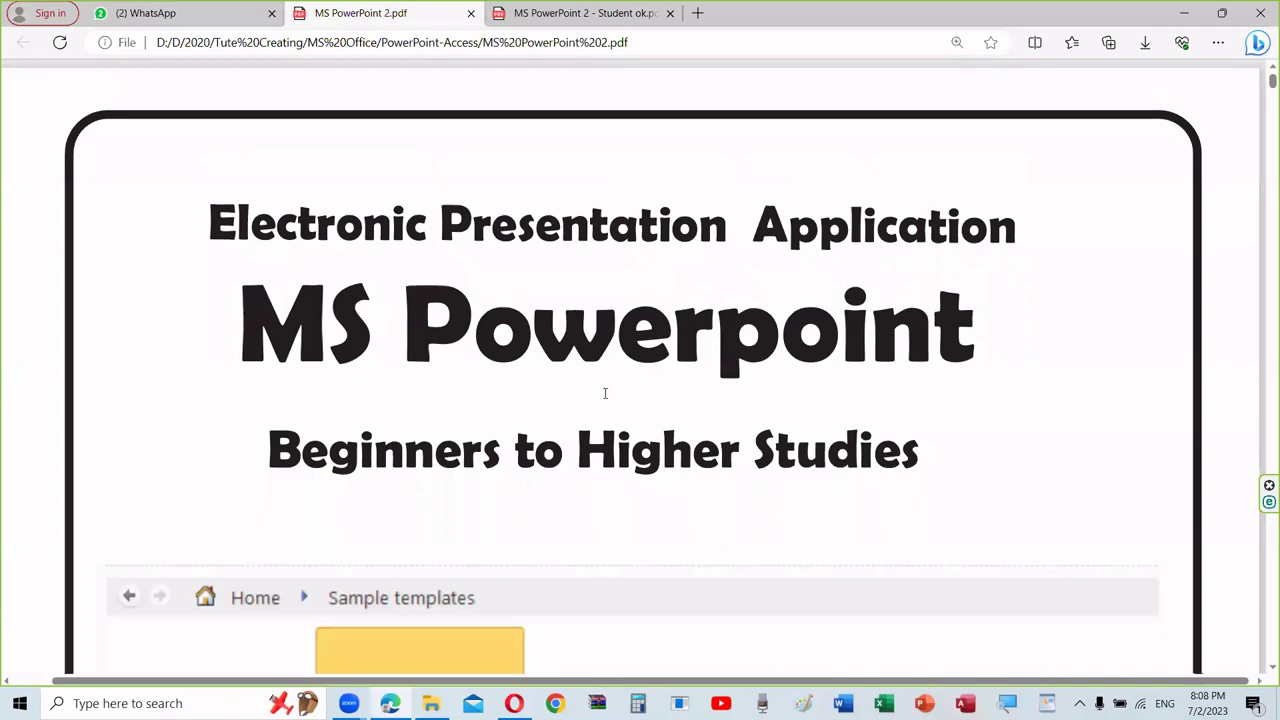
pyautogui.scroll(-2, 605, 393)
pyautogui.scroll(-3, 605, 393)
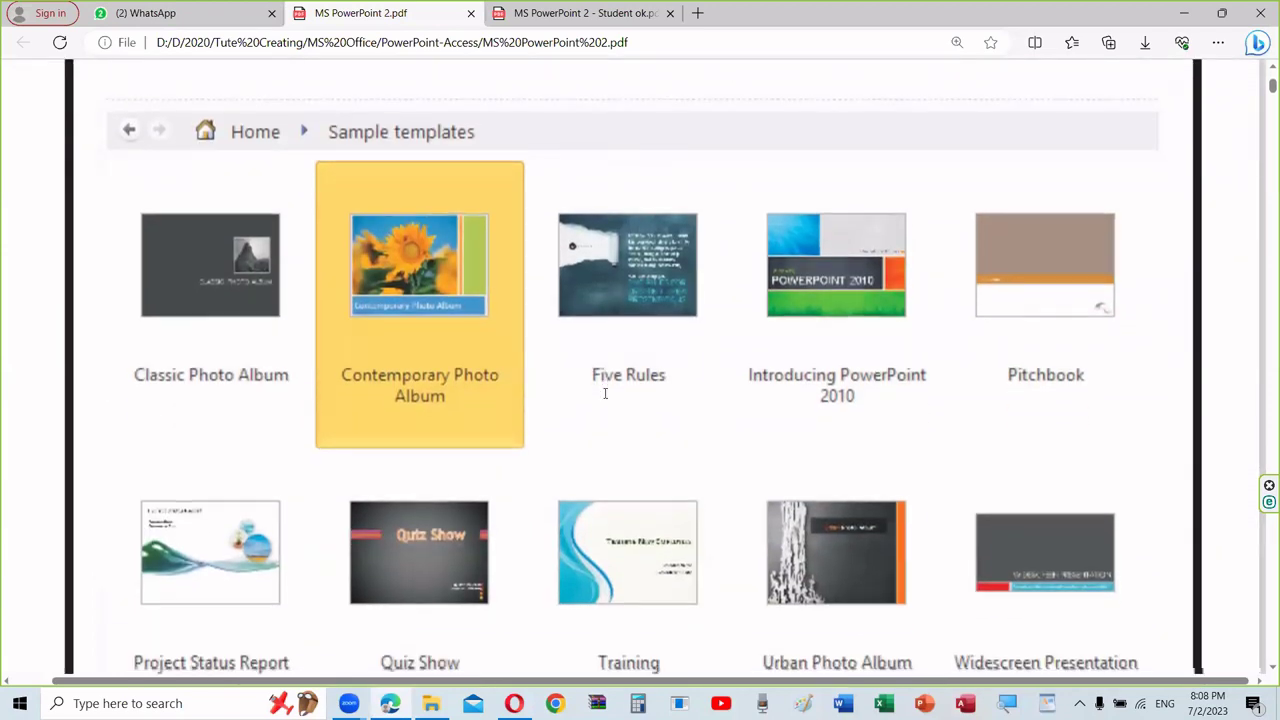
pyautogui.scroll(-4, 605, 393)
pyautogui.scroll(-3, 605, 393)
pyautogui.scroll(-4, 605, 393)
pyautogui.scroll(-4, 605, 393)
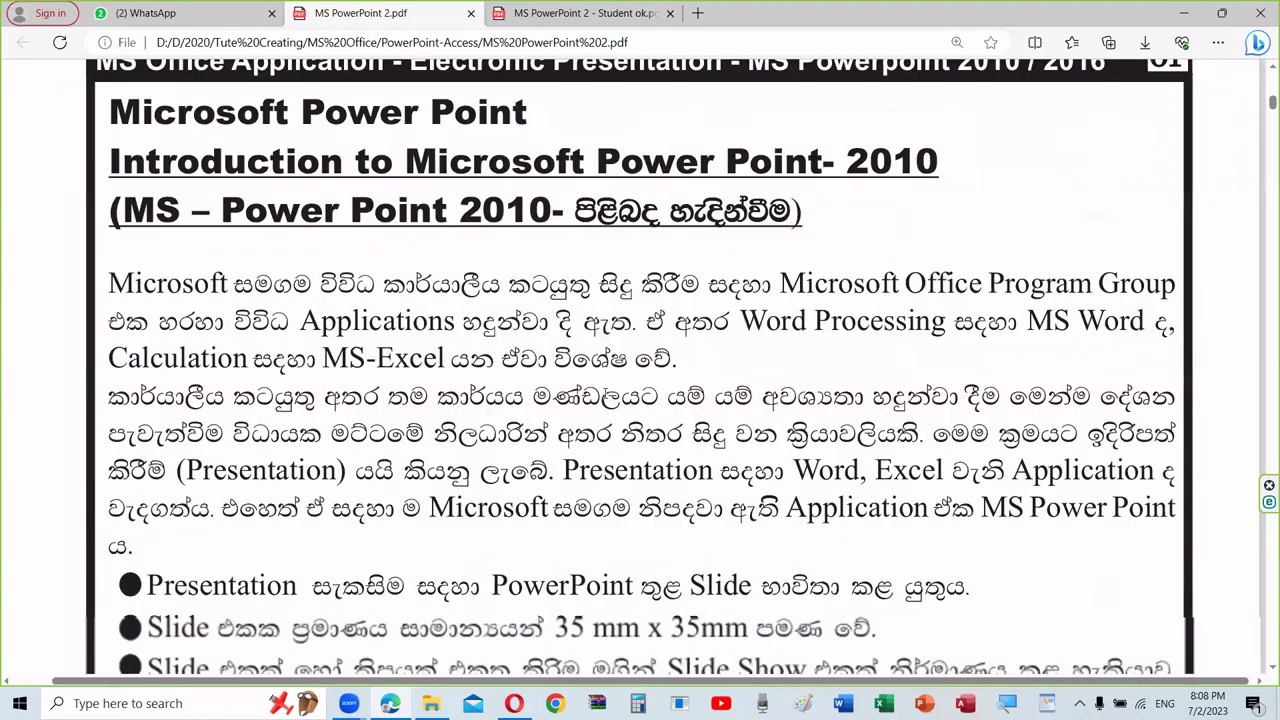
pyautogui.scroll(-1, 605, 393)
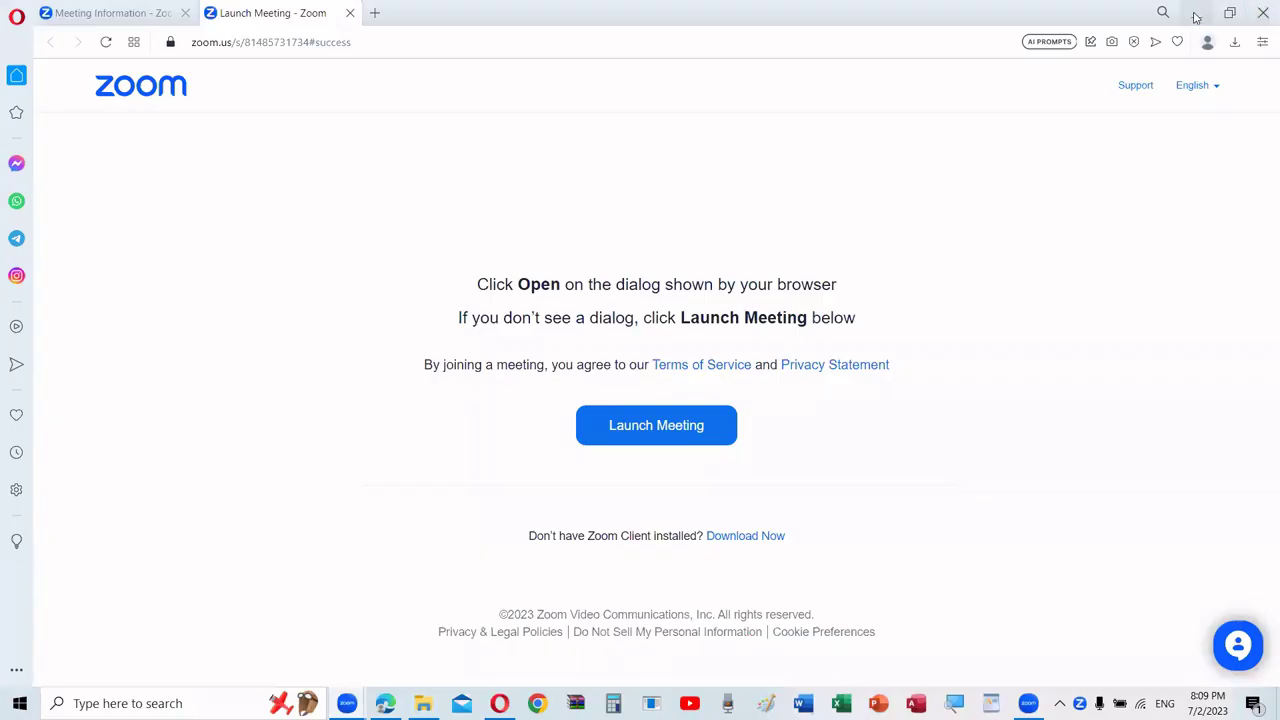
# Step: Minimize the Zoom launch page, accept the recording folder, and bring PowerPoint to the front
pyautogui.click(1195, 17)
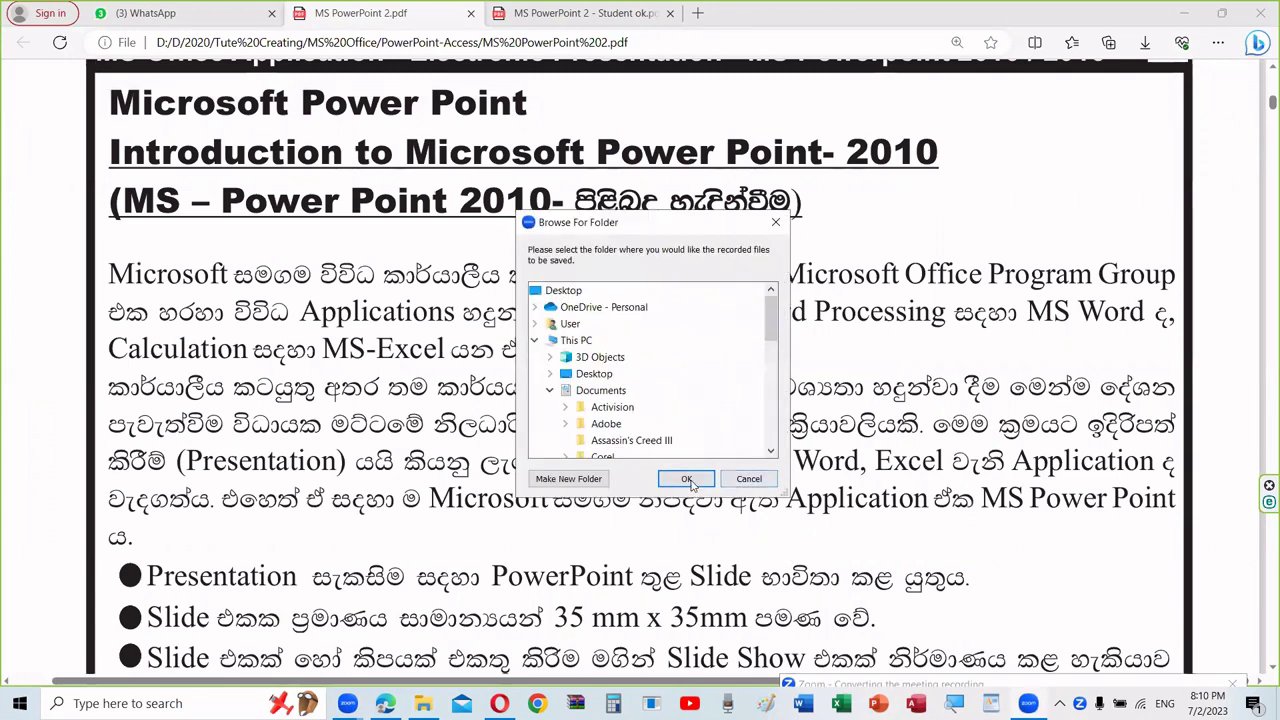
pyautogui.click(692, 479)
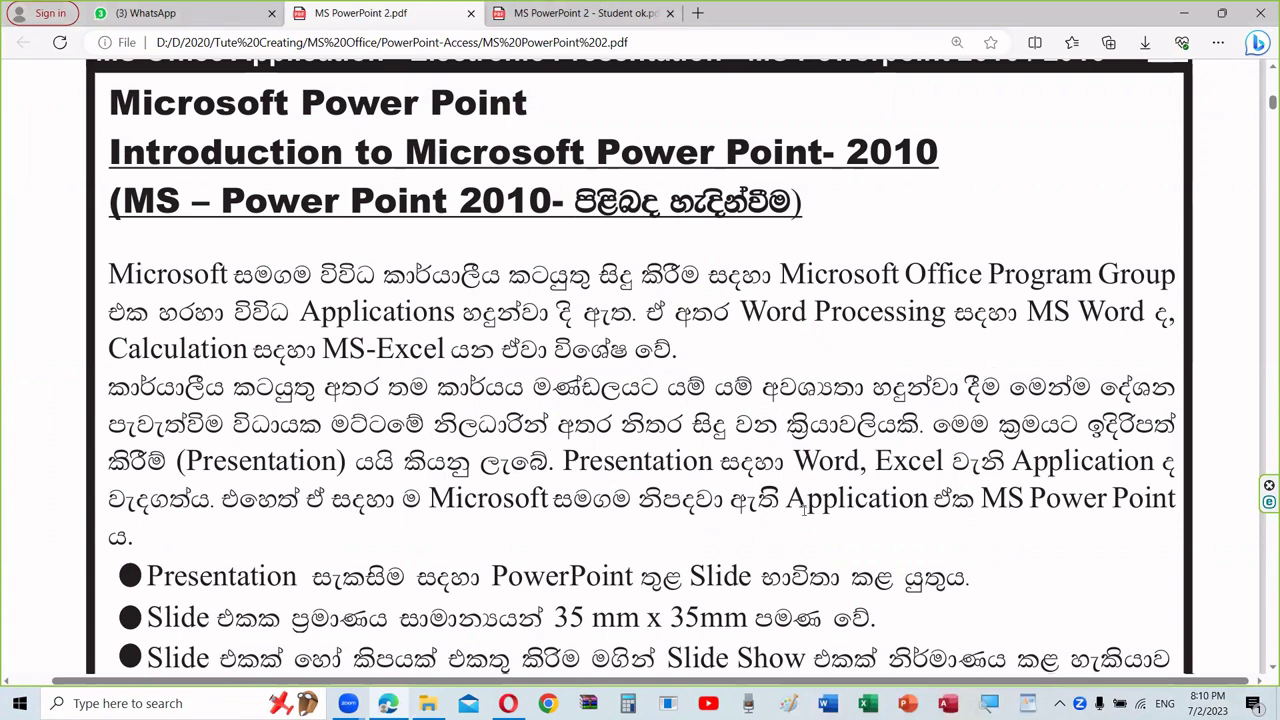
pyautogui.click(907, 703)
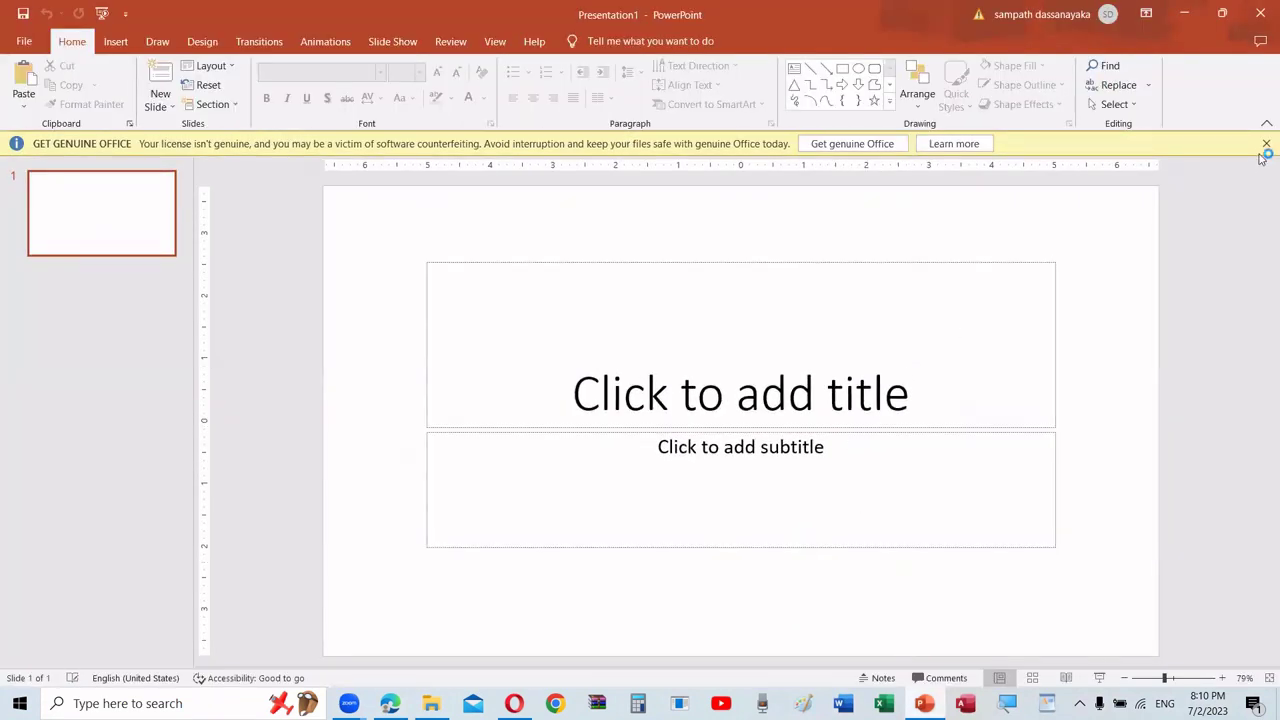
# Step: Close the yellow GET GENUINE OFFICE bar above Presentation1's blank title slide
pyautogui.click(1266, 144)
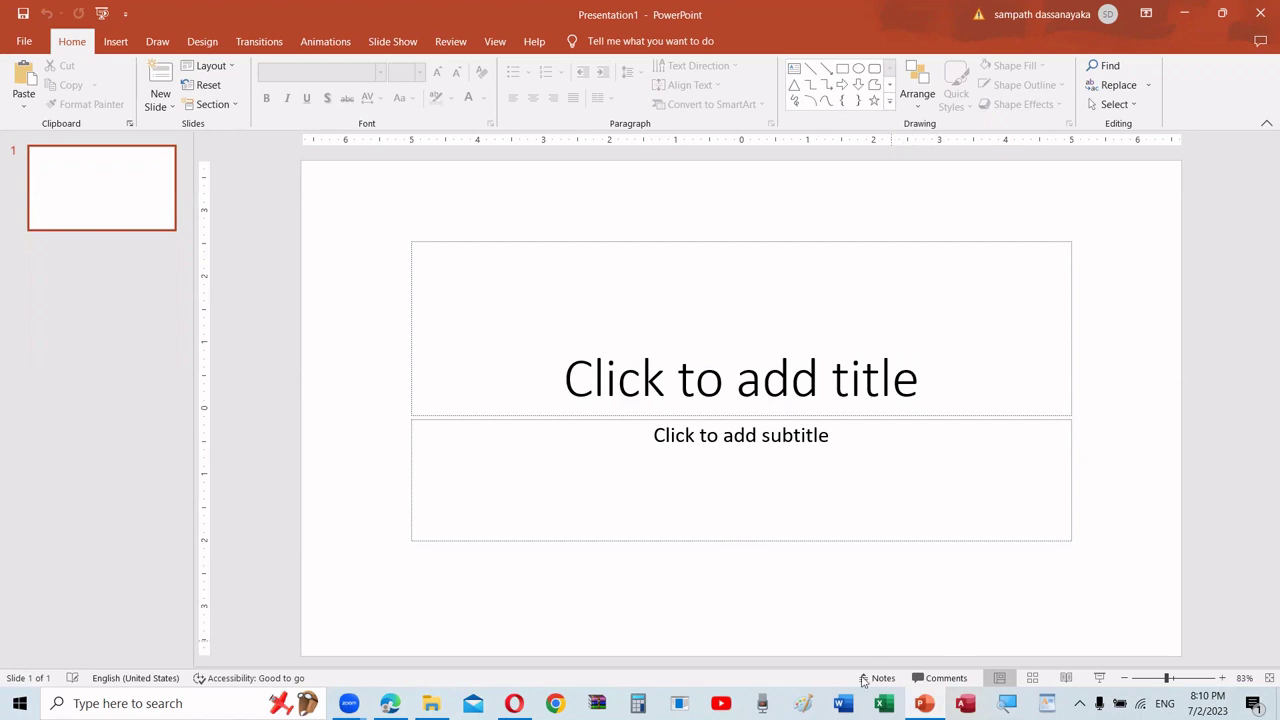
# Step: Start a blank Word document and dismiss its licence warning bar
pyautogui.click(842, 703)
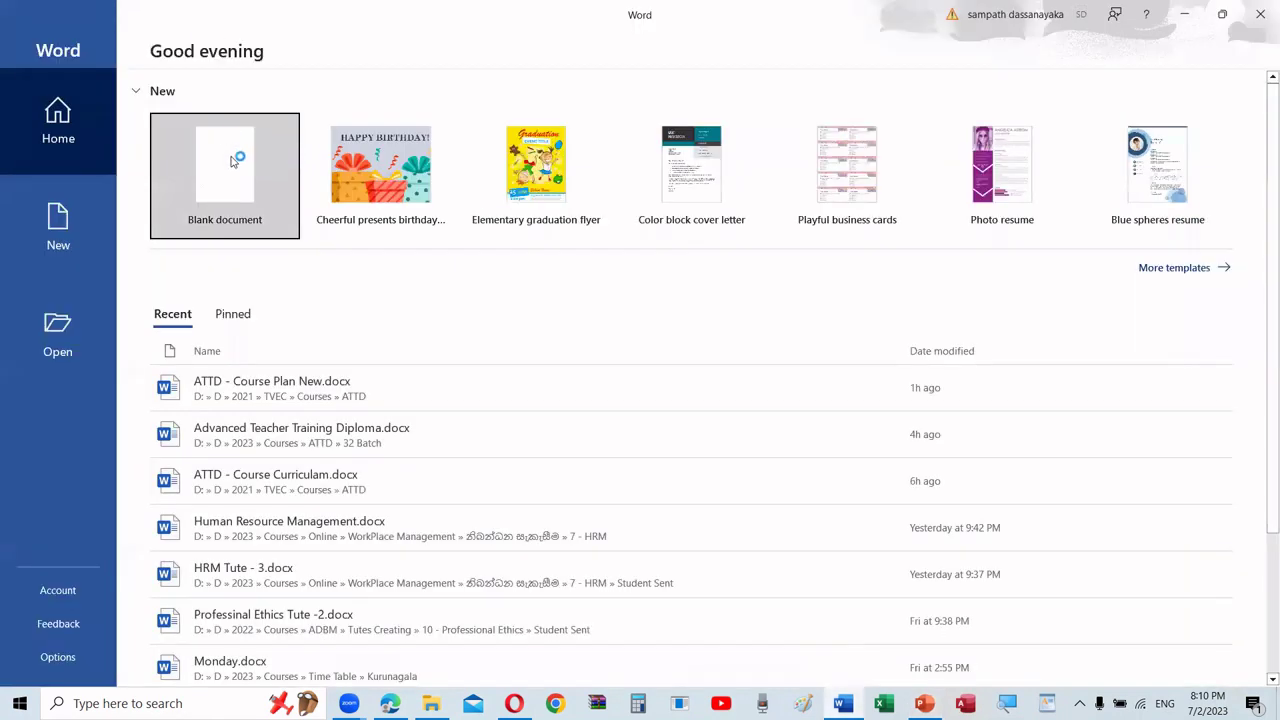
pyautogui.click(249, 160)
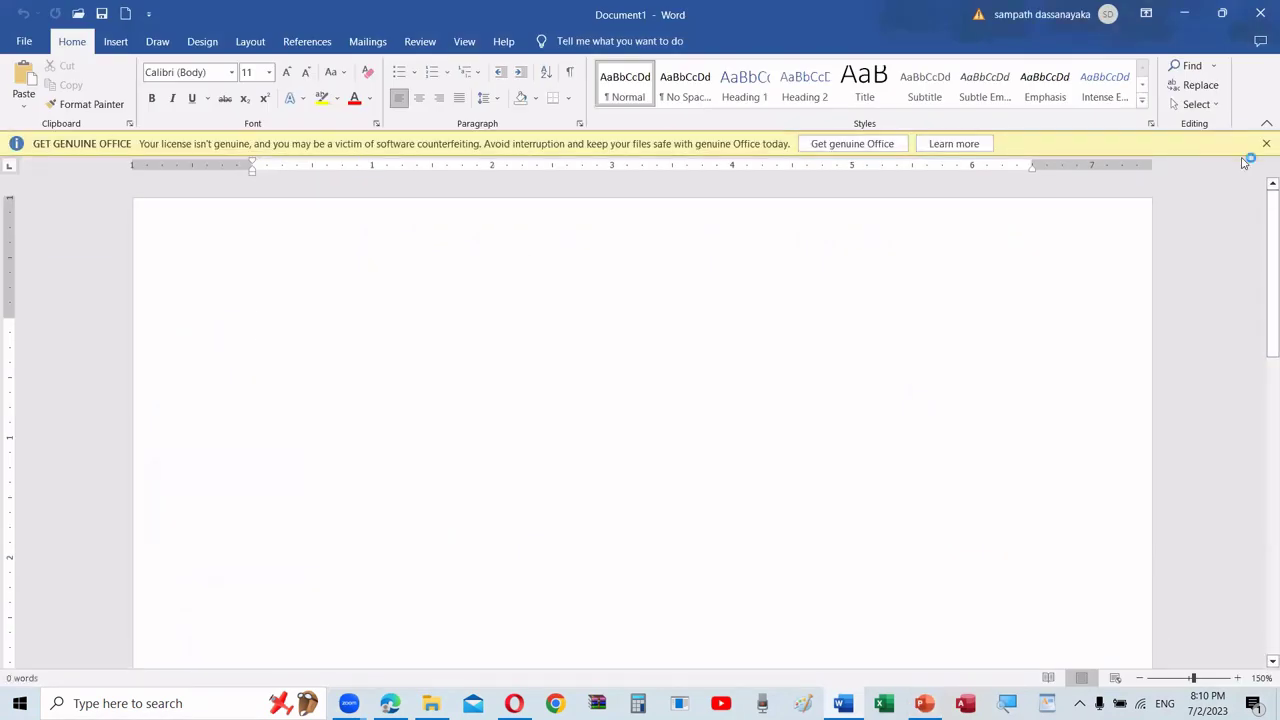
pyautogui.click(1266, 147)
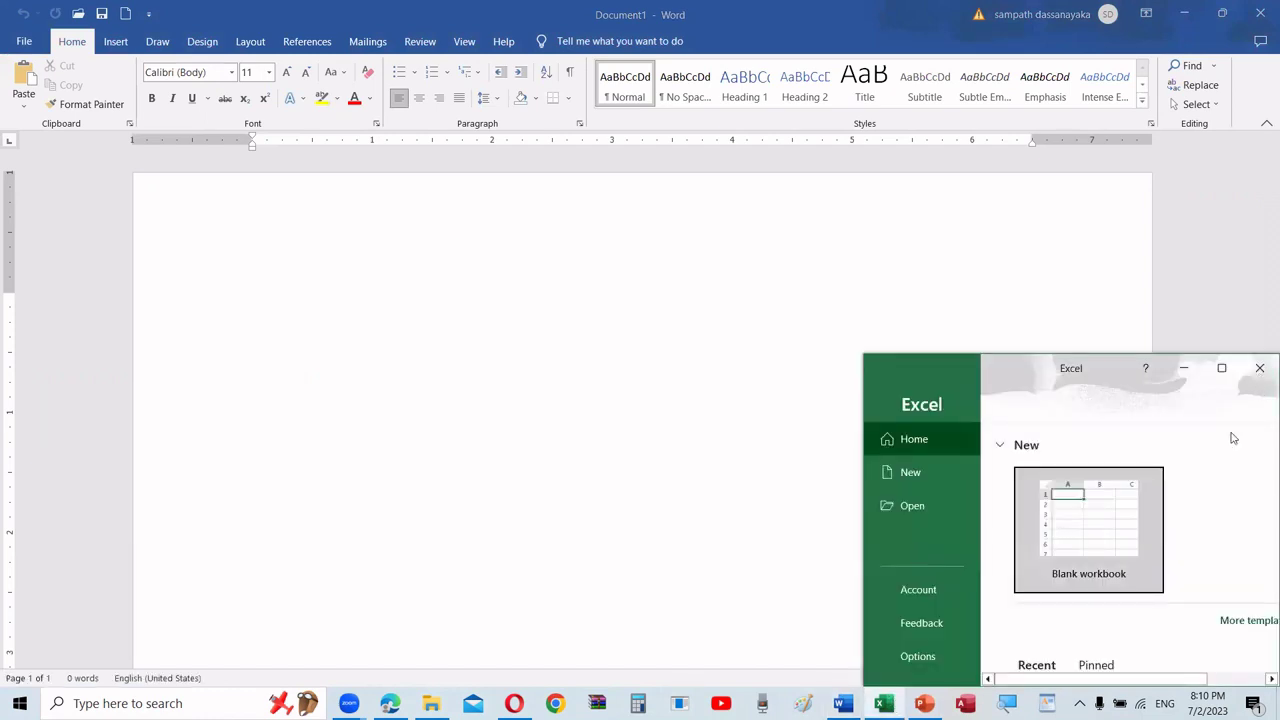
# Step: Create a blank Excel workbook, Book1, and dismiss its licence warning bar
pyautogui.click(1221, 368)
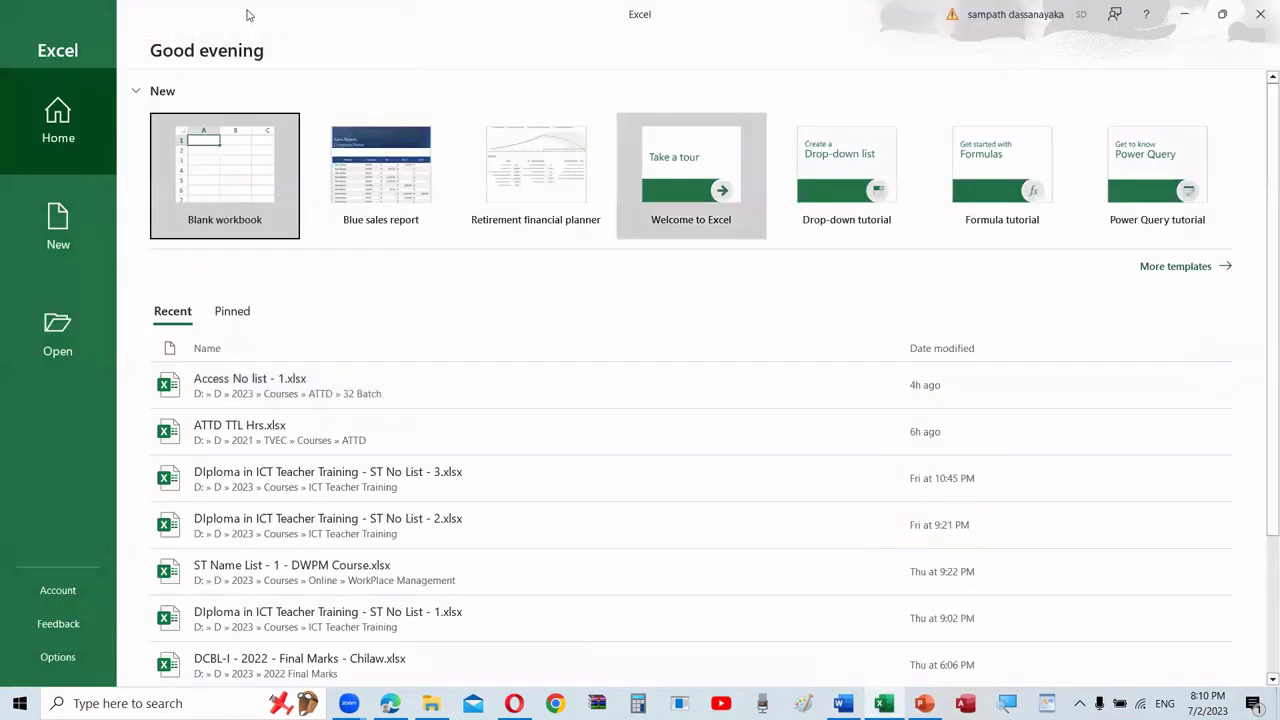
pyautogui.click(216, 154)
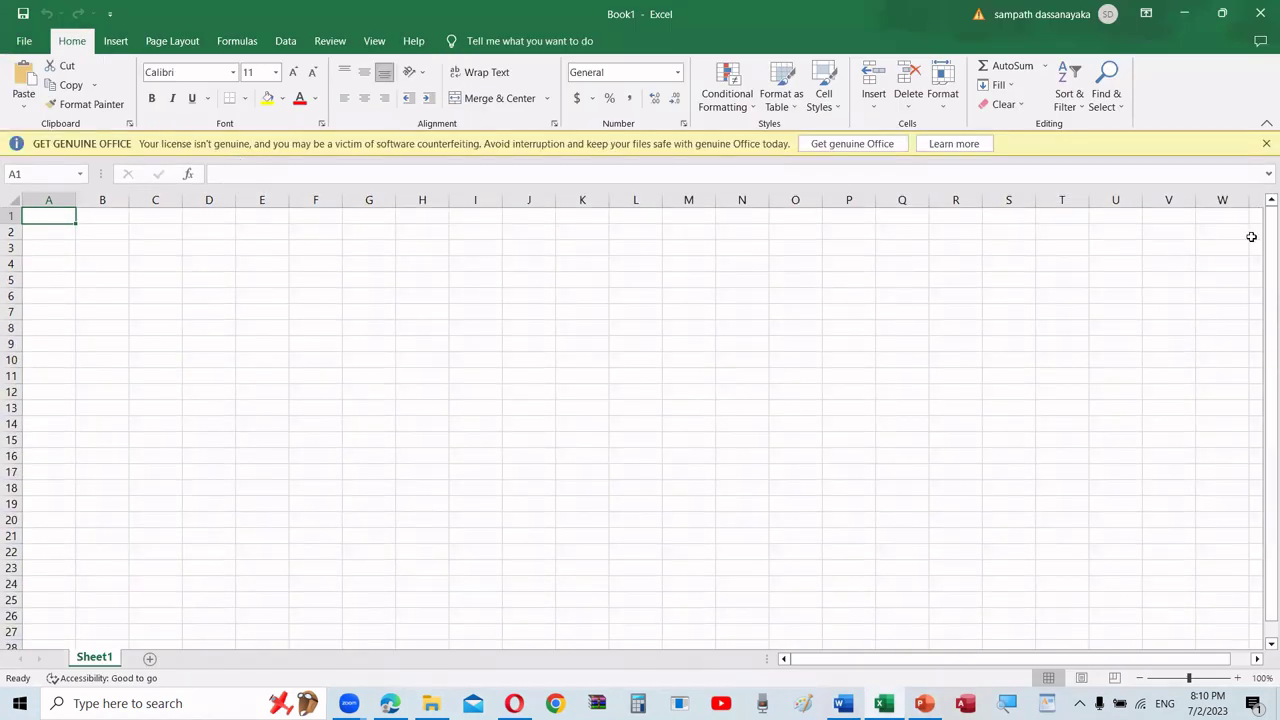
pyautogui.click(1264, 143)
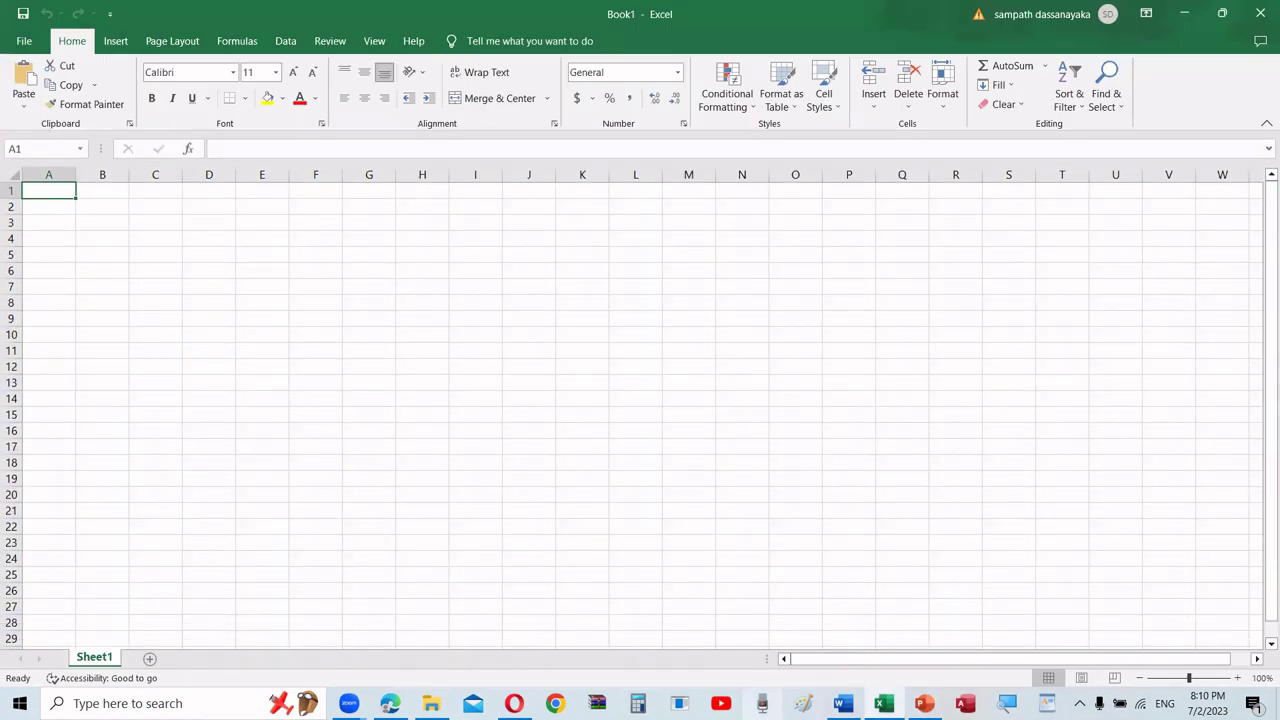
# Step: Switch between Word, Excel and PowerPoint from the taskbar, ending on Excel's Book1
pyautogui.click(842, 703)
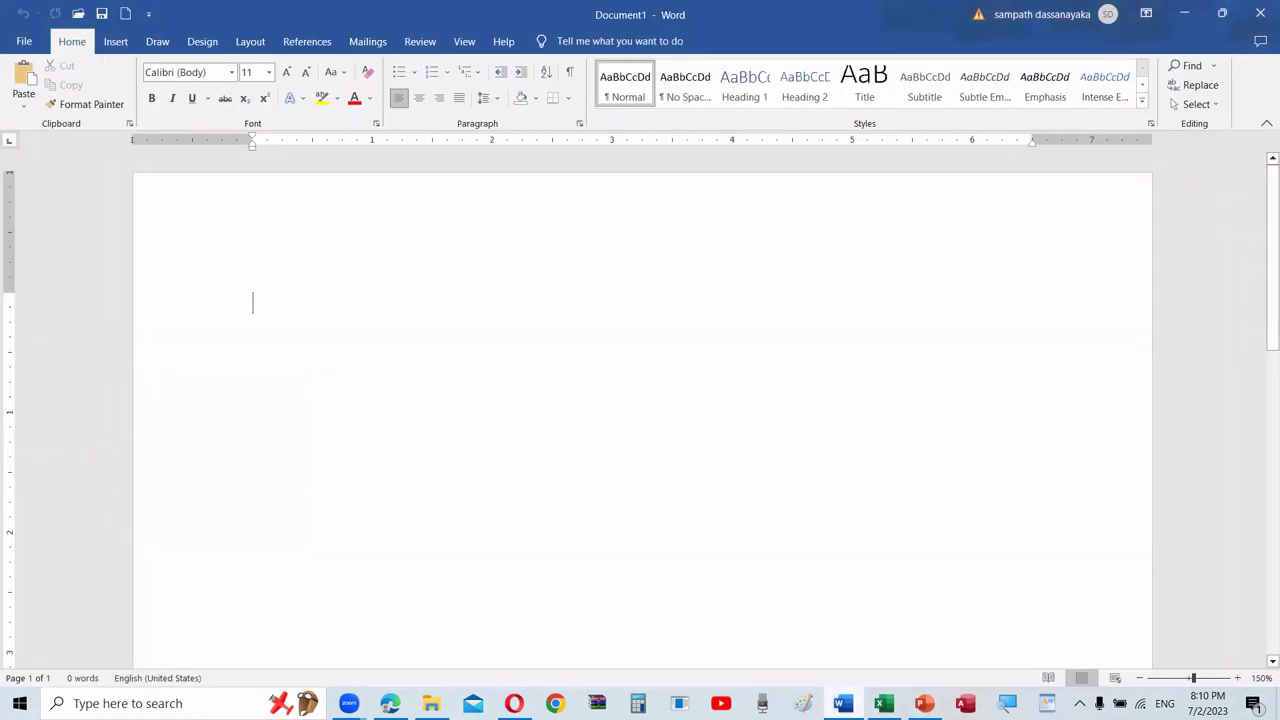
pyautogui.click(884, 703)
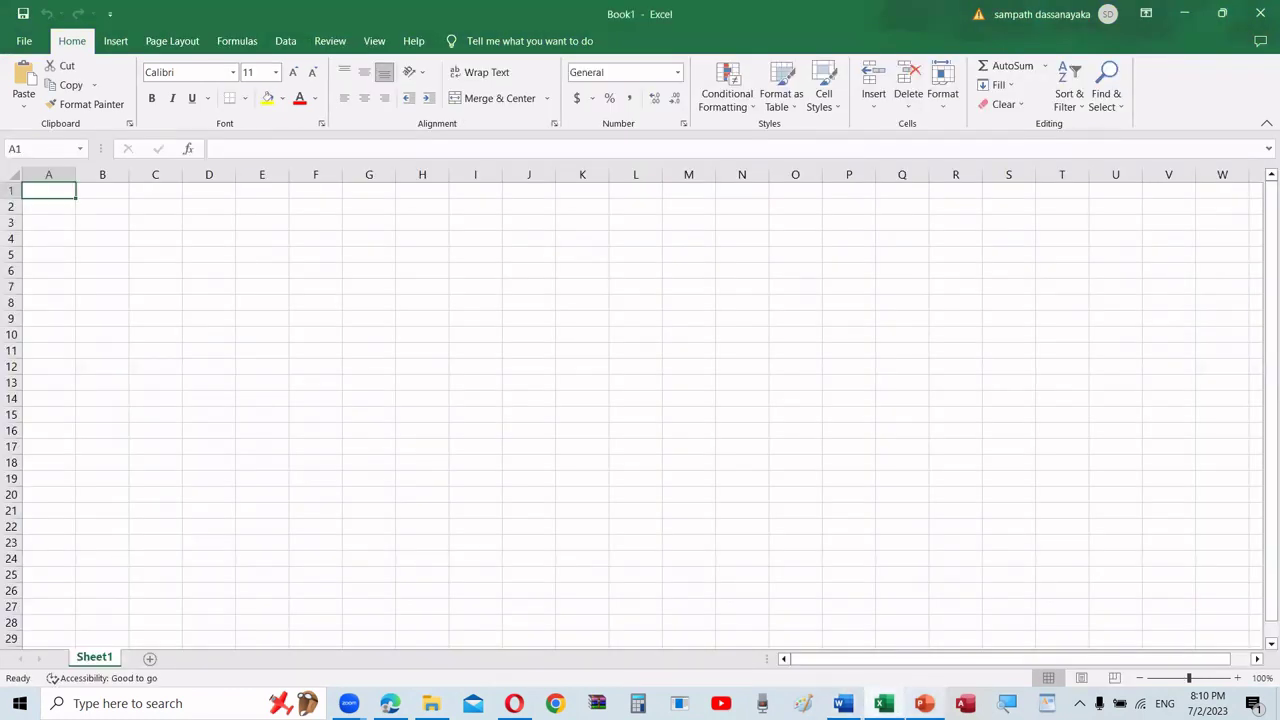
pyautogui.click(924, 703)
pyautogui.moveTo(842, 703)
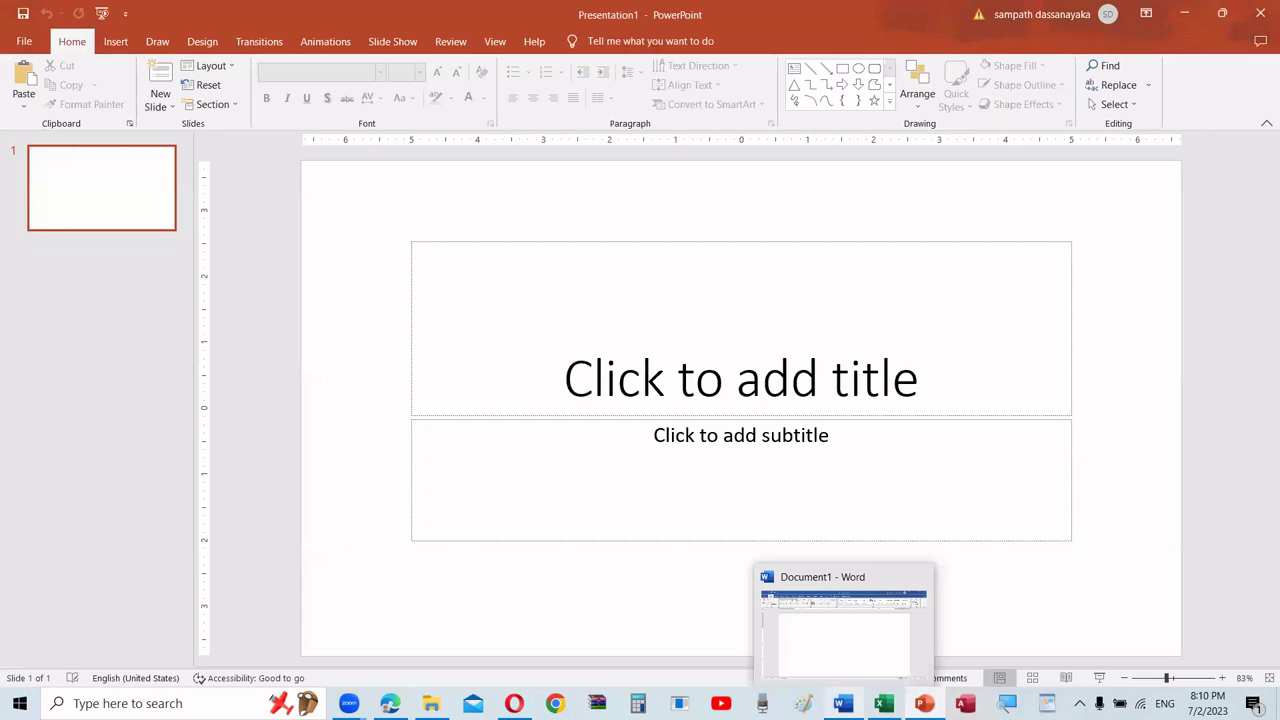
pyautogui.click(843, 620)
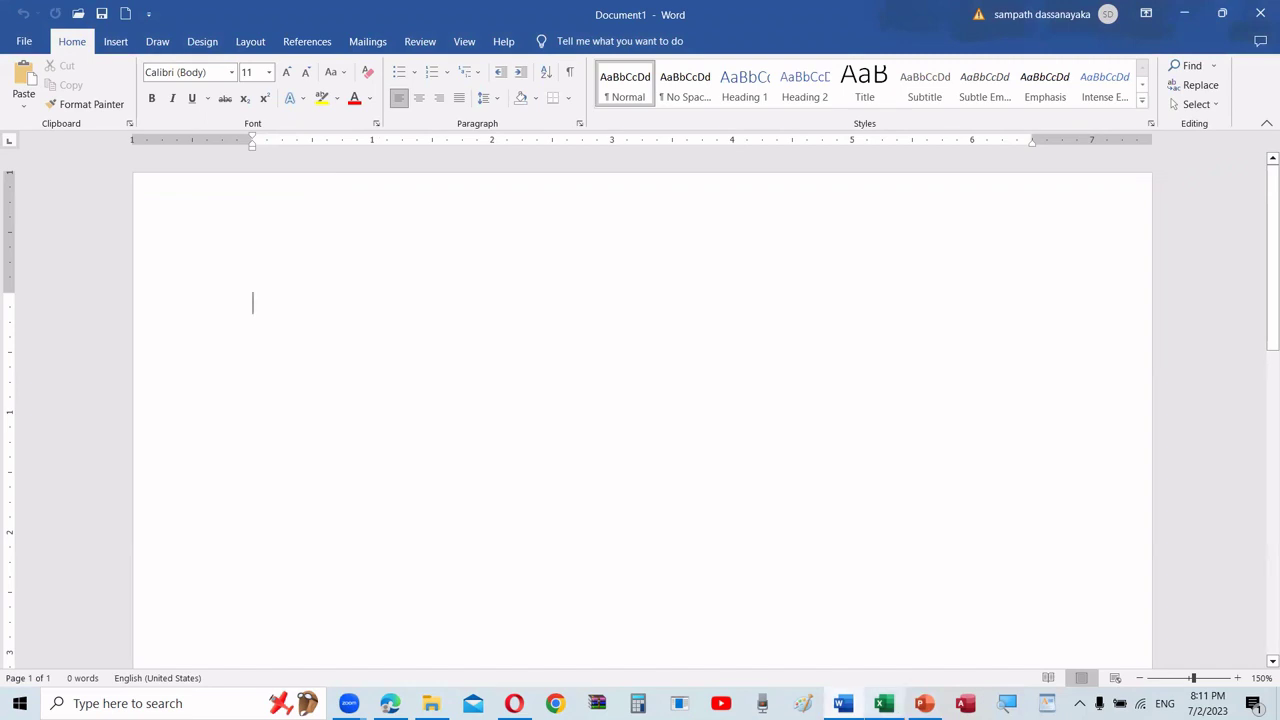
pyautogui.click(884, 703)
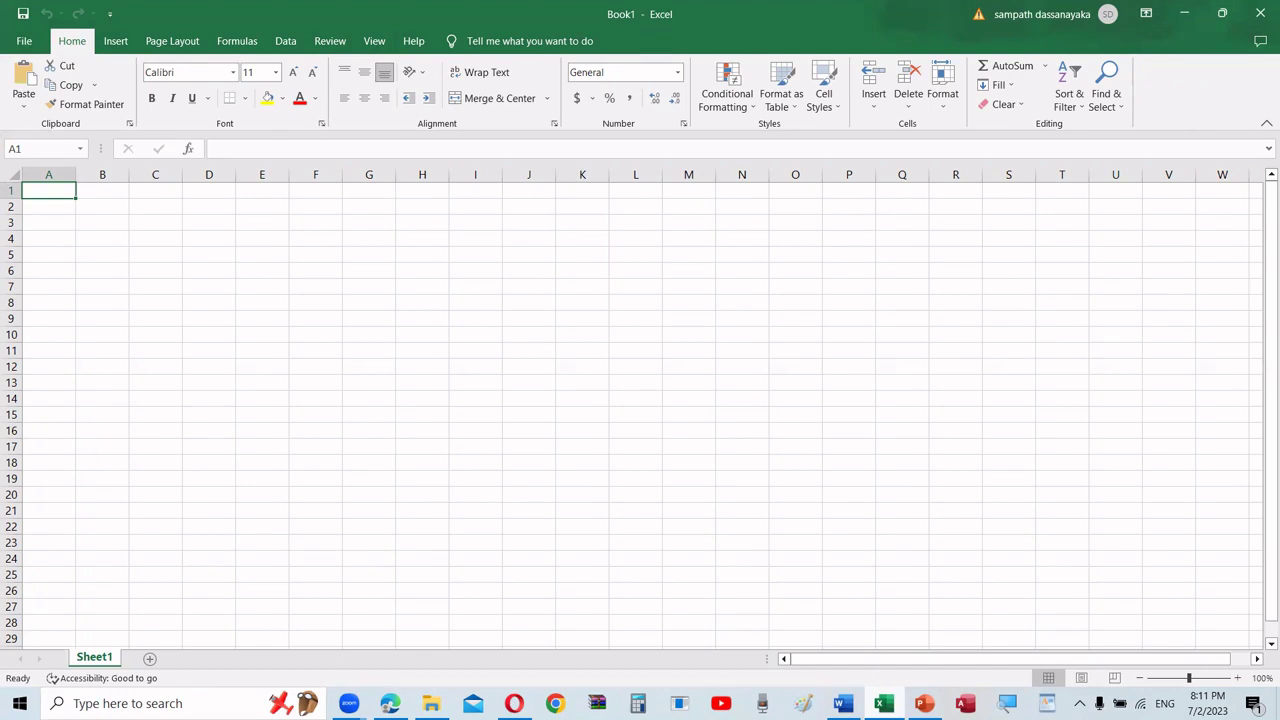
# Step: Bring PowerPoint's Presentation1 back in front of the Excel workbook
pyautogui.click(924, 703)
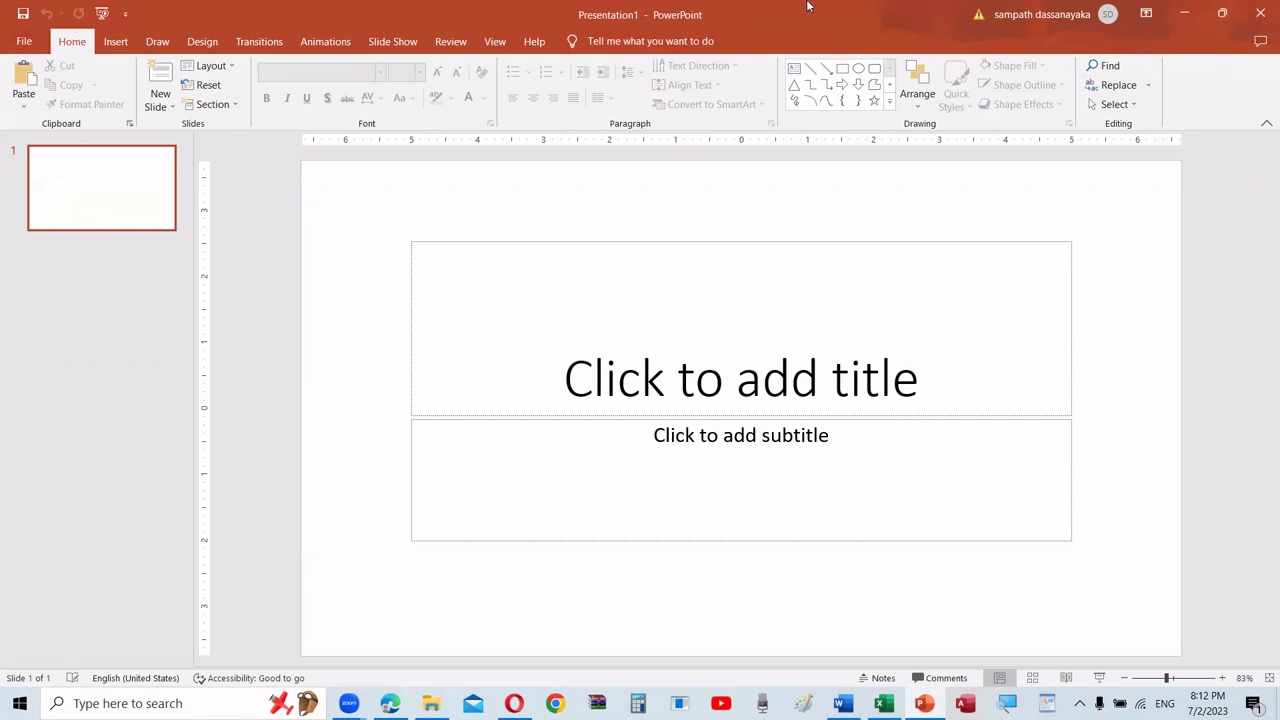
# Step: Glance at the File screen, then step through every ribbon tab from Insert to Help
pyautogui.click(21, 44)
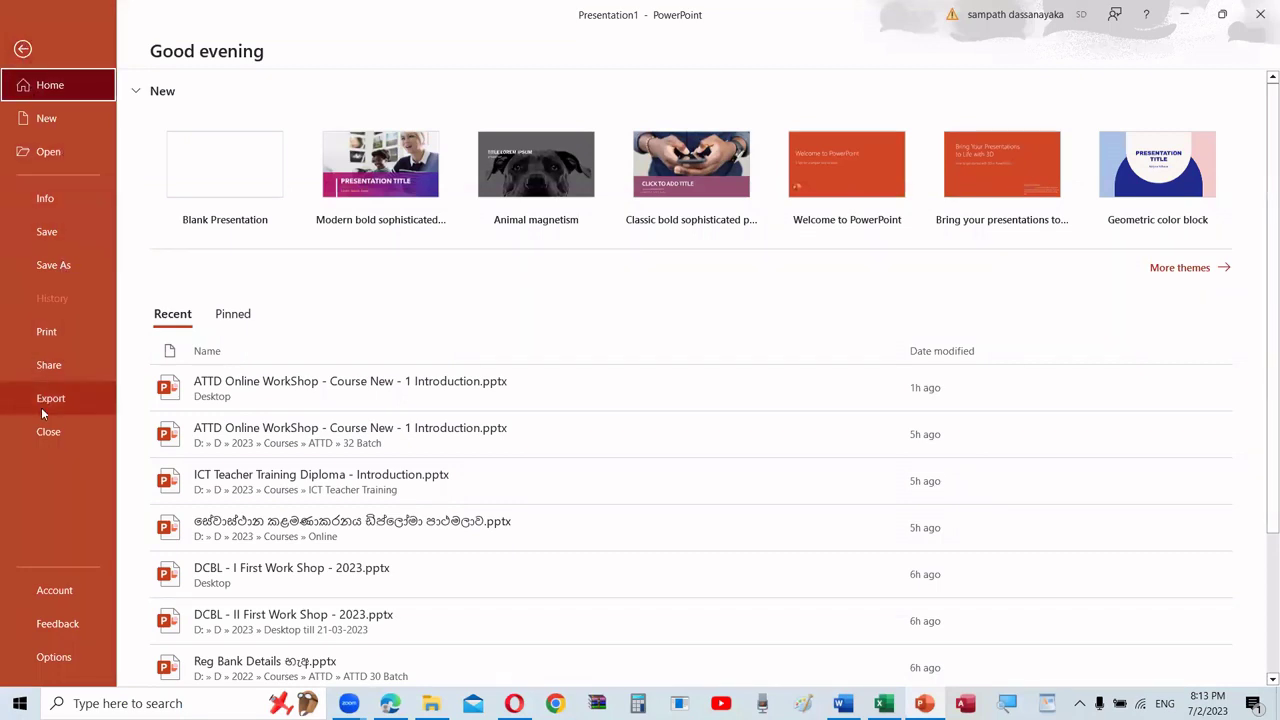
pyautogui.click(20, 51)
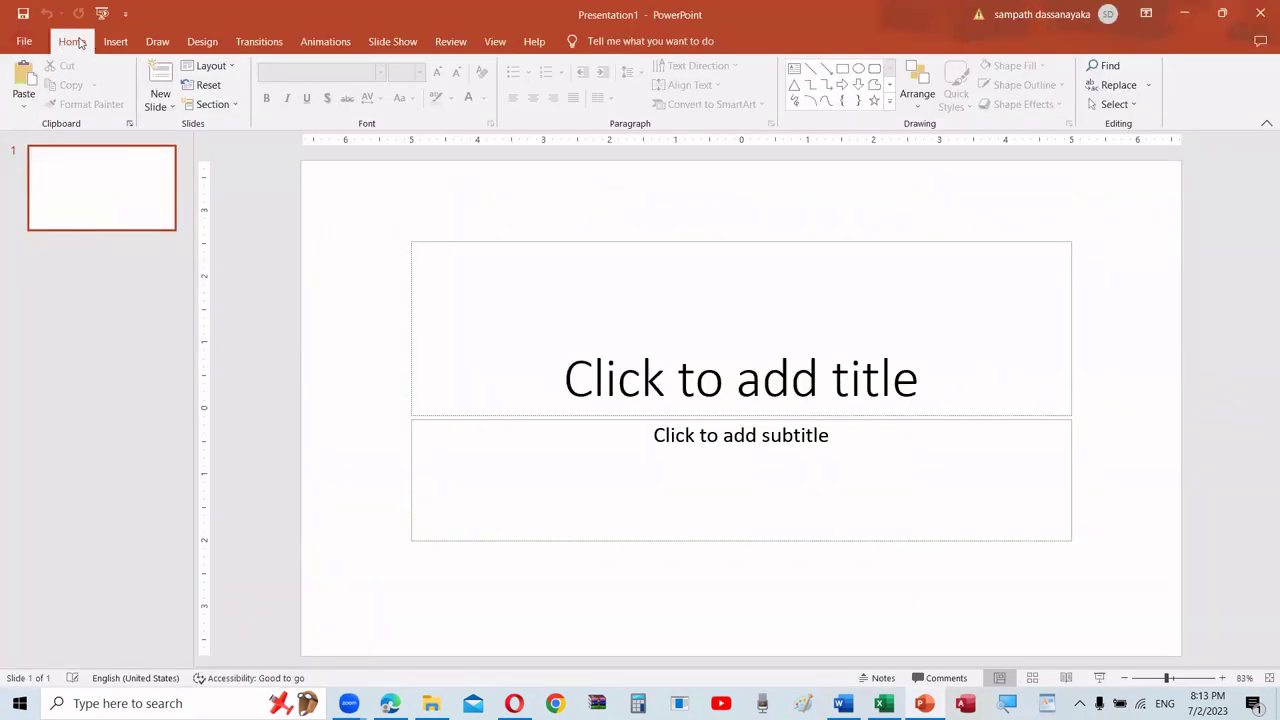
pyautogui.click(116, 42)
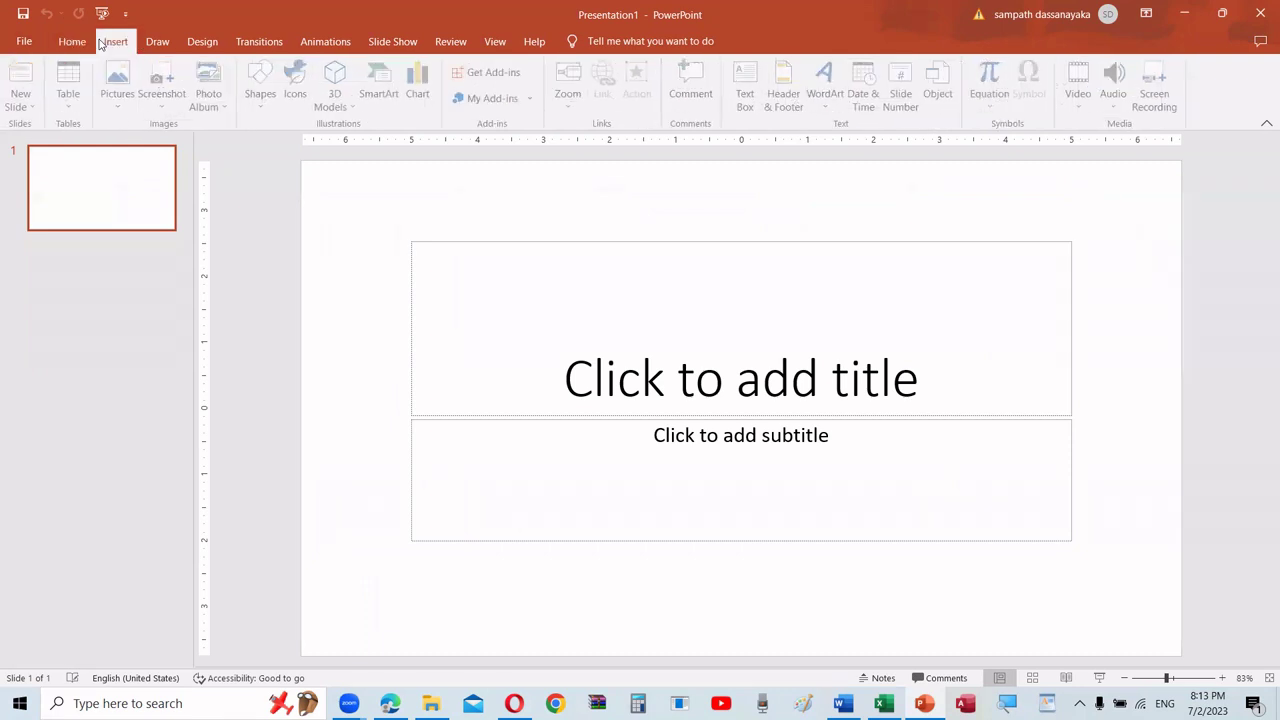
pyautogui.click(157, 42)
pyautogui.click(190, 42)
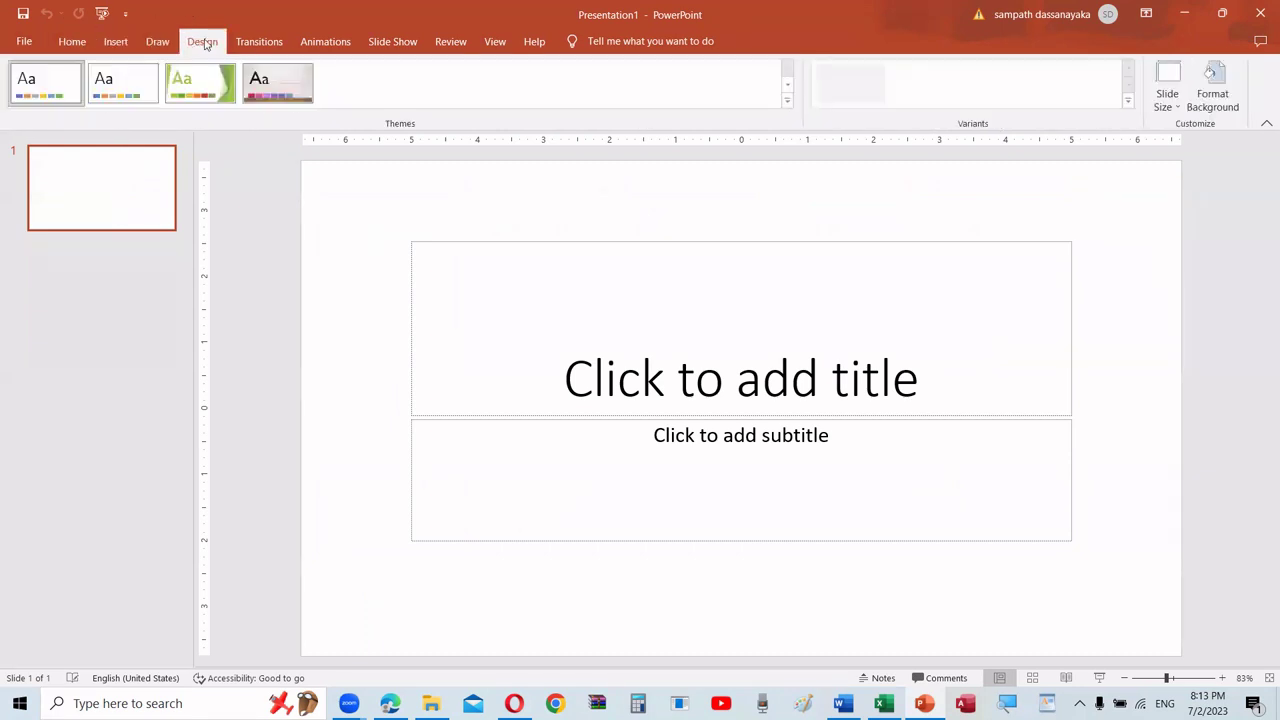
pyautogui.click(266, 43)
pyautogui.click(310, 44)
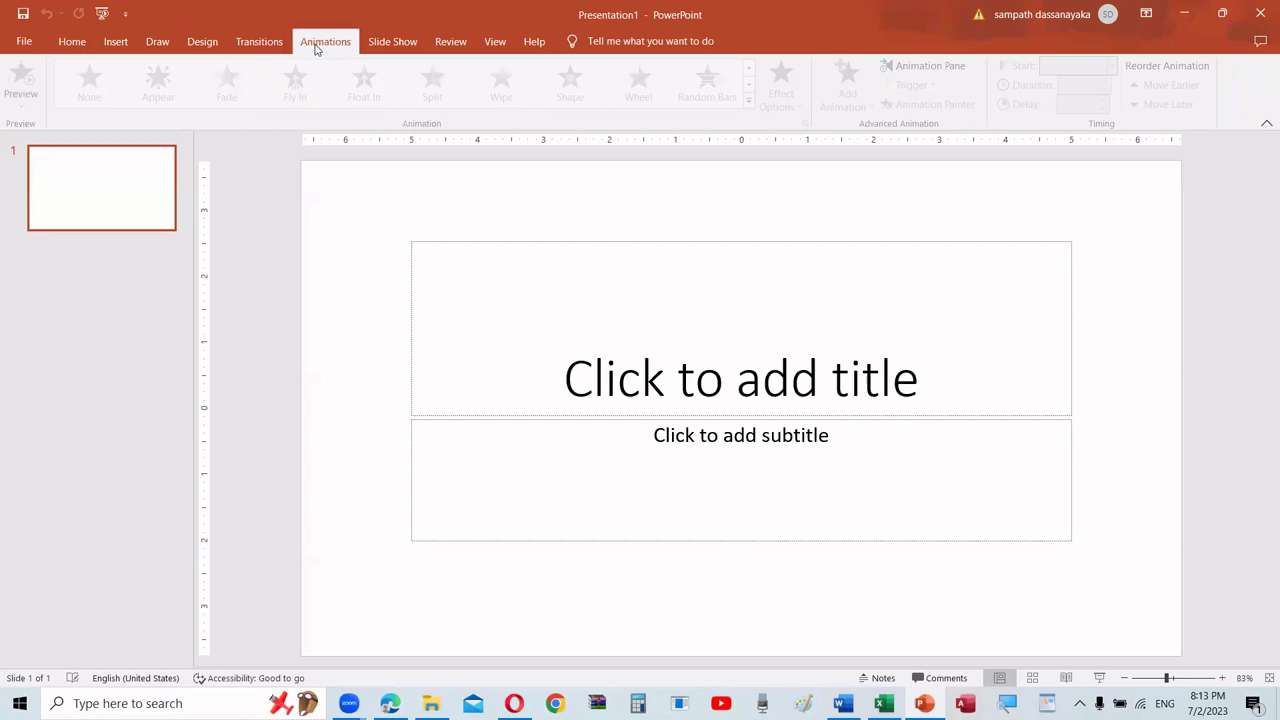
pyautogui.click(390, 44)
pyautogui.click(460, 44)
pyautogui.click(495, 42)
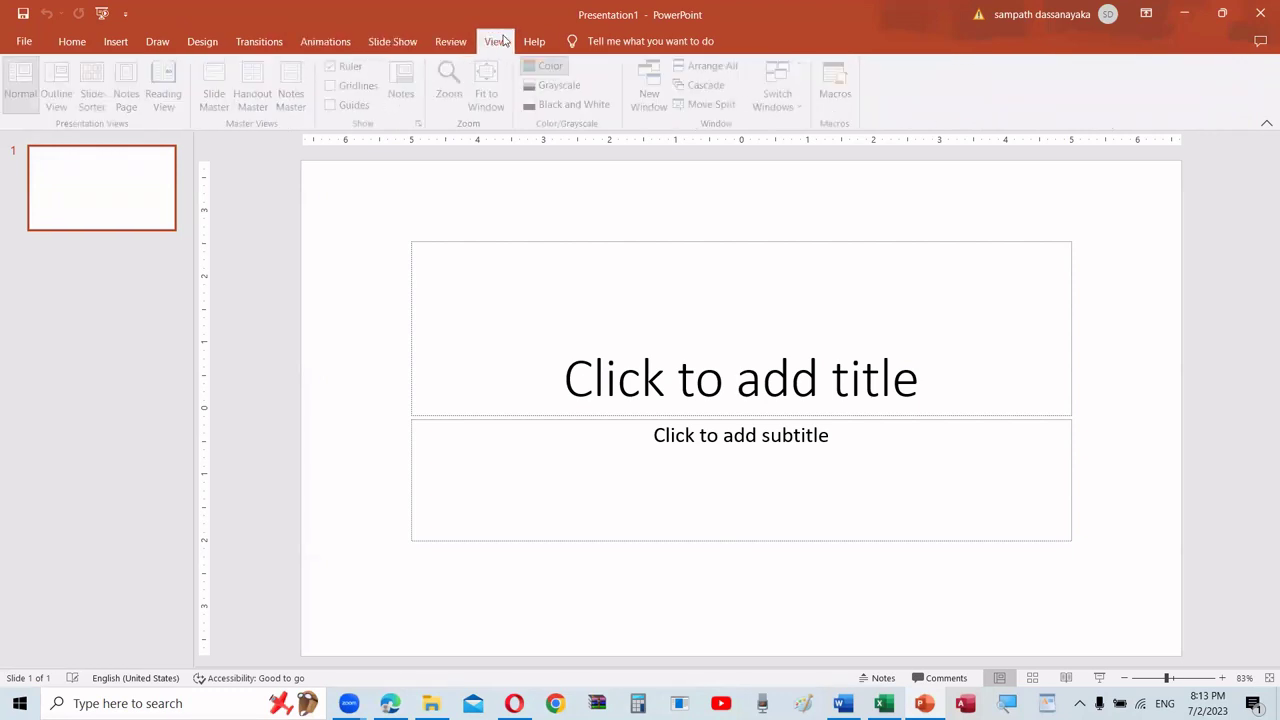
pyautogui.click(536, 43)
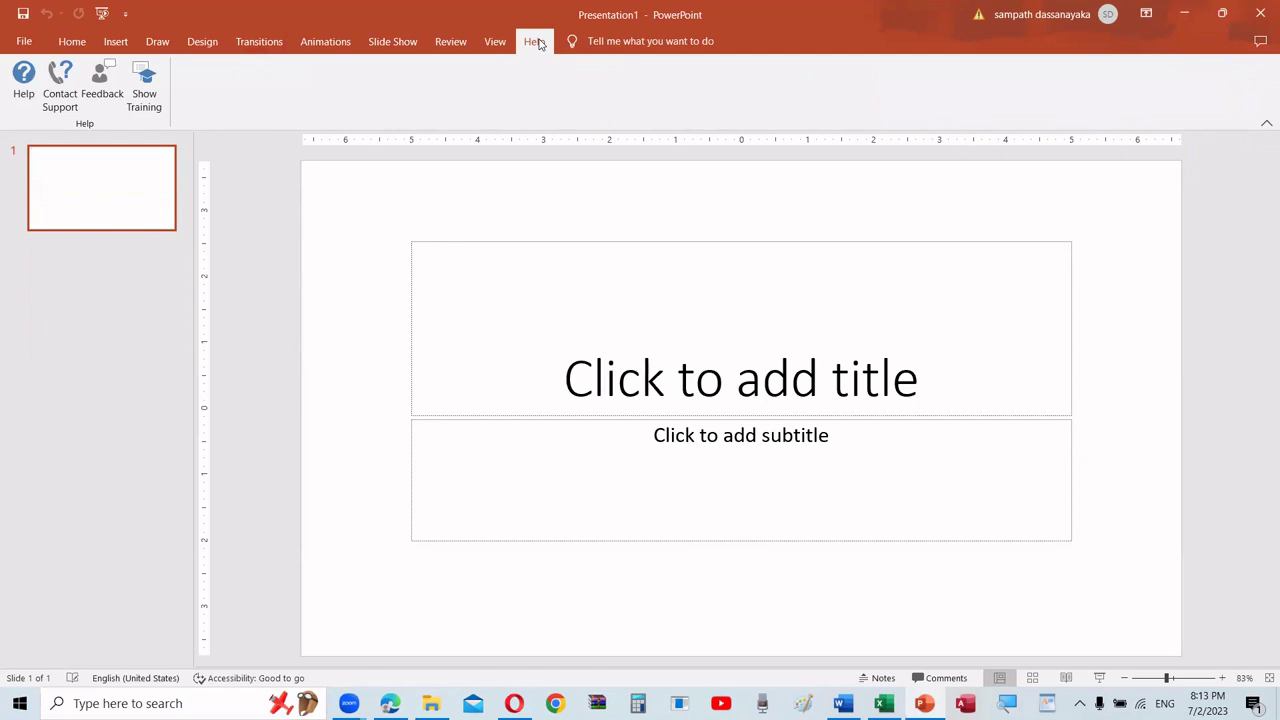
# Step: In Word's Document1, browse Insert, Draw, Design, Layout, References and Home, then switch to Excel
pyautogui.click(845, 702)
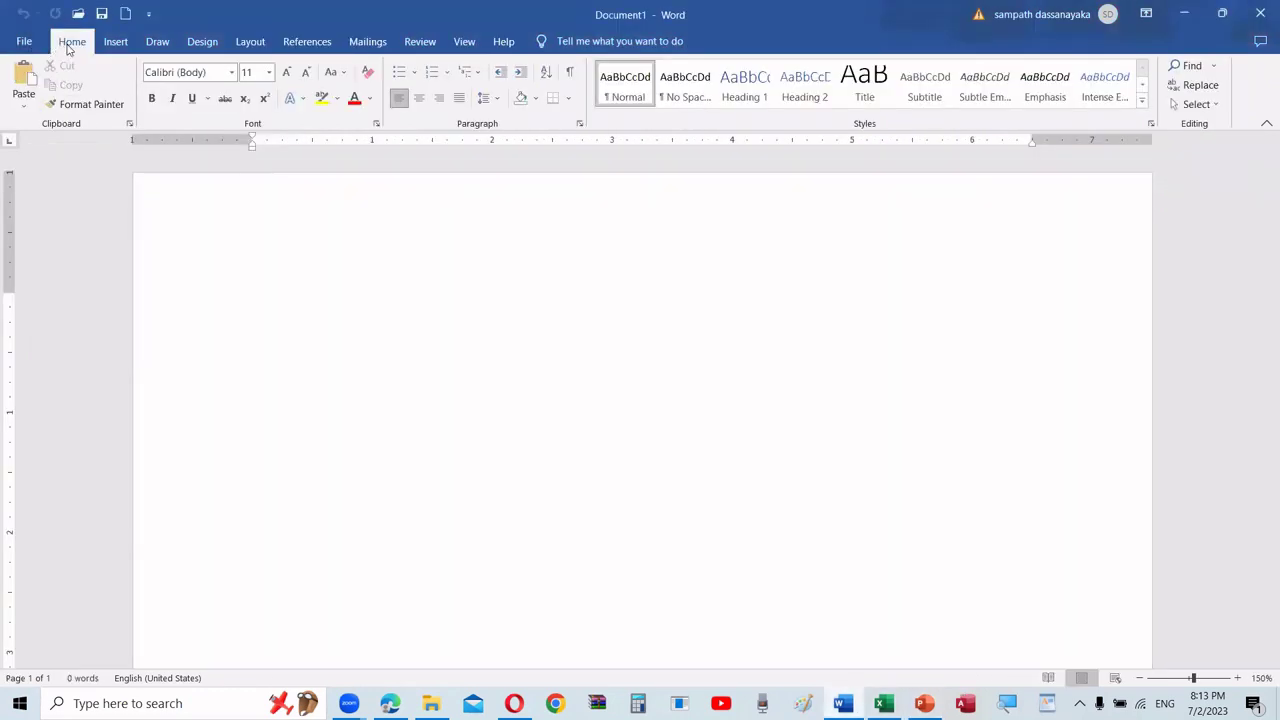
pyautogui.click(116, 43)
pyautogui.click(160, 43)
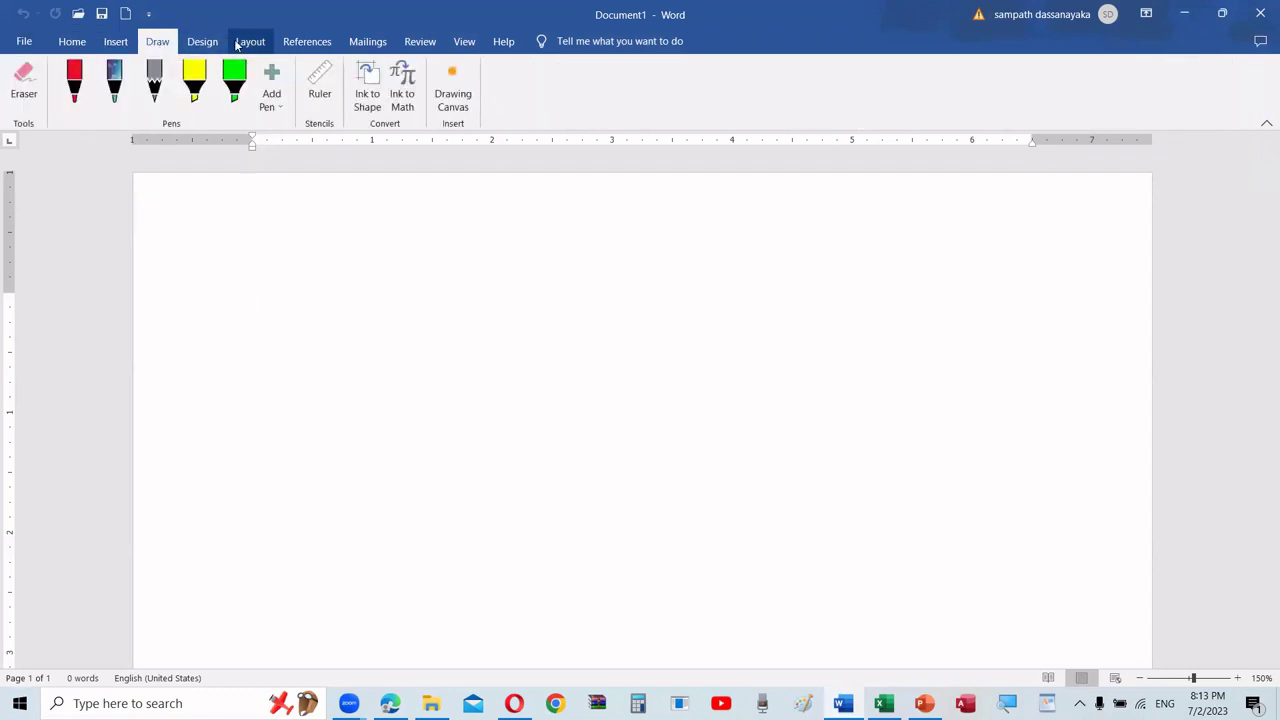
pyautogui.click(205, 41)
pyautogui.click(250, 41)
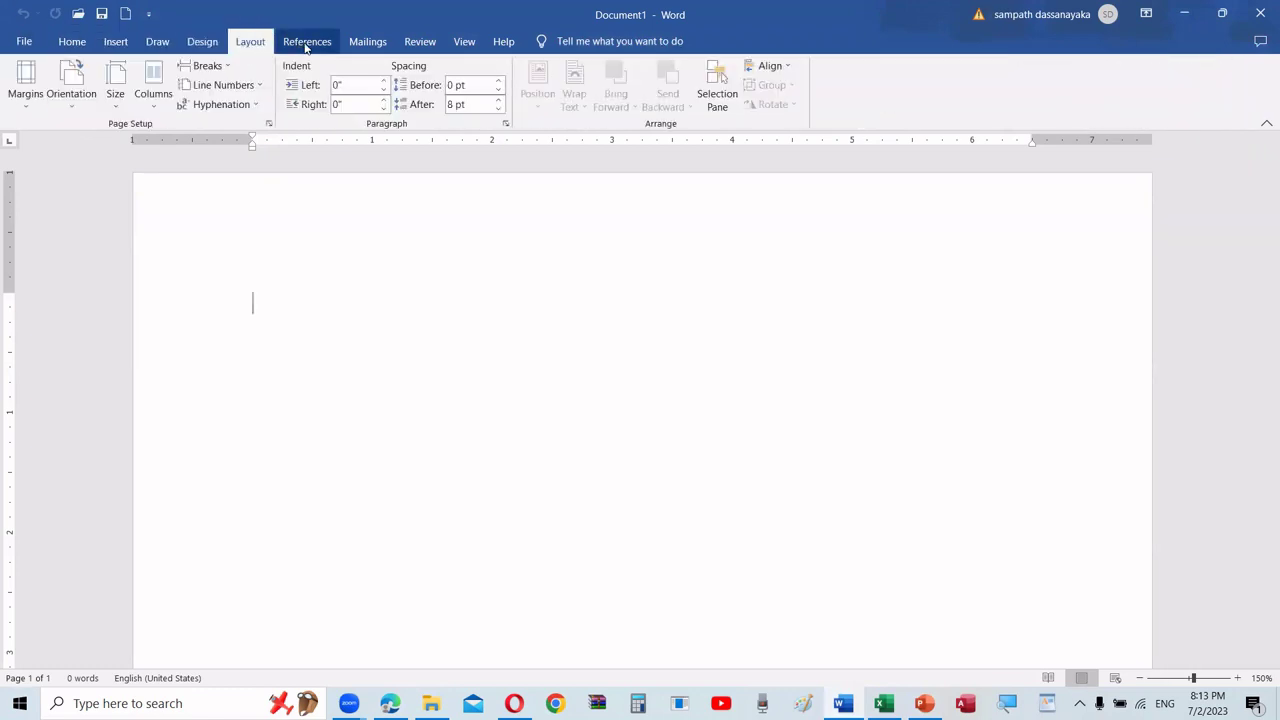
pyautogui.click(306, 41)
pyautogui.click(72, 41)
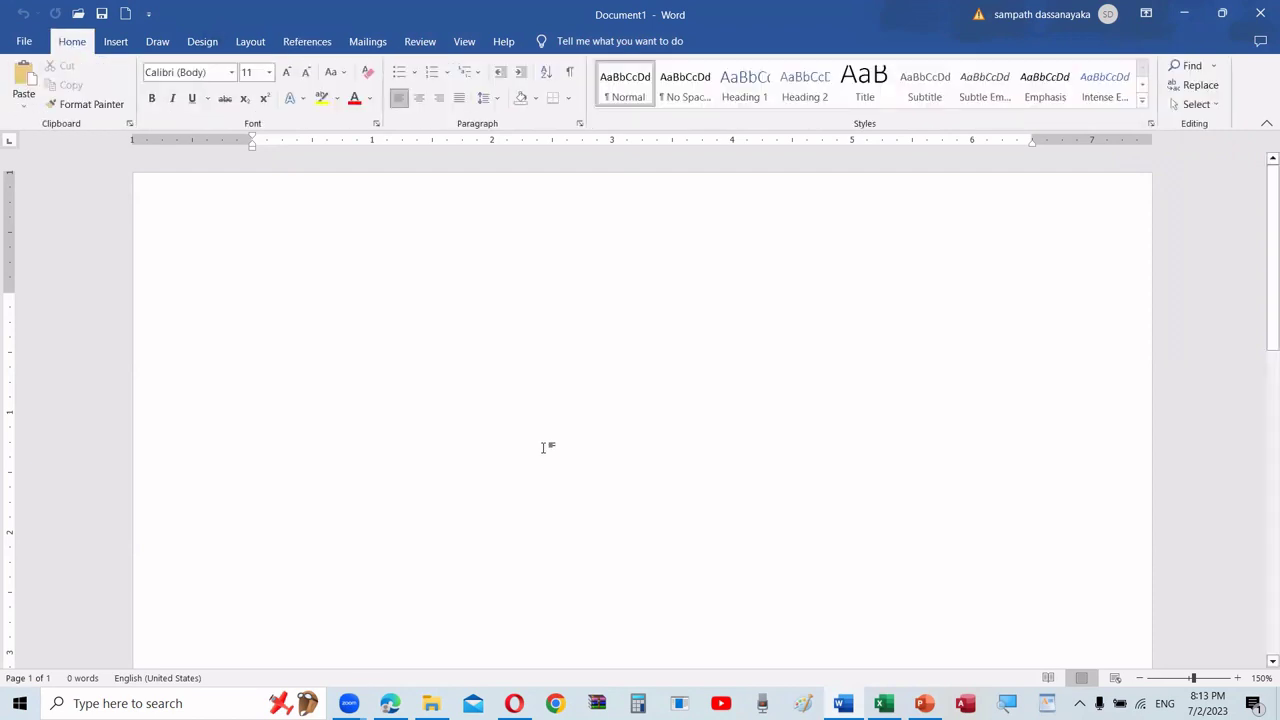
pyautogui.click(884, 703)
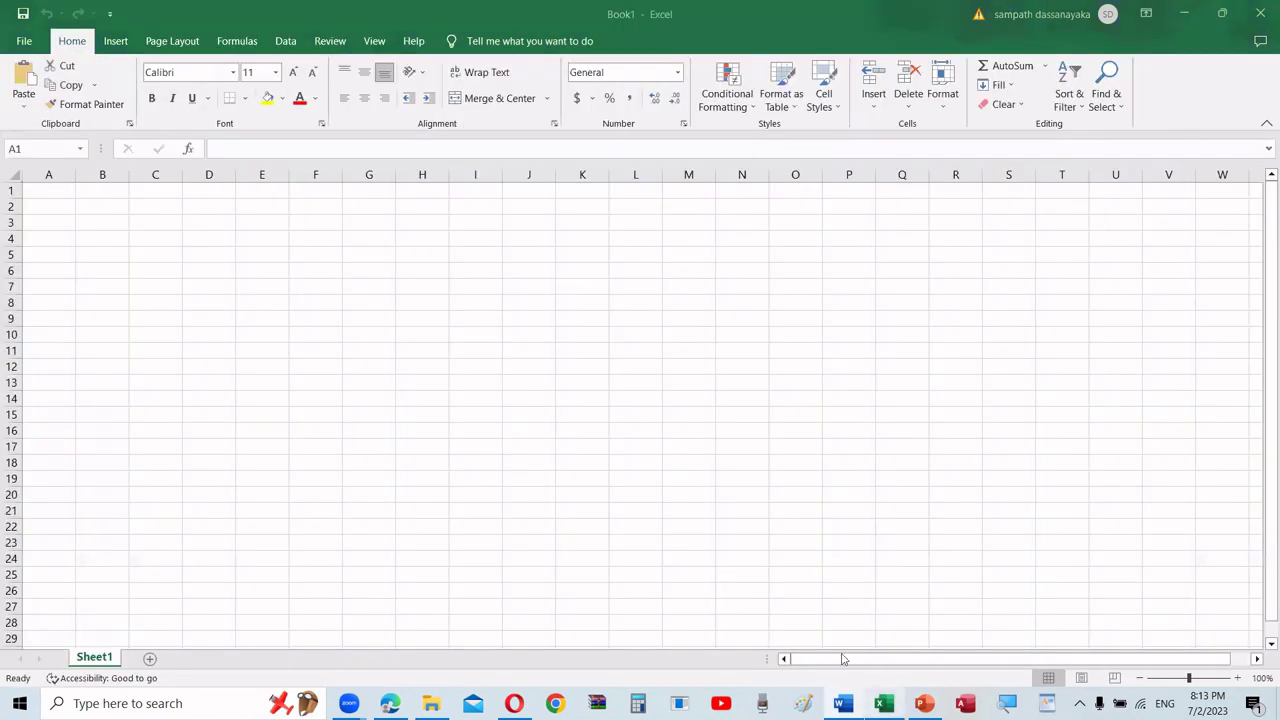
# Step: Browse Excel's Insert, Page Layout, Formulas, Data and Home tabs, then return to PowerPoint
pyautogui.click(118, 42)
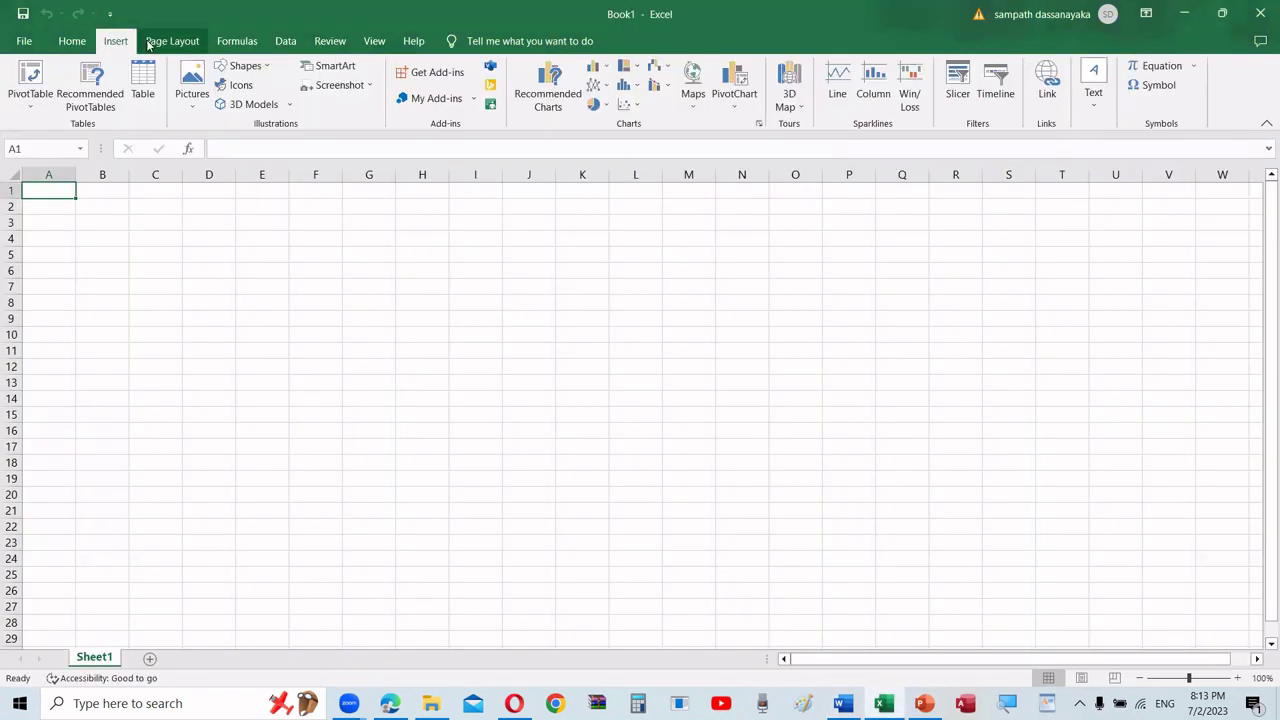
pyautogui.click(160, 41)
pyautogui.click(224, 41)
pyautogui.click(290, 41)
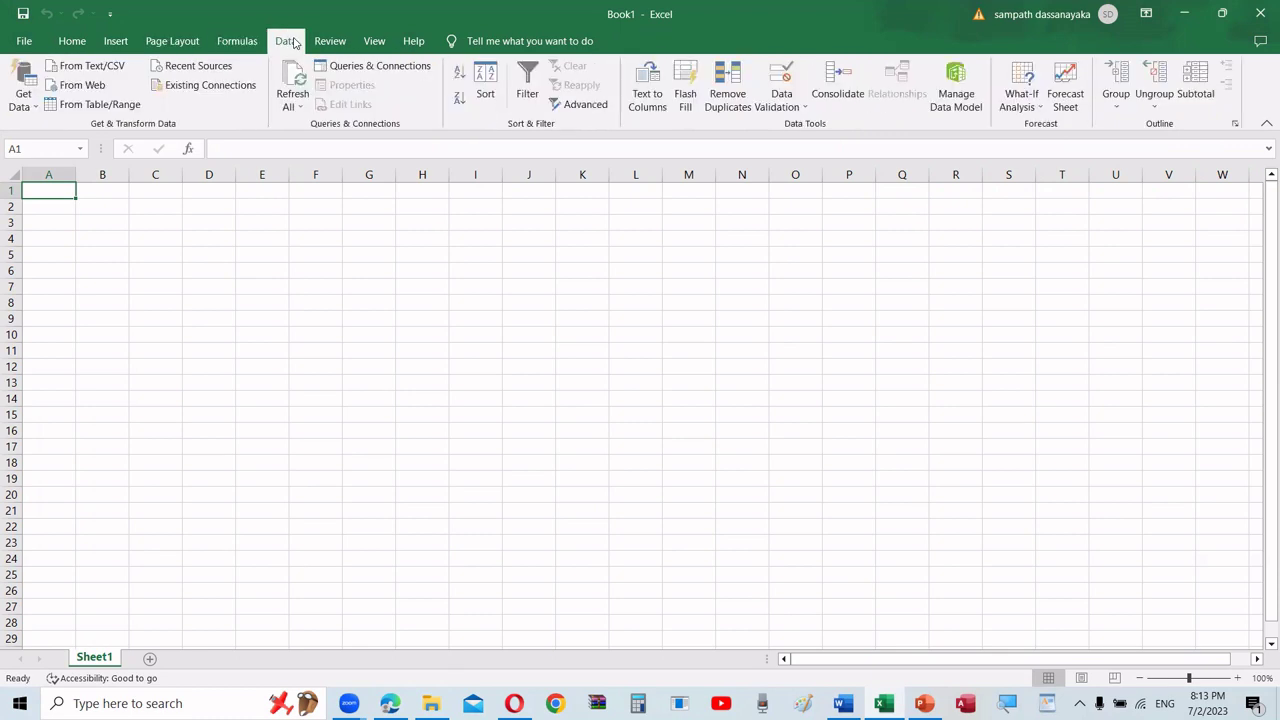
pyautogui.click(229, 45)
pyautogui.click(290, 44)
pyautogui.click(86, 44)
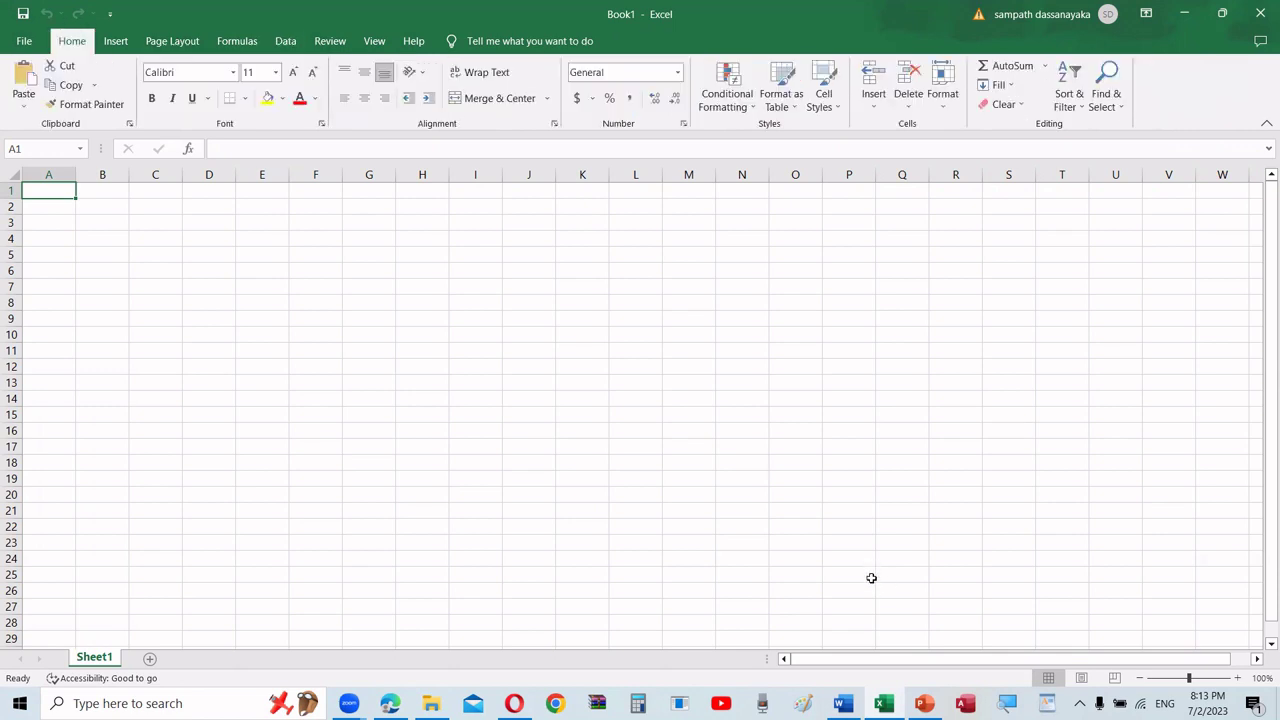
pyautogui.click(924, 703)
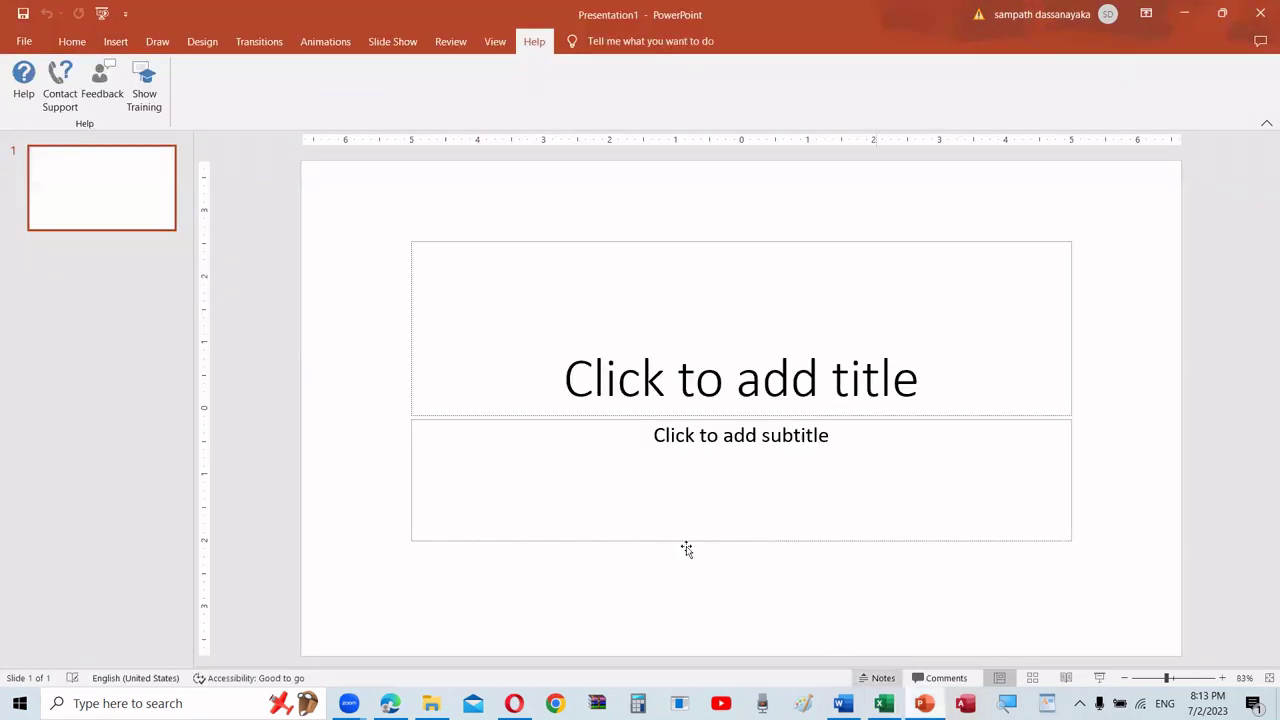
# Step: Cycle through Home, Insert, Draw and Design twice, then Transitions, Animations and Slide Show
pyautogui.click(72, 42)
pyautogui.click(115, 42)
pyautogui.click(145, 42)
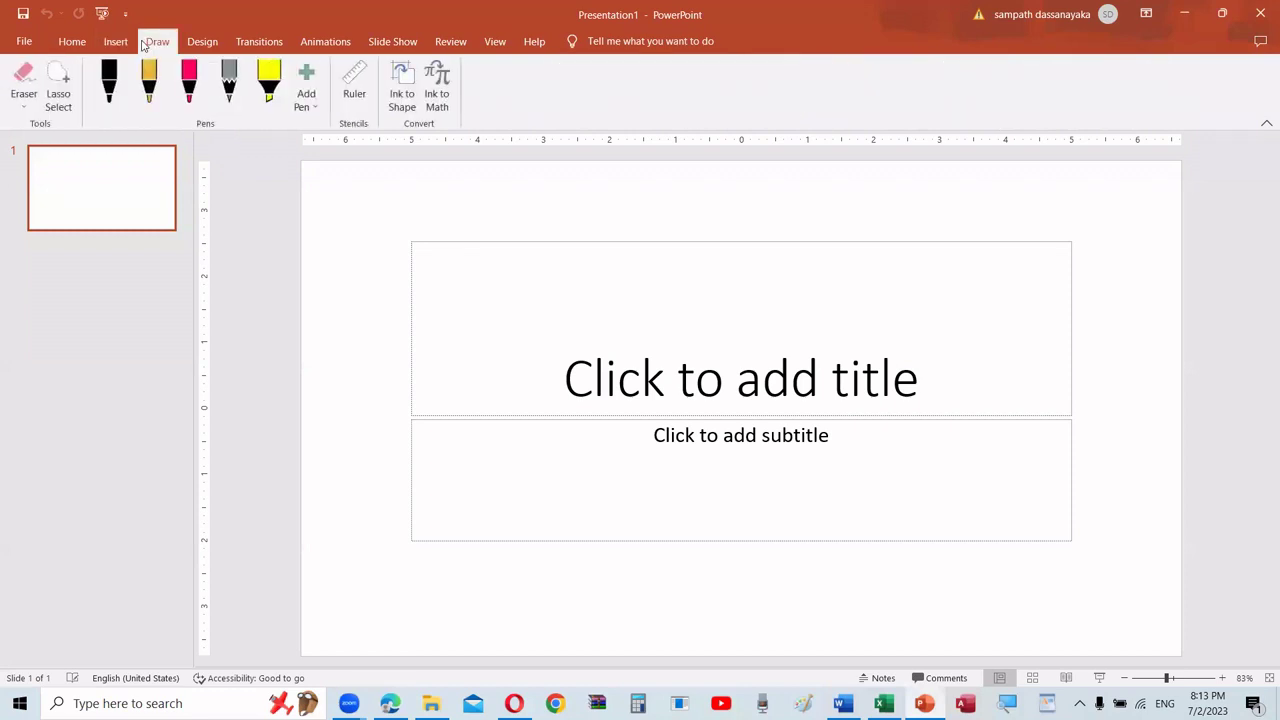
pyautogui.click(202, 42)
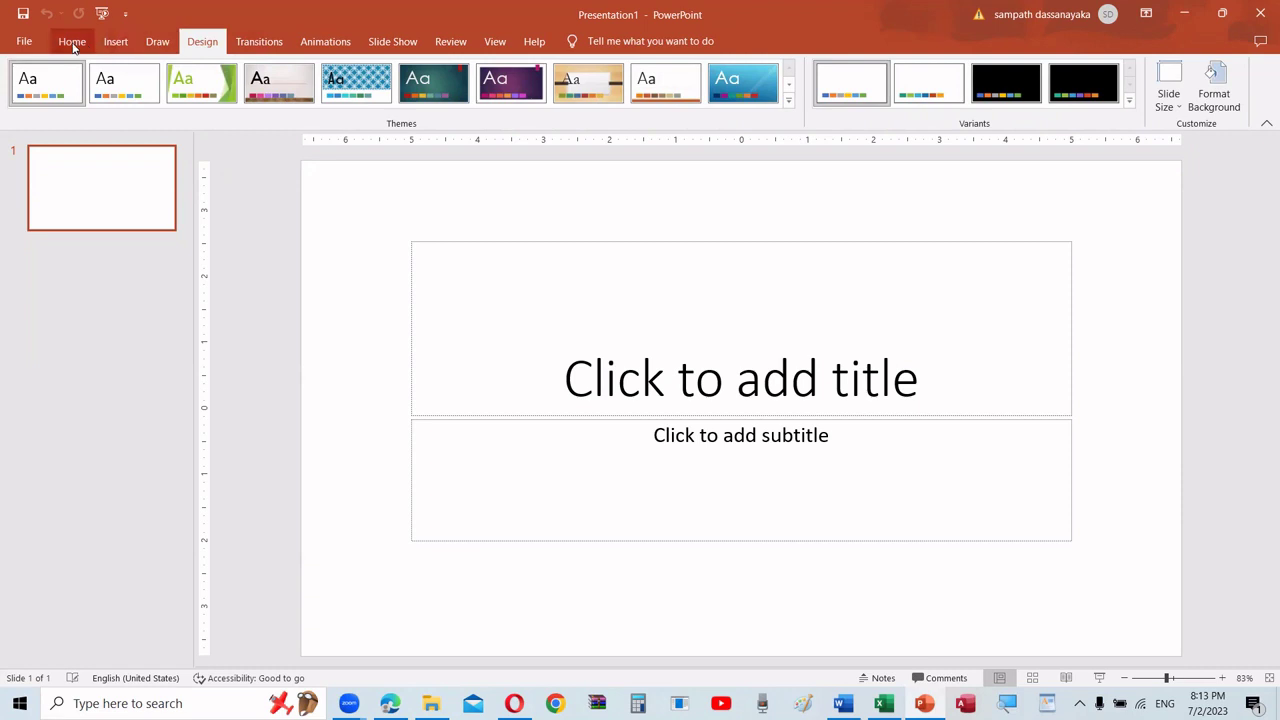
pyautogui.click(73, 44)
pyautogui.click(115, 42)
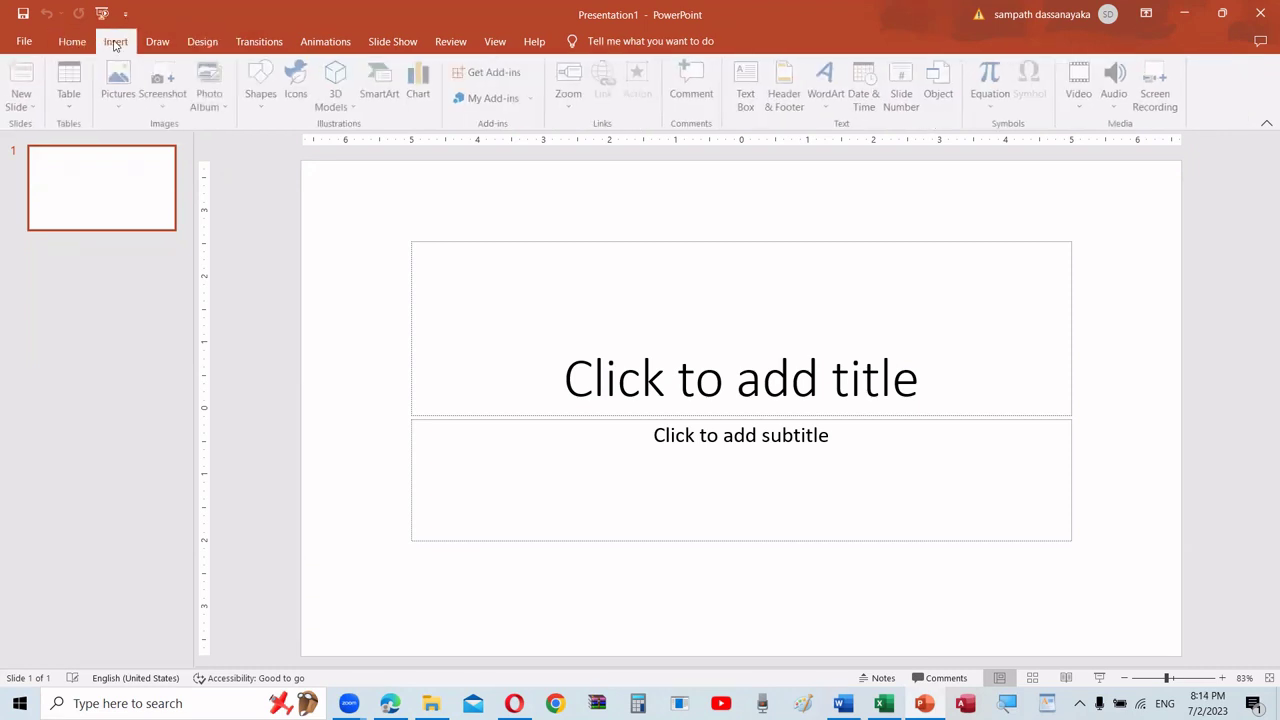
pyautogui.click(157, 42)
pyautogui.click(203, 42)
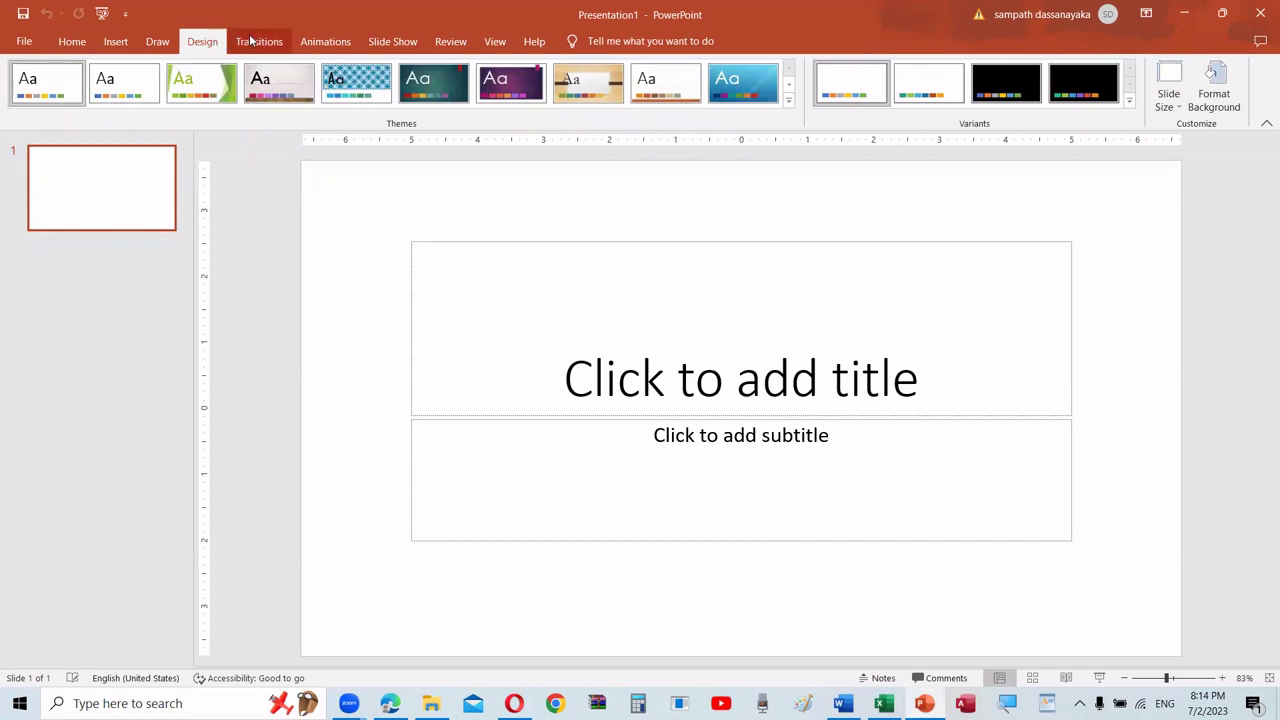
pyautogui.click(259, 42)
pyautogui.click(345, 45)
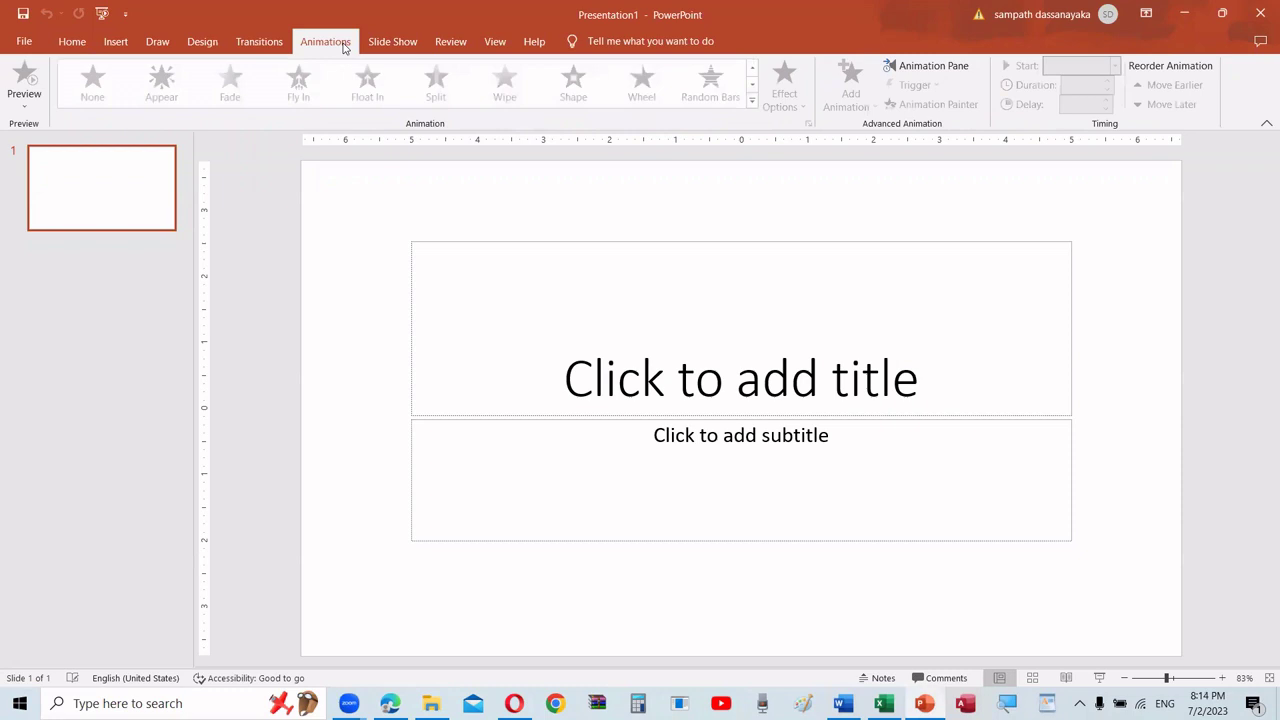
pyautogui.click(398, 46)
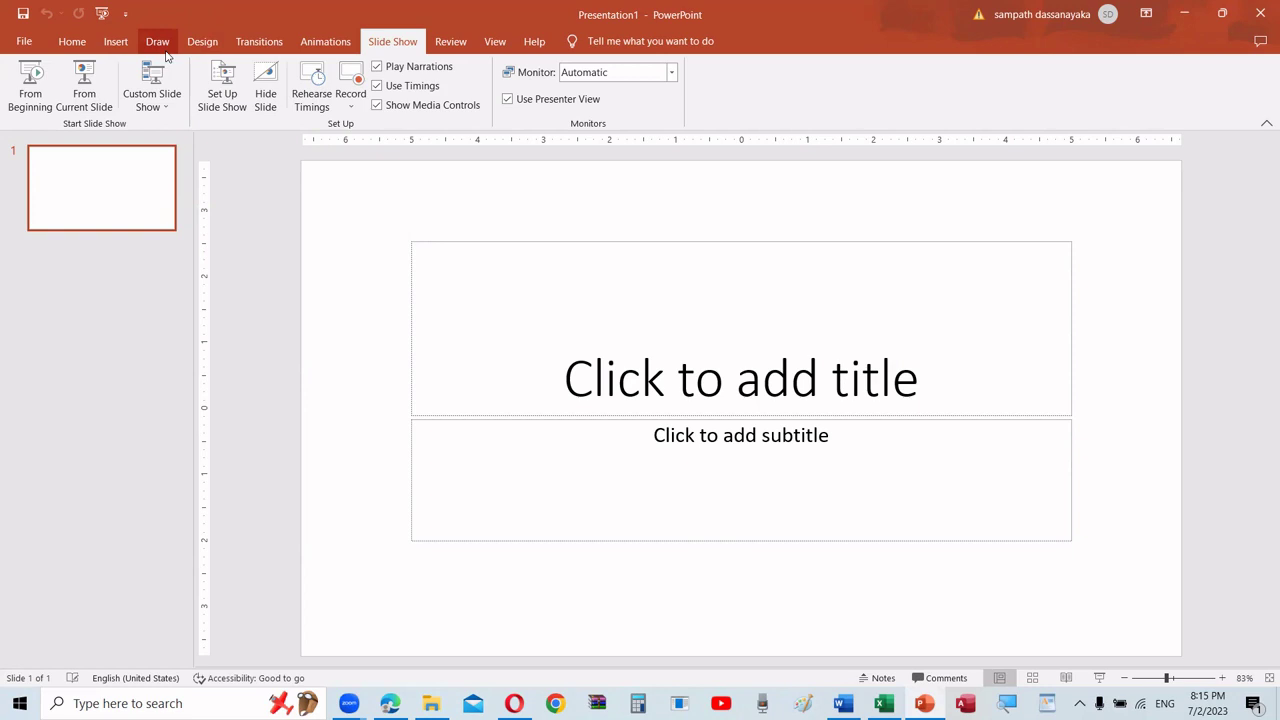
# Step: Browse the Transitions, Animations and Slide Show tabs twice, glance at Insert, and finish on Home
pyautogui.click(275, 43)
pyautogui.click(312, 43)
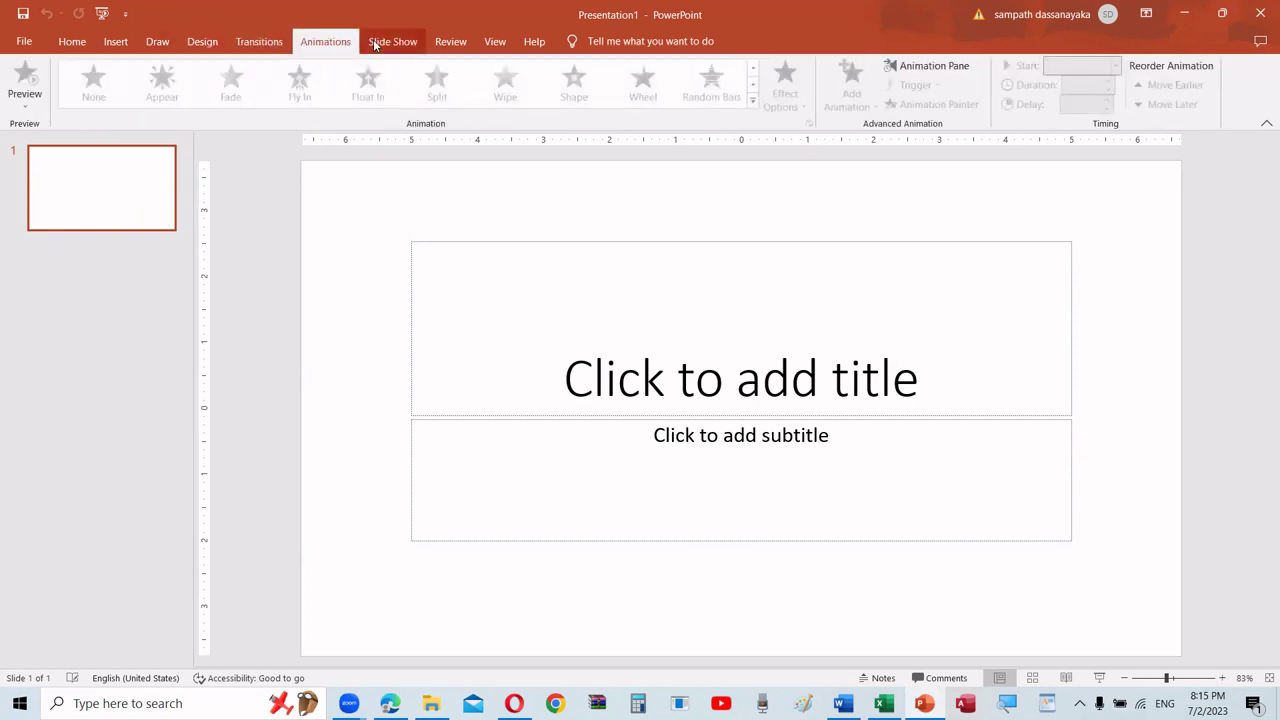
pyautogui.click(375, 43)
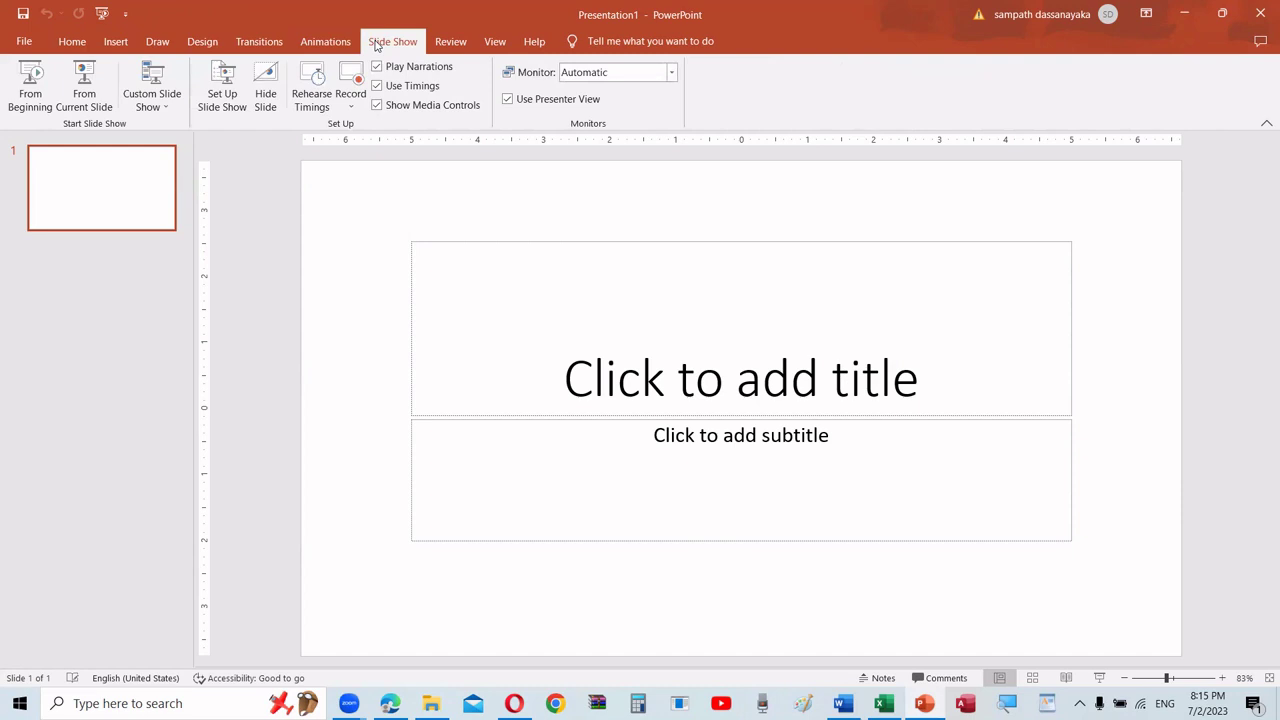
pyautogui.click(270, 42)
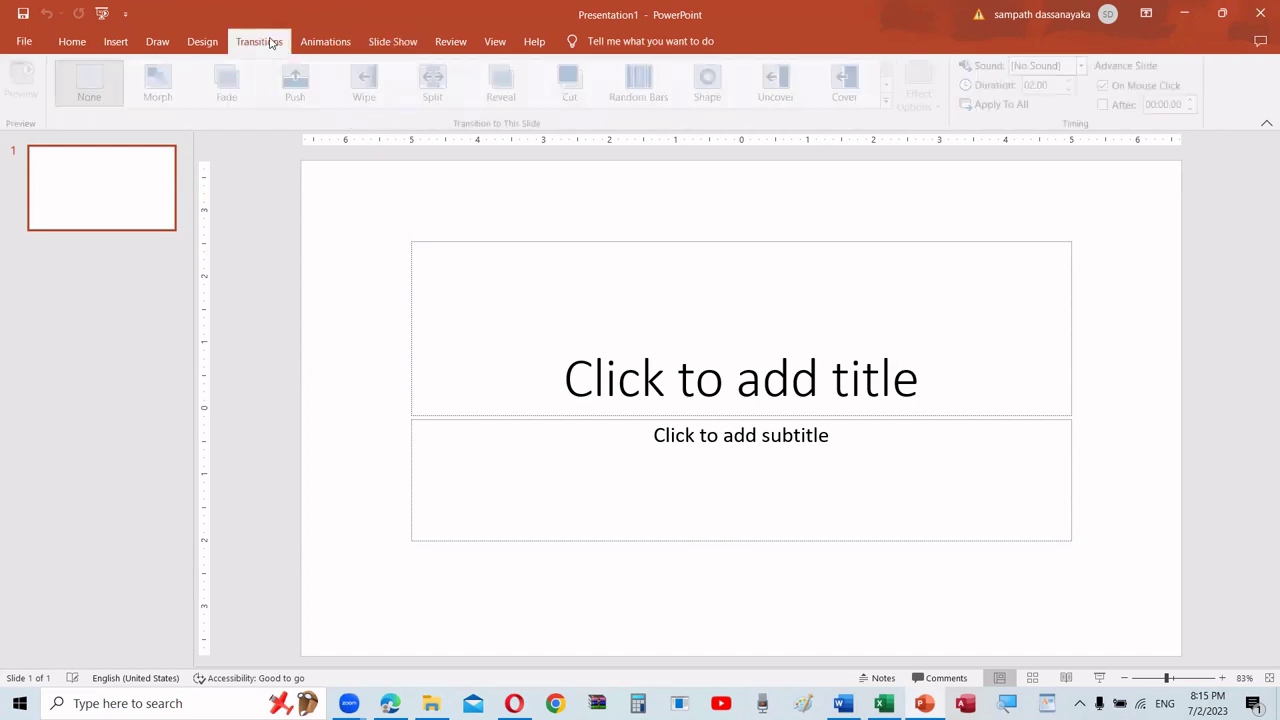
pyautogui.click(318, 48)
pyautogui.click(388, 48)
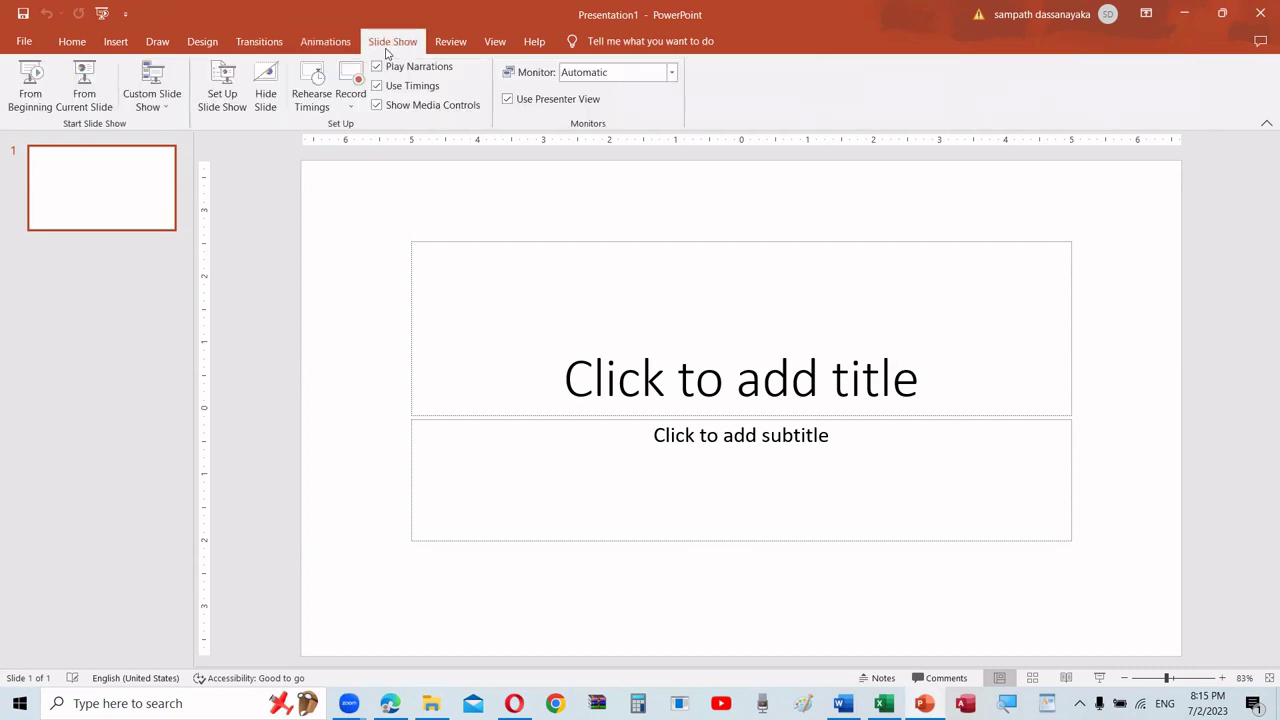
pyautogui.click(58, 47)
pyautogui.click(108, 45)
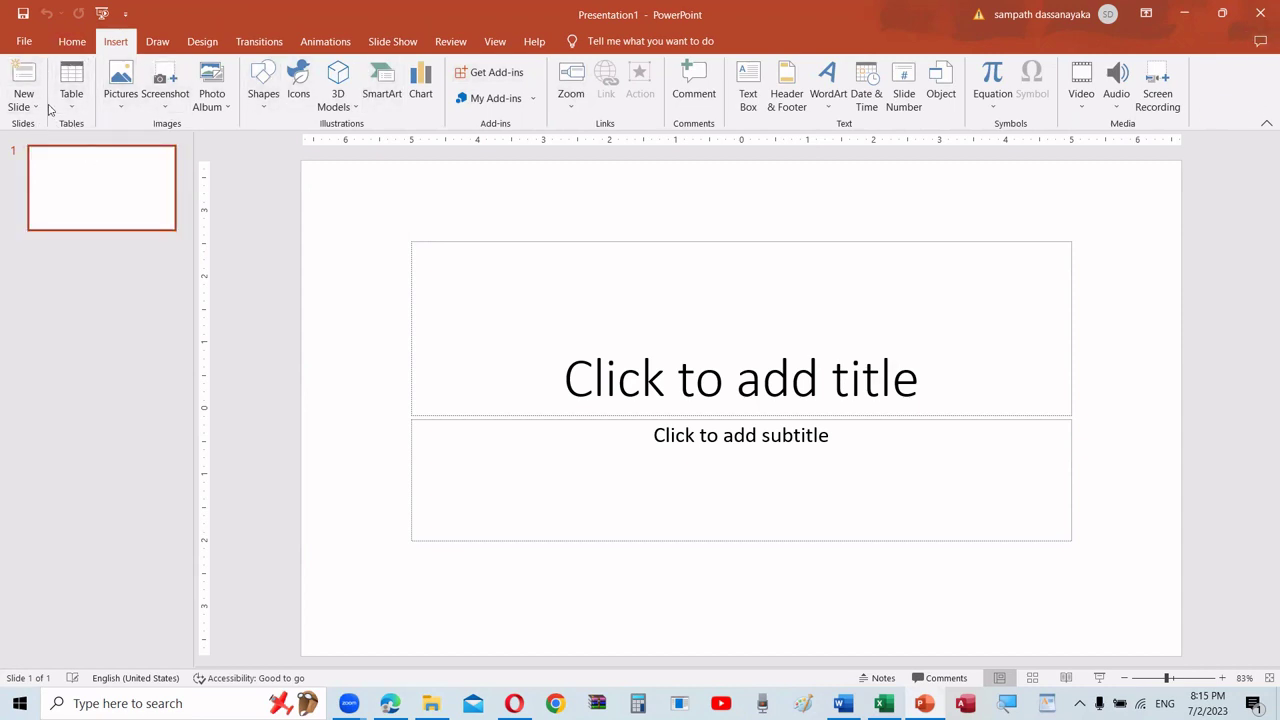
pyautogui.click(66, 48)
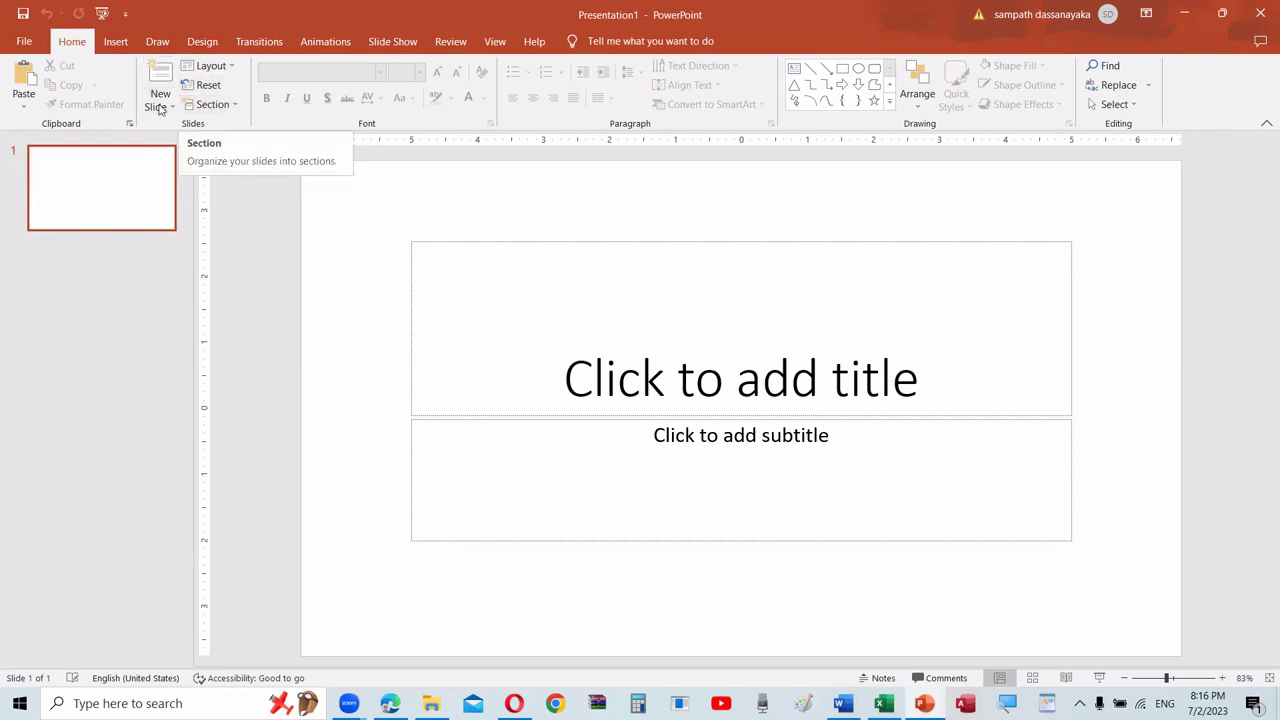
# Step: Place the cursor in the title slide's 'Click to add title' placeholder
pyautogui.click(689, 353)
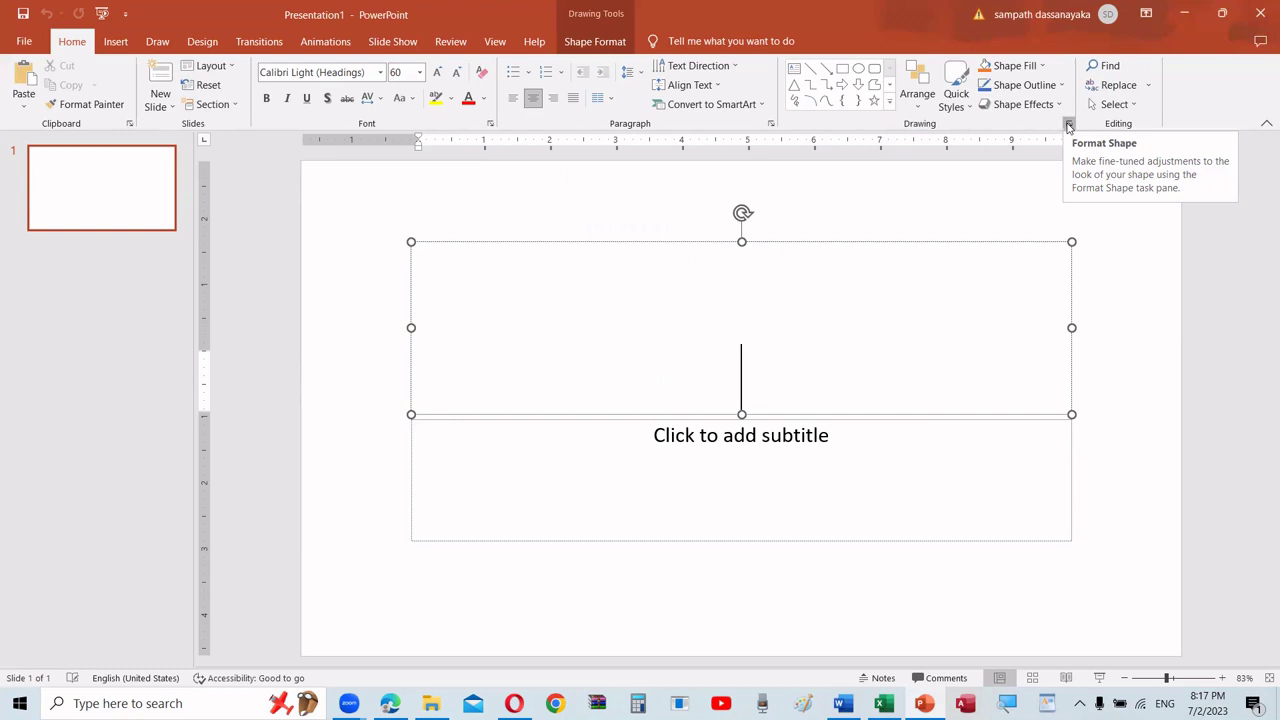
pyautogui.click(1068, 125)
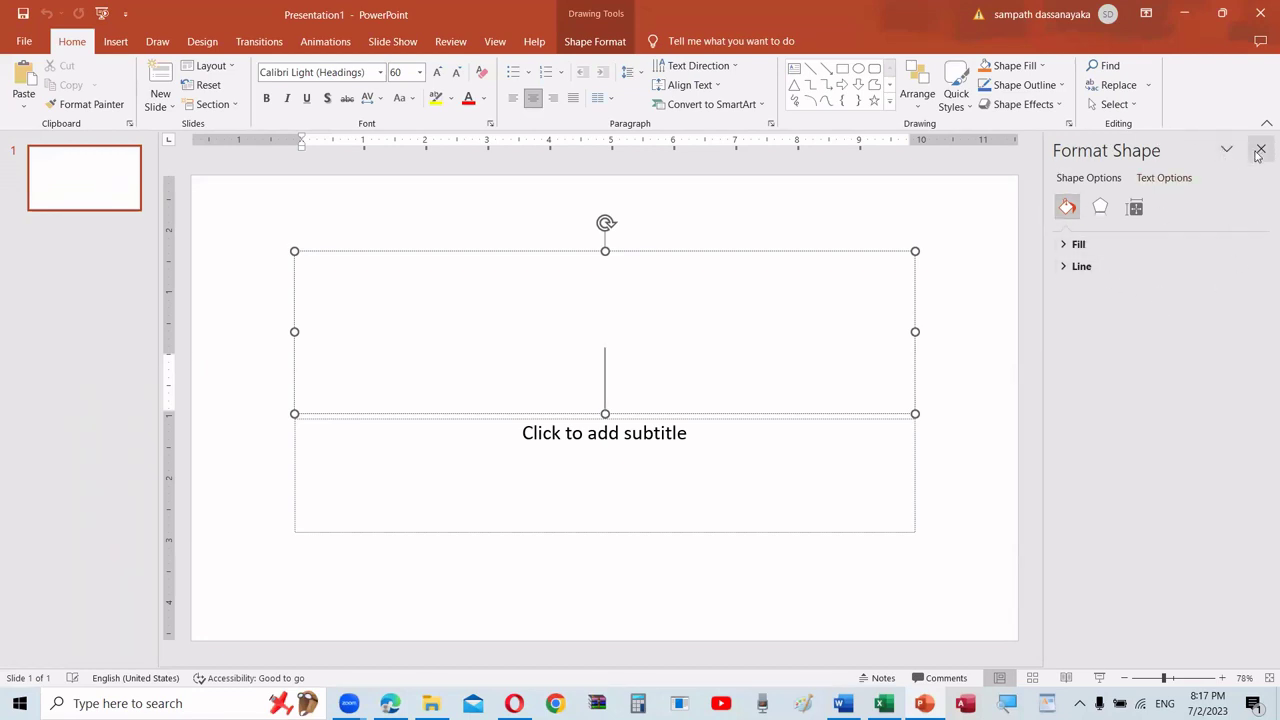
pyautogui.click(1261, 148)
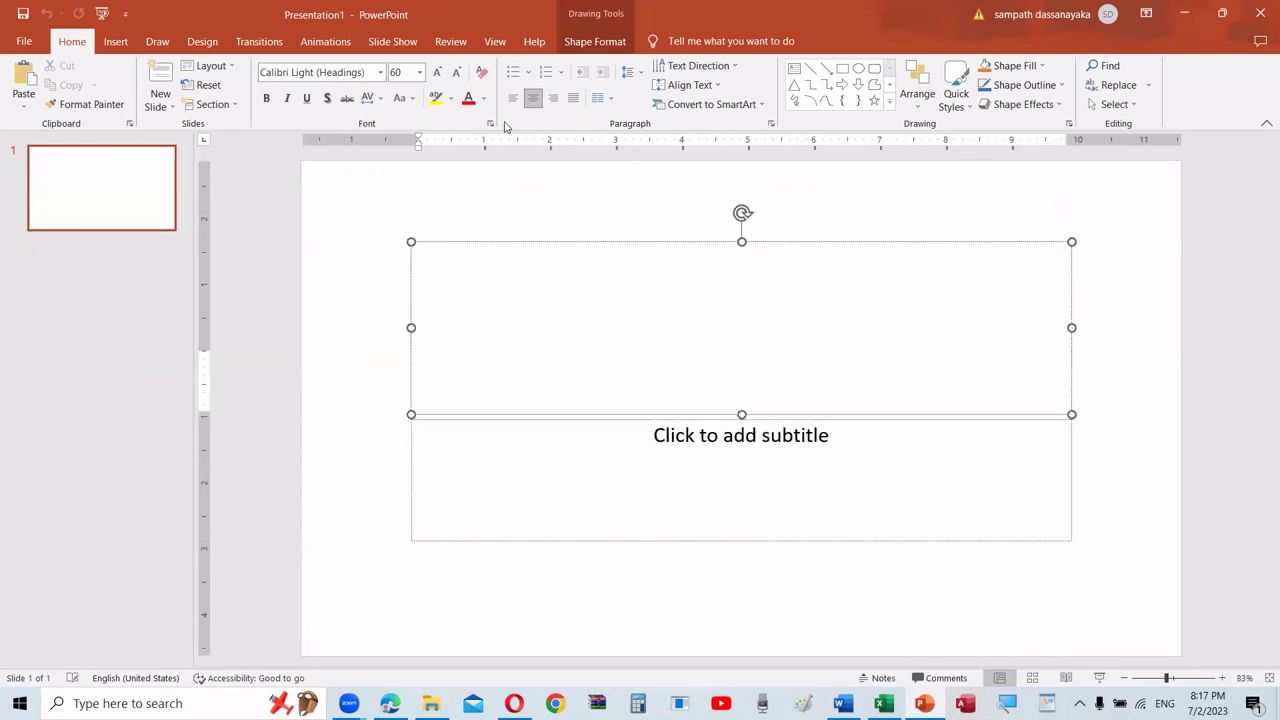
# Step: Cancel the title's Font dialog unchanged and bring up its Paragraph settings instead
pyautogui.click(490, 123)
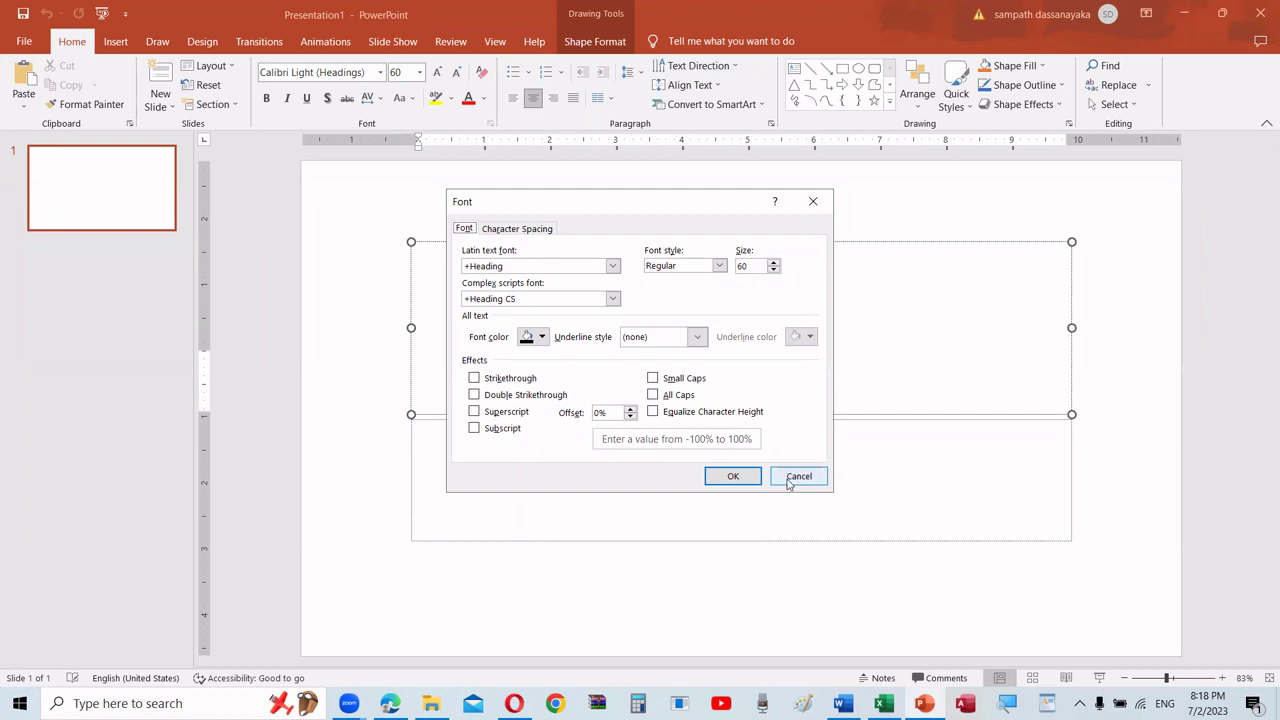
pyautogui.click(788, 480)
pyautogui.click(770, 124)
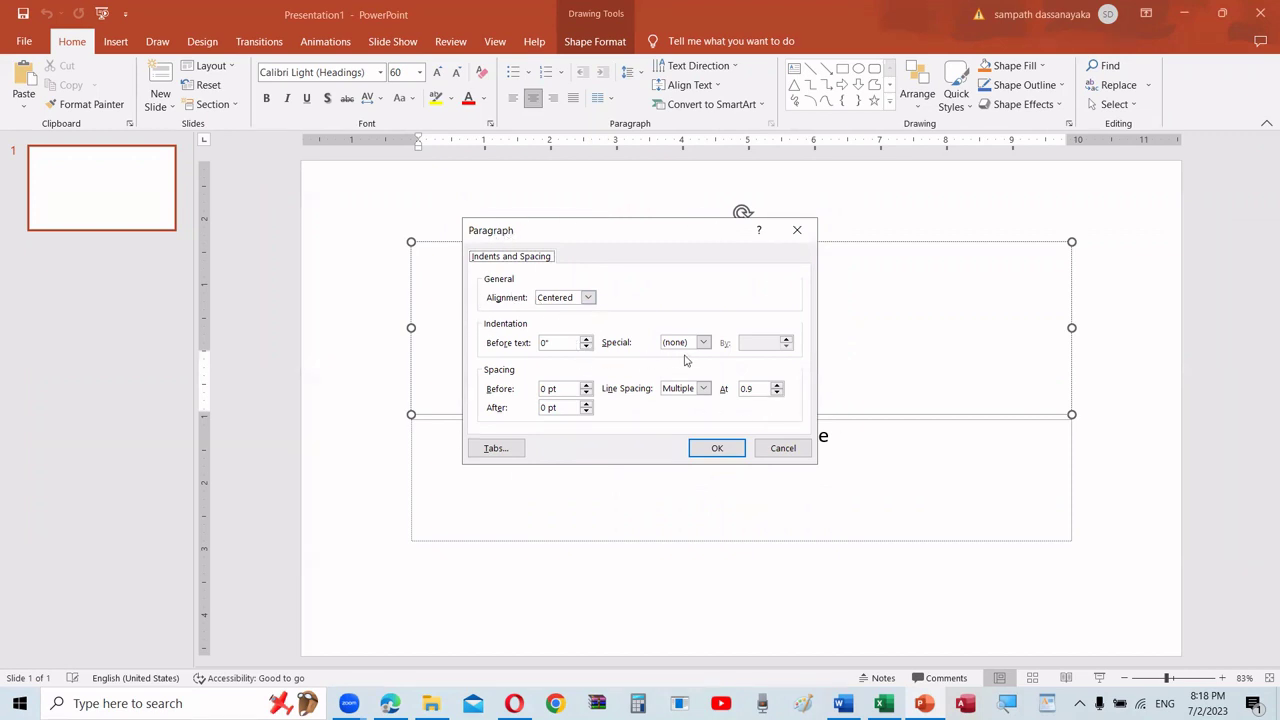
# Step: Confirm the Paragraph dialog, deselect the title, and drag the title placeholder slightly higher
pyautogui.click(718, 448)
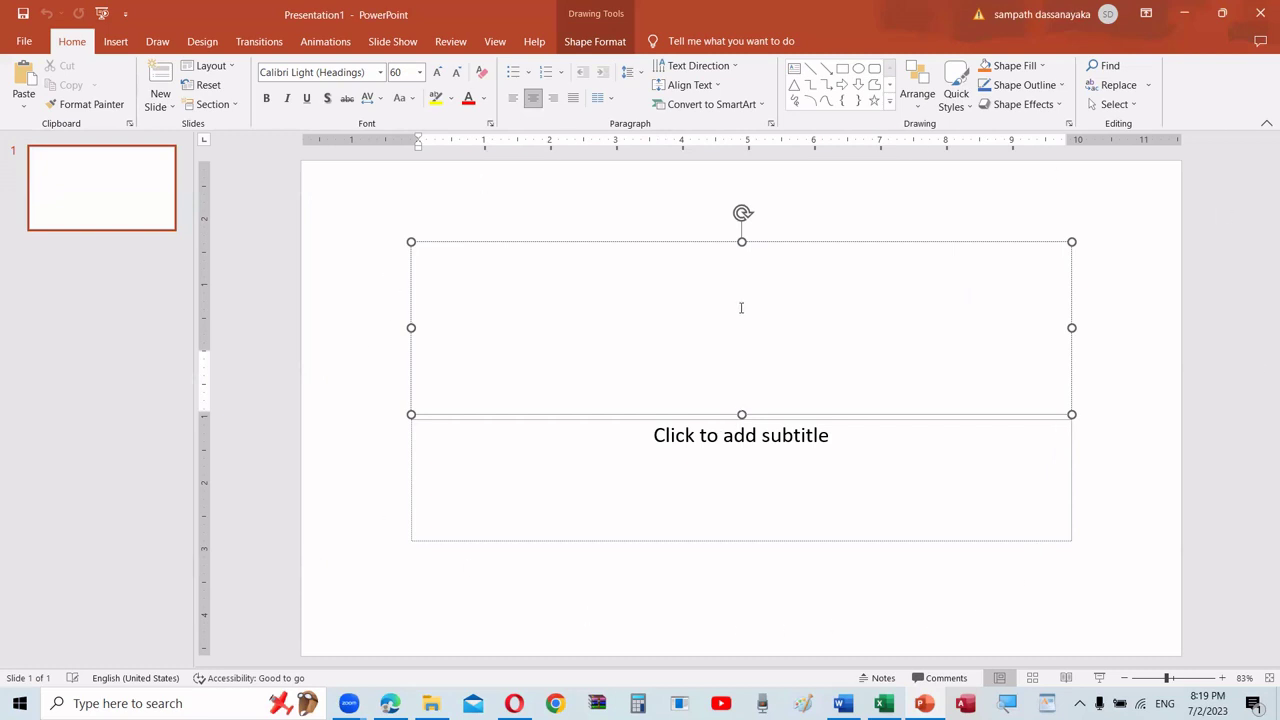
pyautogui.click(1105, 423)
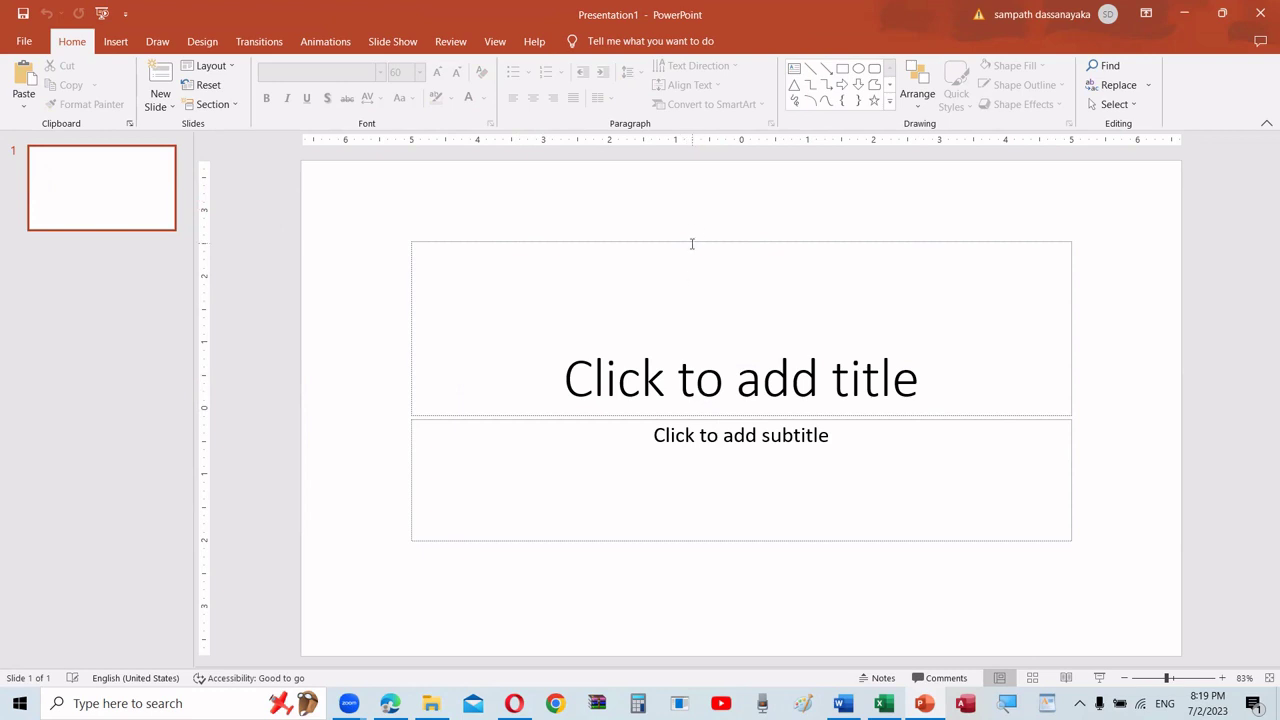
pyautogui.moveTo(701, 241); pyautogui.dragTo(700, 188)
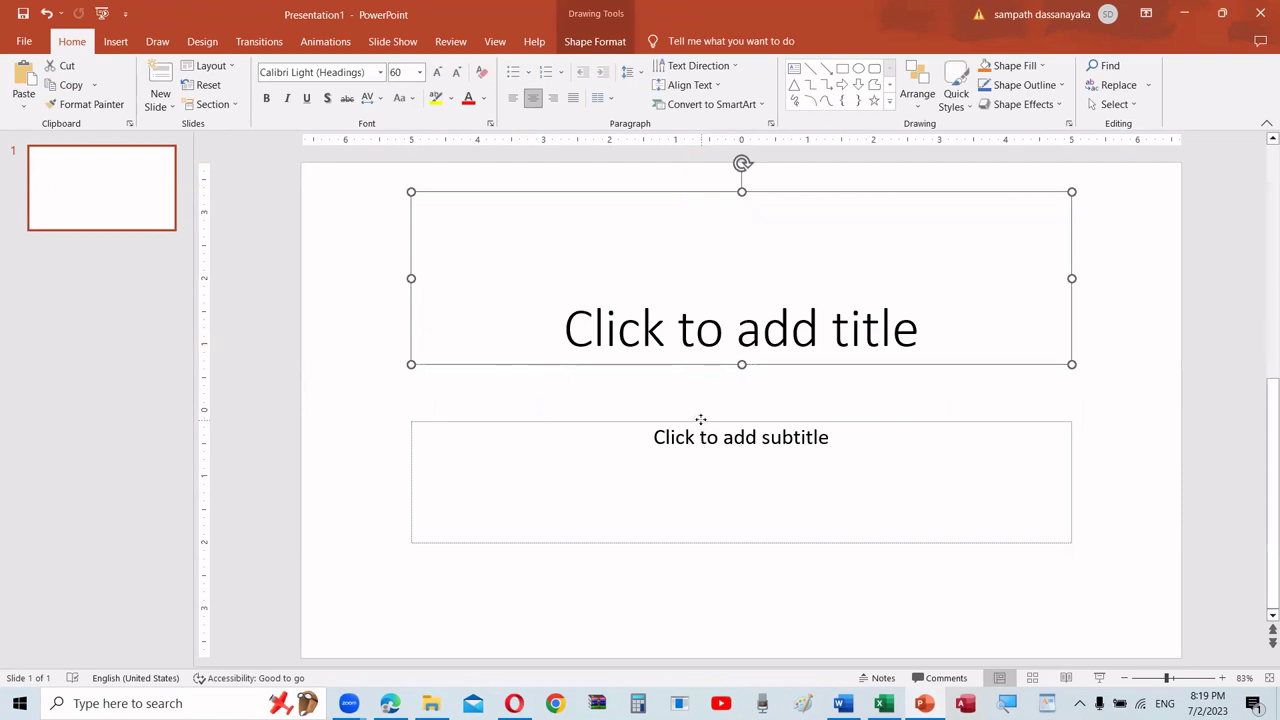
# Step: Drag the subtitle placeholder up to sit just beneath the title
pyautogui.moveTo(700, 420); pyautogui.dragTo(699, 389)
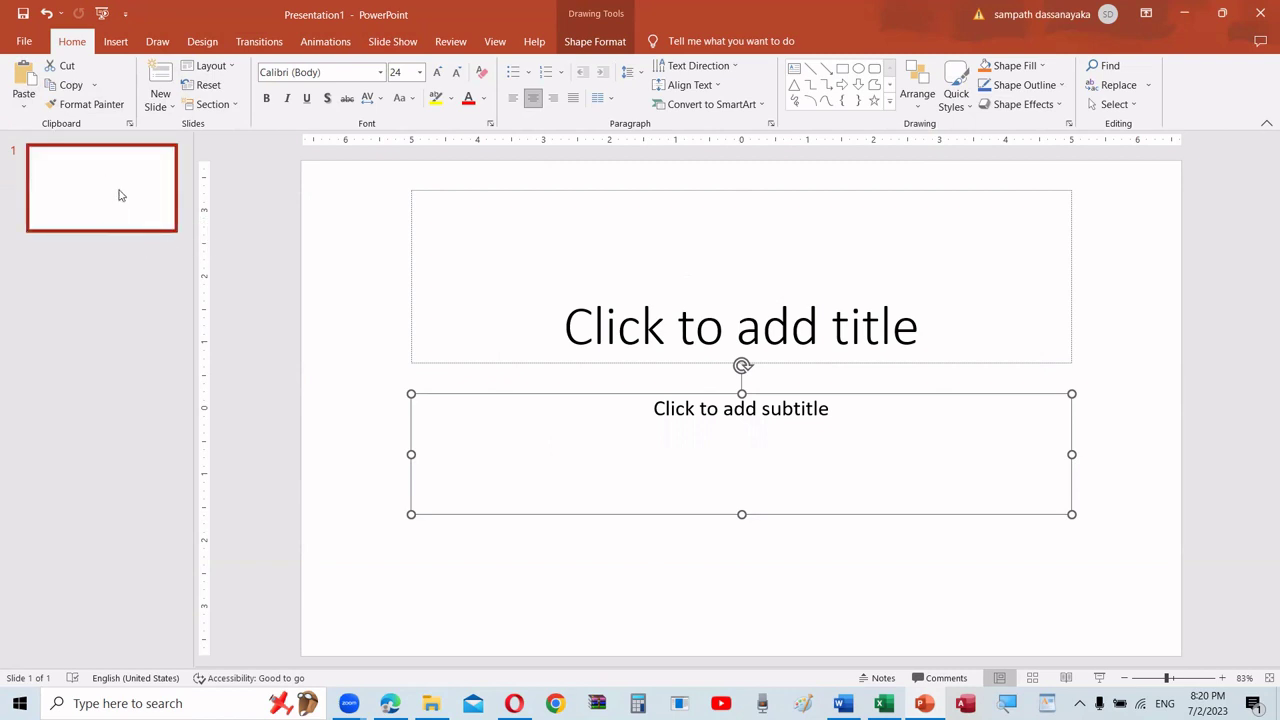
# Step: Insert new slides after slides 1, 2 and 3 in the thumbnail pane, making four slides
pyautogui.click(93, 245)
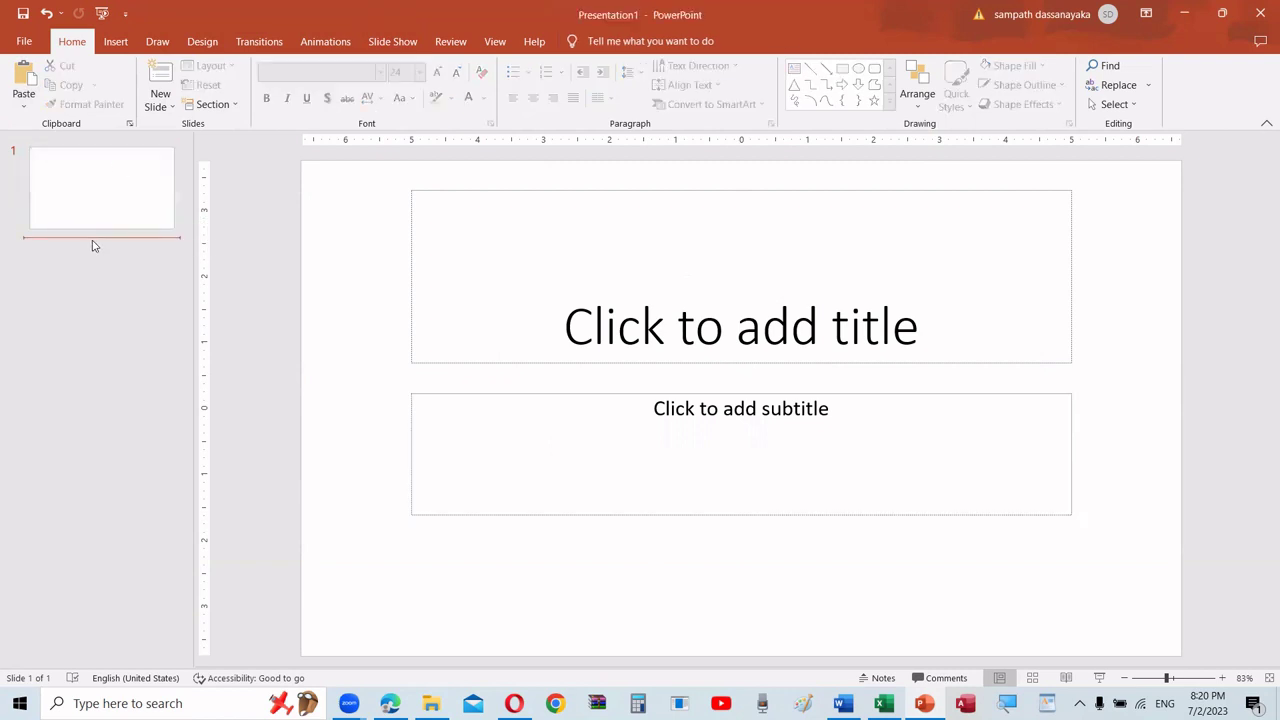
pyautogui.press('Return')
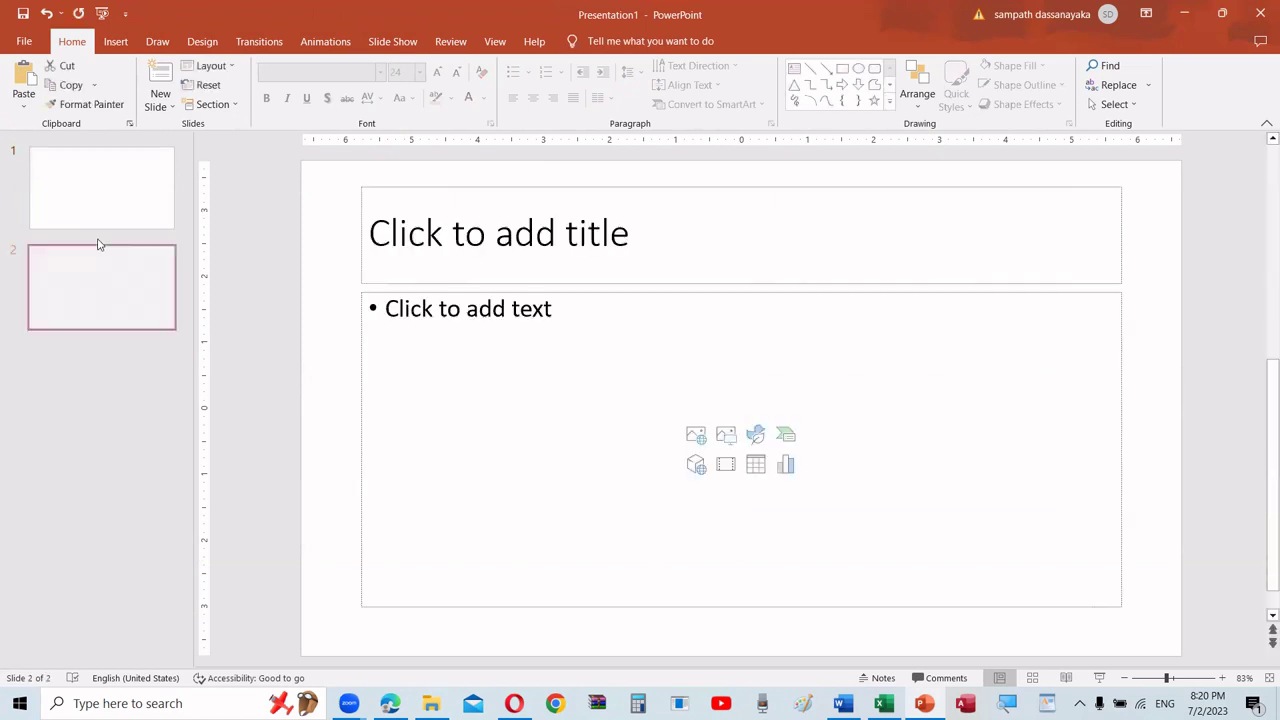
pyautogui.click(114, 352)
pyautogui.press('Return')
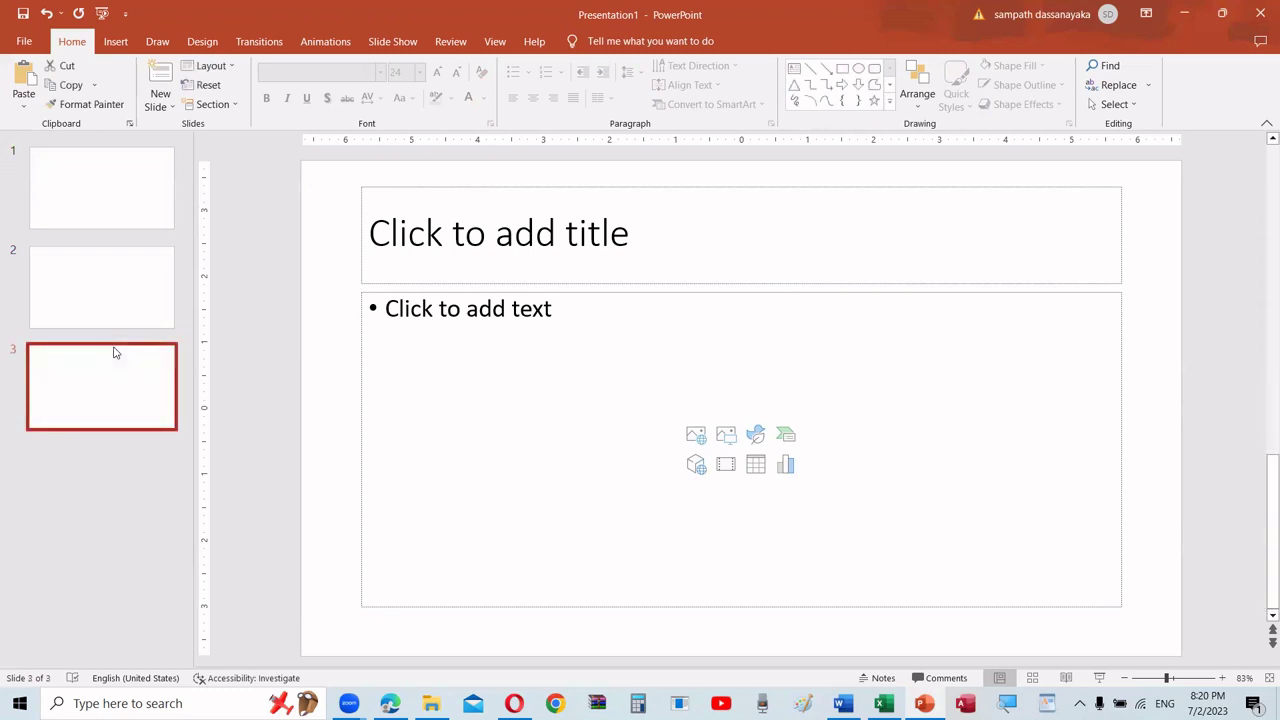
pyautogui.click(138, 455)
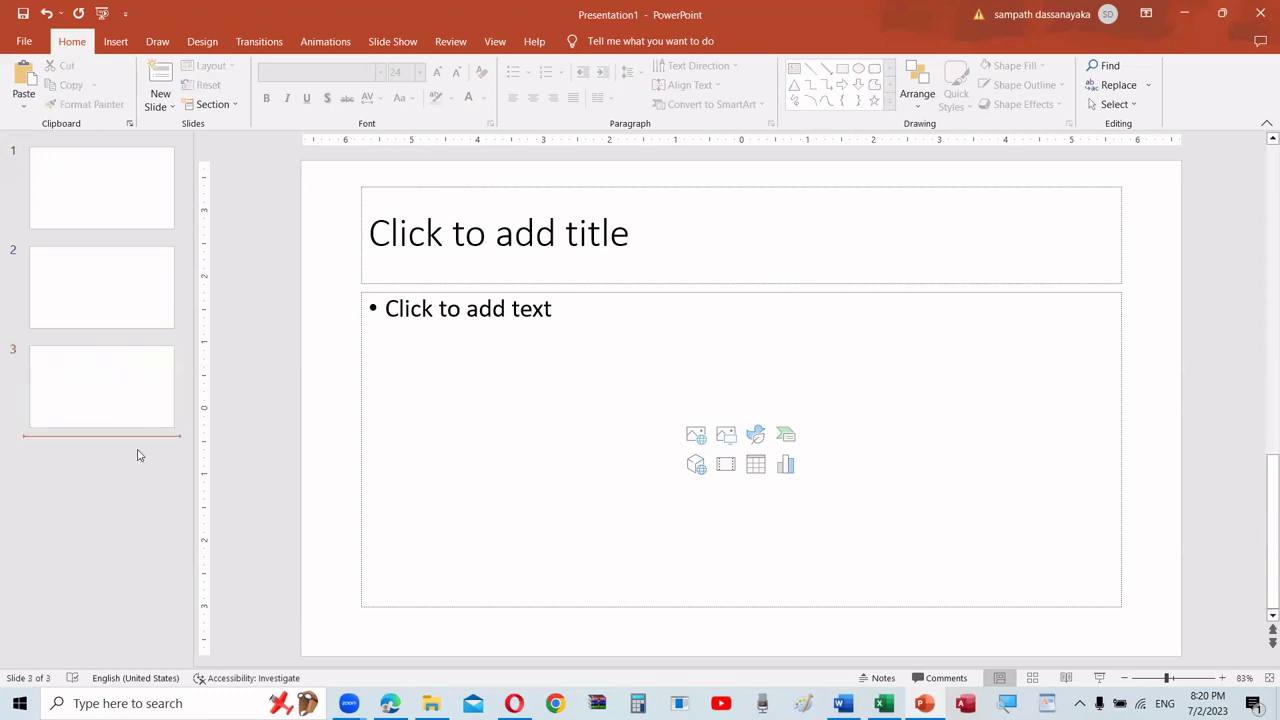
pyautogui.press('Return')
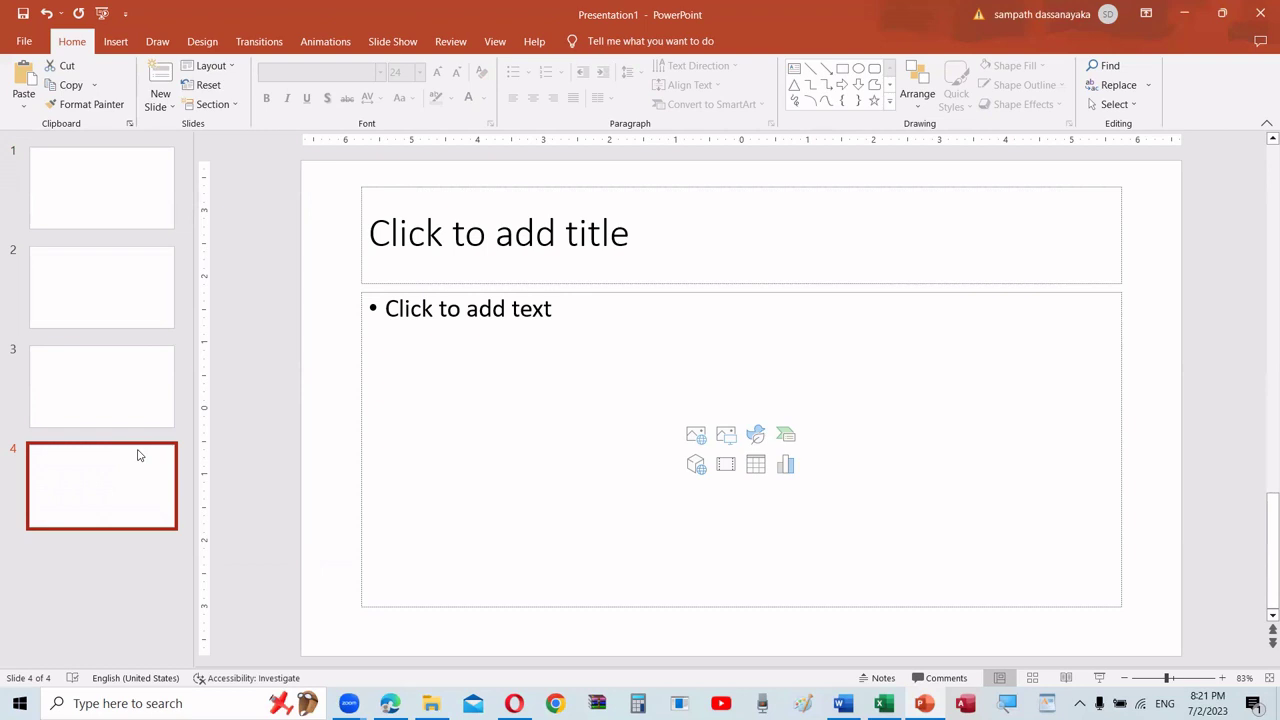
pyautogui.click(85, 224)
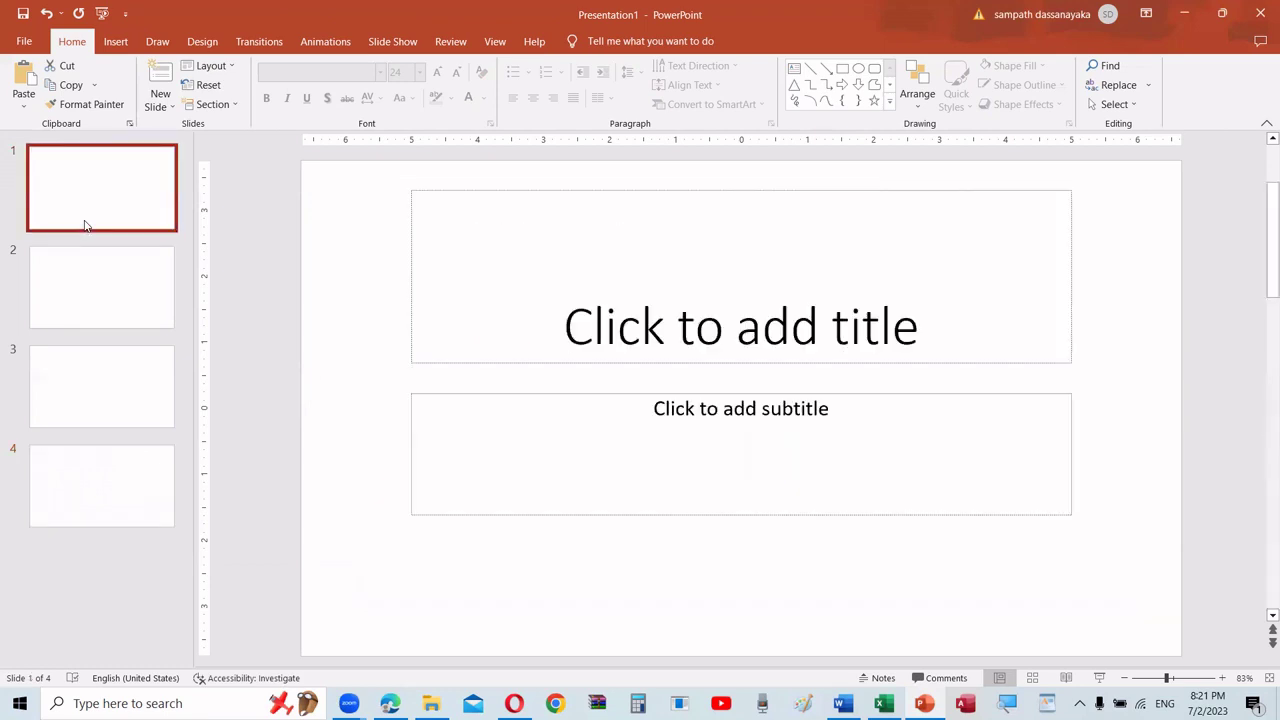
pyautogui.click(120, 320)
pyautogui.click(134, 386)
pyautogui.click(127, 478)
pyautogui.click(127, 478)
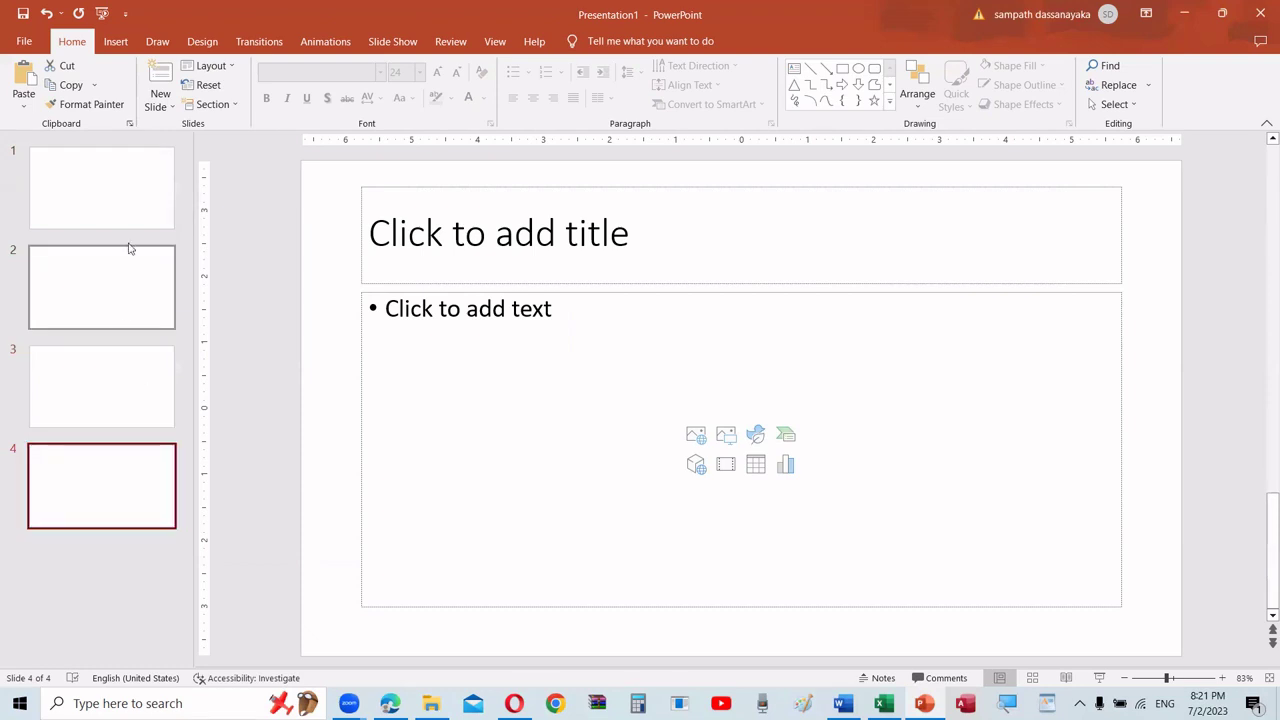
pyautogui.click(128, 200)
pyautogui.click(134, 280)
pyautogui.click(128, 390)
pyautogui.click(121, 488)
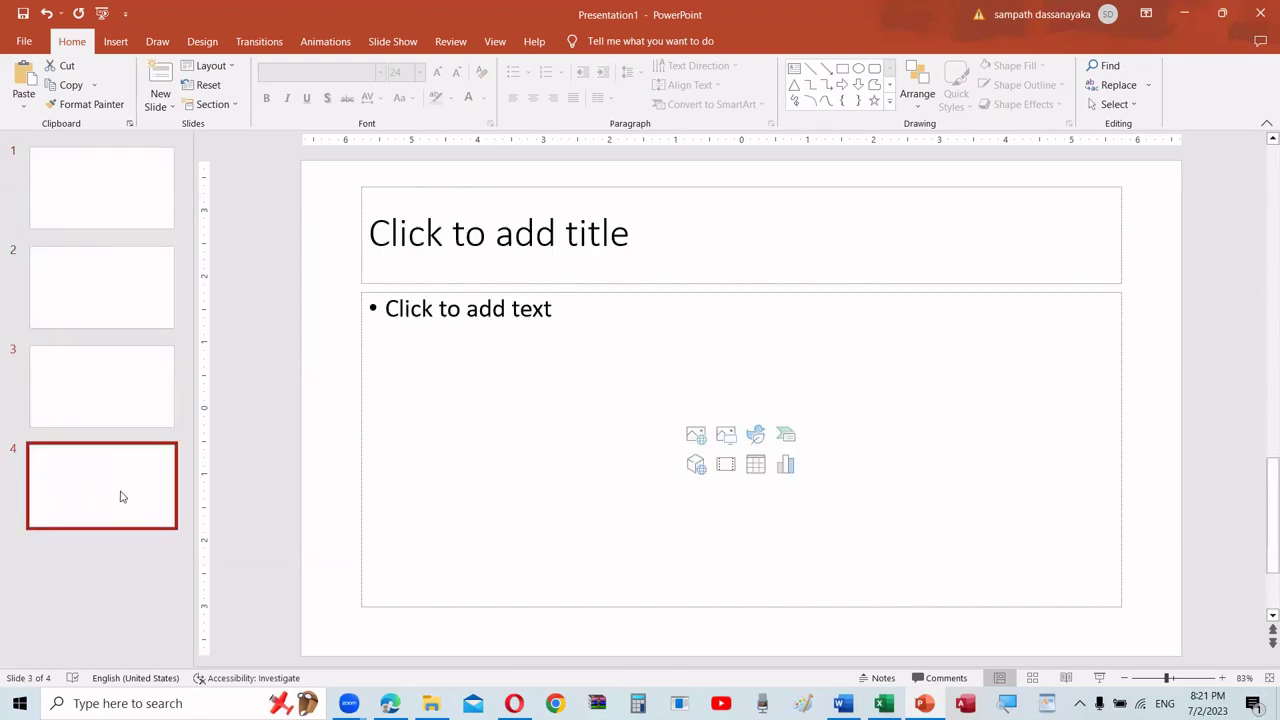
pyautogui.click(104, 220)
pyautogui.click(113, 282)
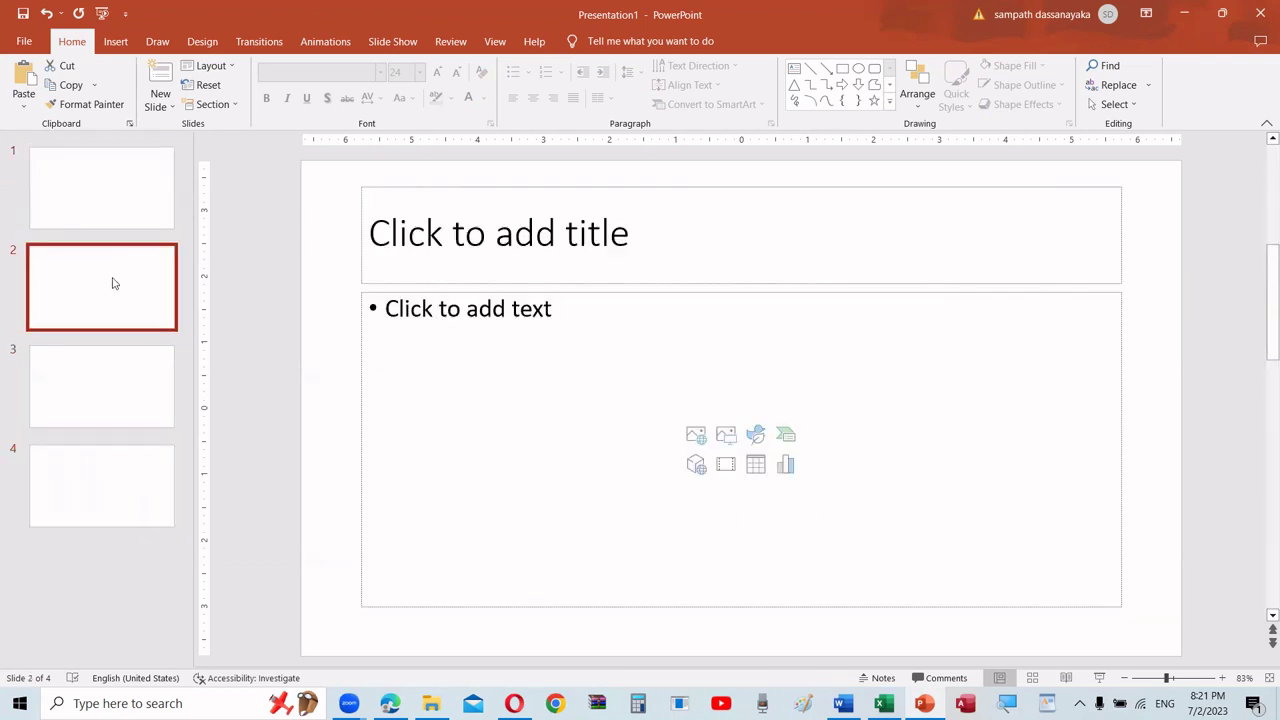
pyautogui.click(121, 385)
pyautogui.click(131, 460)
pyautogui.click(128, 406)
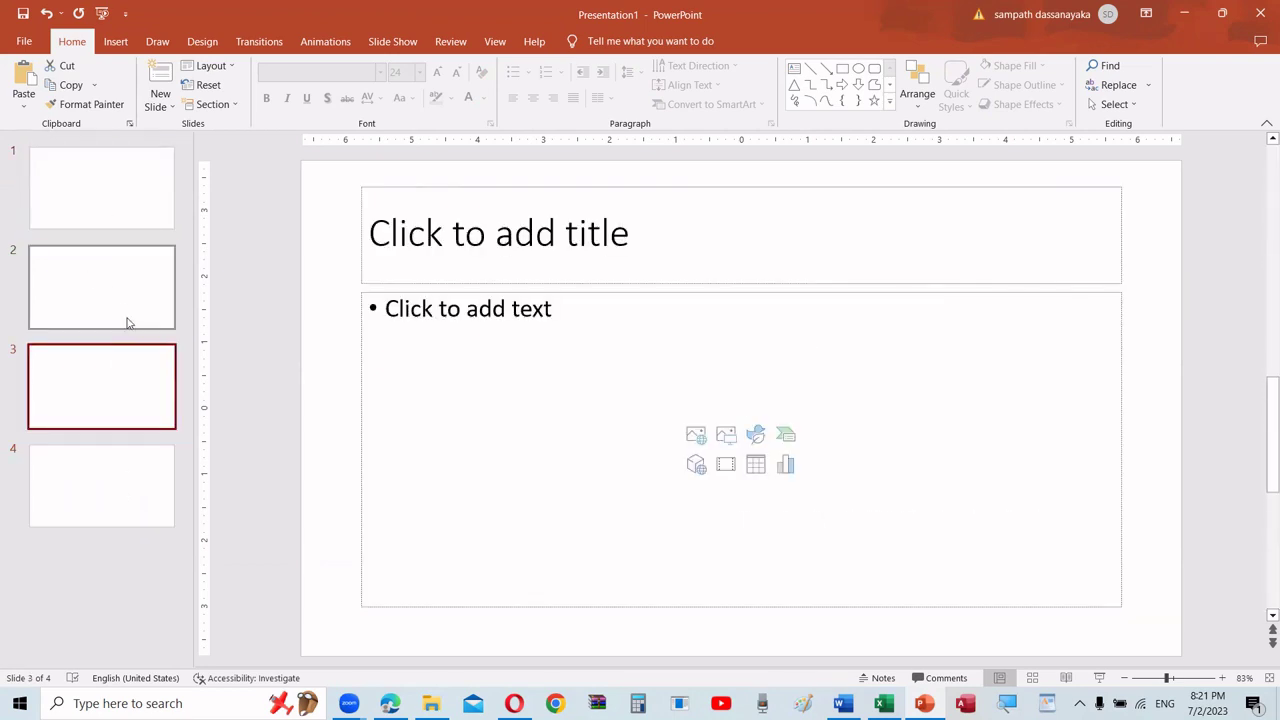
pyautogui.click(121, 310)
pyautogui.click(109, 212)
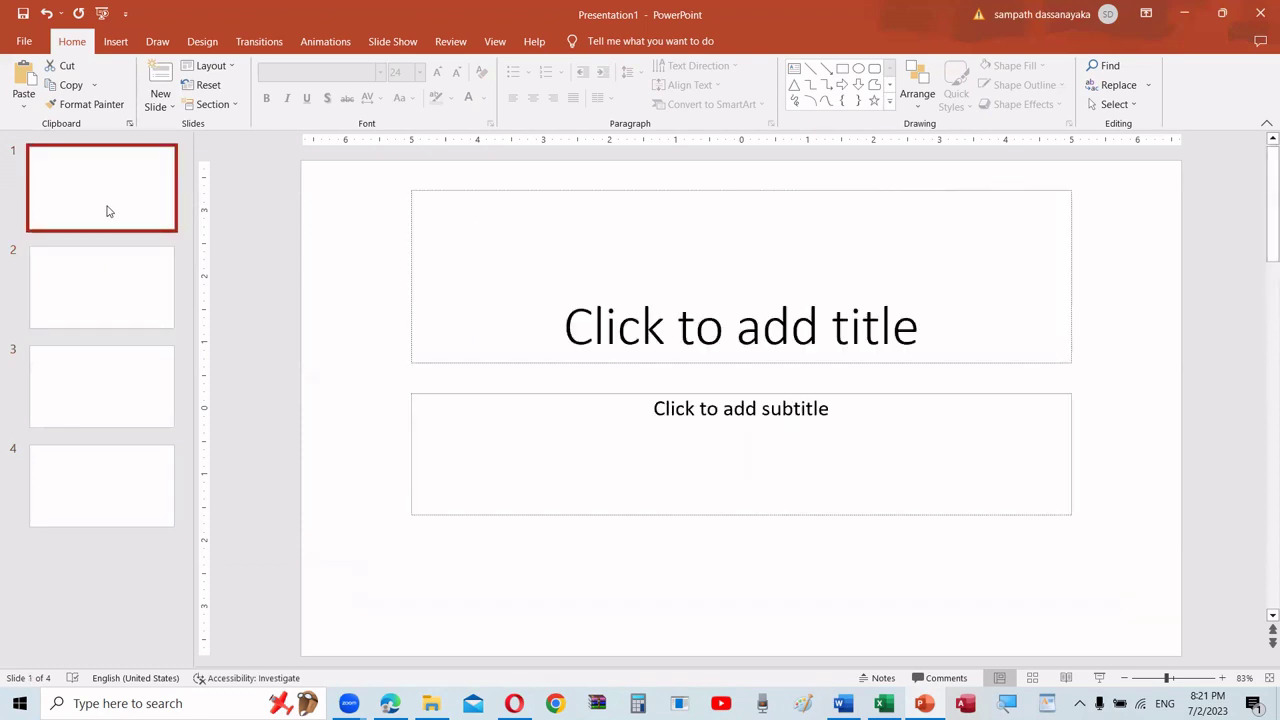
pyautogui.click(114, 291)
pyautogui.click(126, 371)
pyautogui.click(122, 495)
pyautogui.click(111, 394)
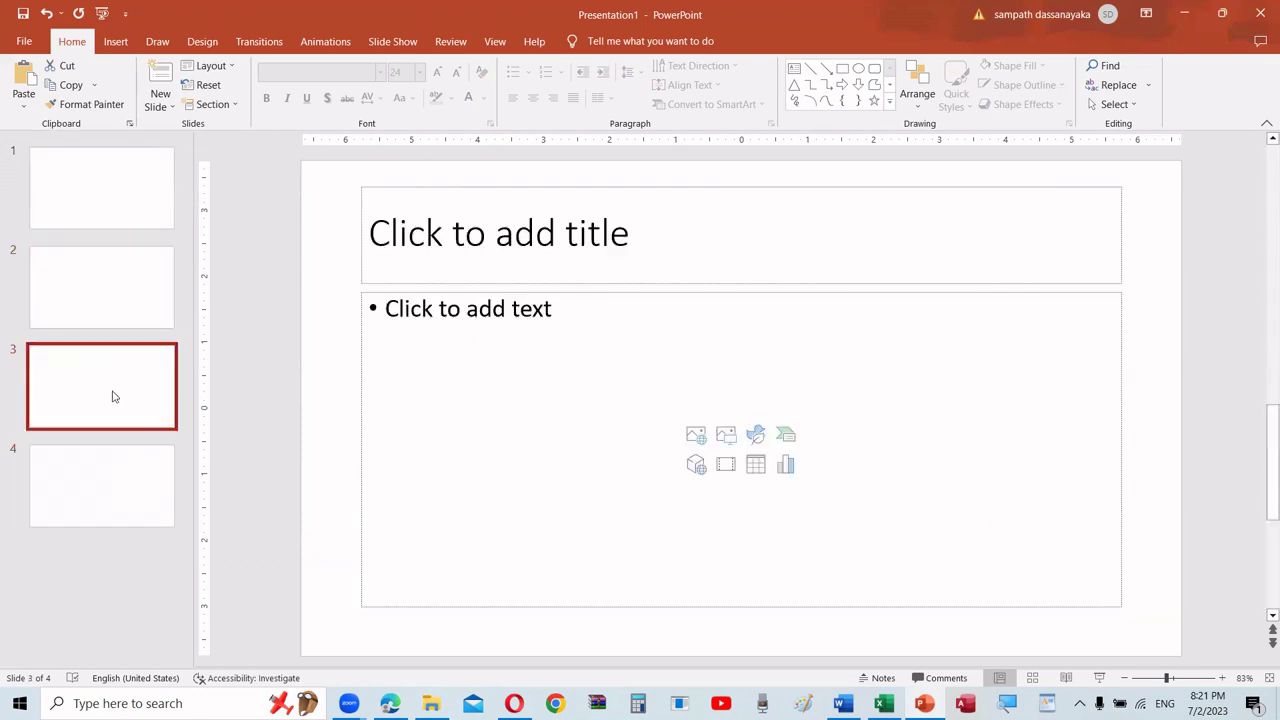
pyautogui.click(111, 306)
pyautogui.click(118, 226)
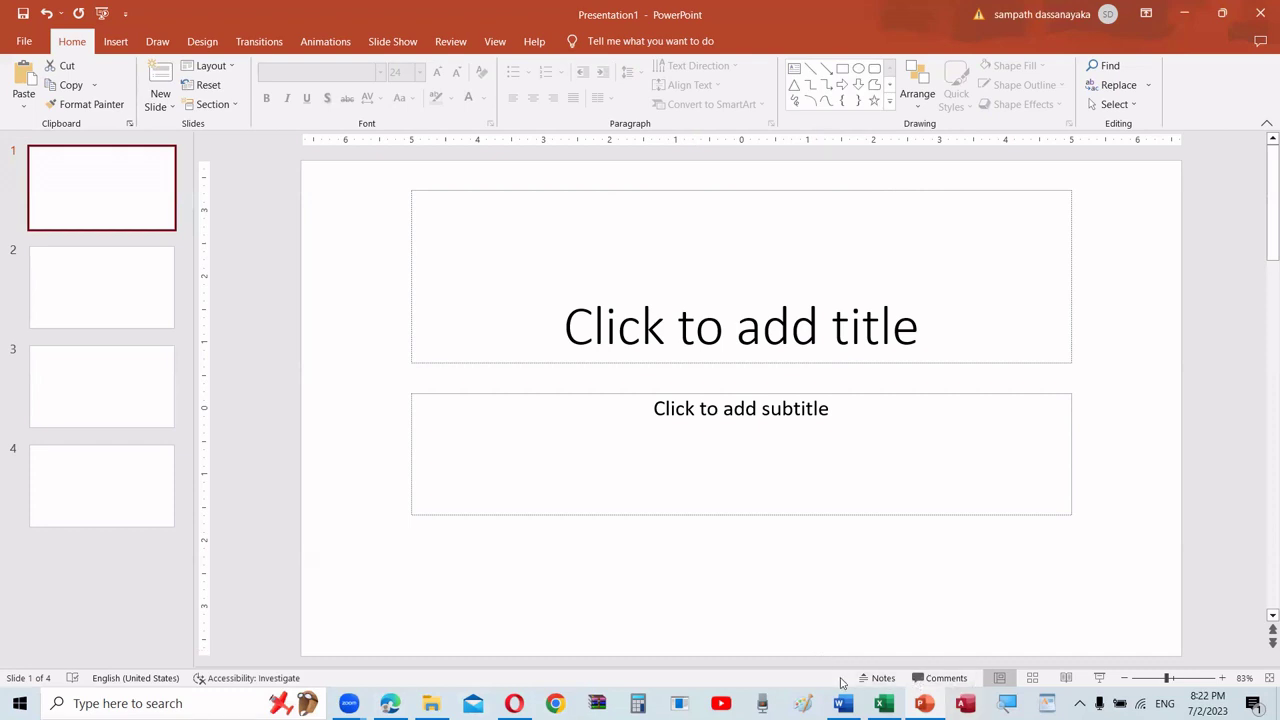
# Step: Show the speaker notes area, then open and close the Comments pane
pyautogui.click(883, 679)
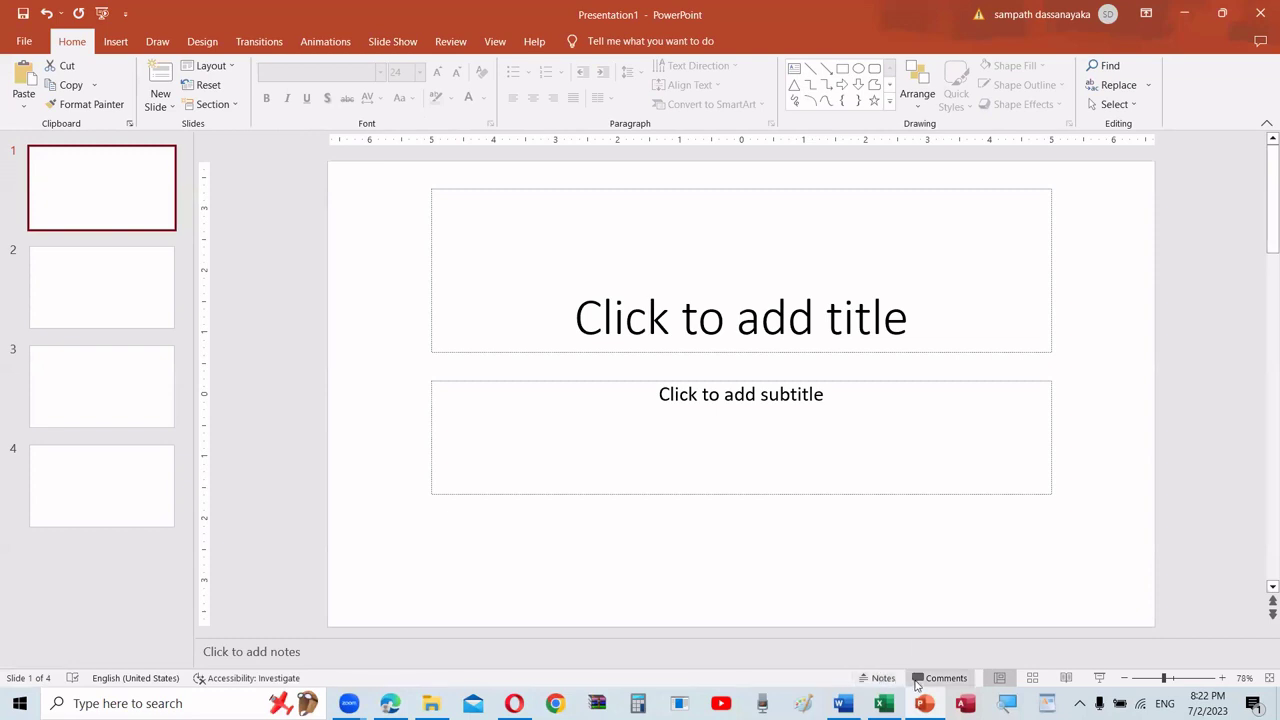
pyautogui.click(945, 679)
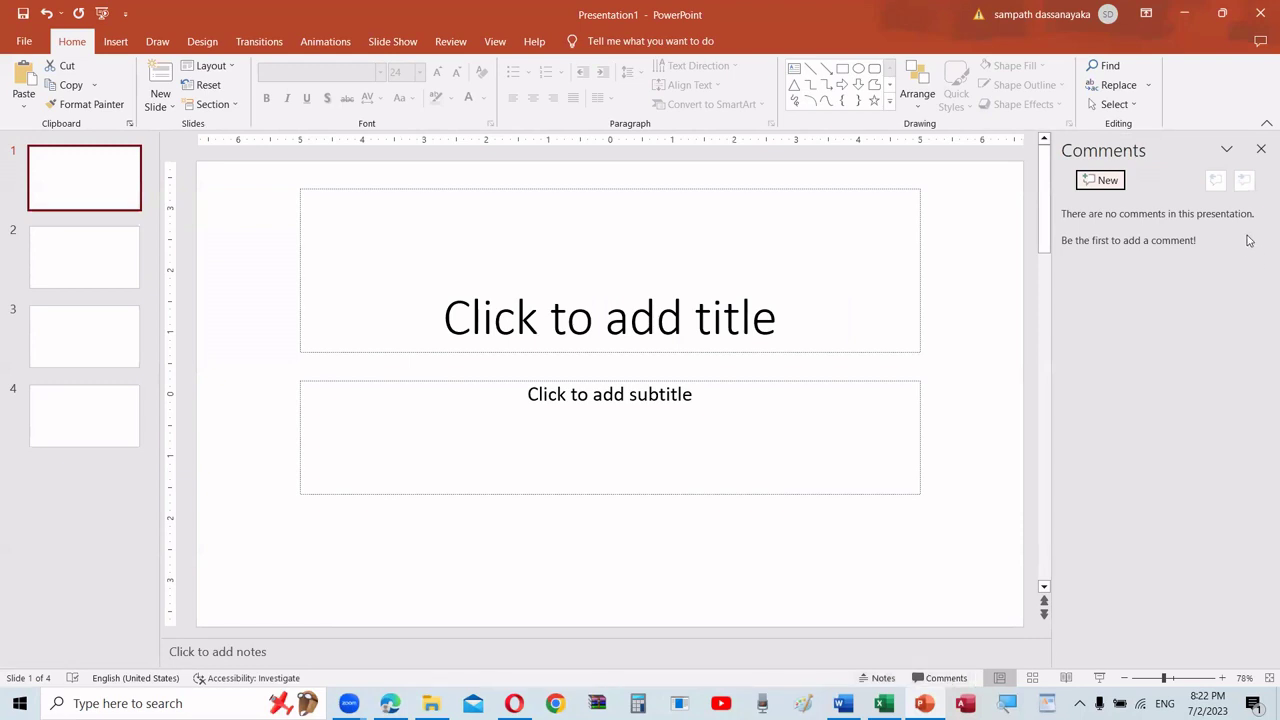
pyautogui.click(1261, 149)
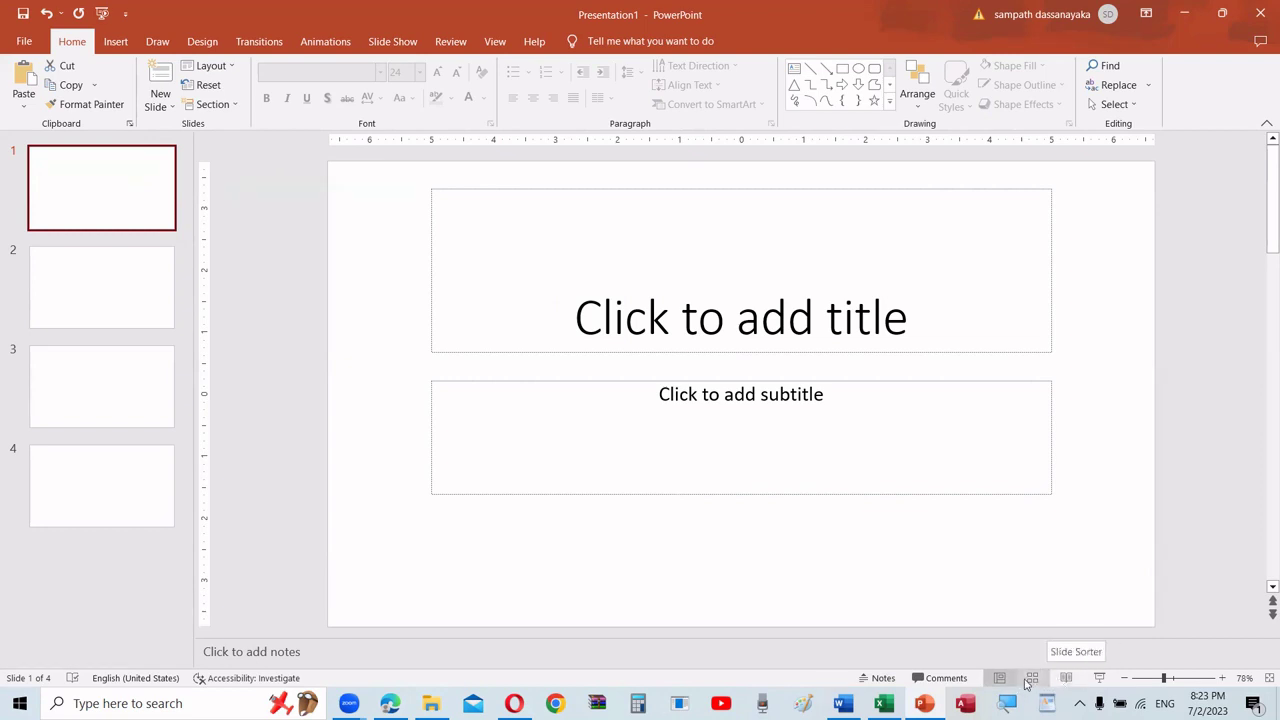
pyautogui.click(1031, 681)
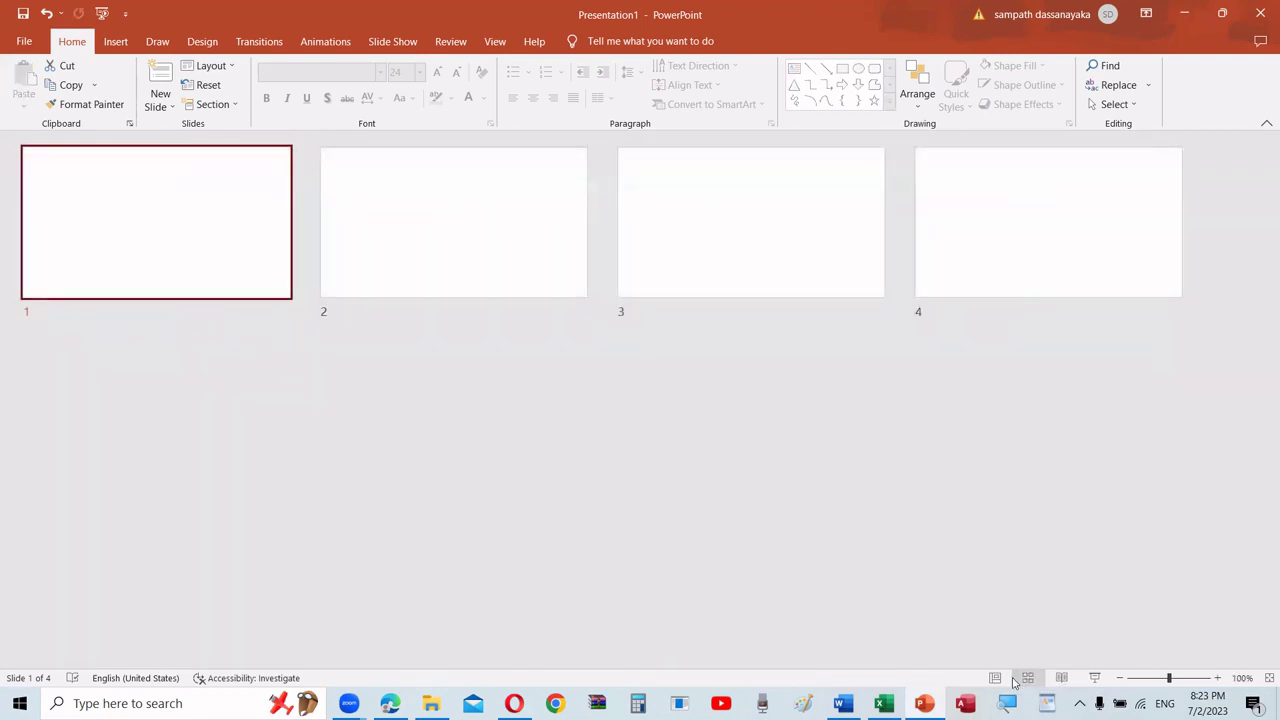
pyautogui.click(995, 678)
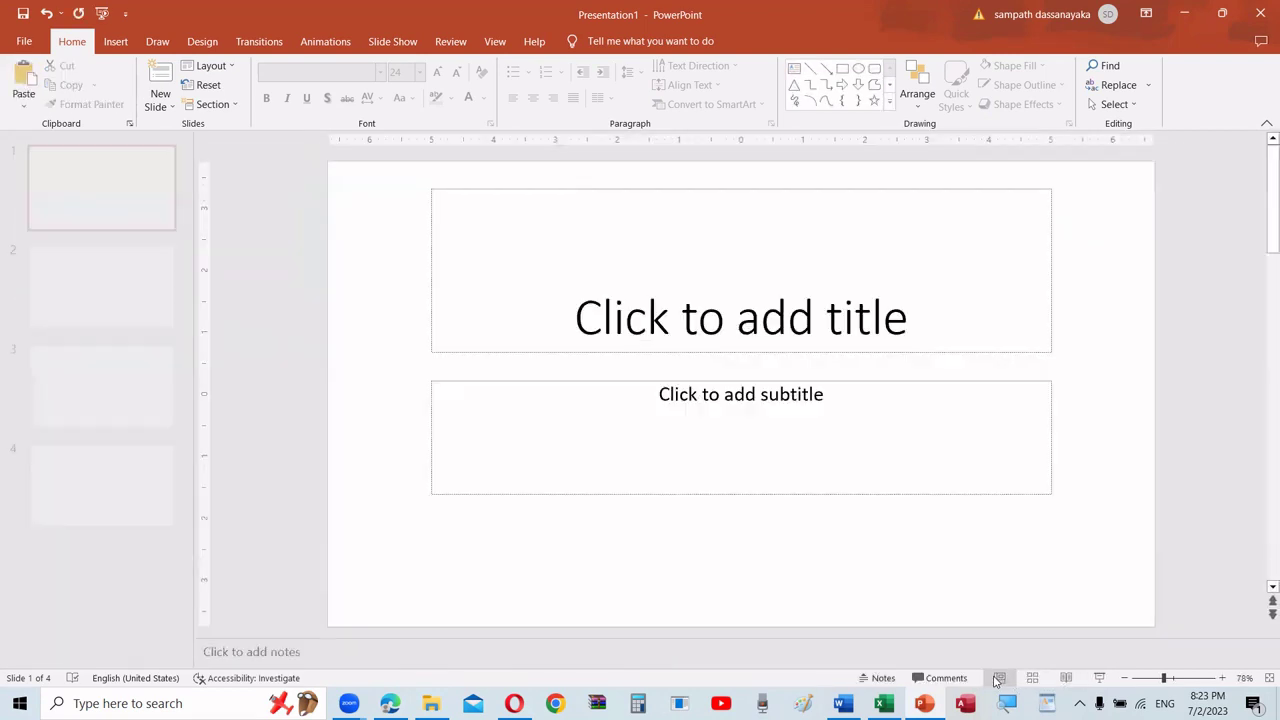
pyautogui.click(1066, 678)
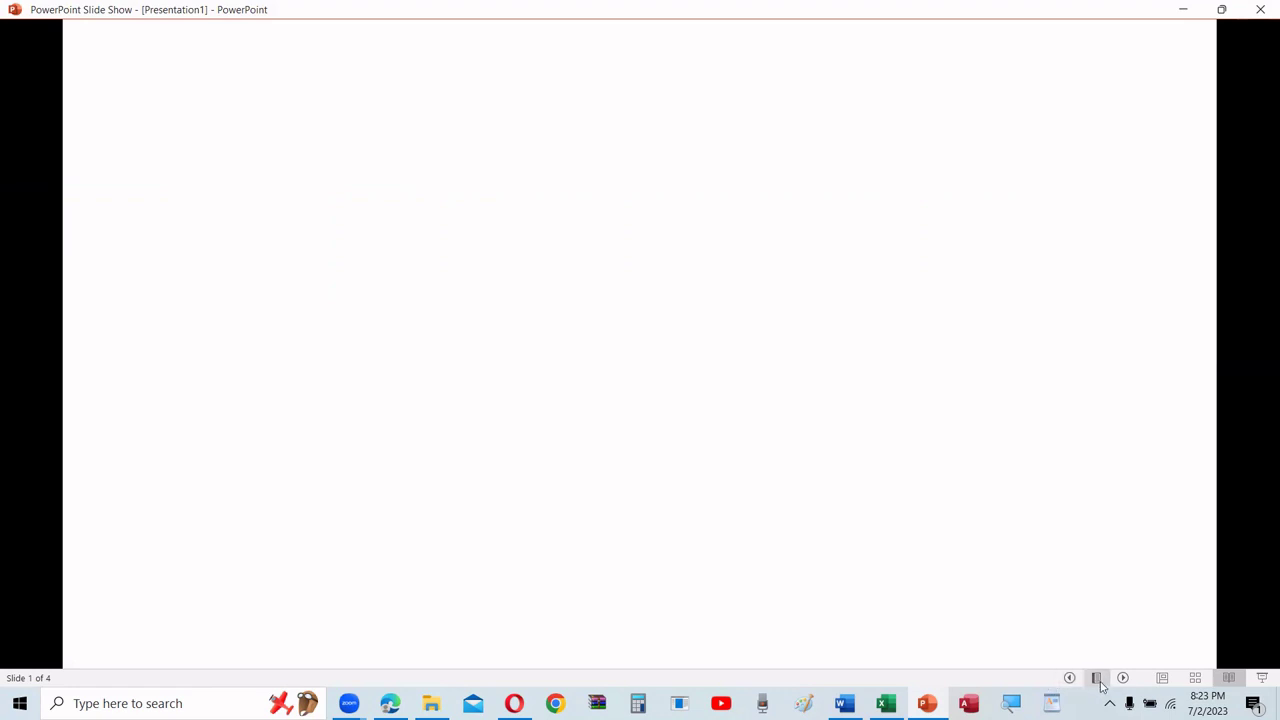
pyautogui.click(1163, 686)
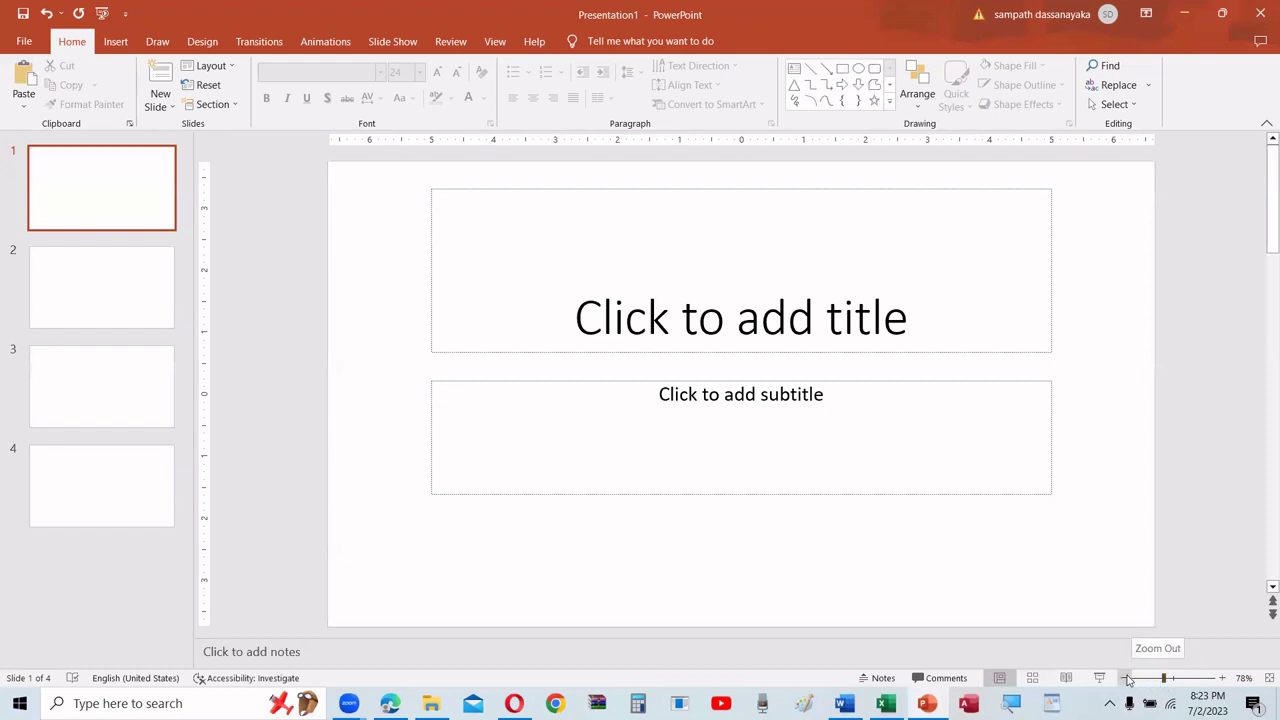
# Step: Zoom out on the title slide several steps
pyautogui.click(1128, 680)
pyautogui.click(1128, 680)
pyautogui.click(1128, 680)
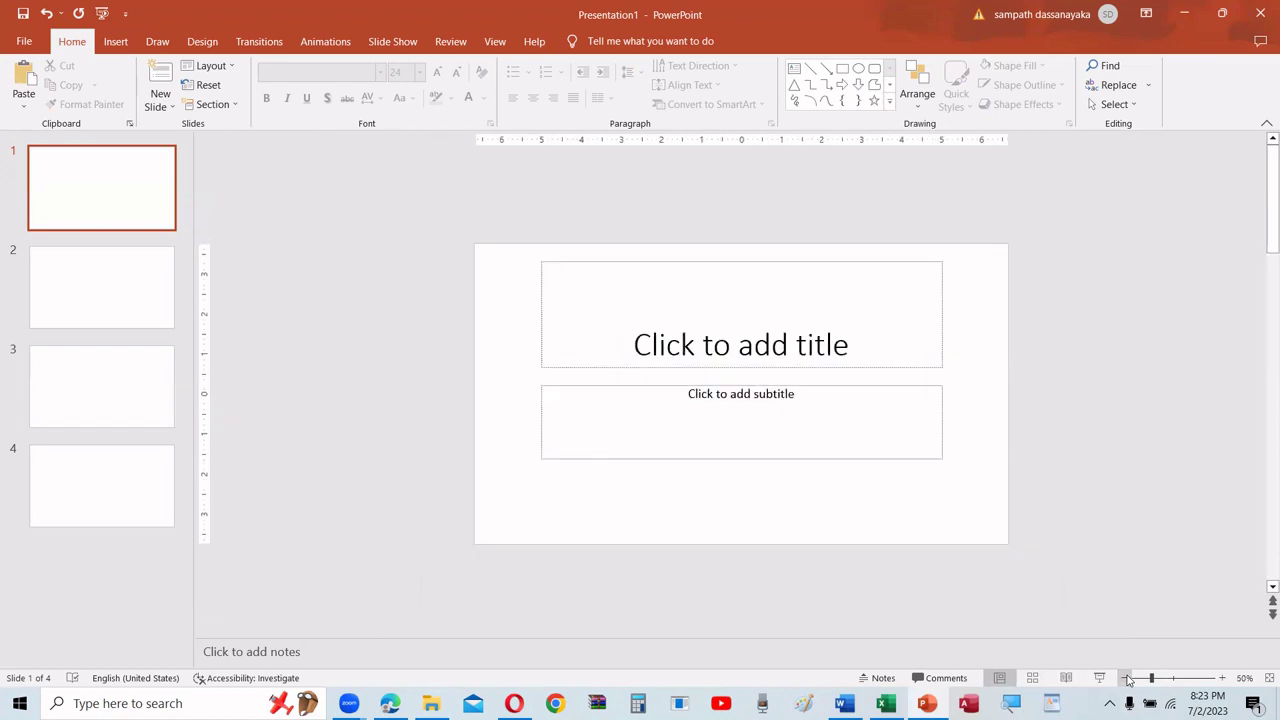
pyautogui.click(1128, 680)
pyautogui.click(1128, 680)
pyautogui.click(1128, 680)
pyautogui.click(1128, 680)
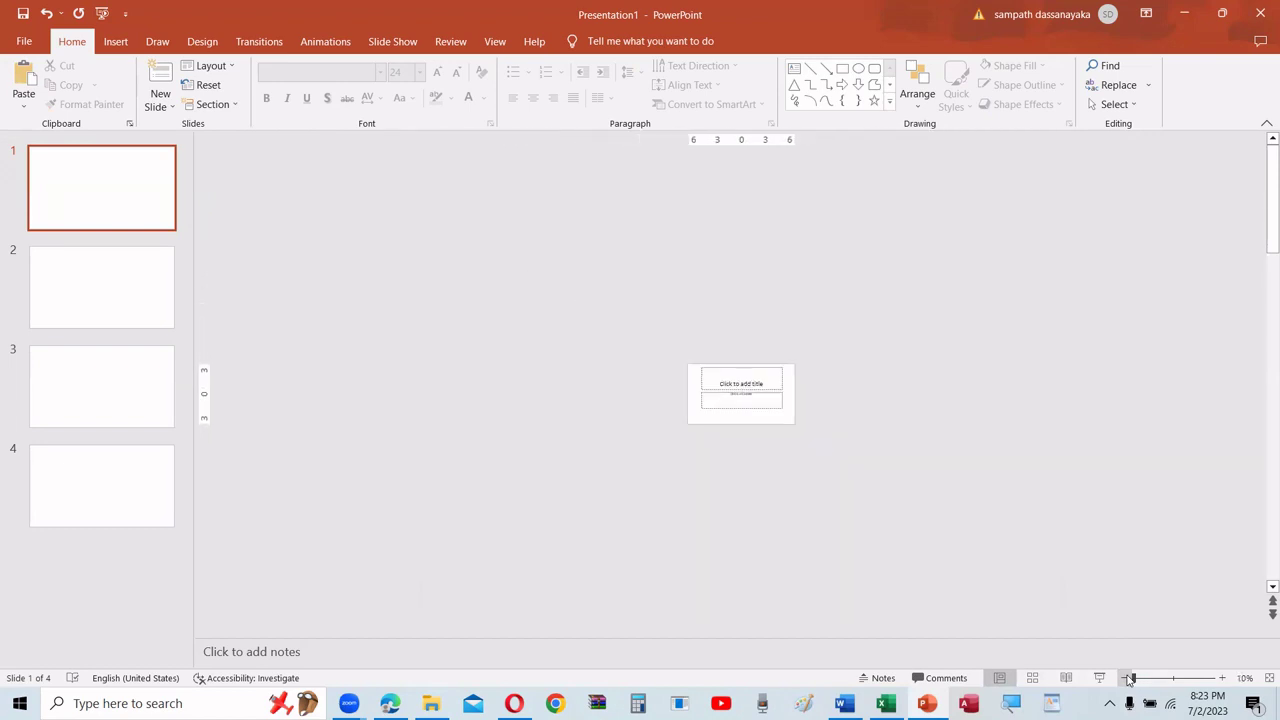
# Step: Magnify the title slide's placeholders step by step up to 400%
pyautogui.click(1222, 680)
pyautogui.click(1222, 680)
pyautogui.click(1222, 680)
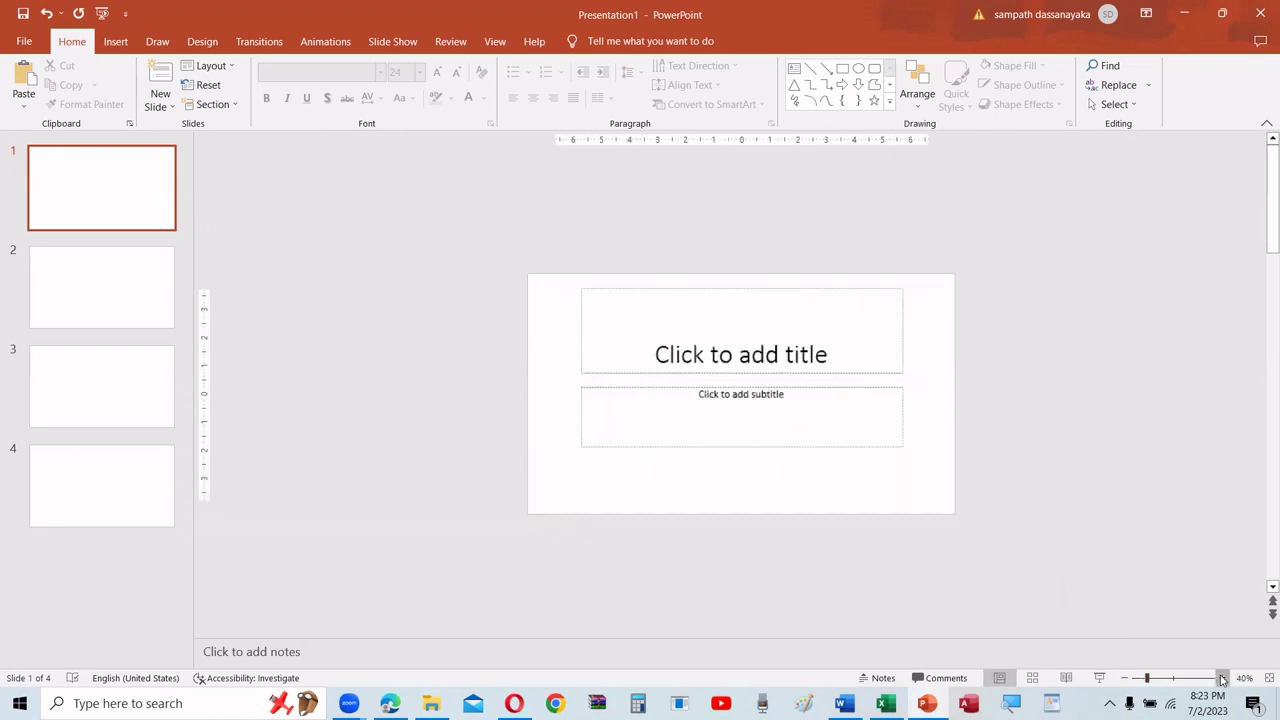
pyautogui.click(1222, 680)
pyautogui.click(1222, 680)
pyautogui.click(1222, 680)
pyautogui.click(1222, 680)
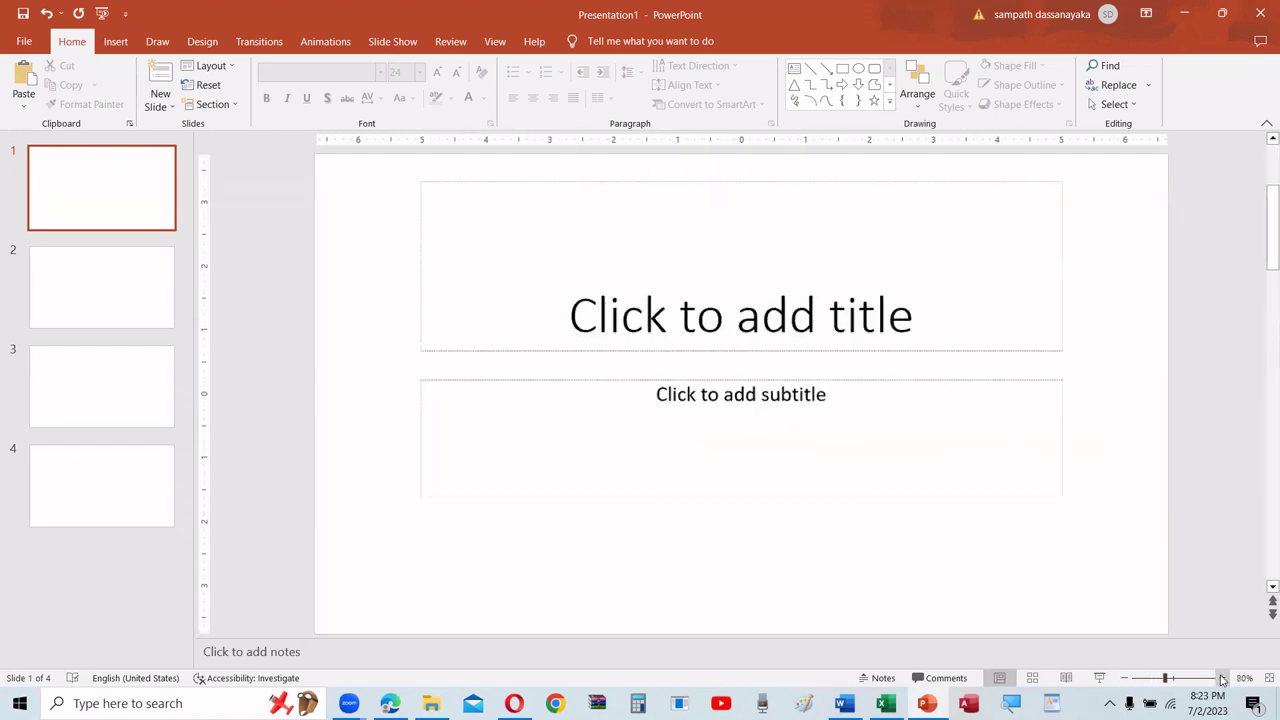
pyautogui.click(1222, 680)
pyautogui.click(1222, 680)
pyautogui.click(1222, 680)
pyautogui.click(1222, 680)
pyautogui.click(1222, 680)
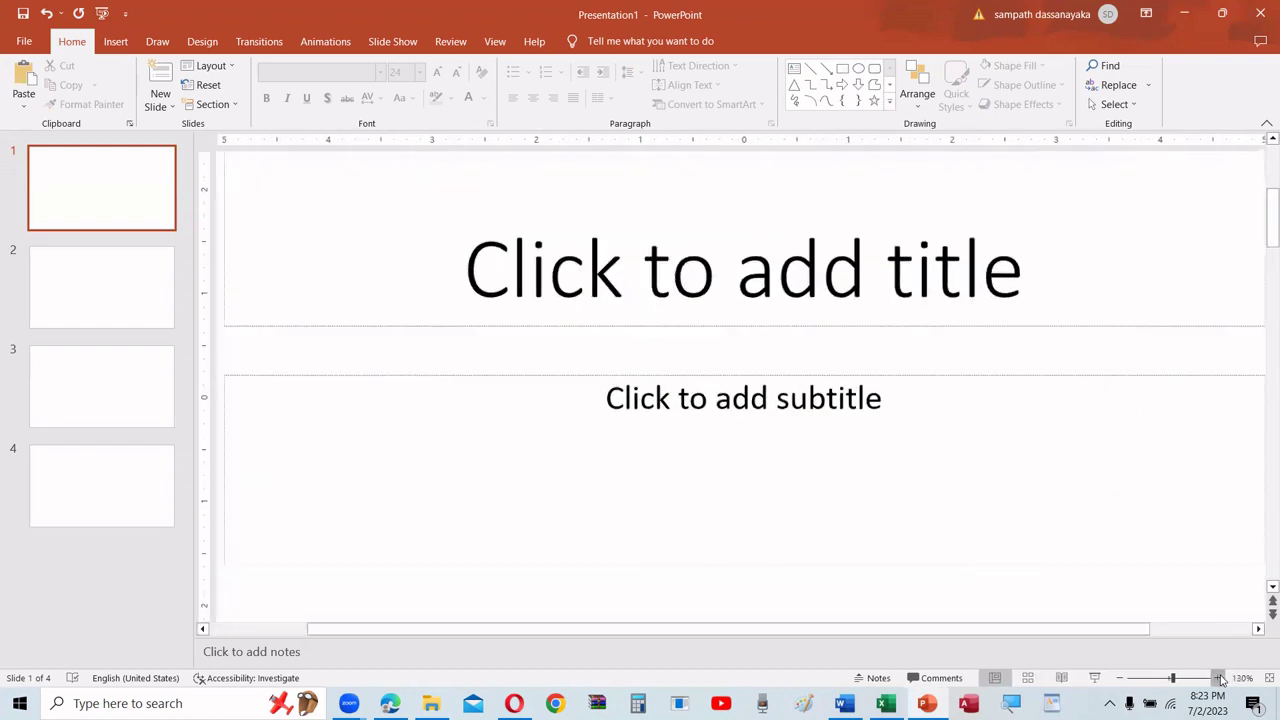
pyautogui.click(1222, 680)
pyautogui.click(1222, 680)
pyautogui.click(1222, 680)
pyautogui.click(1222, 680)
pyautogui.click(1222, 680)
pyautogui.click(1222, 680)
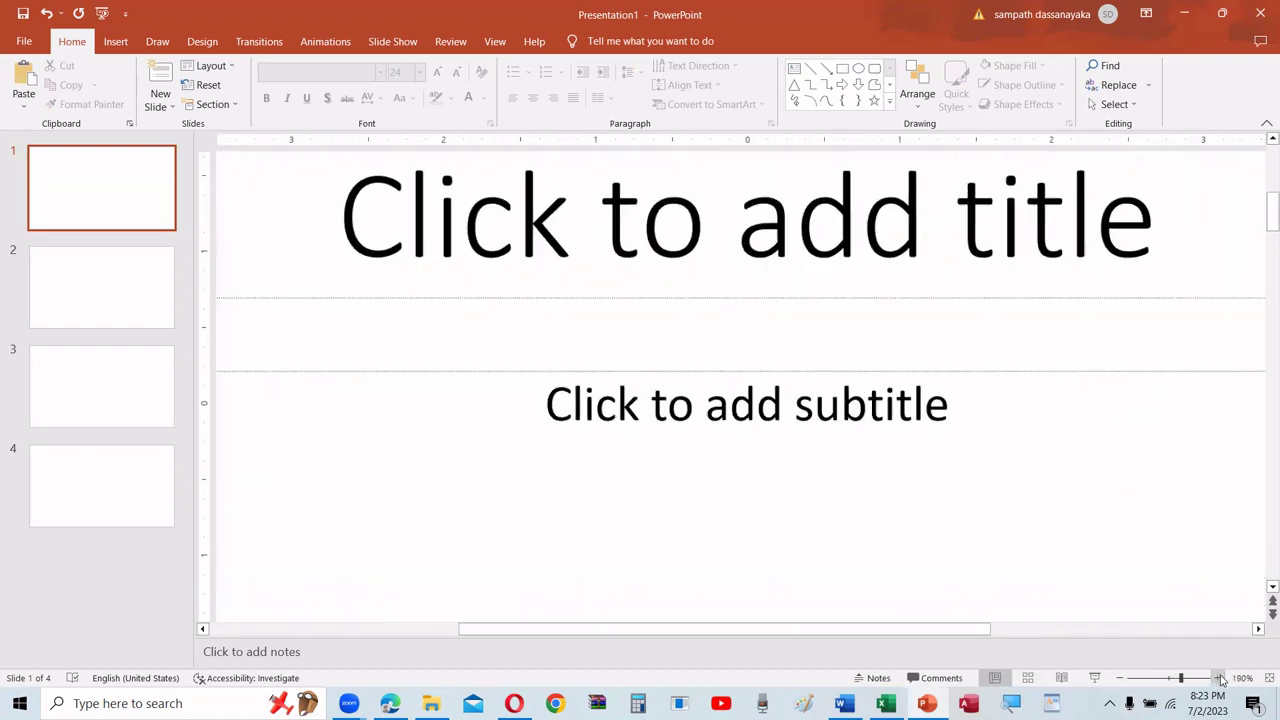
pyautogui.click(1222, 680)
pyautogui.click(1222, 680)
pyautogui.click(1222, 680)
pyautogui.click(1222, 680)
pyautogui.click(1222, 680)
pyautogui.click(1222, 680)
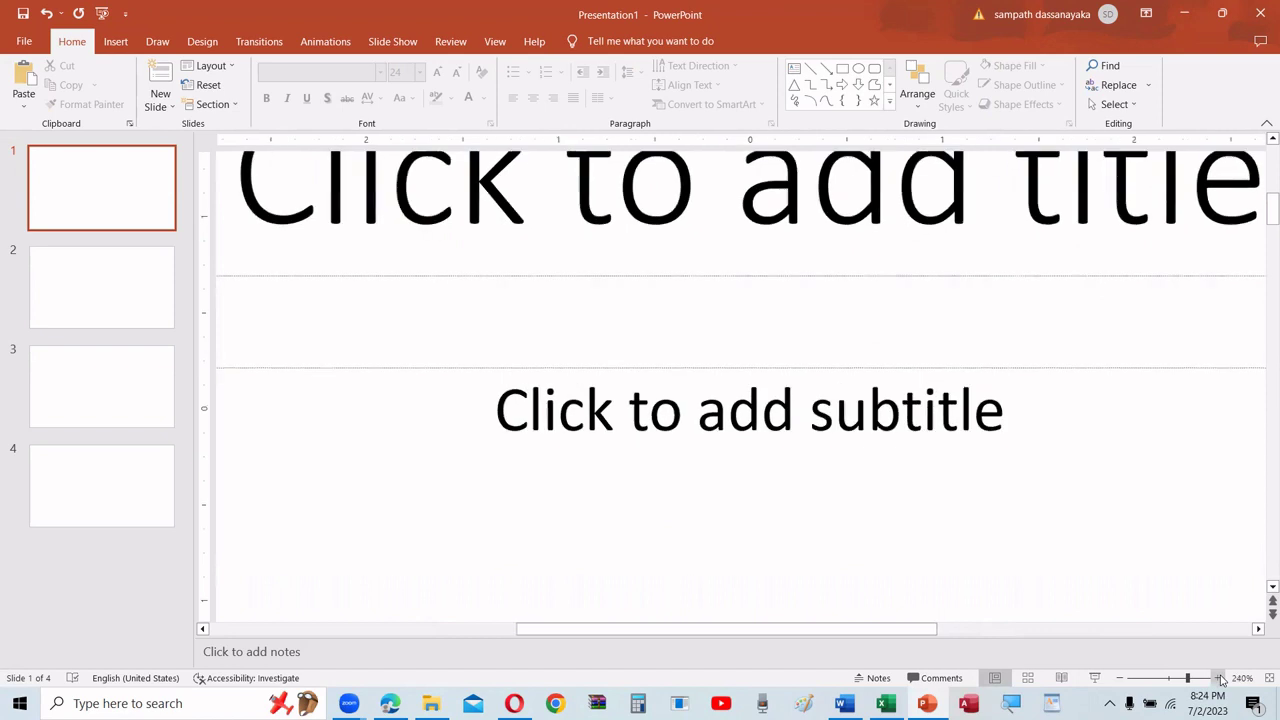
pyautogui.click(1222, 680)
pyautogui.click(1222, 680)
pyautogui.click(1222, 680)
pyautogui.click(1222, 680)
pyautogui.click(1222, 680)
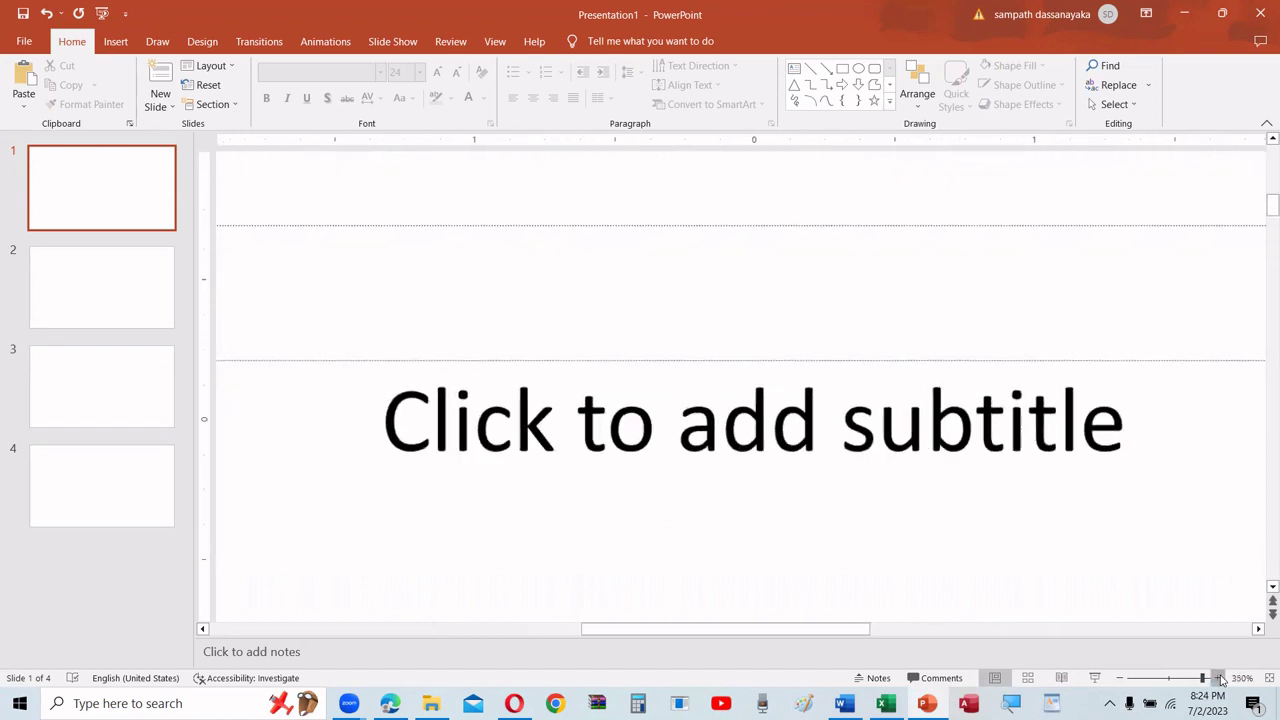
pyautogui.click(1222, 680)
pyautogui.click(1222, 680)
pyautogui.click(1222, 680)
pyautogui.click(1222, 680)
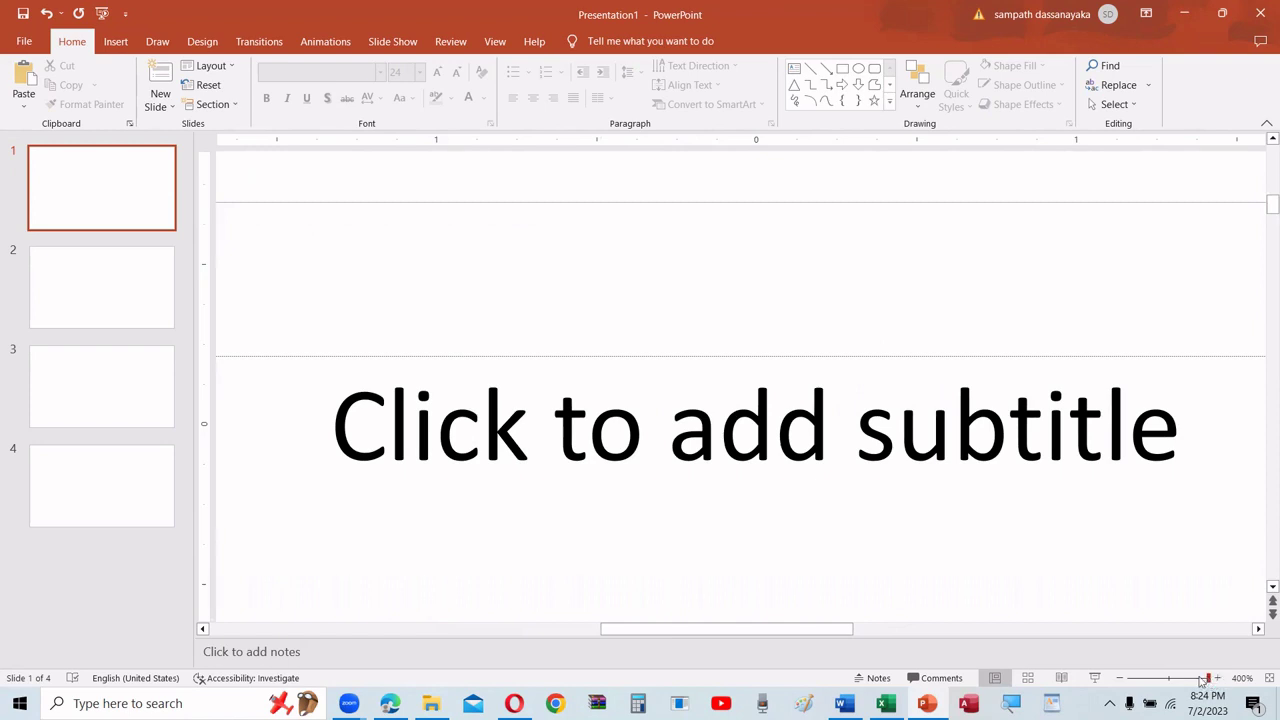
# Step: Drag the zoom slider back down to about 30% for a small view of the slide
pyautogui.moveTo(1211, 679)
pyautogui.mouseDown()
pyautogui.moveTo(1110, 680)
pyautogui.moveTo(1224, 685)
pyautogui.mouseUp()
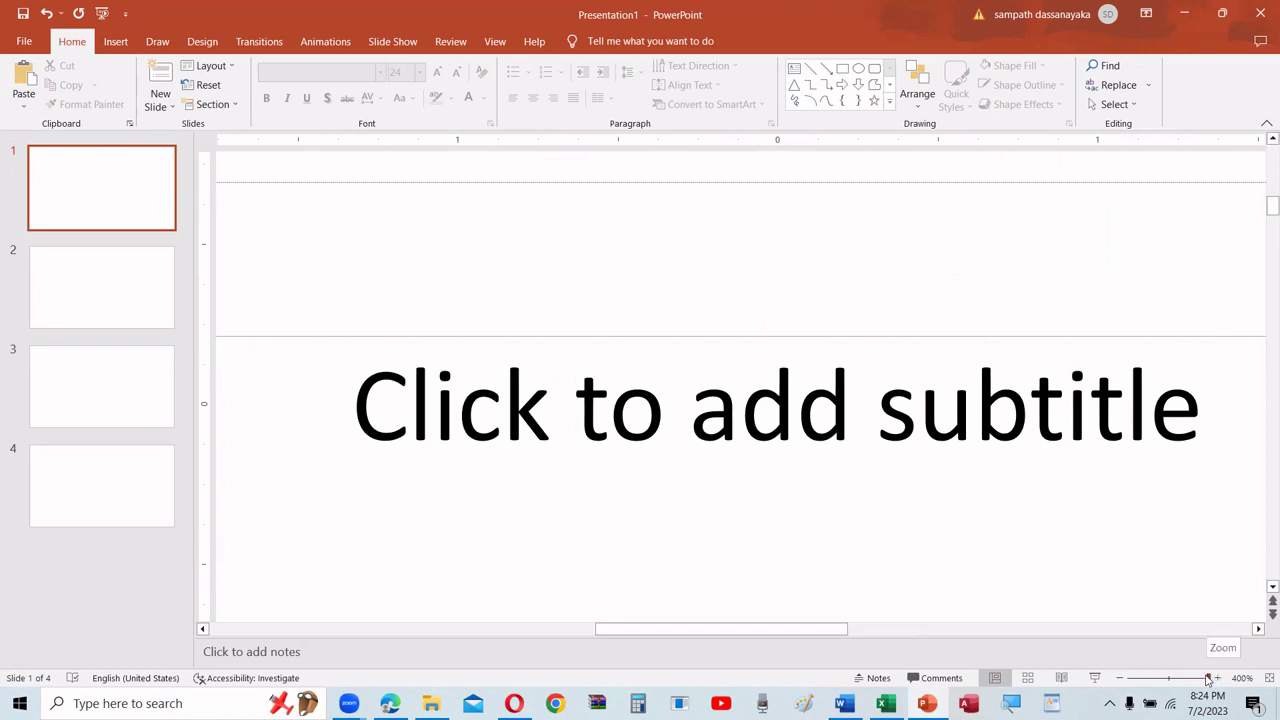
pyautogui.moveTo(1208, 679); pyautogui.dragTo(1175, 677)
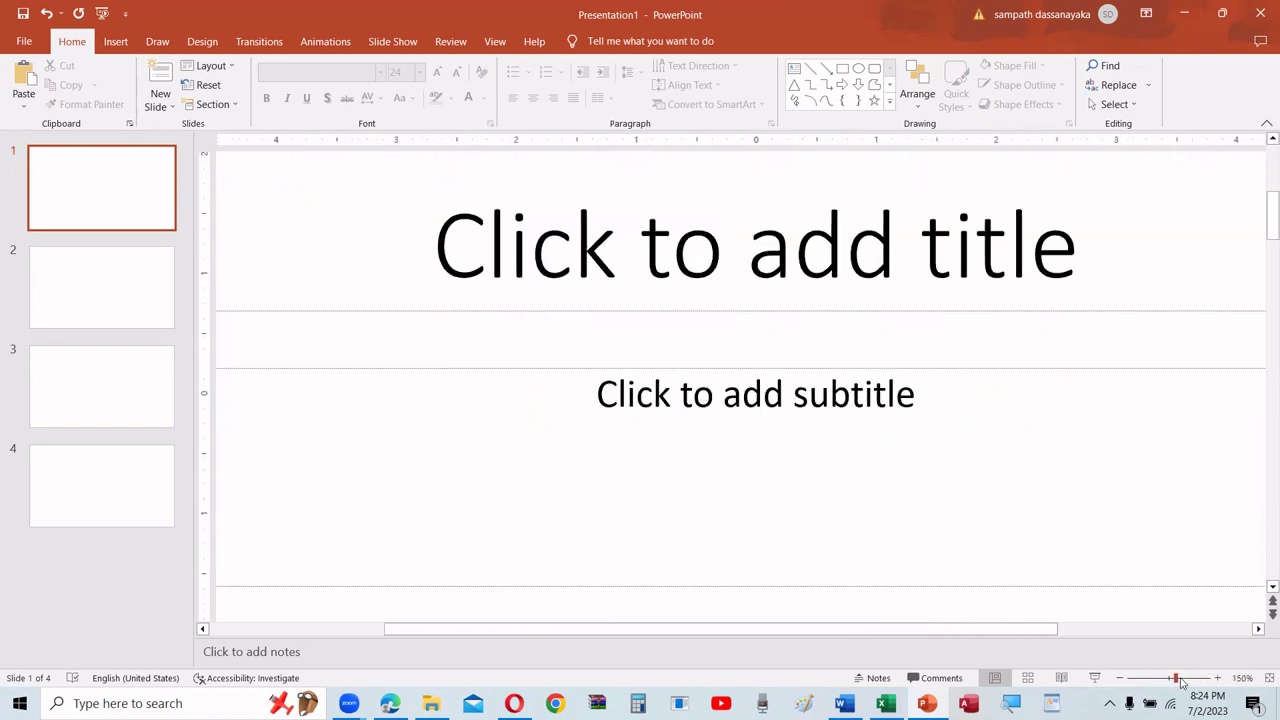
pyautogui.moveTo(1175, 677); pyautogui.dragTo(1159, 680)
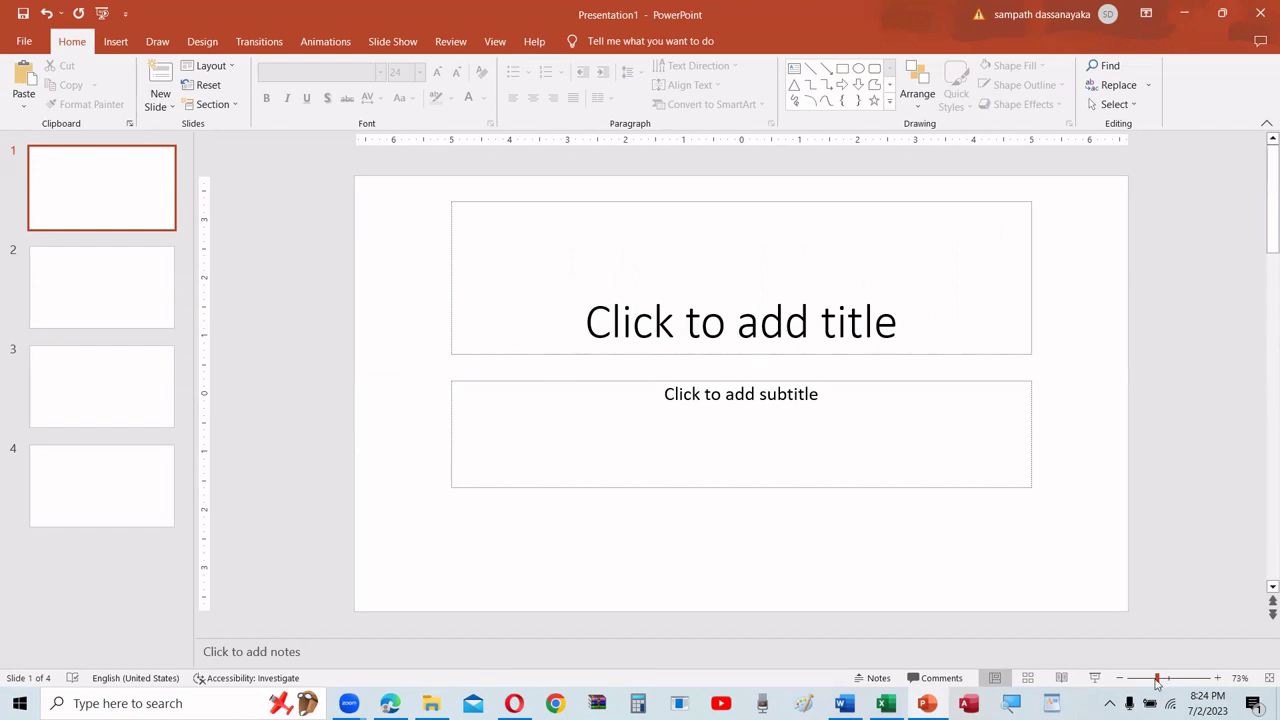
pyautogui.moveTo(1157, 681)
pyautogui.mouseDown()
pyautogui.moveTo(1206, 680)
pyautogui.moveTo(1136, 681)
pyautogui.mouseUp()
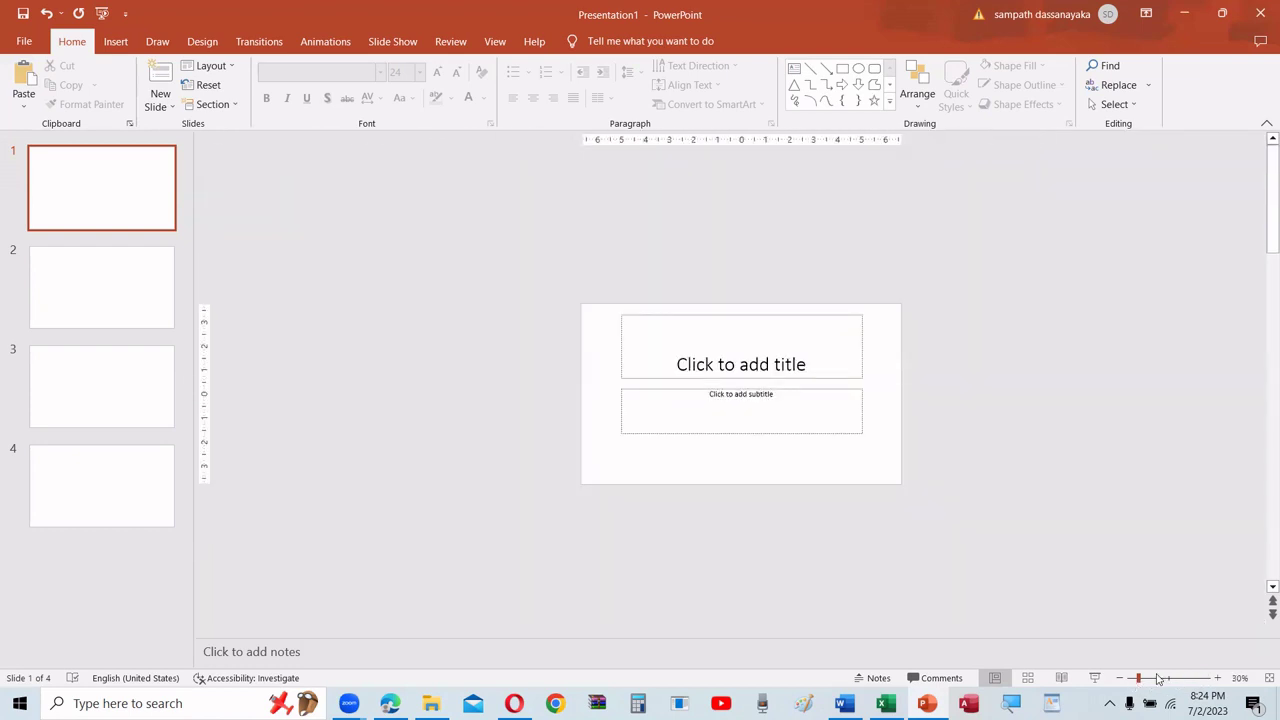
# Step: Set the zoom to about 99%, then Ctrl+scroll down to roughly 75% so the slide fits
pyautogui.click(1170, 683)
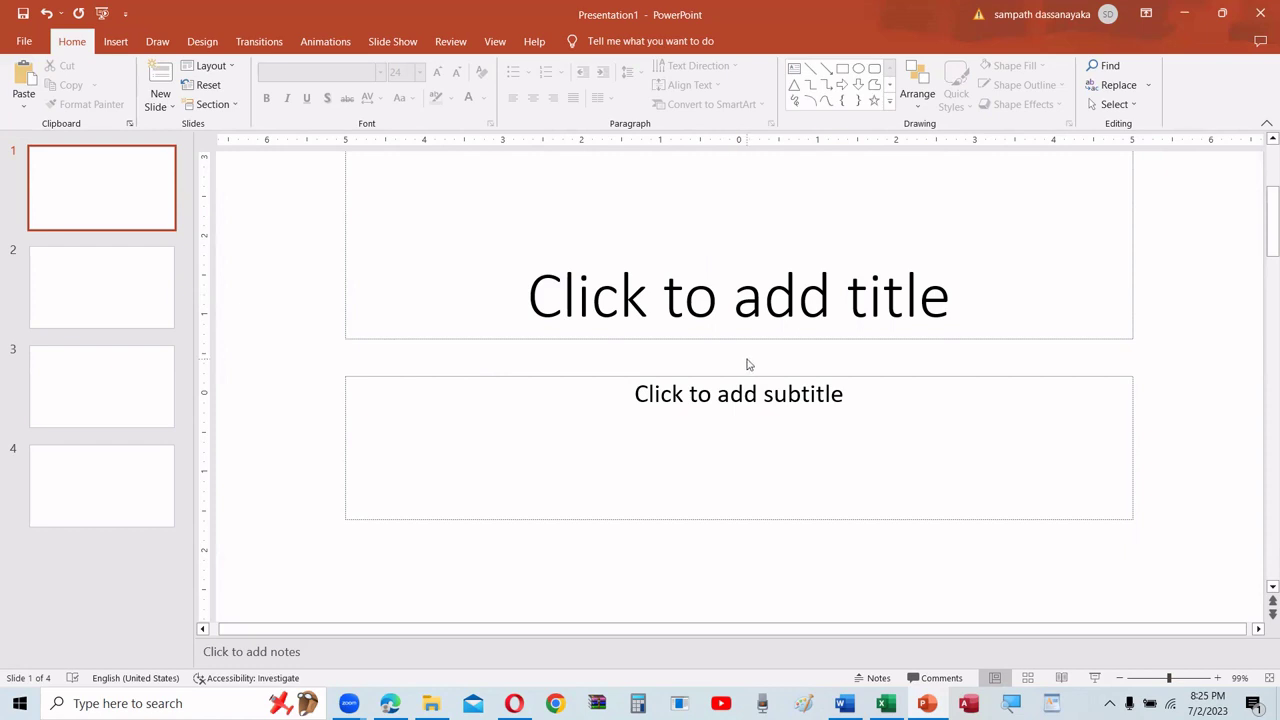
pyautogui.scroll(-2, 750, 362)
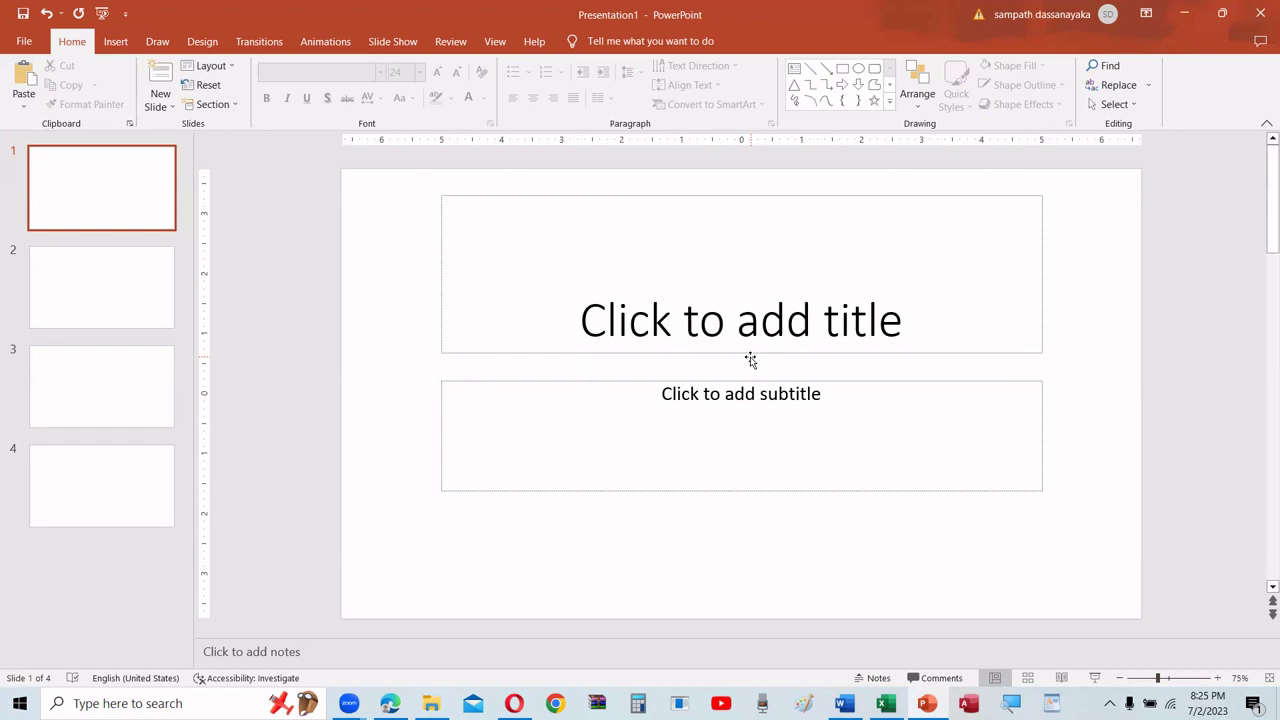
# Step: Minimize PowerPoint, Excel and Word to uncover the reference PDF in Edge
pyautogui.click(1187, 20)
pyautogui.click(1188, 20)
pyautogui.click(1189, 21)
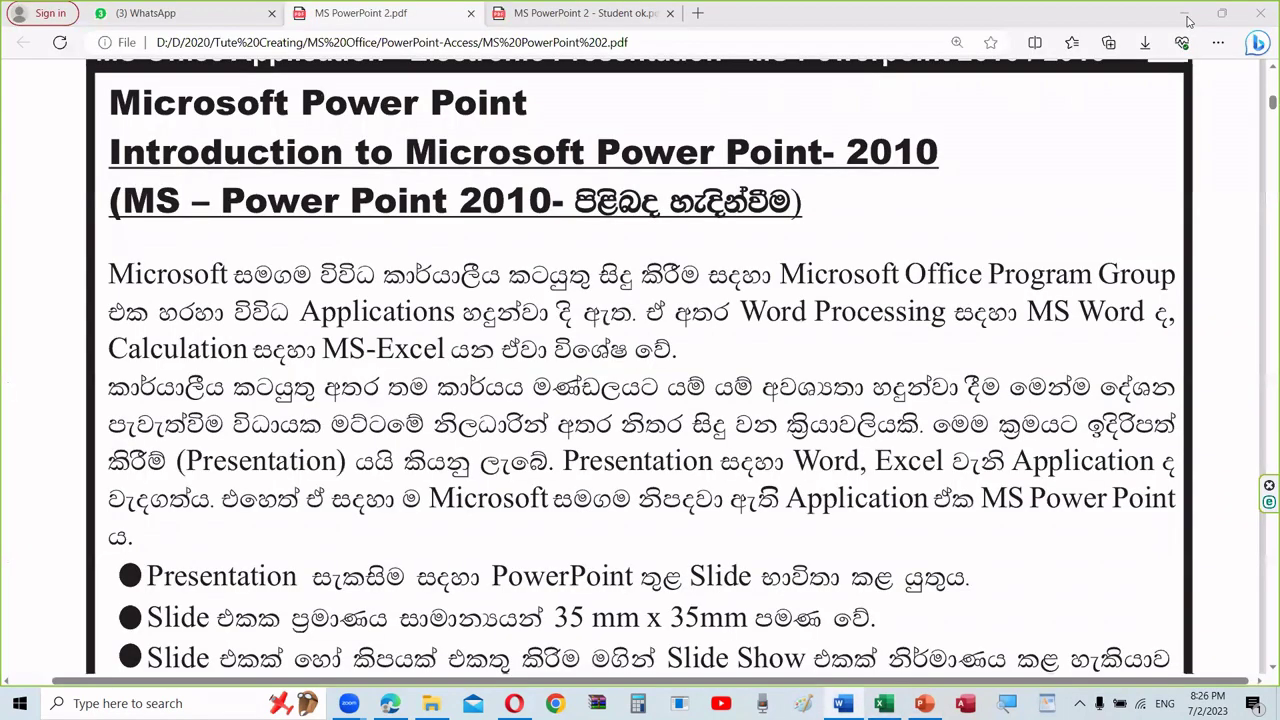
# Step: Select the handout's intro paragraph, then clear the selection
pyautogui.moveTo(576, 385)
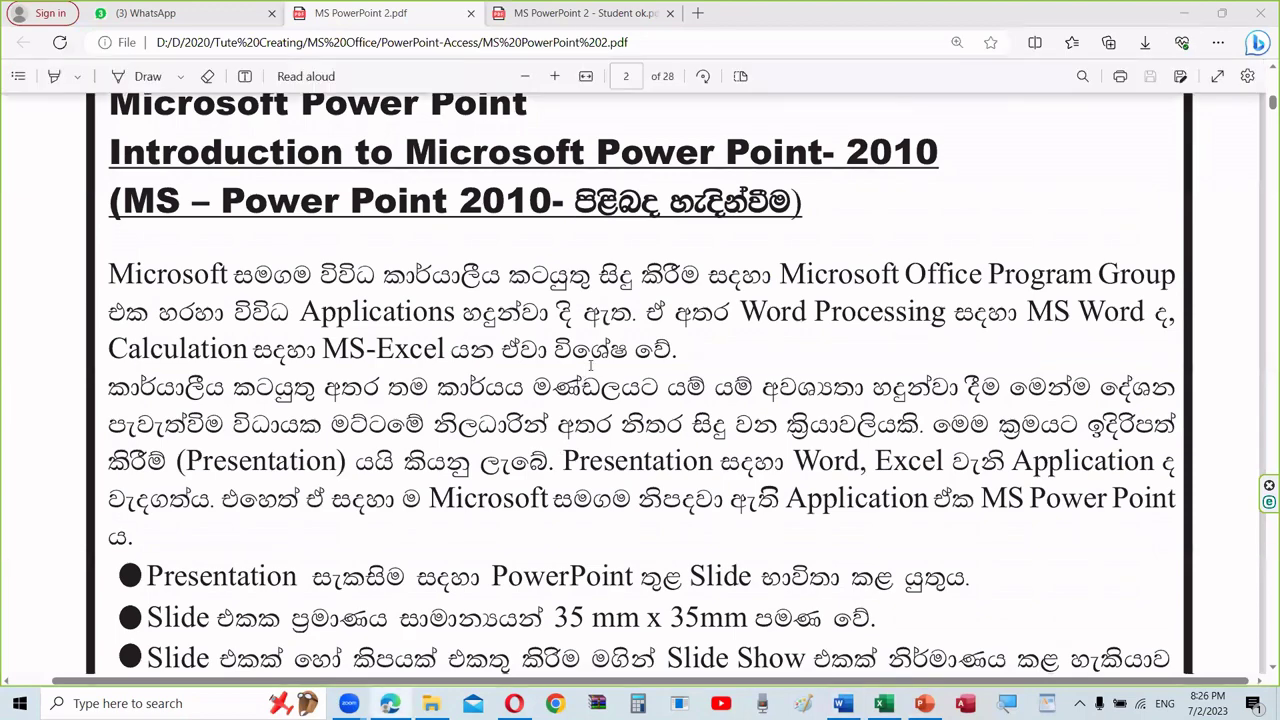
pyautogui.scroll(-2, 590, 367)
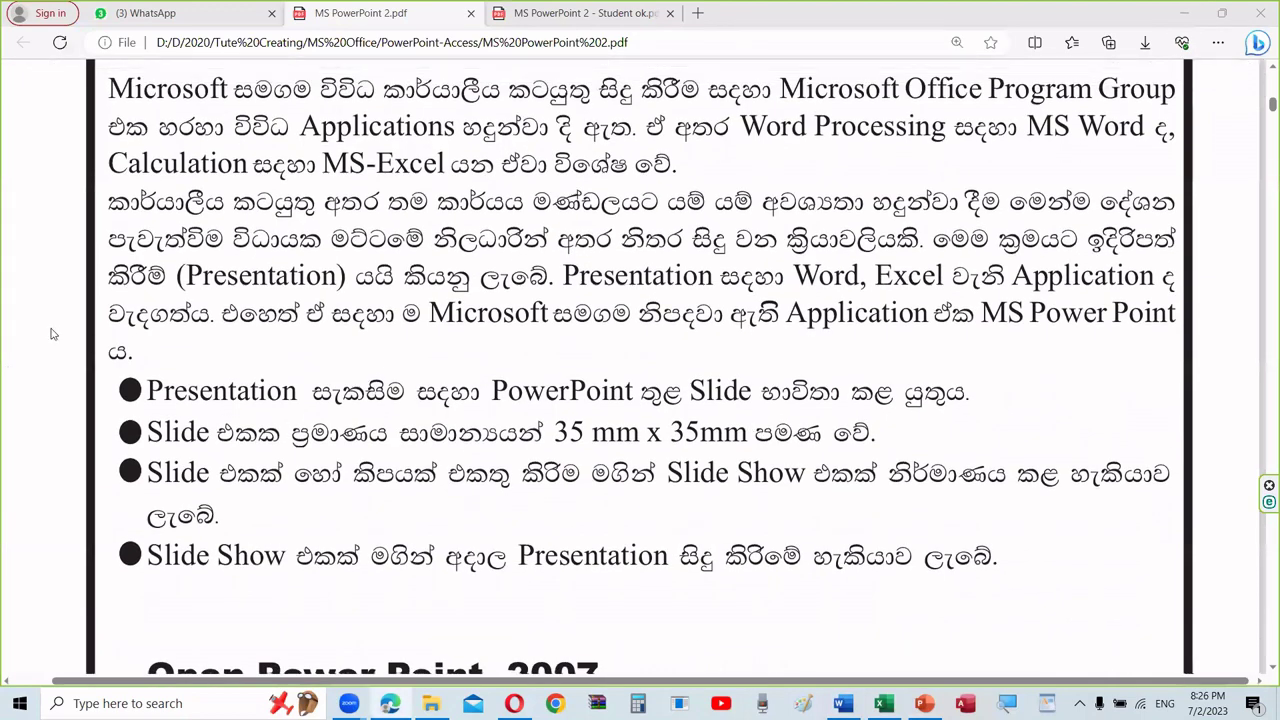
pyautogui.scroll(3, 88, 236)
pyautogui.scroll(-2, 90, 234)
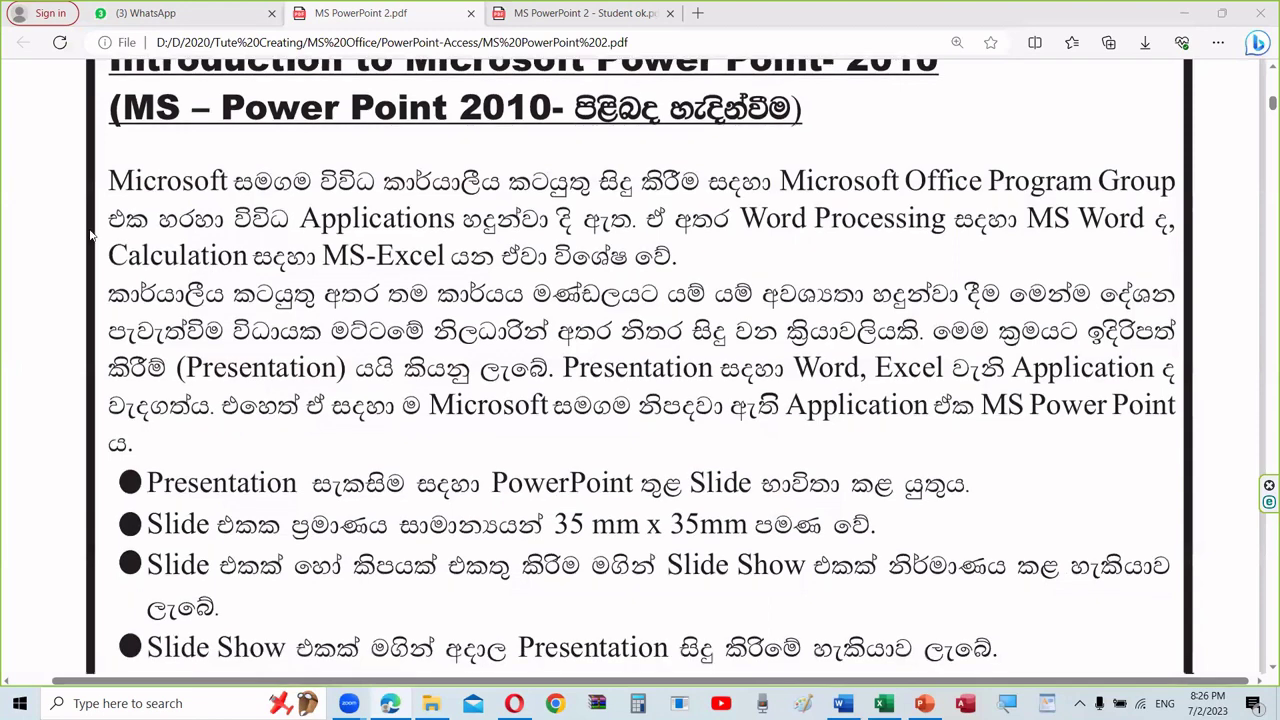
pyautogui.moveTo(107, 179); pyautogui.dragTo(376, 370)
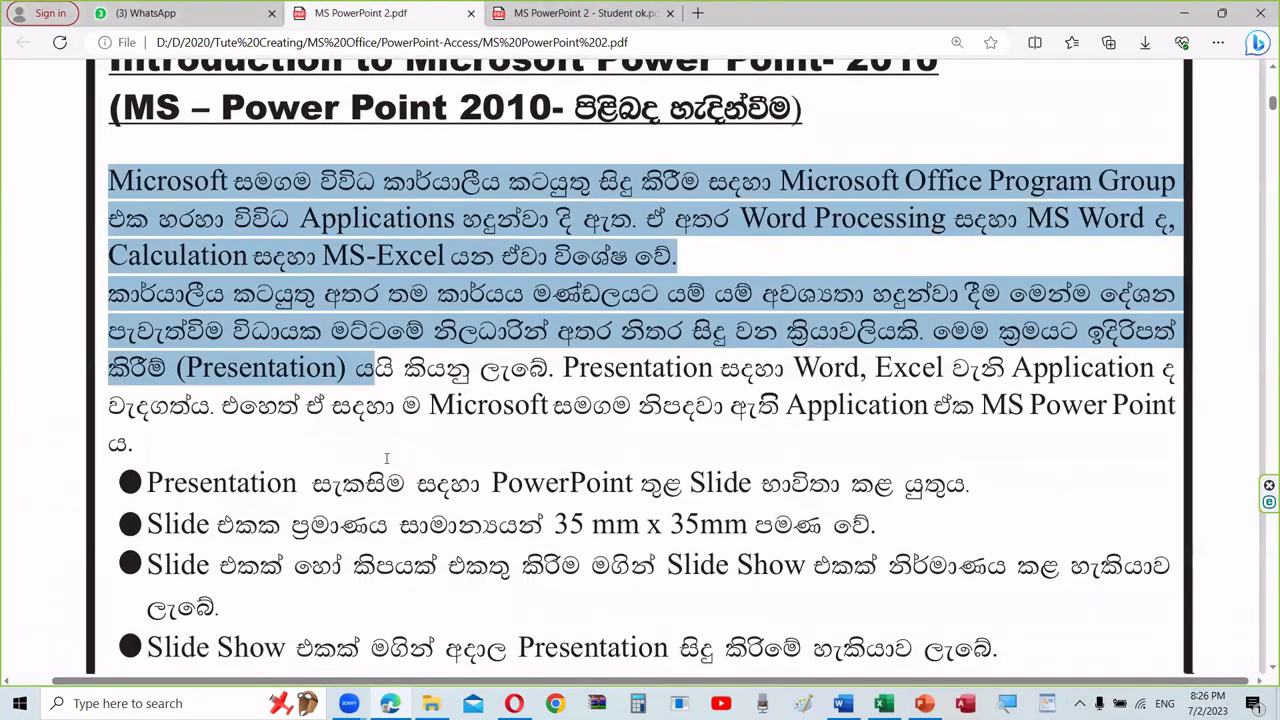
pyautogui.moveTo(386, 458); pyautogui.dragTo(139, 433)
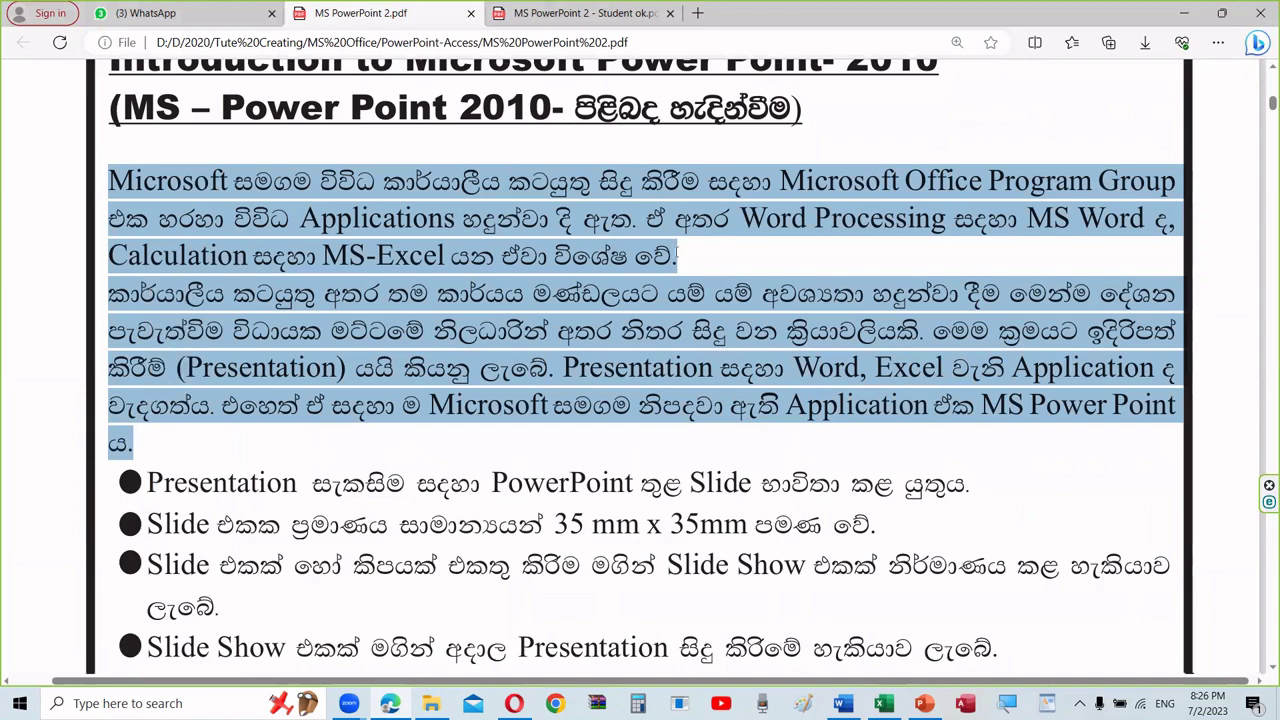
pyautogui.click(721, 290)
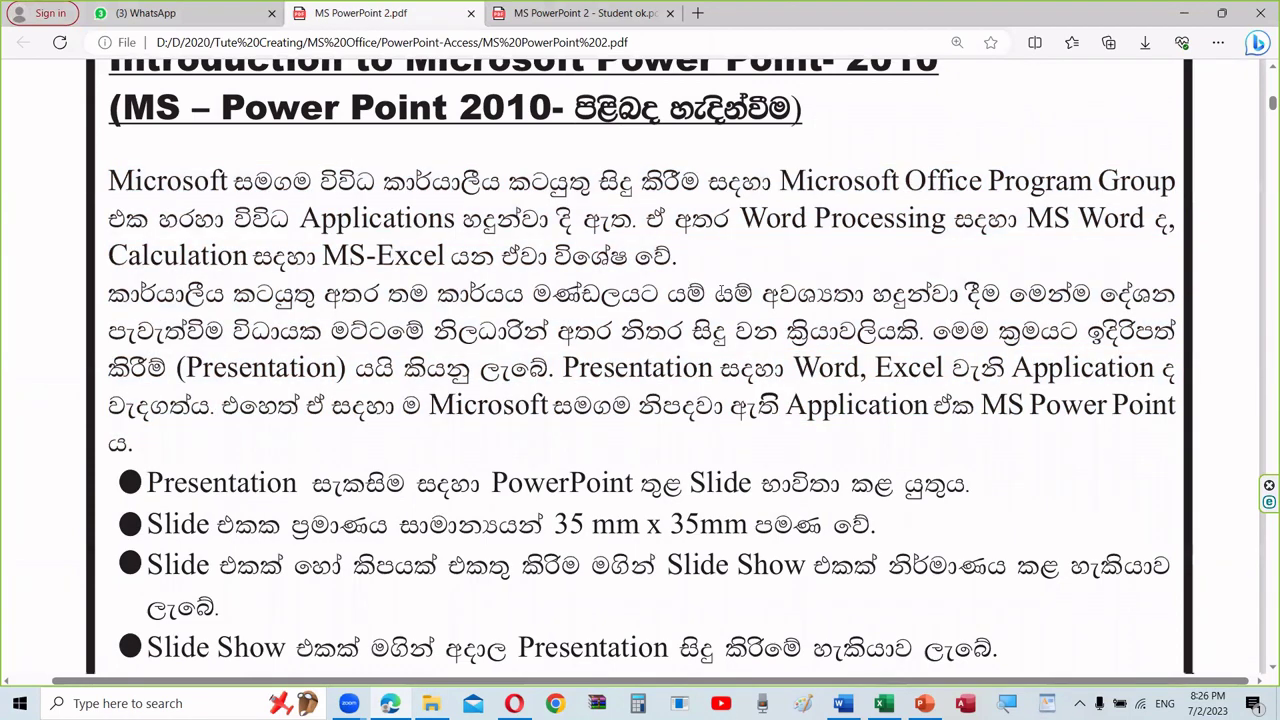
# Step: Scroll the handout PDF down to its steps for opening PowerPoint
pyautogui.scroll(-1, 725, 325)
pyautogui.scroll(-1, 728, 316)
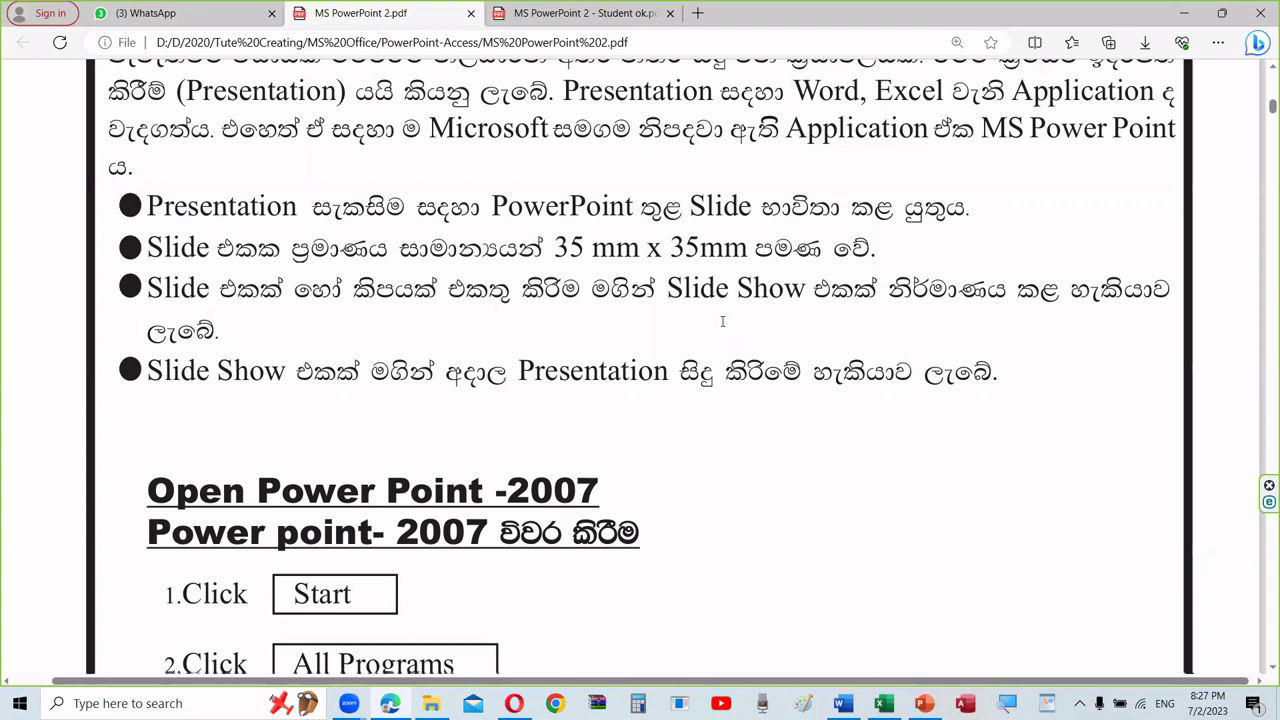
pyautogui.scroll(-3, 843, 397)
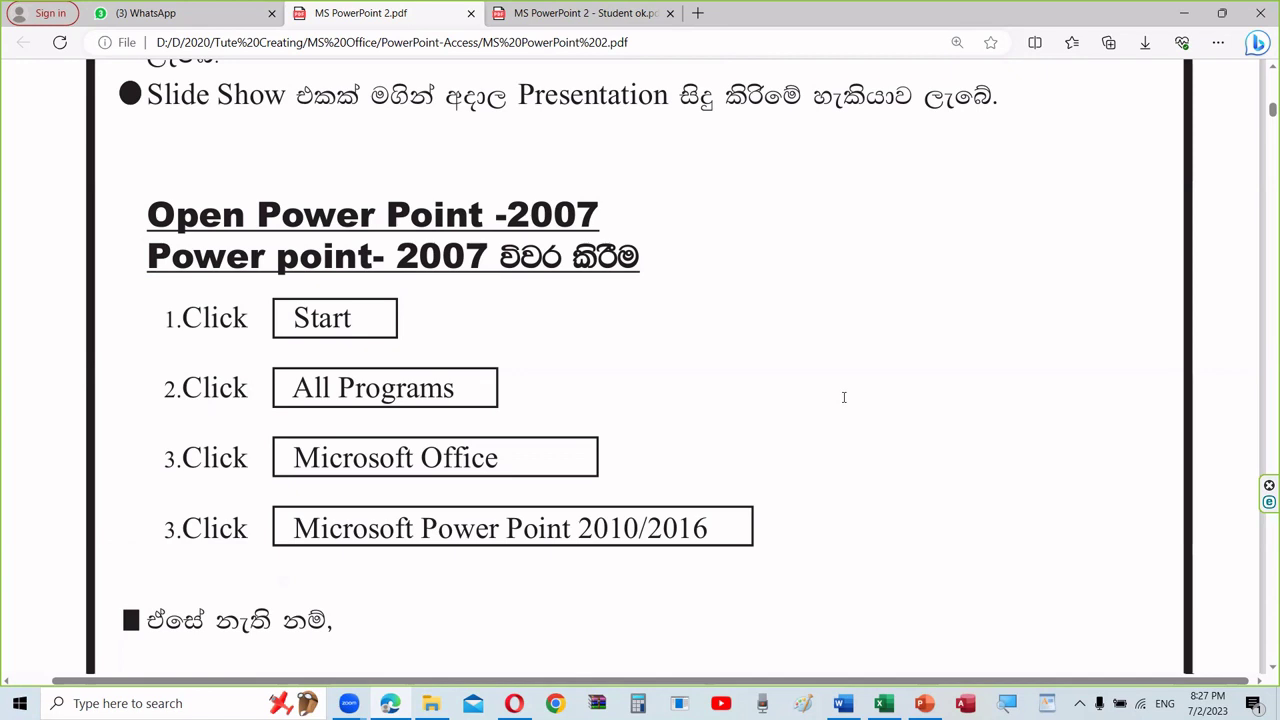
pyautogui.scroll(-2, 843, 397)
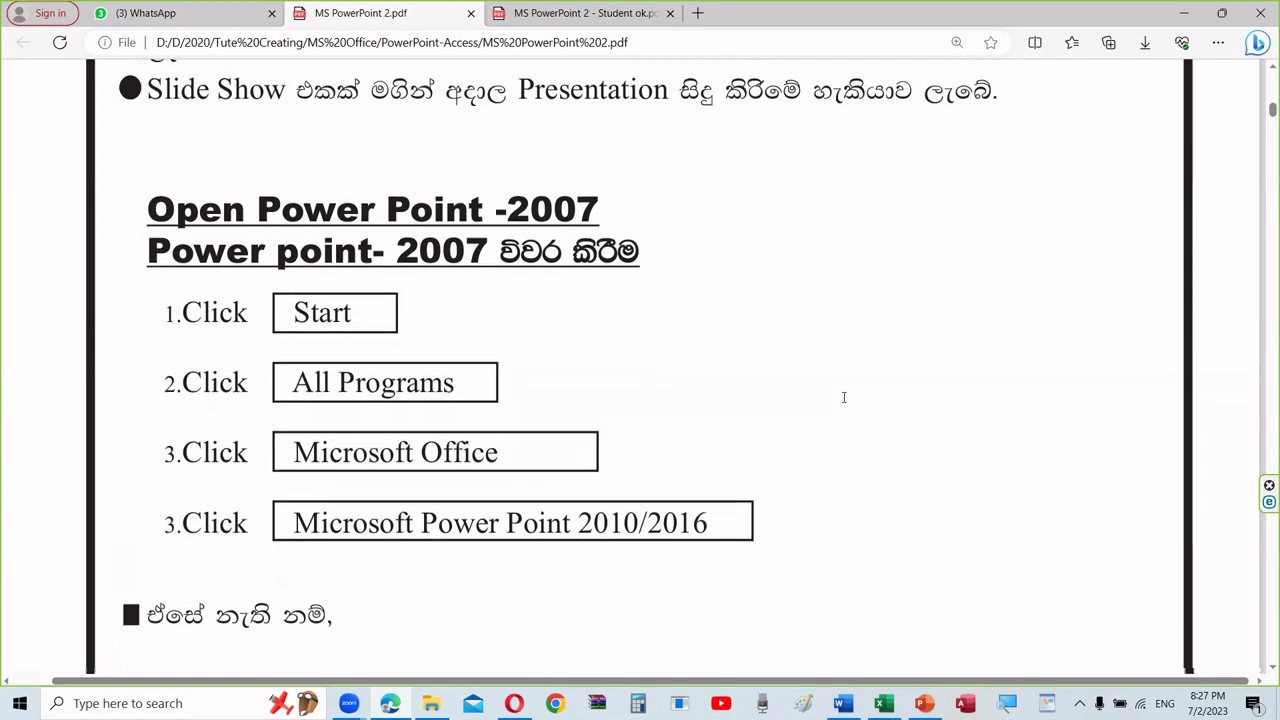
pyautogui.scroll(-2, 843, 397)
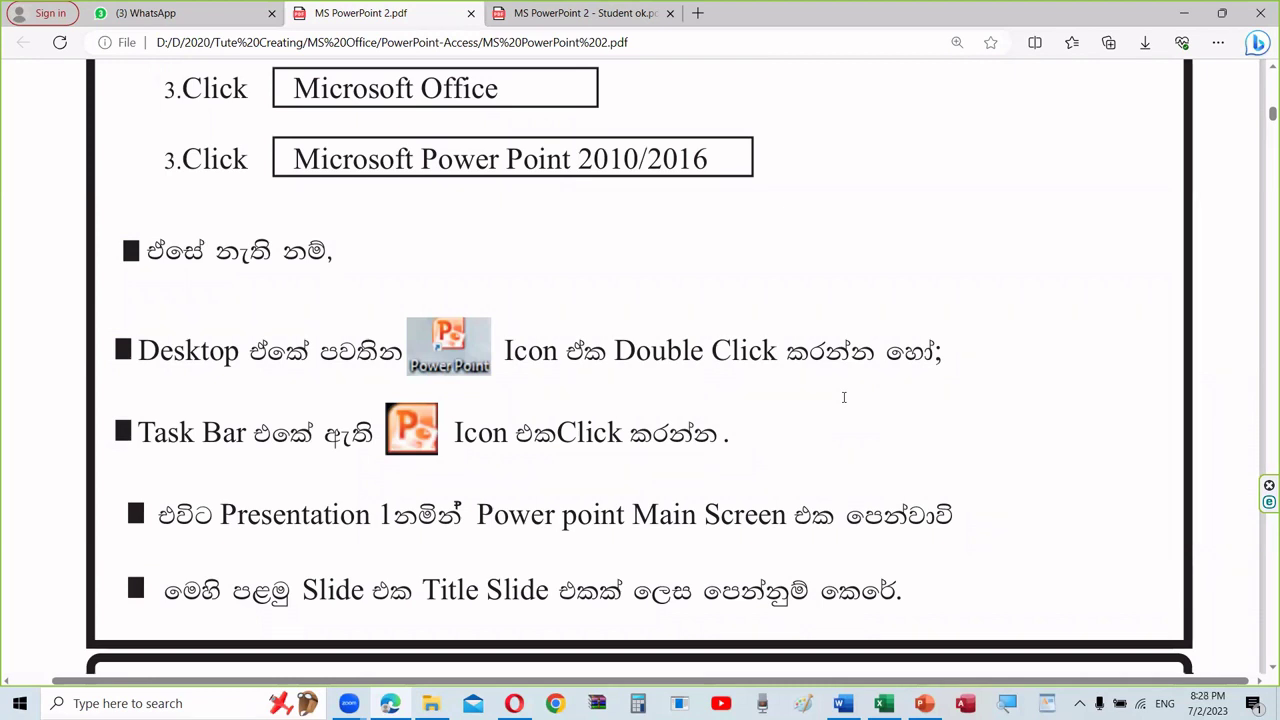
pyautogui.scroll(-1, 843, 397)
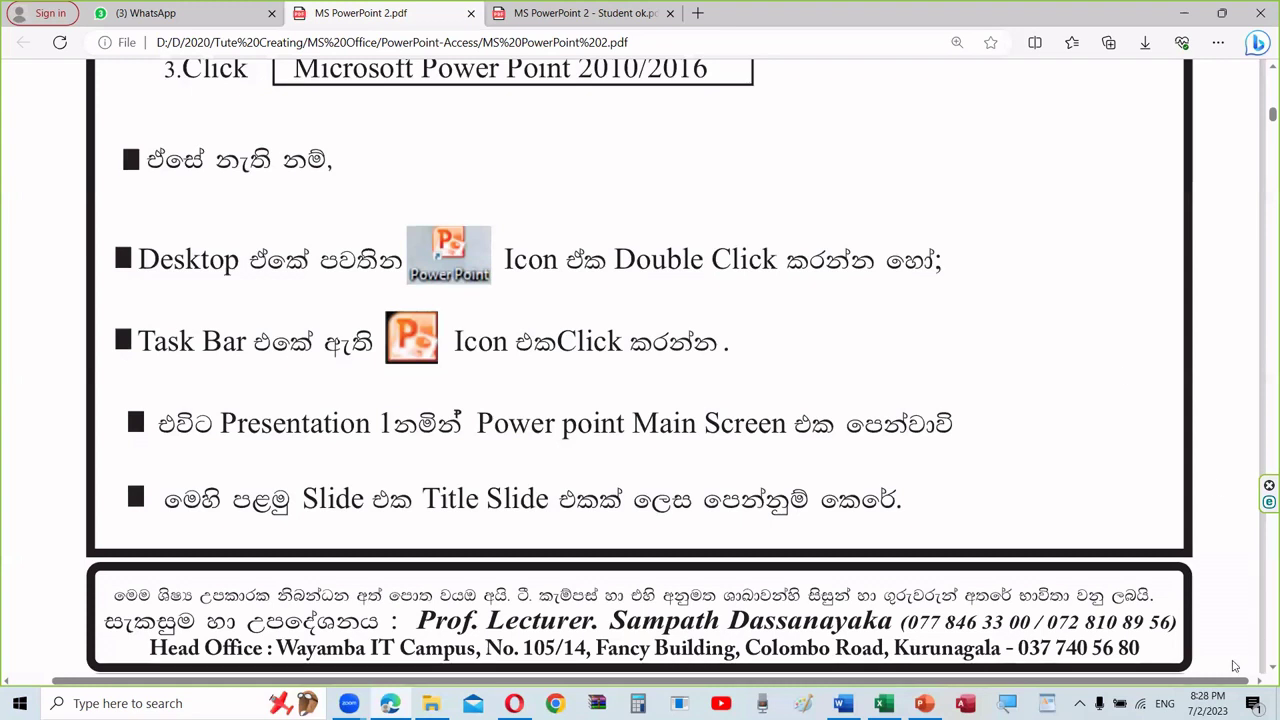
pyautogui.moveTo(924, 703)
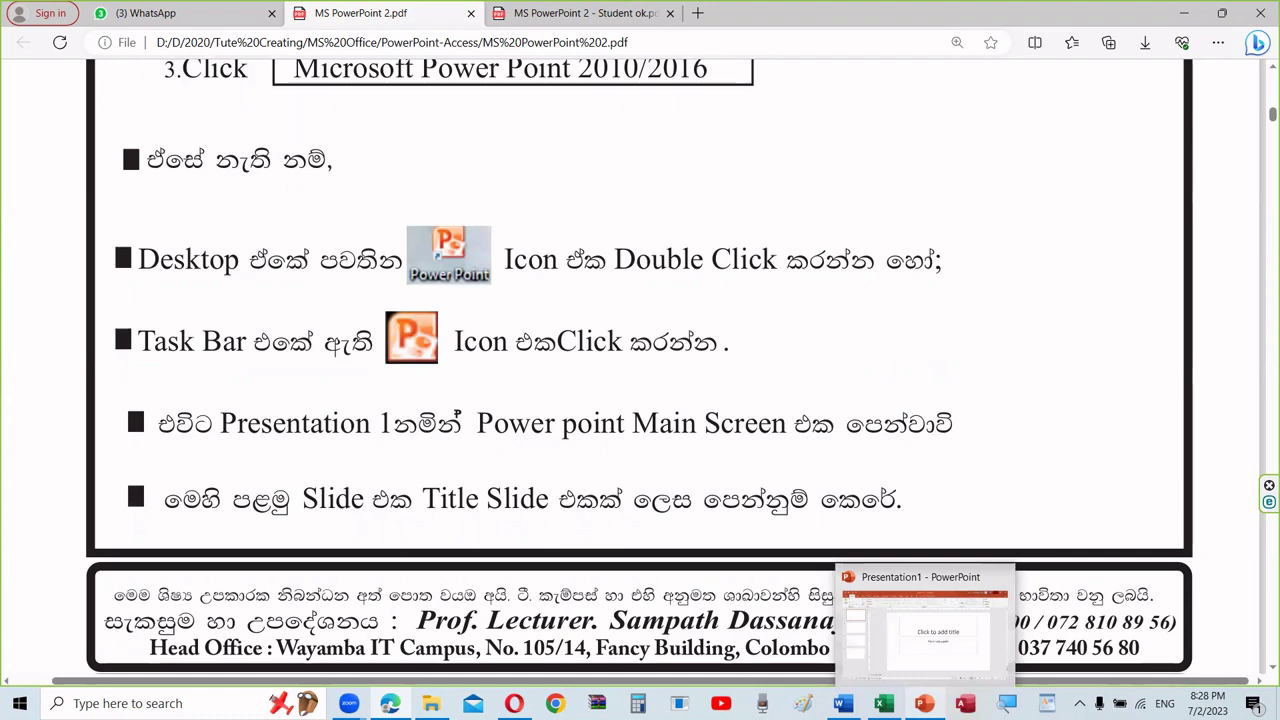
# Step: Minimize the PDF viewer and File Explorer, then launch PowerPoint from its desktop shortcut
pyautogui.click(1190, 10)
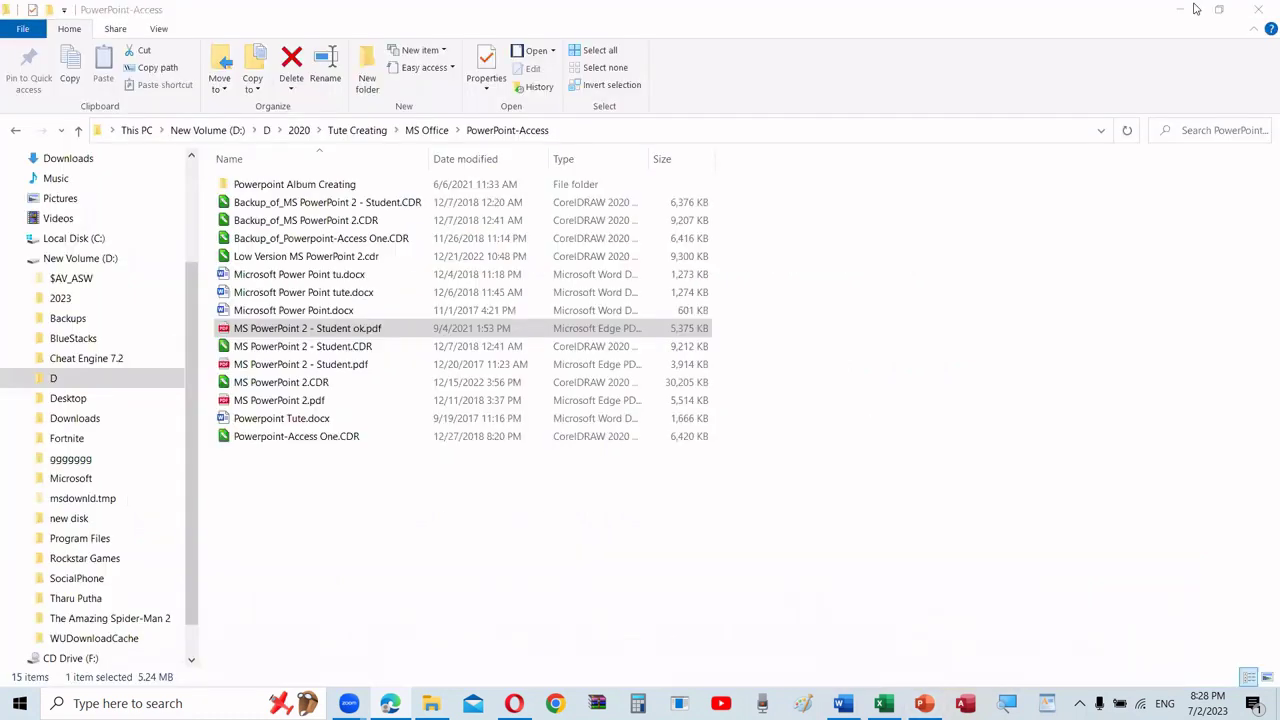
pyautogui.click(1193, 9)
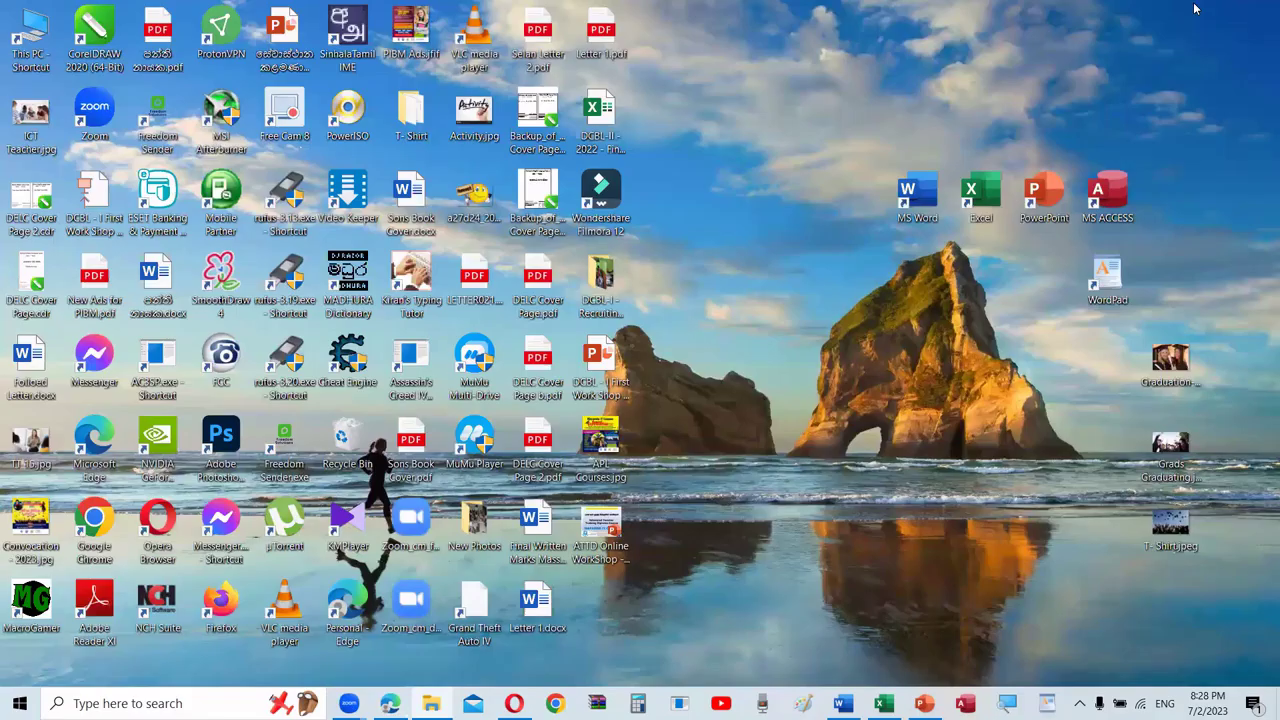
pyautogui.doubleClick(1049, 198)
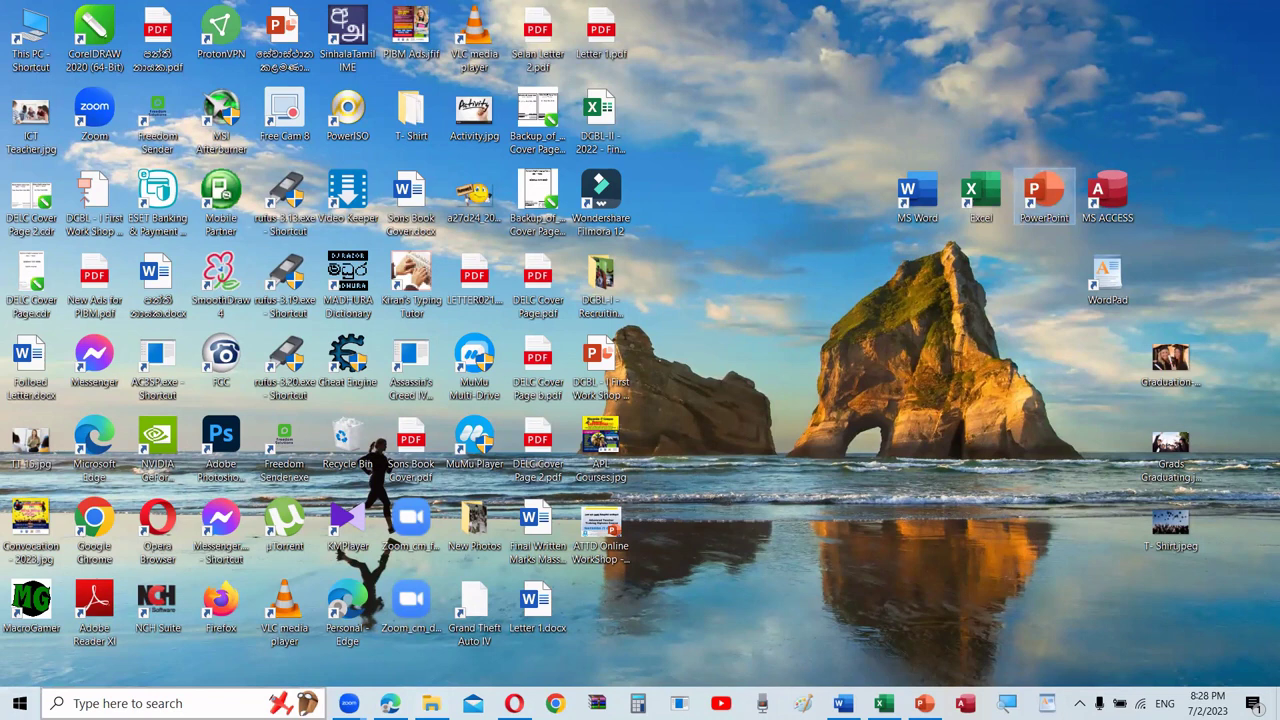
# Step: Search Windows for 'po' to locate PowerPoint, then dismiss the search results
pyautogui.press('super+s')
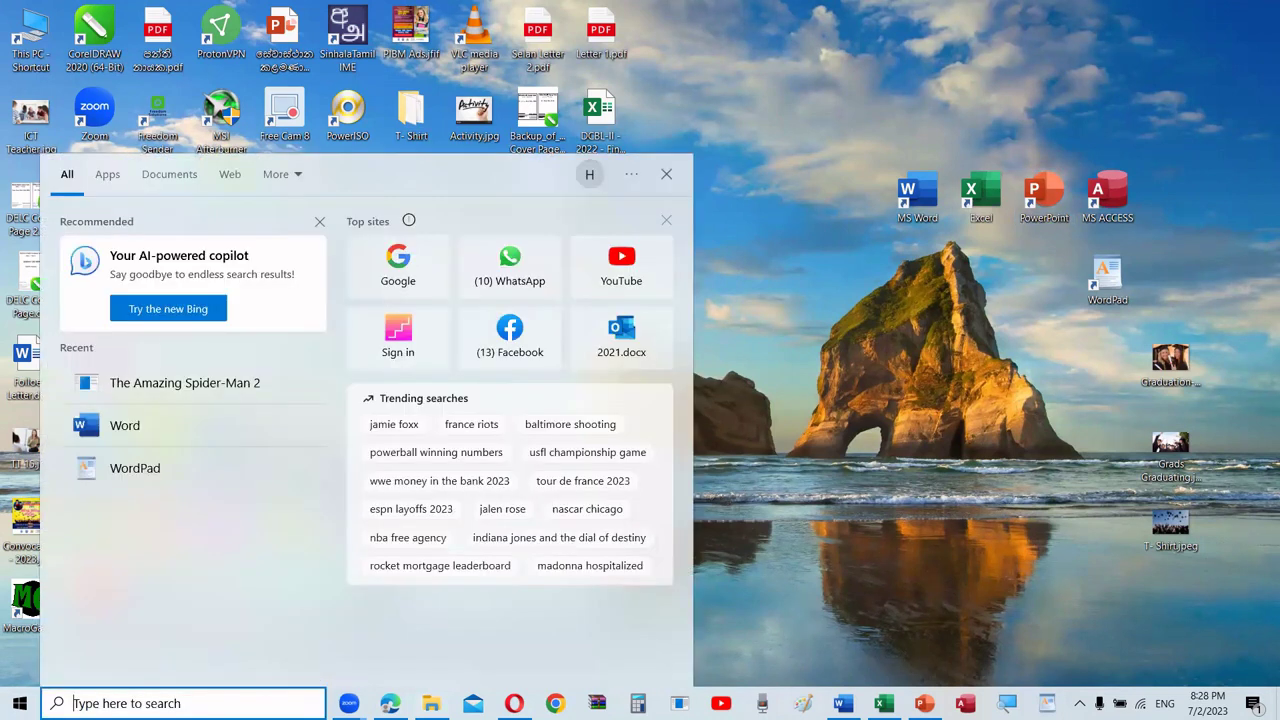
pyautogui.write('po')
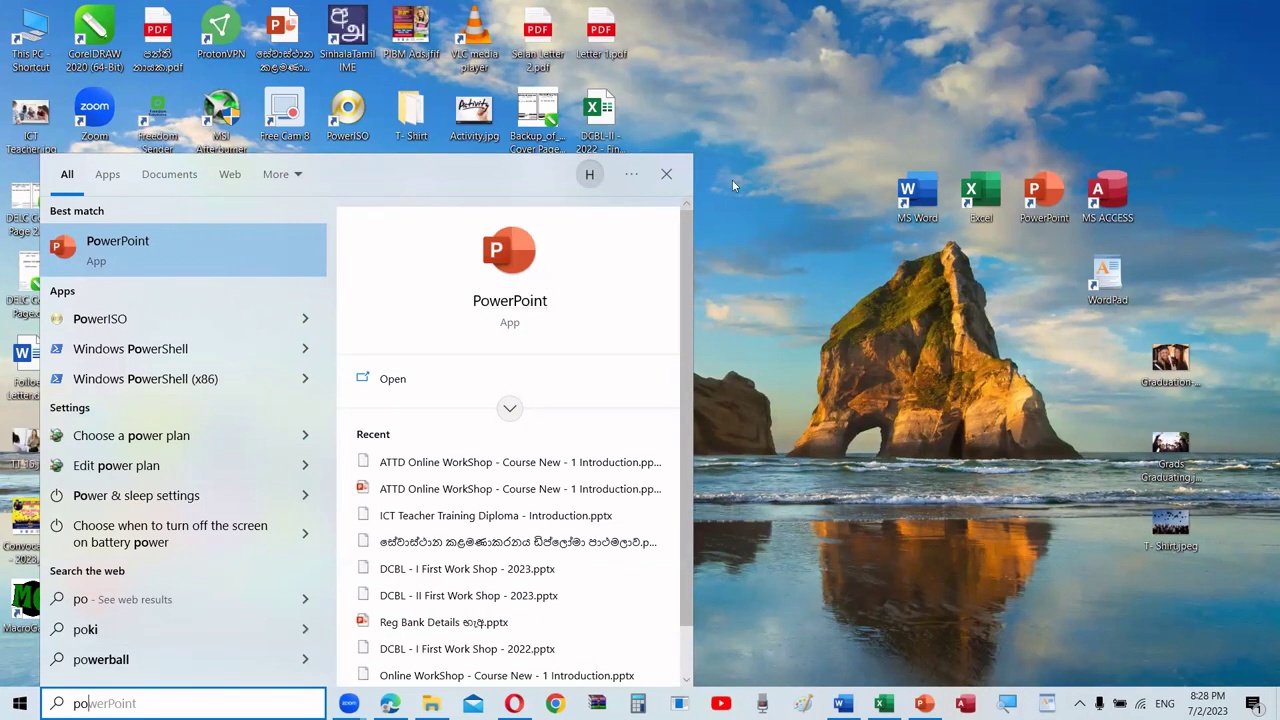
pyautogui.click(708, 206)
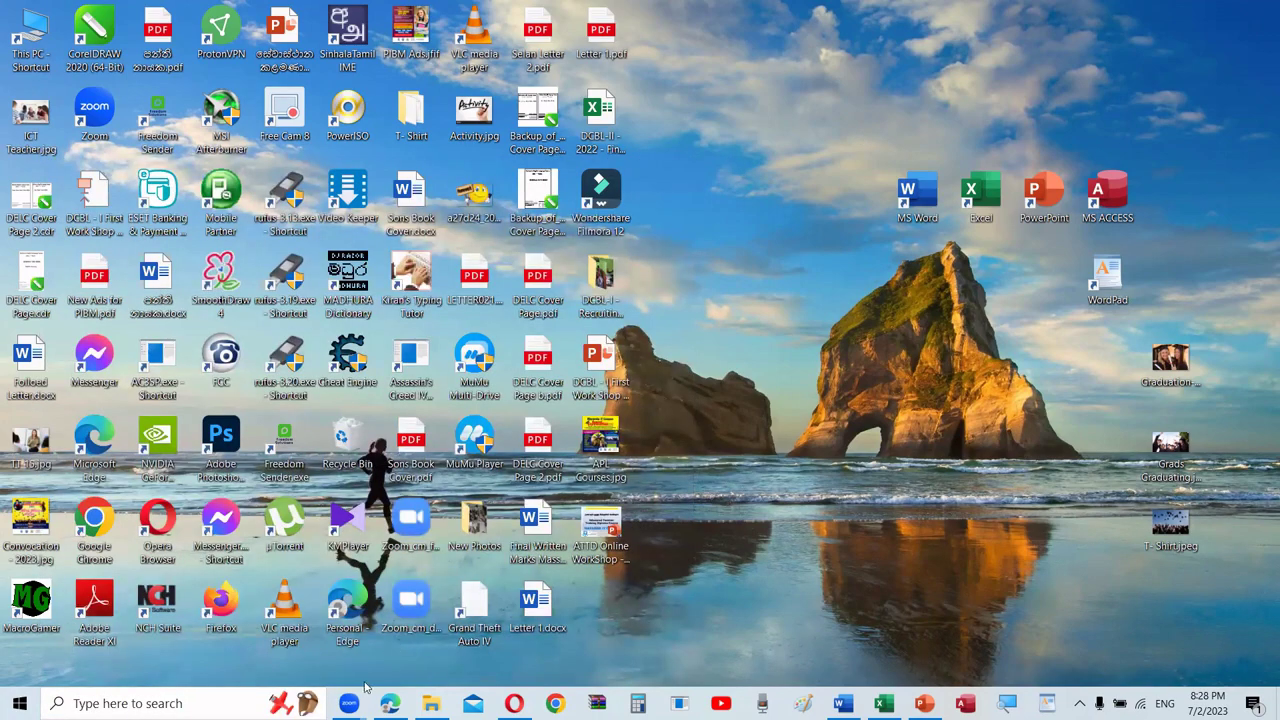
# Step: Switch to the MS PowerPoint 2 - Student ok.pdf document and scroll down through it
pyautogui.scroll(-3, 736, 362)
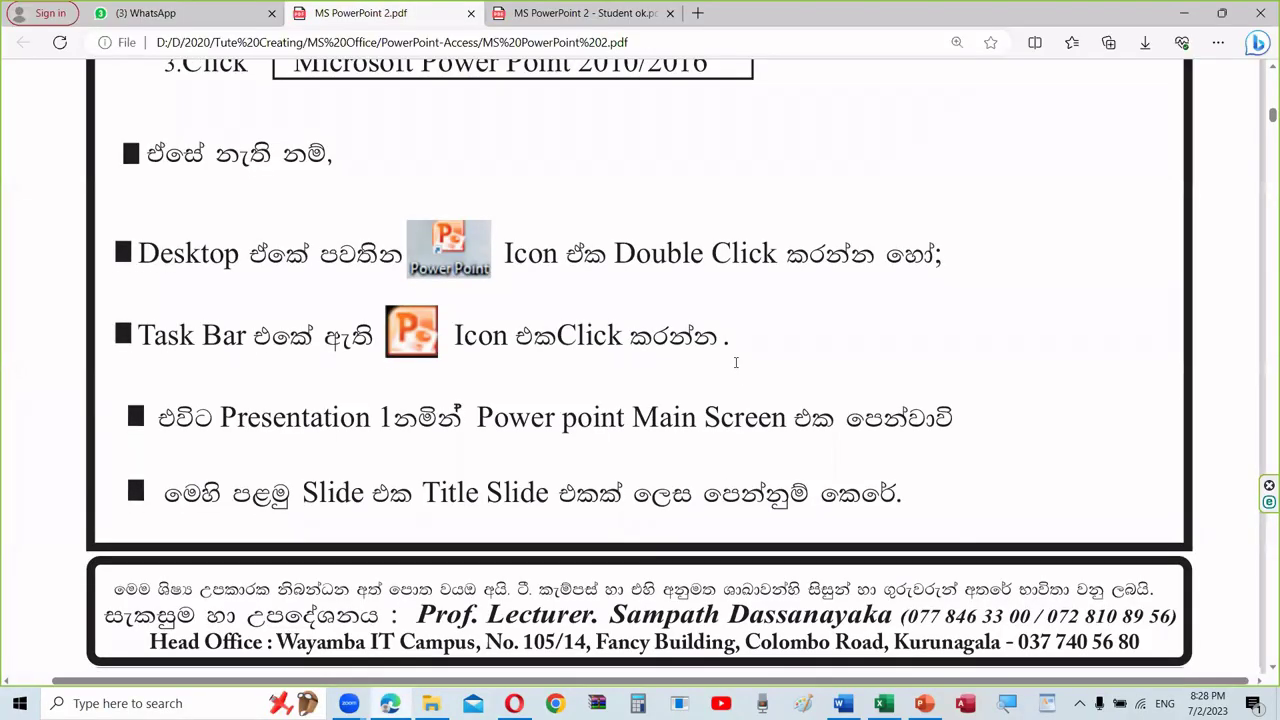
pyautogui.scroll(5, 736, 362)
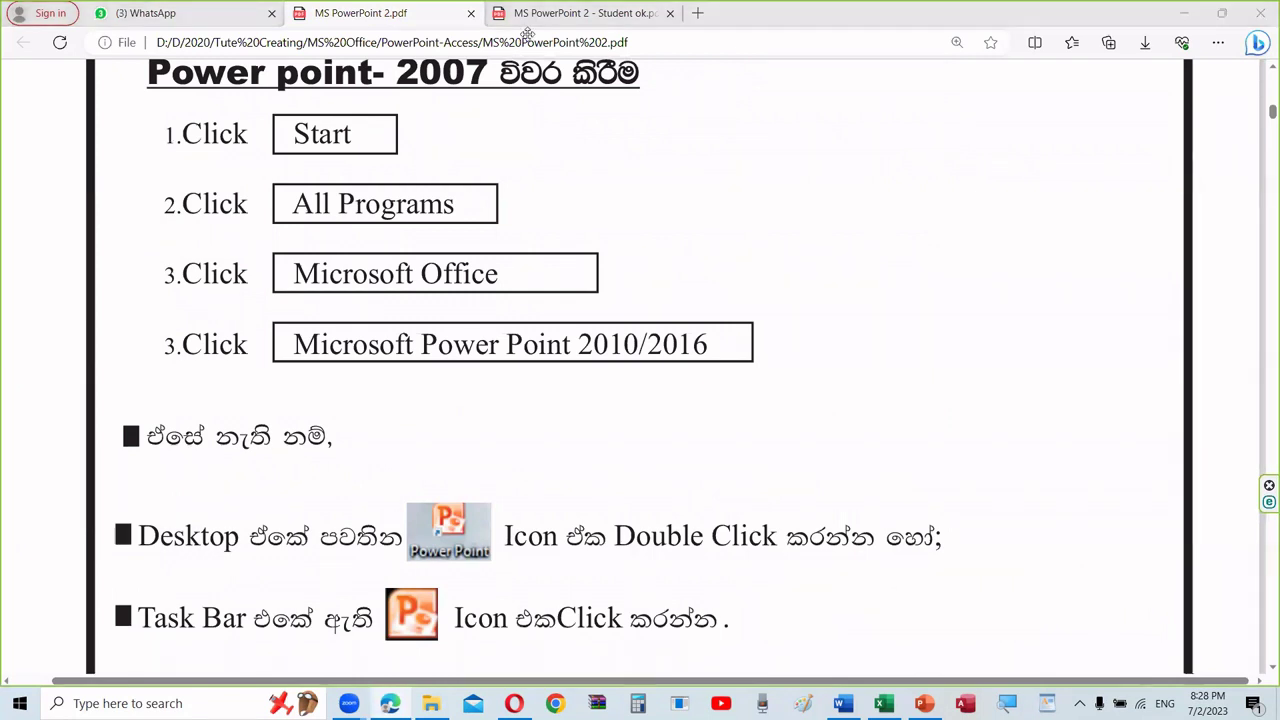
pyautogui.click(560, 13)
pyautogui.scroll(-2, 625, 420)
pyautogui.scroll(-4, 625, 420)
pyautogui.scroll(-4, 625, 420)
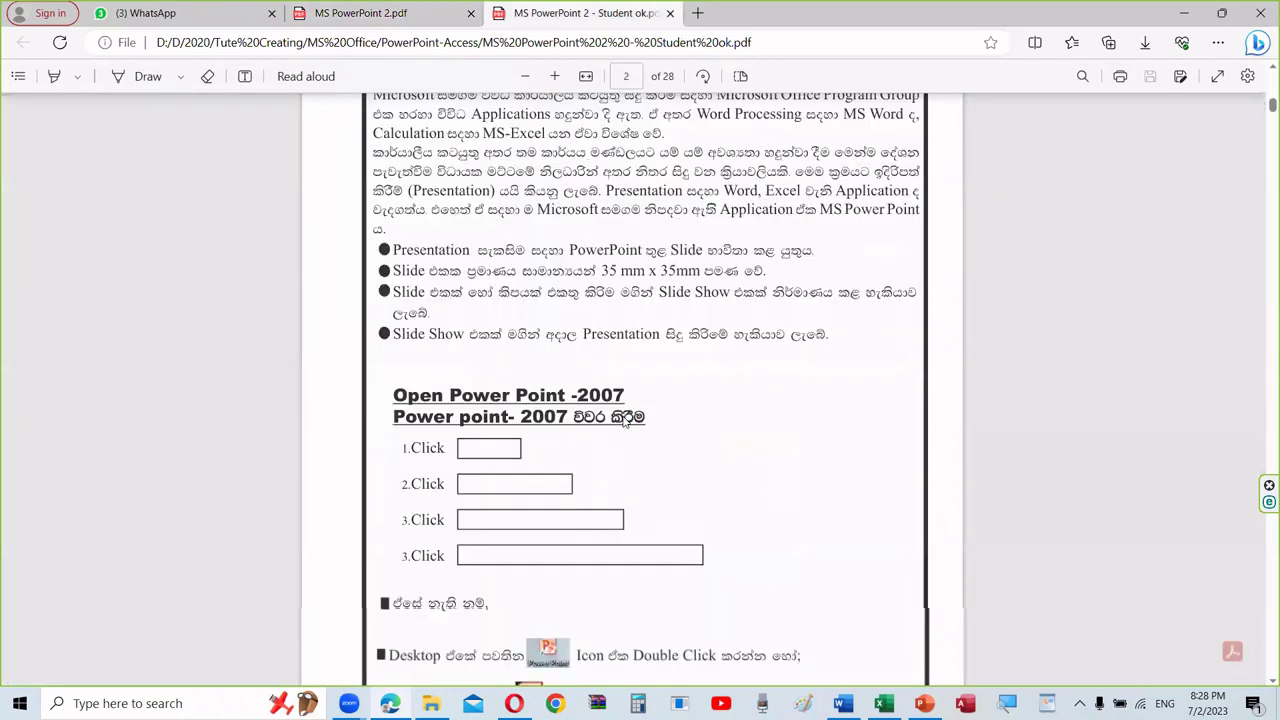
pyautogui.scroll(-4, 625, 420)
pyautogui.scroll(-5, 625, 420)
pyautogui.scroll(-1, 625, 420)
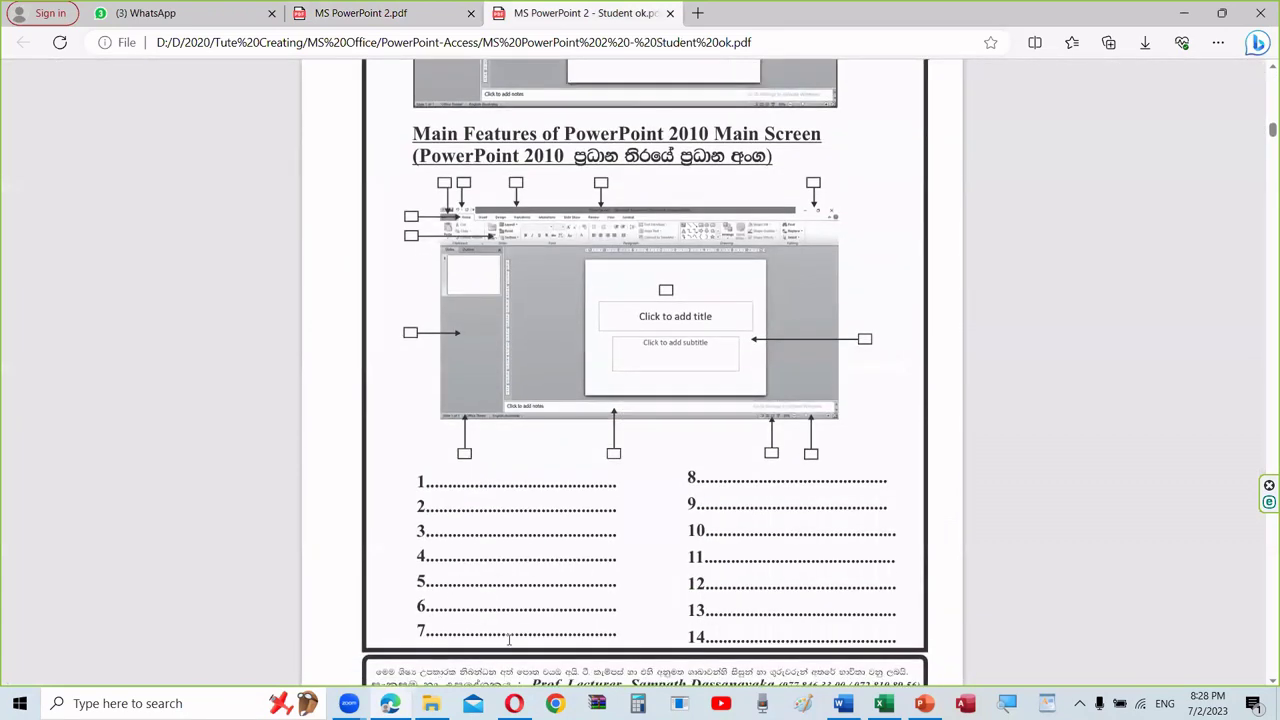
# Step: Switch to MS PowerPoint 2.pdf and scroll to its 'PowerPoint 2010 Main Screen' page
pyautogui.click(378, 10)
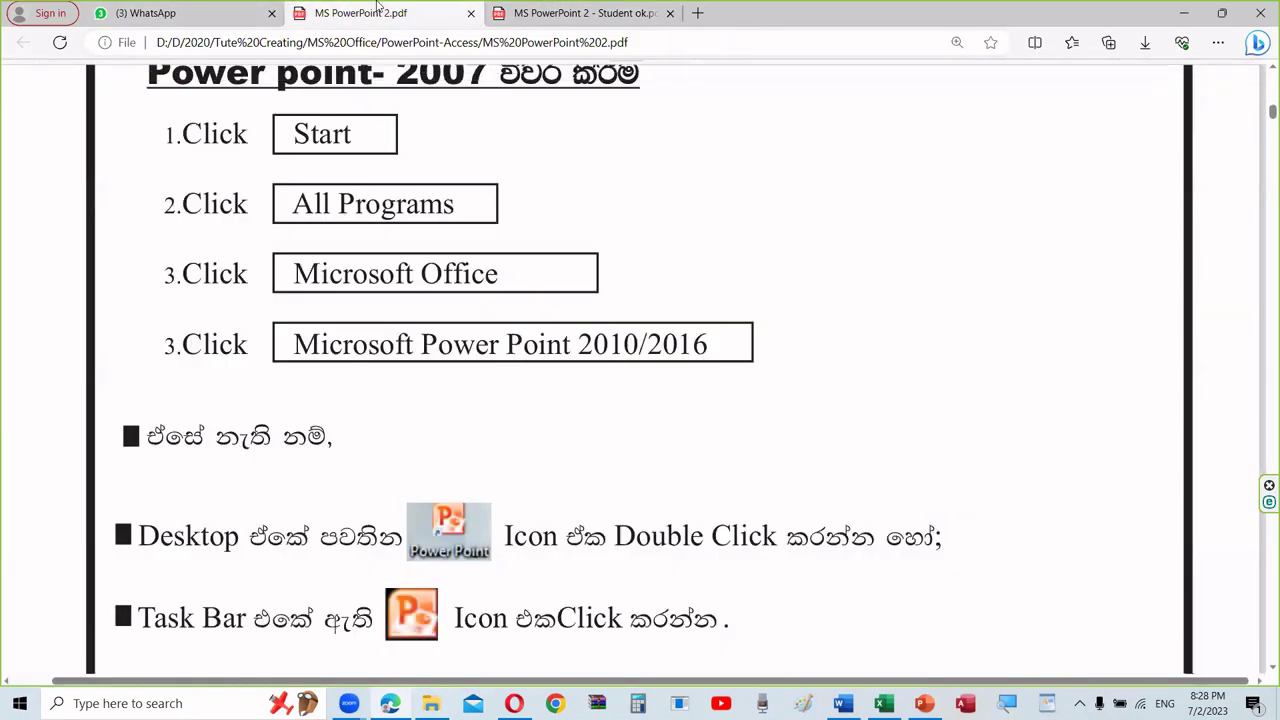
pyautogui.scroll(-5, 774, 495)
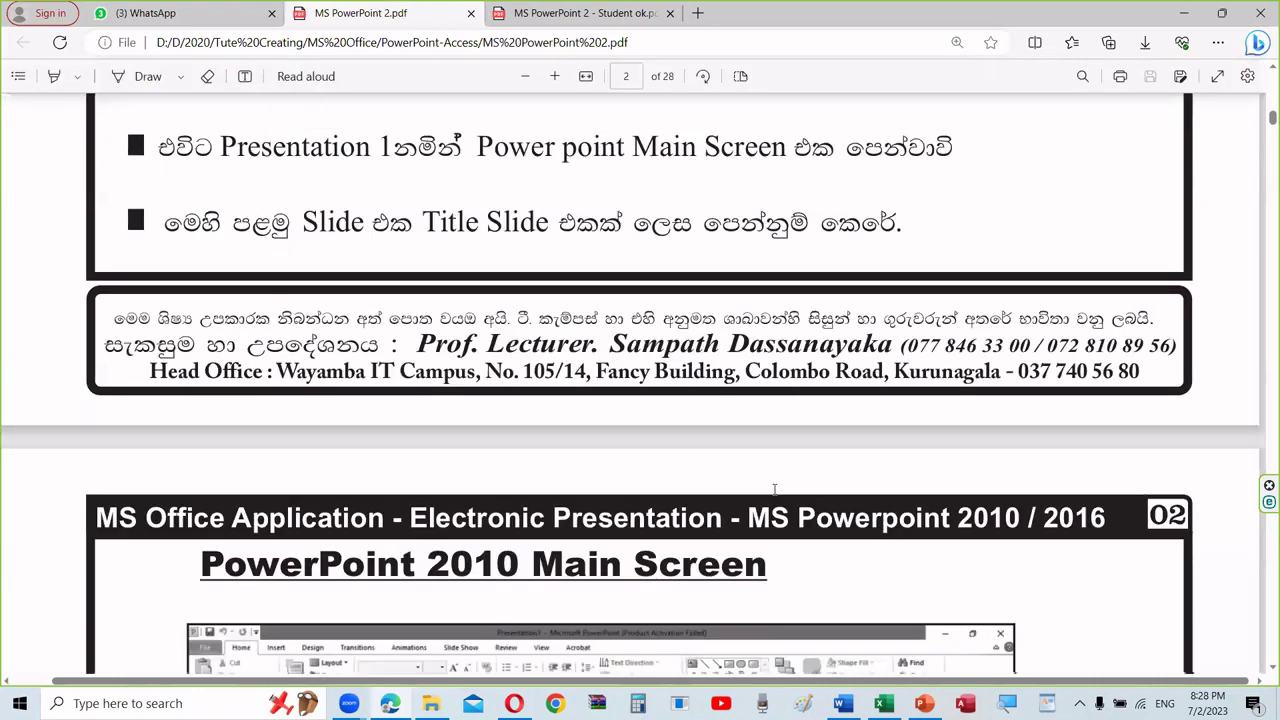
pyautogui.scroll(-4, 774, 489)
pyautogui.scroll(-1, 774, 489)
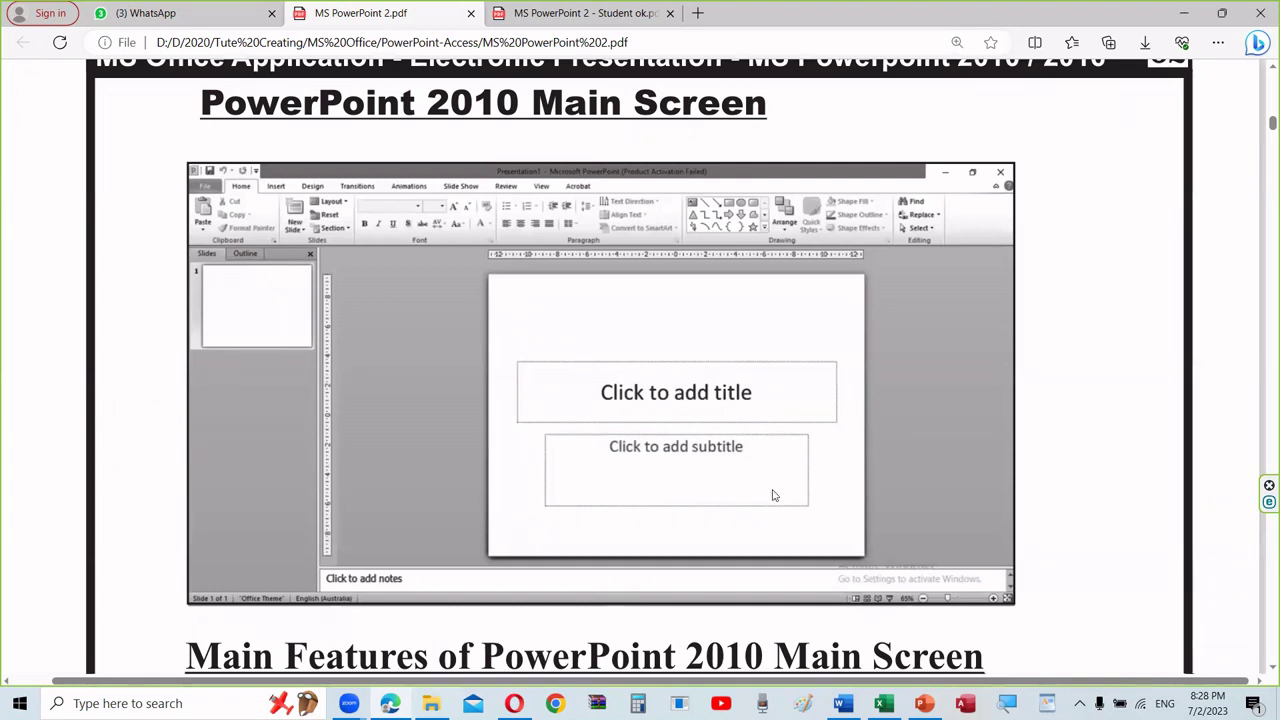
# Step: Scroll through the labelled PowerPoint 2010 Main Screen diagram in the PDF
pyautogui.scroll(-4, 773, 495)
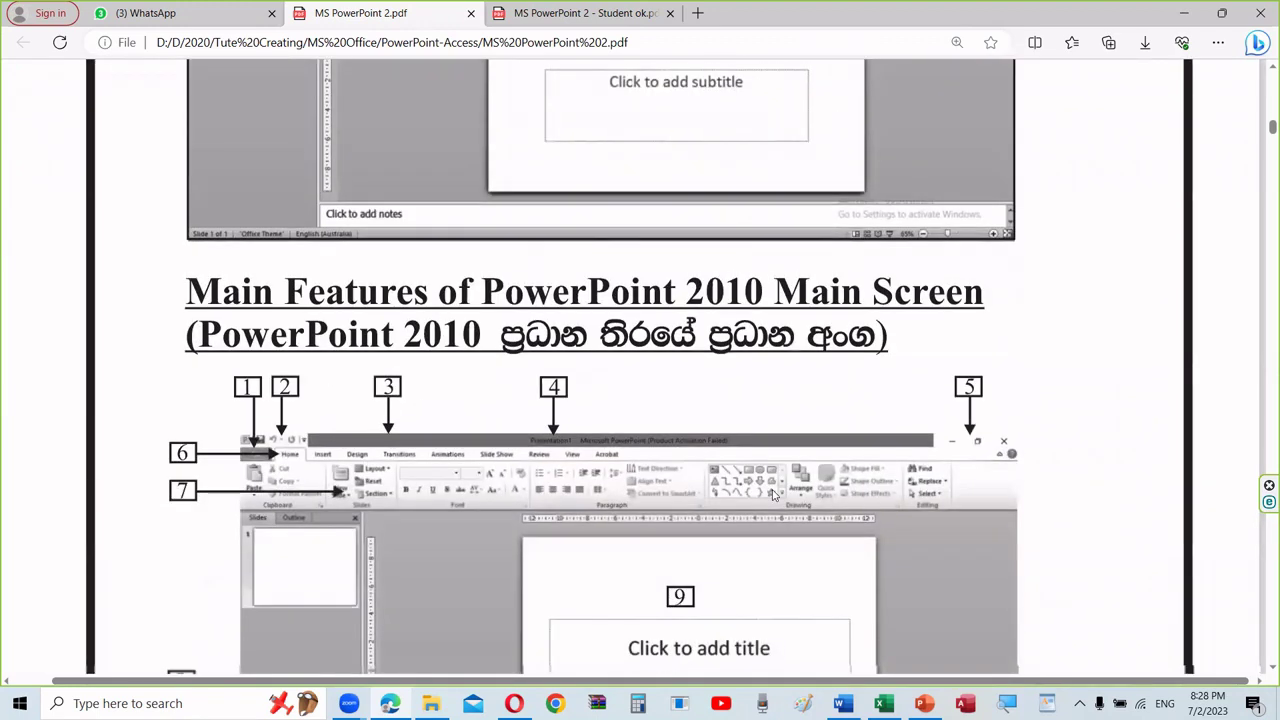
pyautogui.scroll(-2, 773, 495)
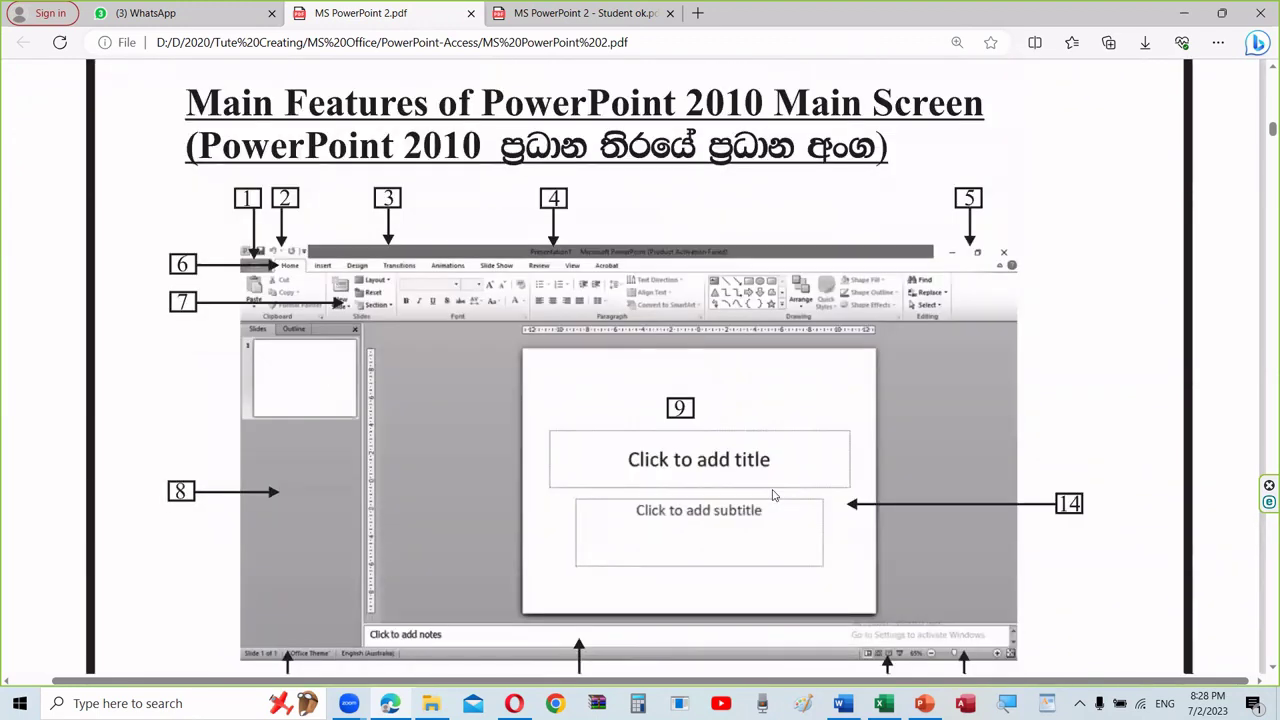
pyautogui.scroll(-1, 773, 495)
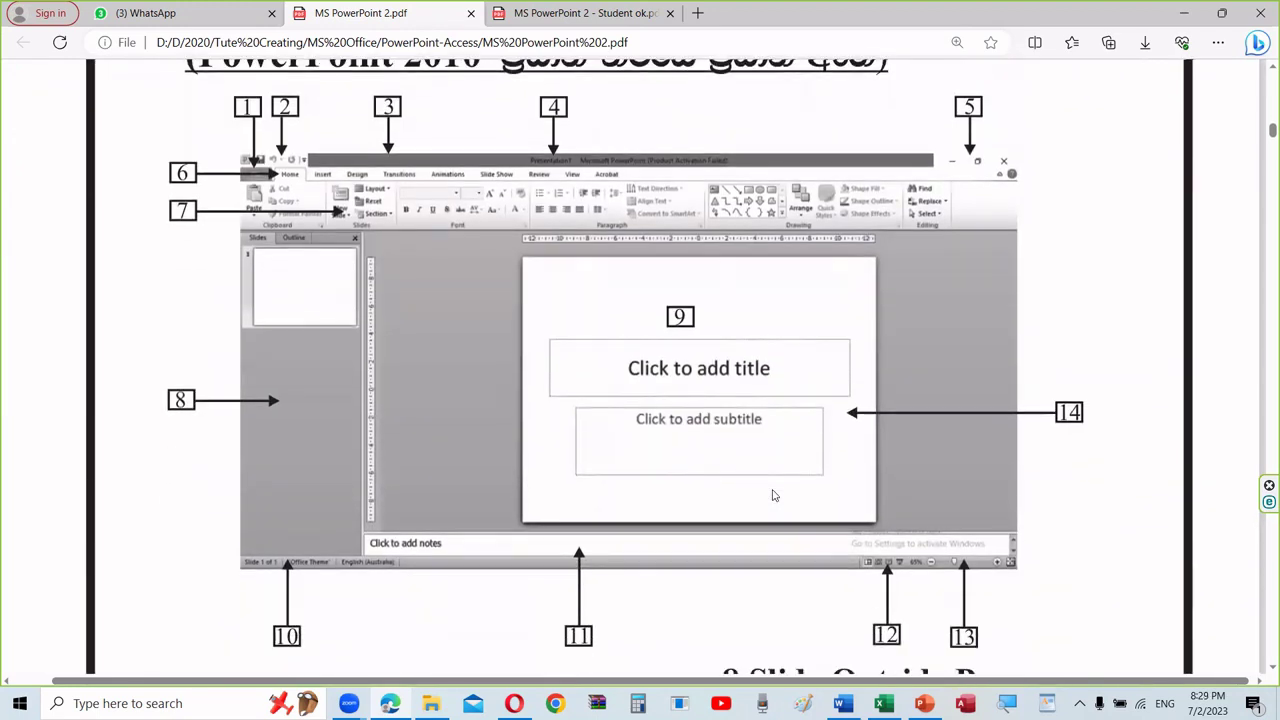
pyautogui.scroll(-4, 773, 495)
pyautogui.scroll(-3, 773, 495)
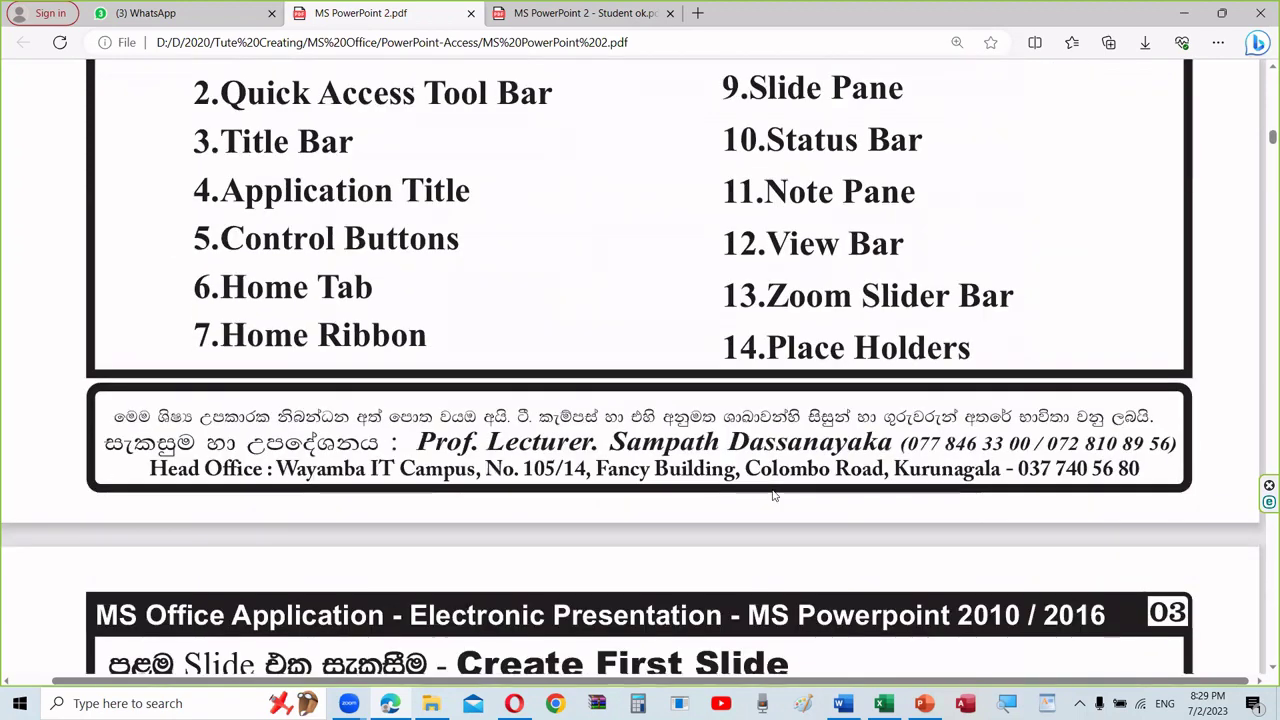
pyautogui.scroll(4, 773, 495)
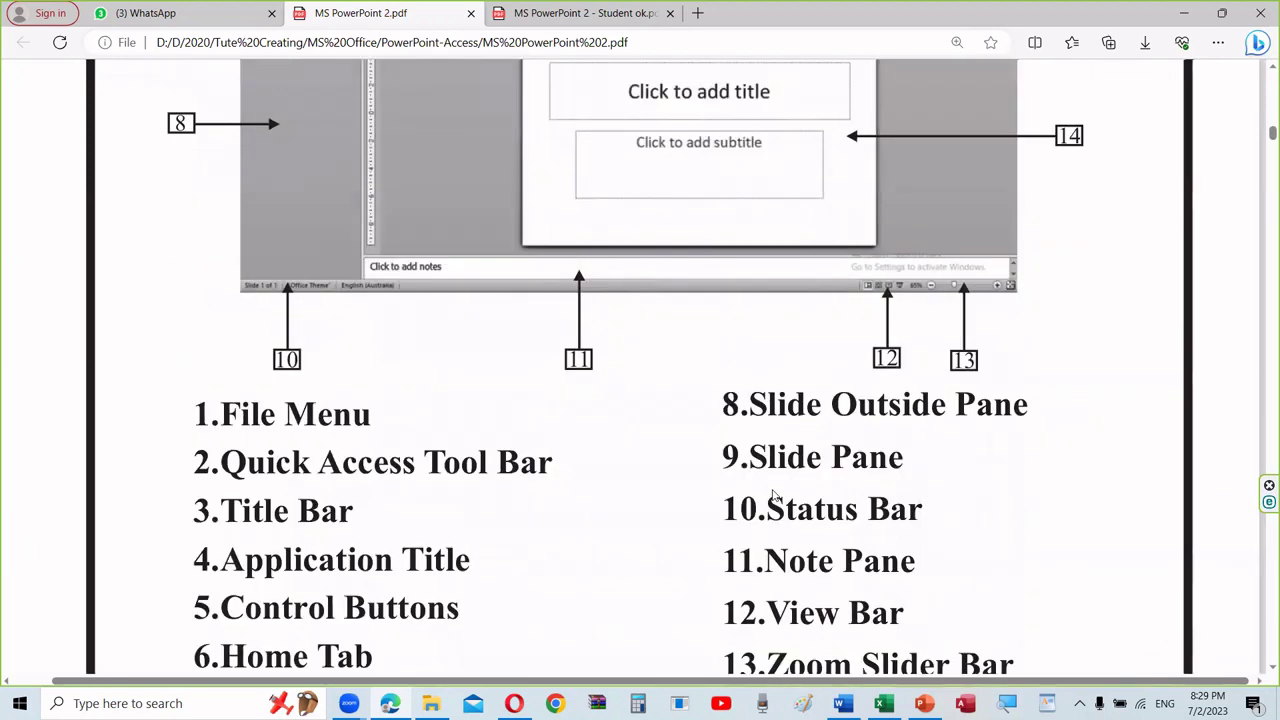
pyautogui.scroll(2, 773, 495)
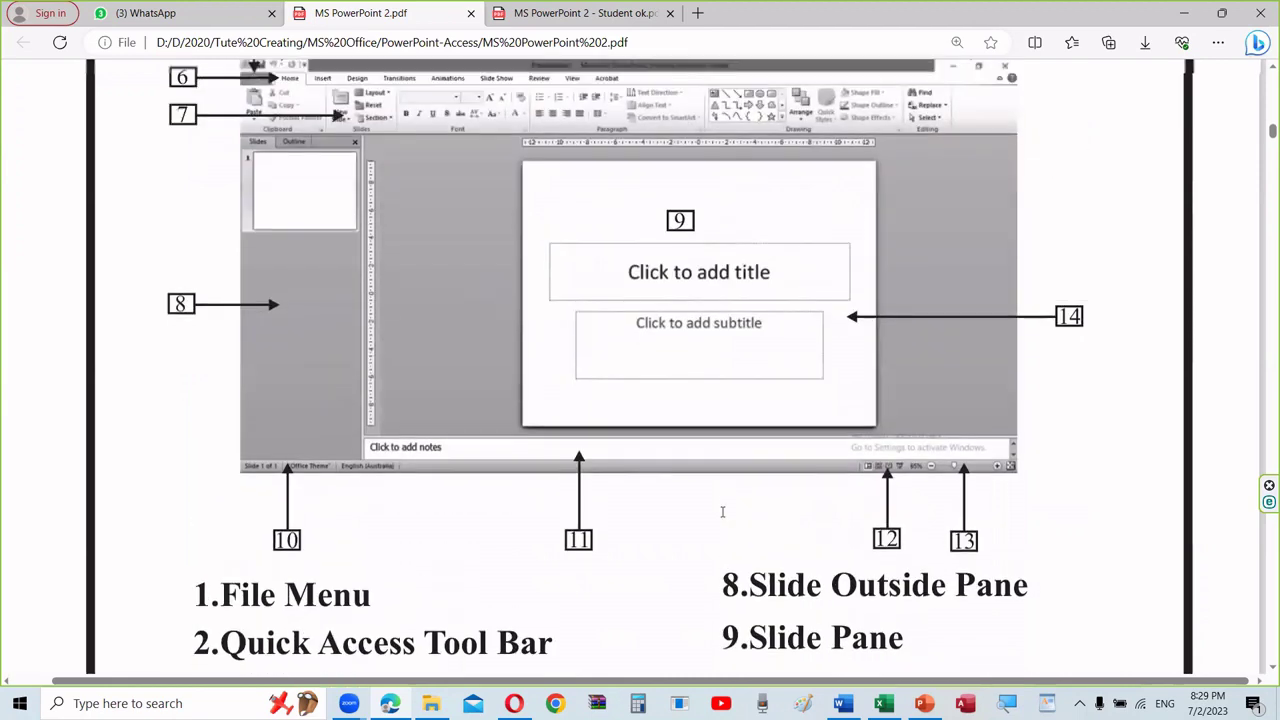
pyautogui.scroll(3, 723, 514)
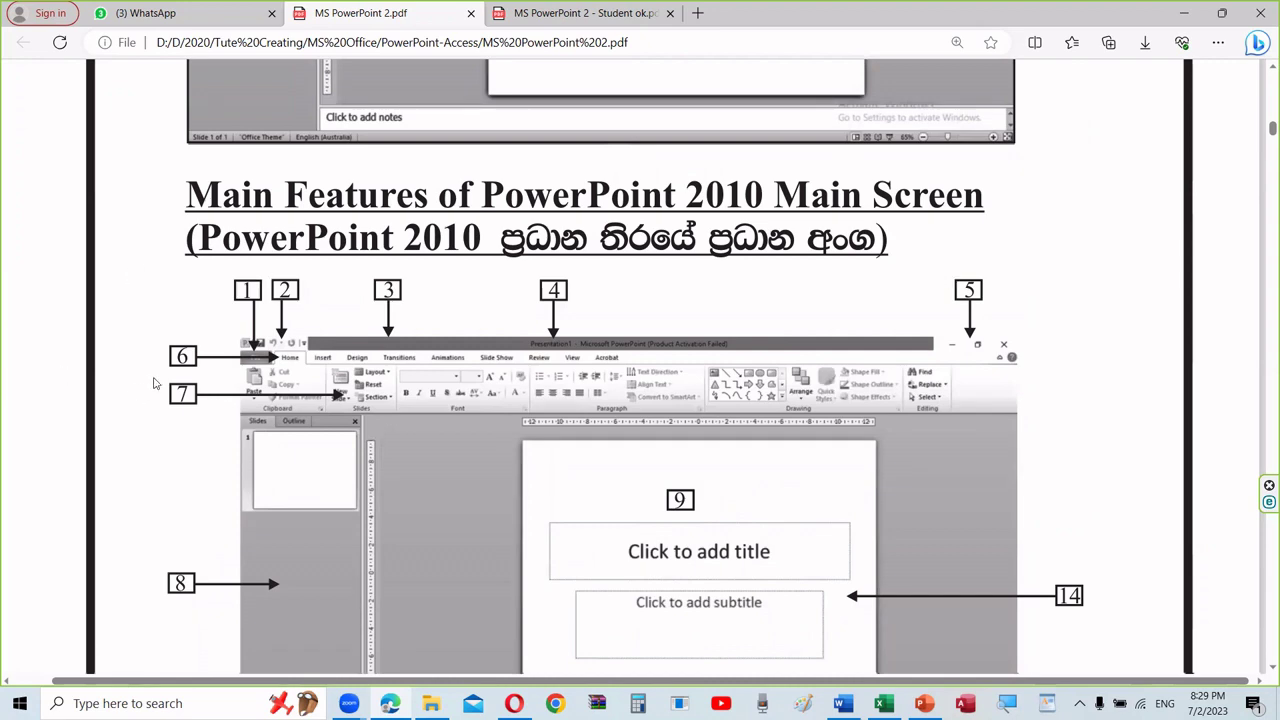
# Step: Review the 14-part numbered list of screen features, then bring the PowerPoint presentation forward
pyautogui.scroll(-3, 263, 491)
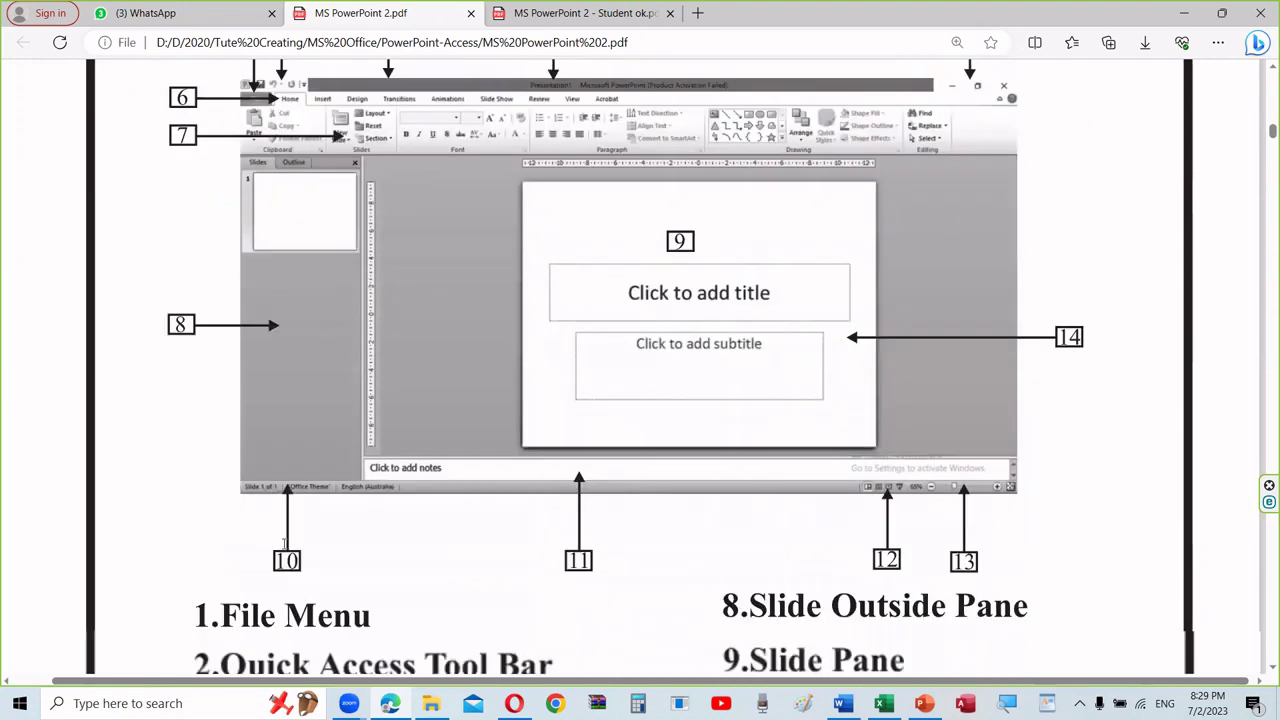
pyautogui.scroll(2, 1049, 344)
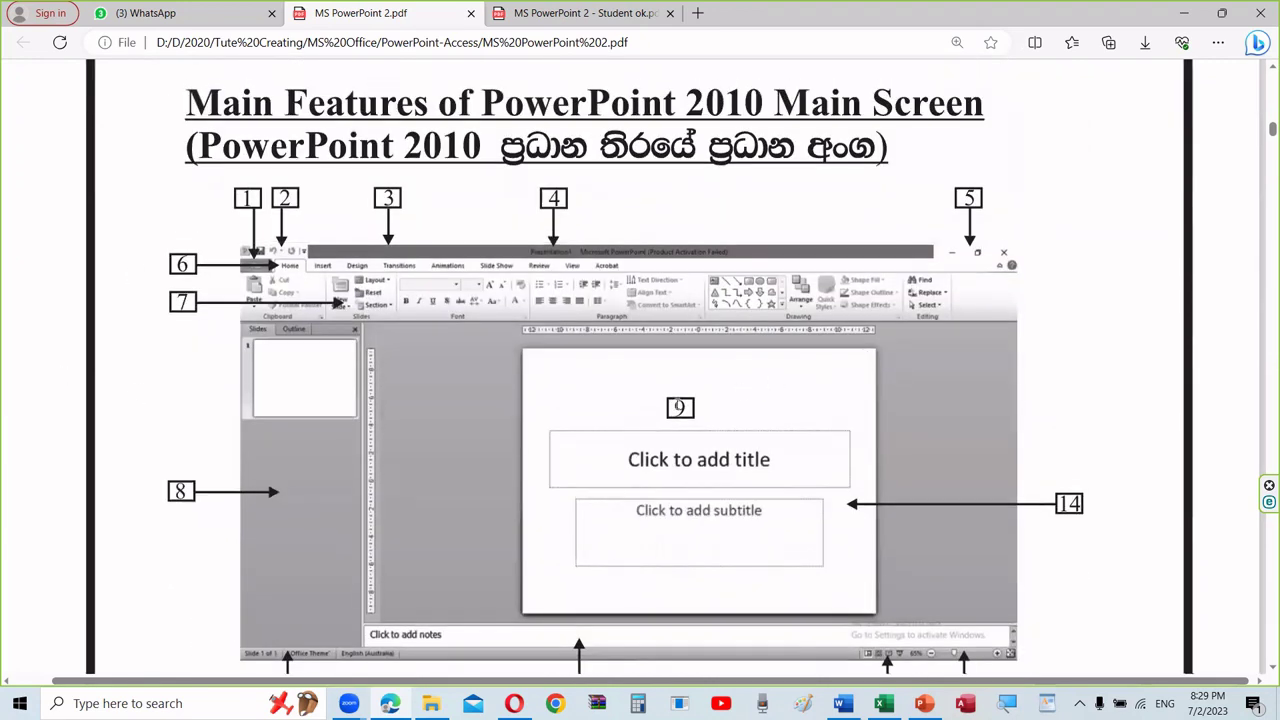
pyautogui.scroll(-3, 1147, 284)
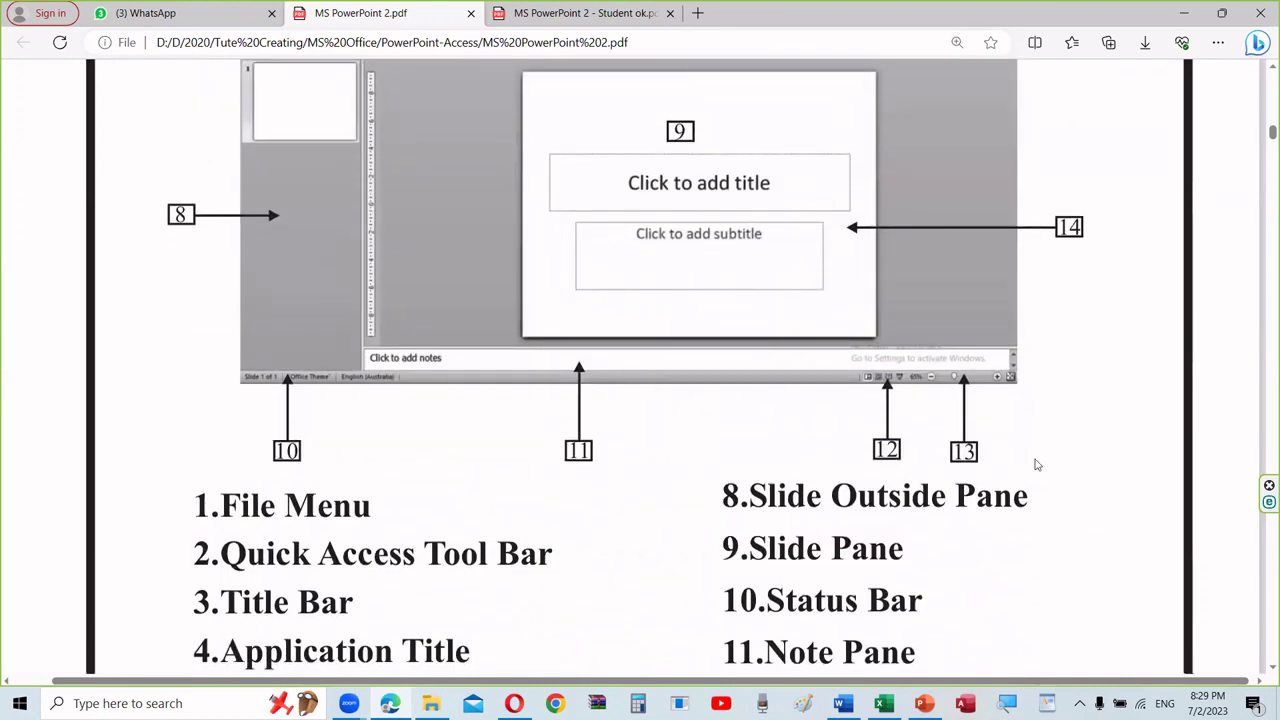
pyautogui.scroll(4, 1033, 420)
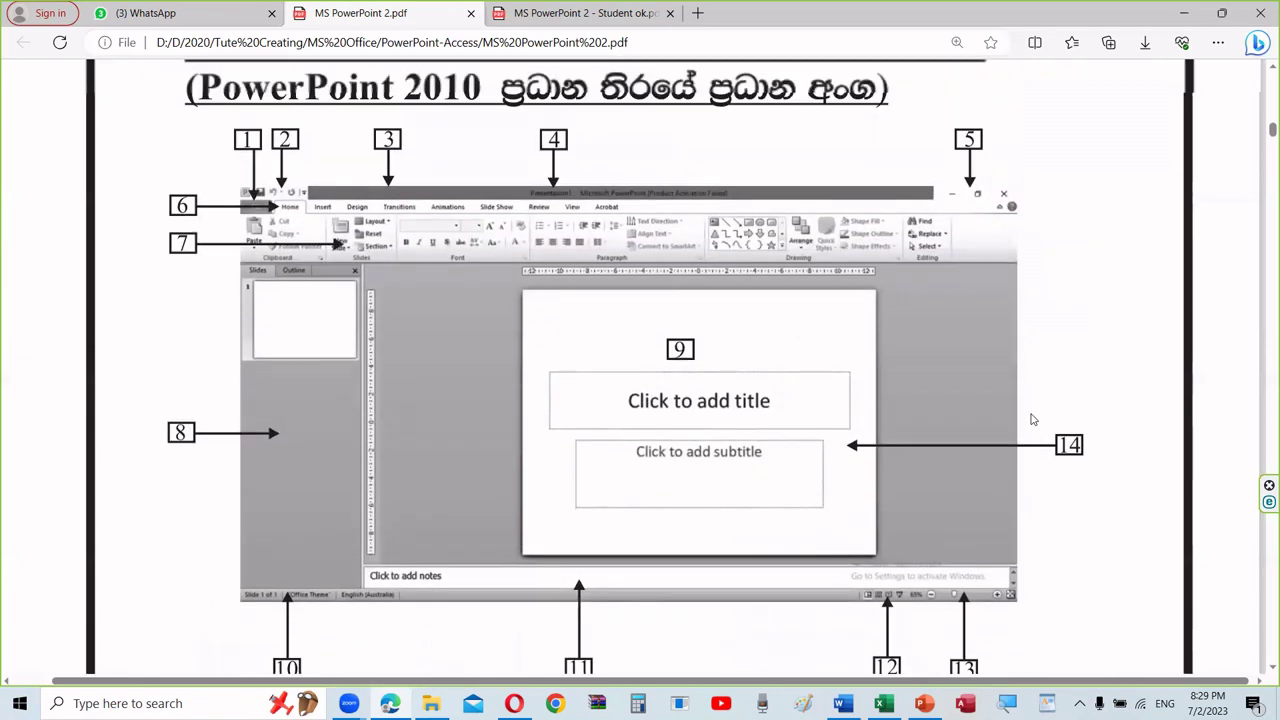
pyautogui.scroll(-5, 1033, 420)
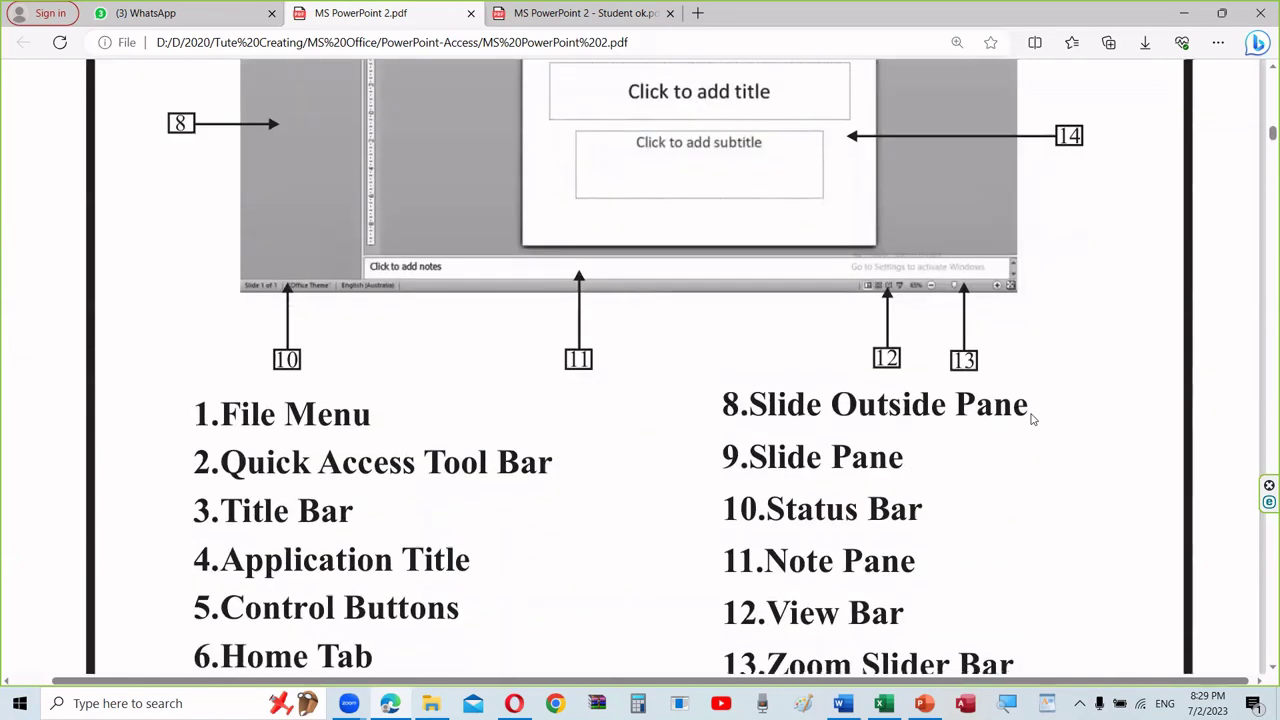
pyautogui.scroll(-3, 1033, 420)
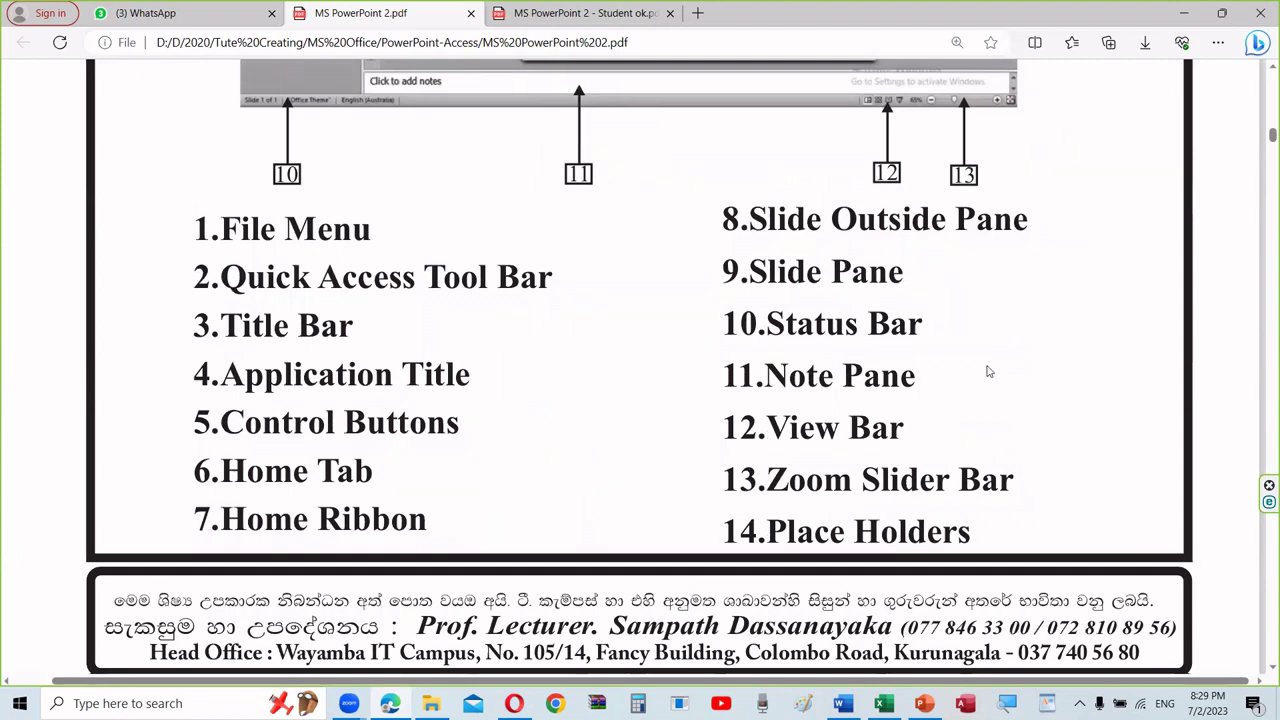
pyautogui.scroll(3, 986, 371)
pyautogui.scroll(1, 986, 371)
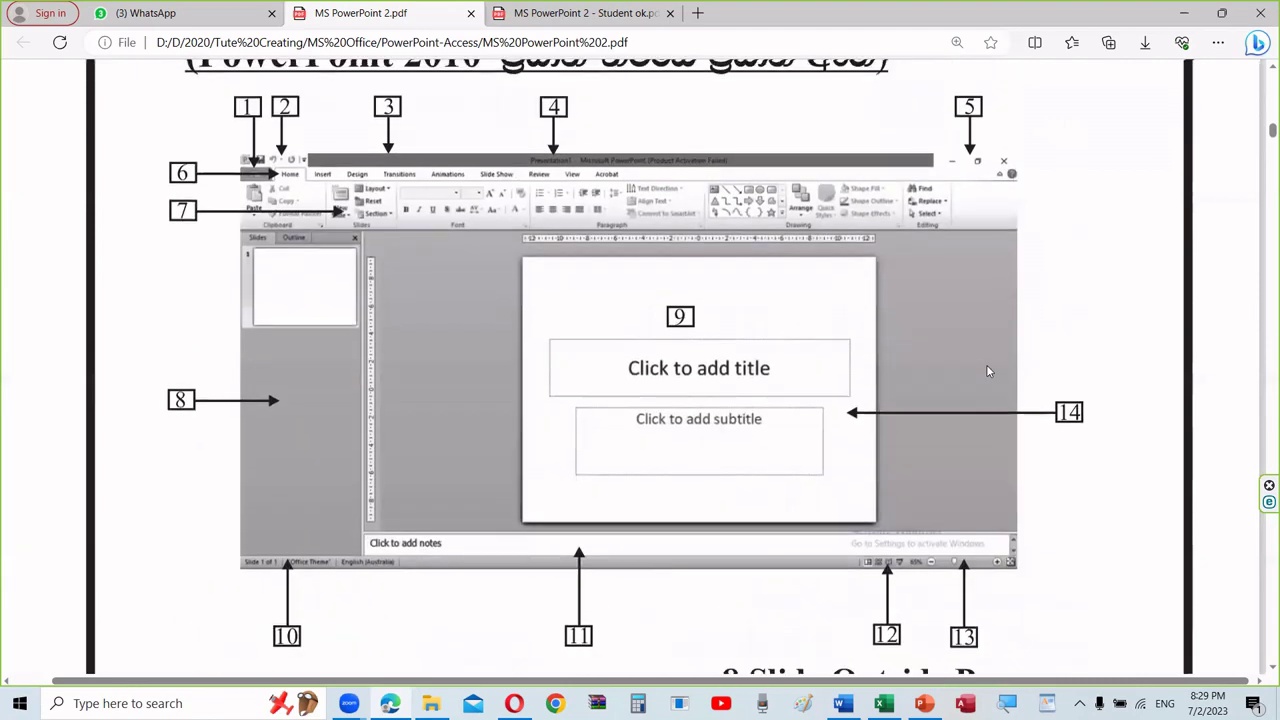
pyautogui.scroll(-3, 986, 371)
pyautogui.scroll(-1, 986, 371)
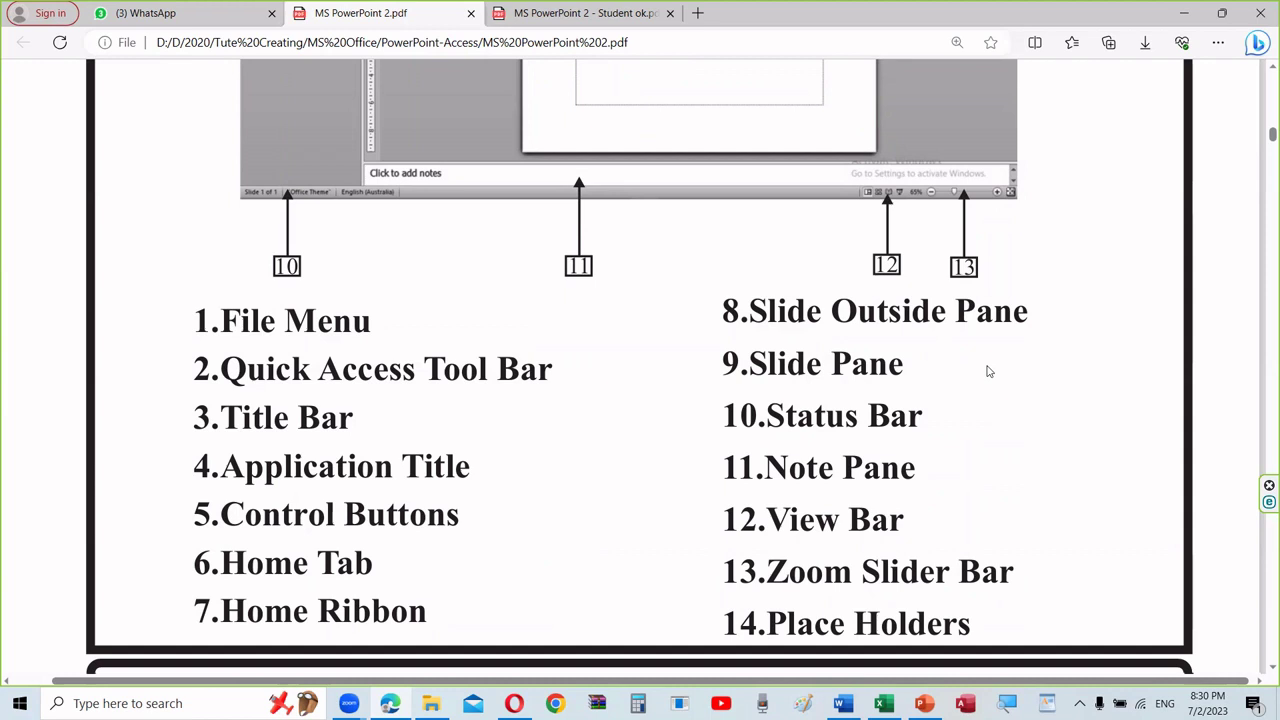
pyautogui.scroll(4, 988, 371)
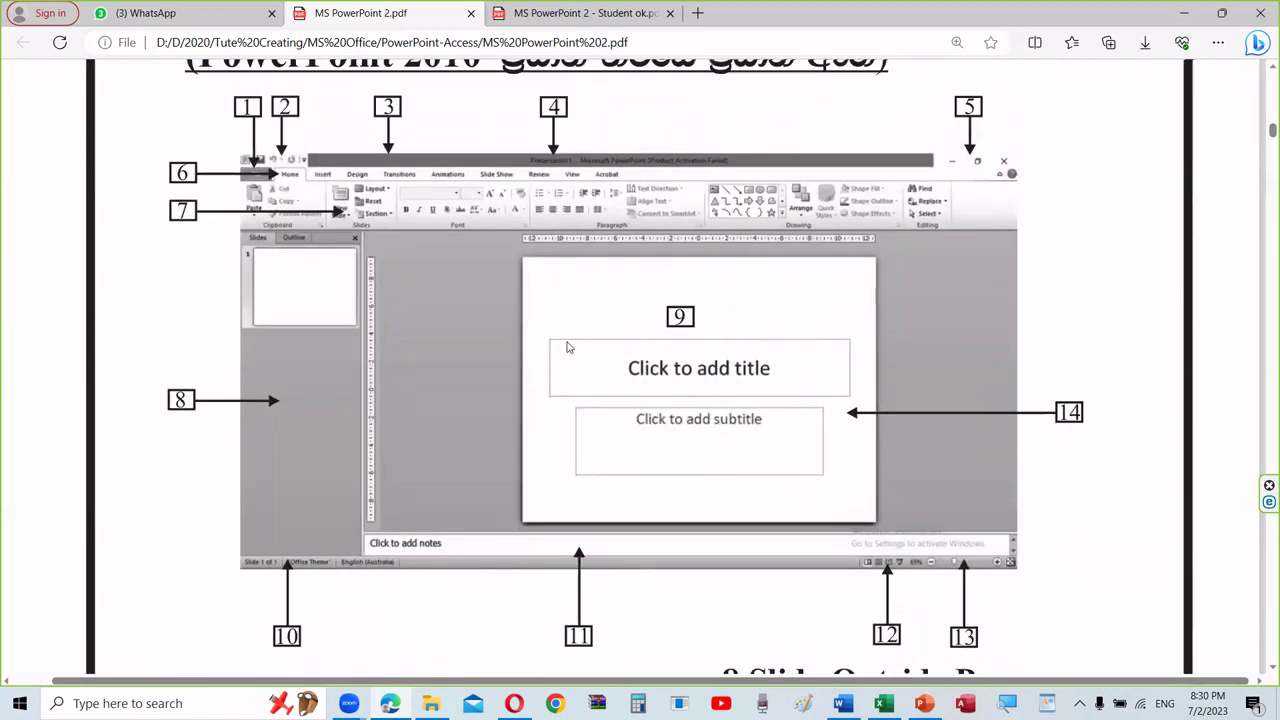
pyautogui.click(925, 703)
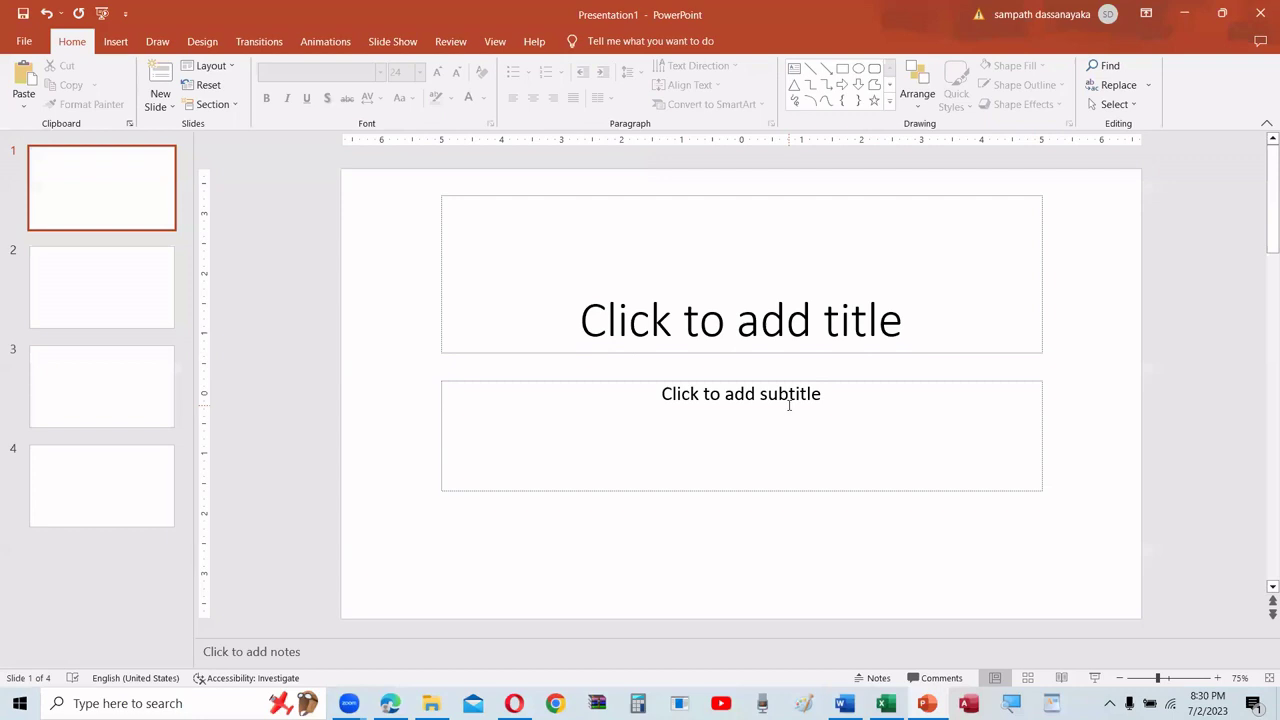
# Step: Type 'nfdh' in the slide 1 title and 'gjgyjuygj' in the subtitle
pyautogui.click(822, 326)
pyautogui.write('nfdh')
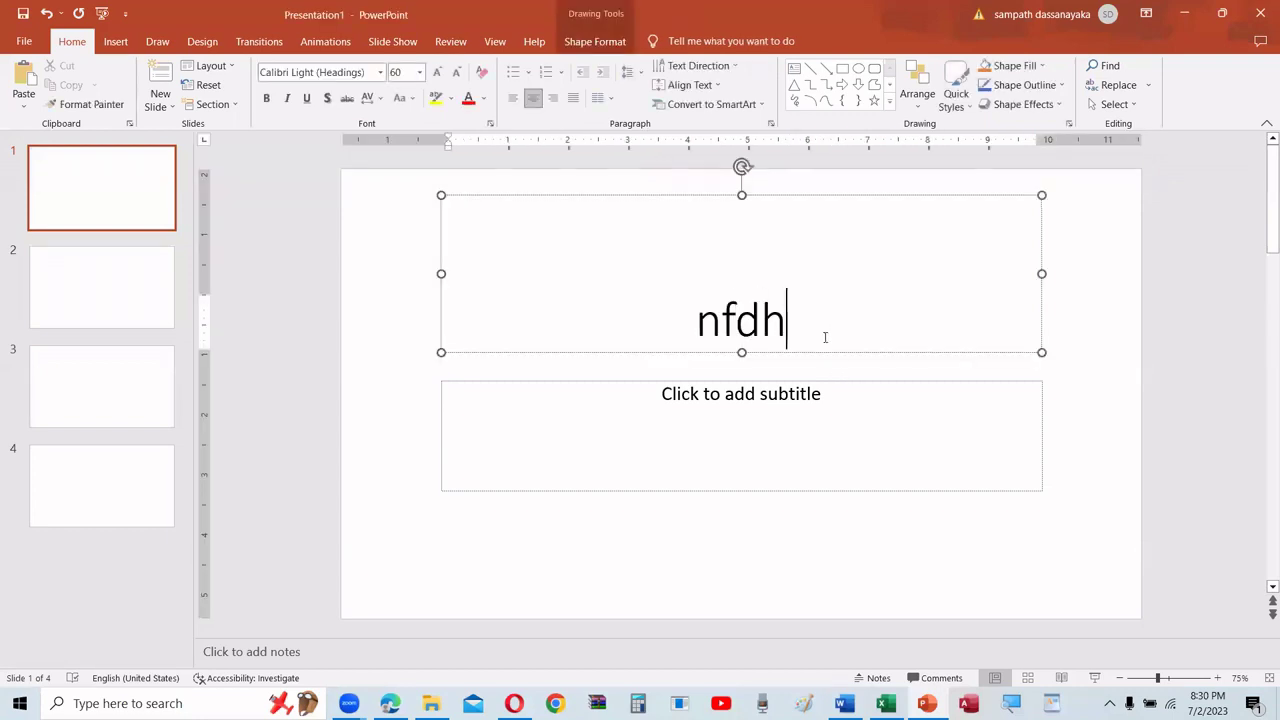
pyautogui.click(769, 413)
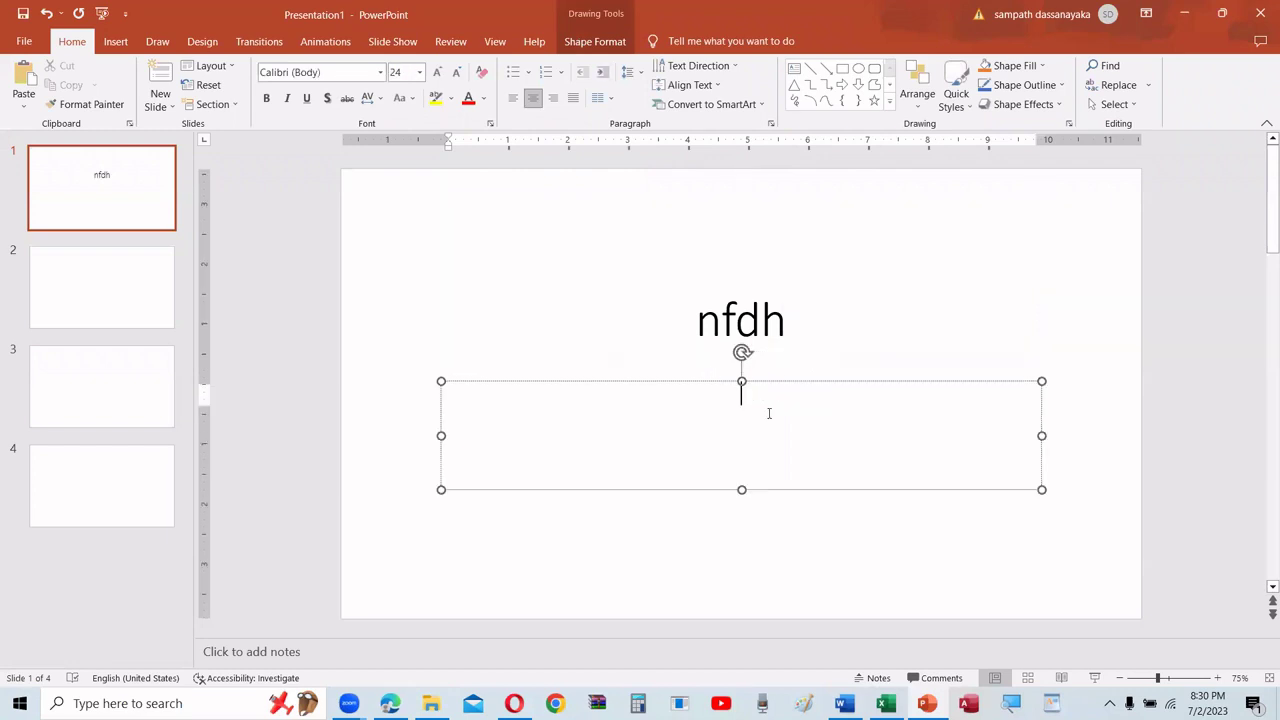
pyautogui.write('gjgyjuygj')
pyautogui.click(1058, 270)
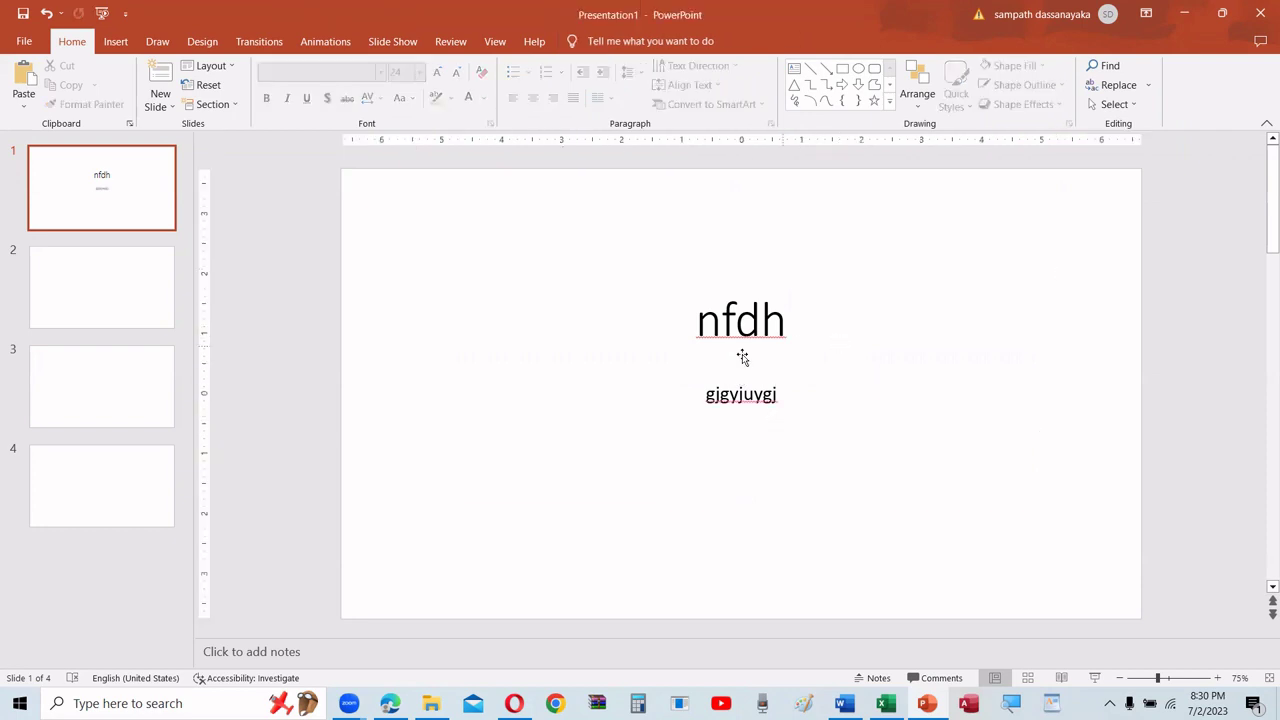
# Step: Undo the typed text, restore the fourth blank slide, select slide 1, and return to the PDF list
pyautogui.hotkey('ctrl', 'z')
pyautogui.hotkey('ctrl', 'z')
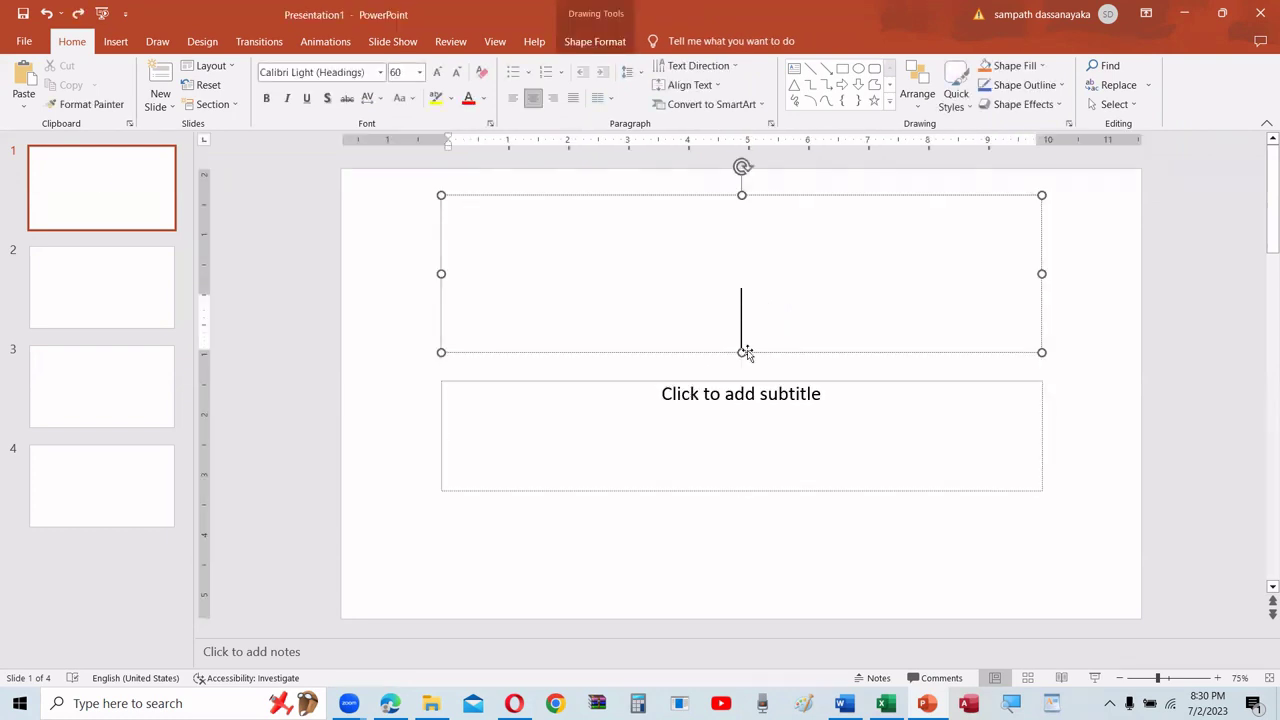
pyautogui.hotkey('ctrl', 'z')
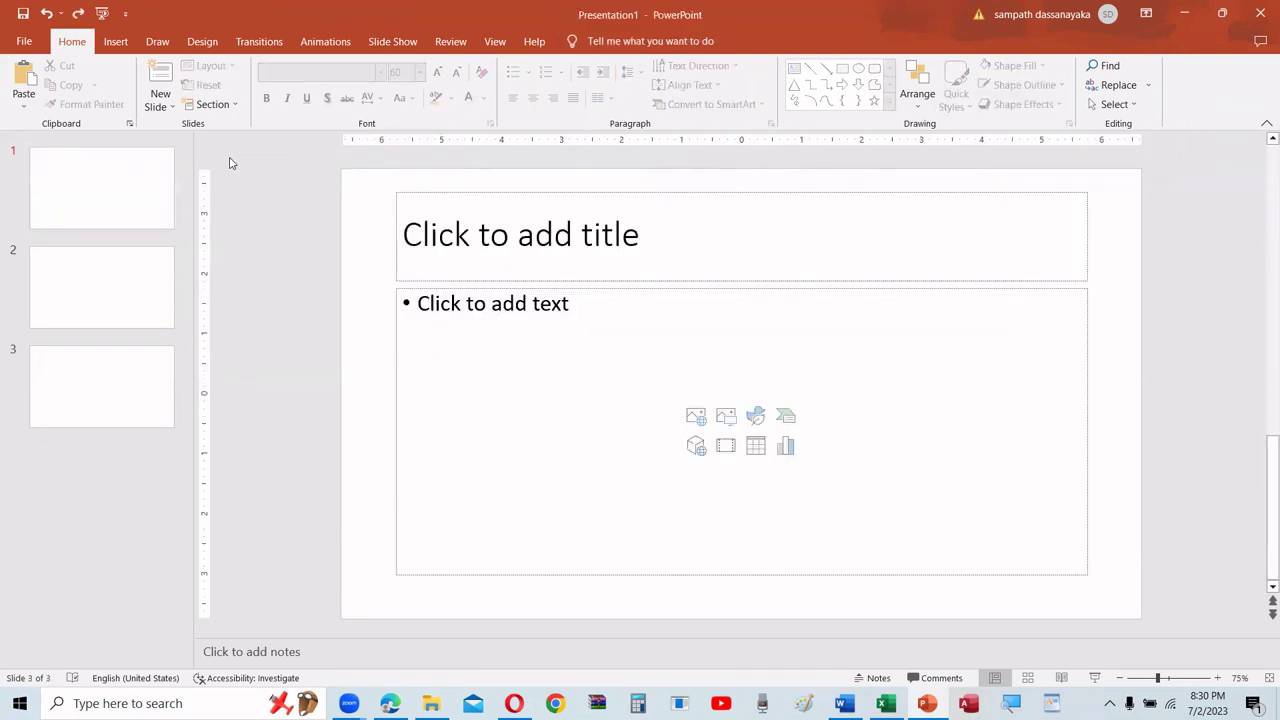
pyautogui.hotkey('ctrl', 'm')
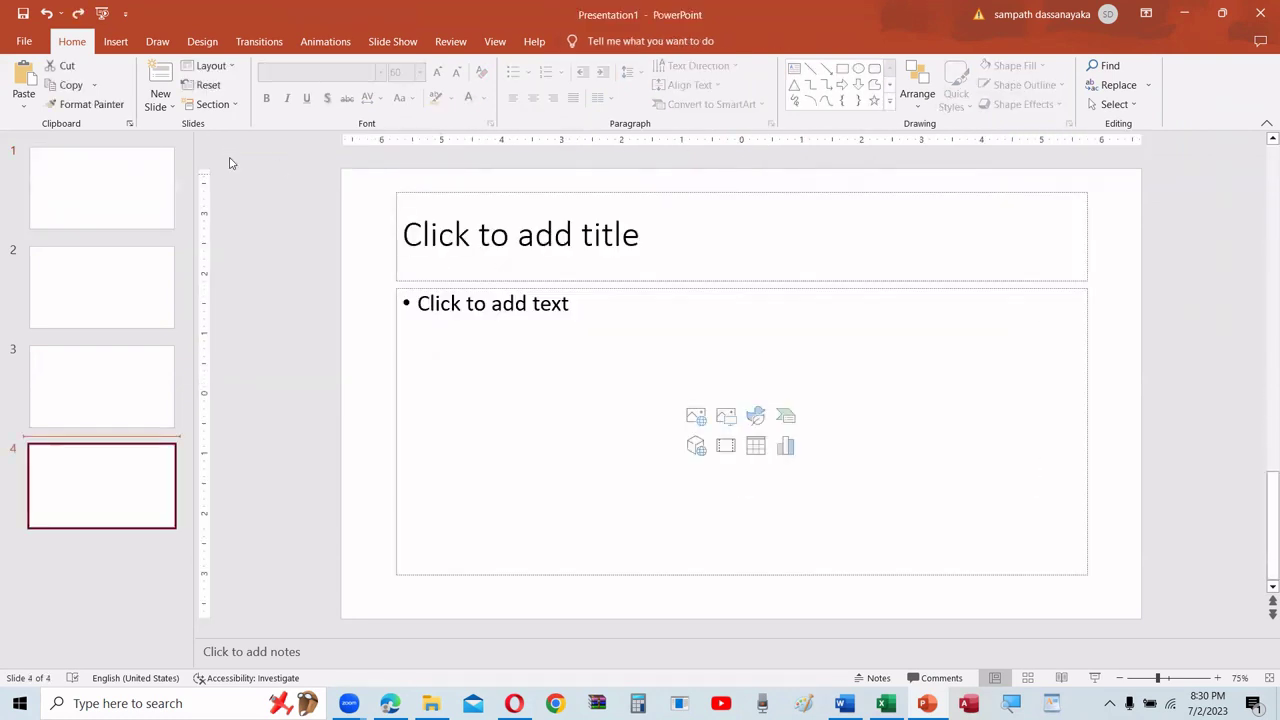
pyautogui.click(57, 167)
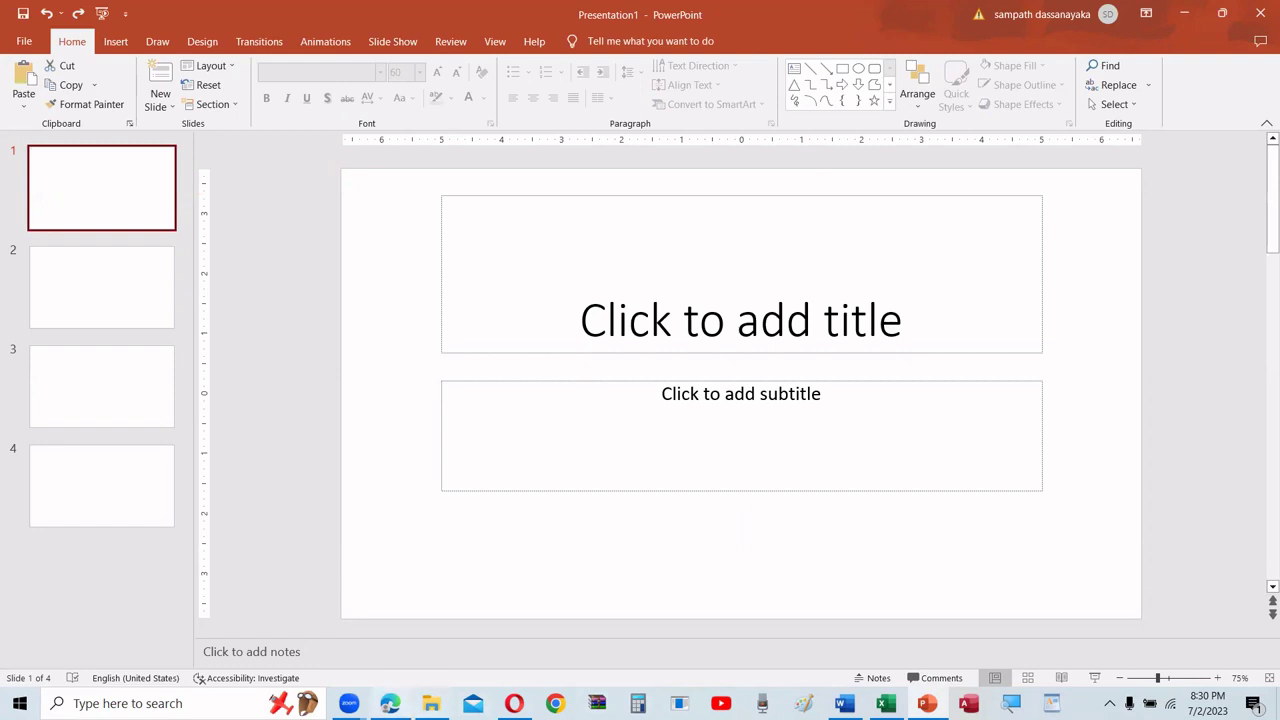
pyautogui.click(390, 703)
pyautogui.scroll(-4, 668, 307)
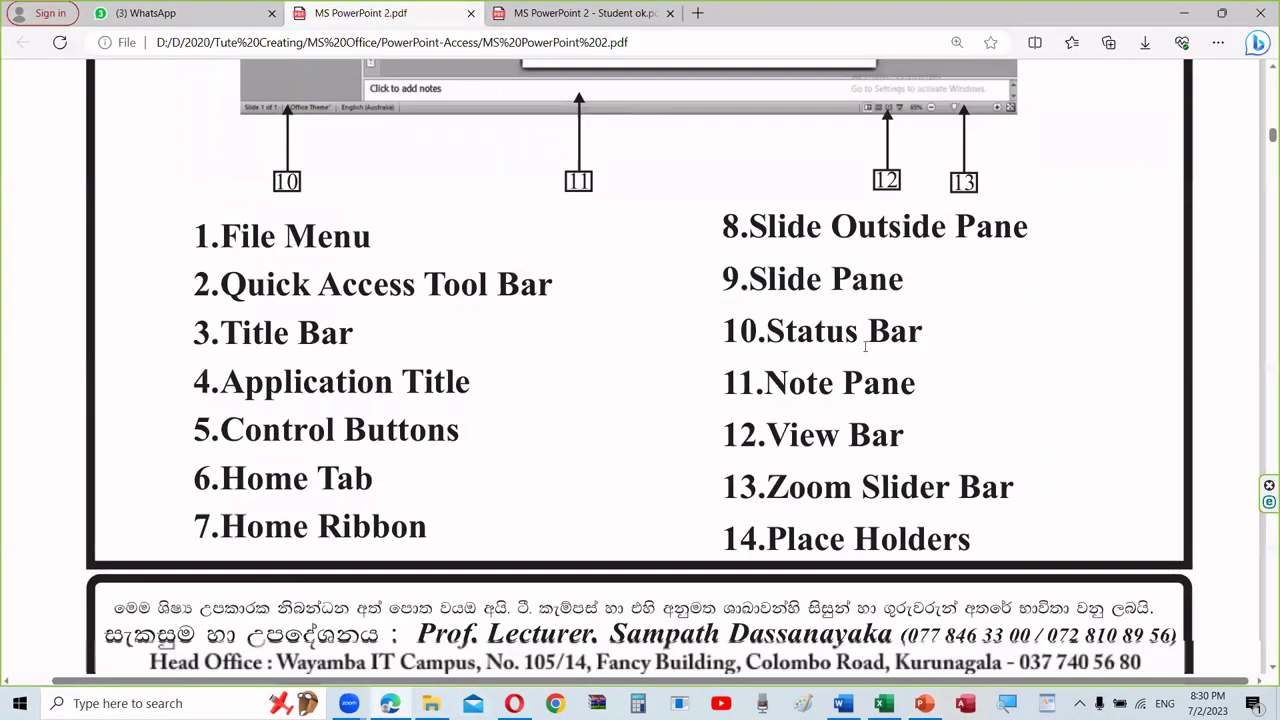
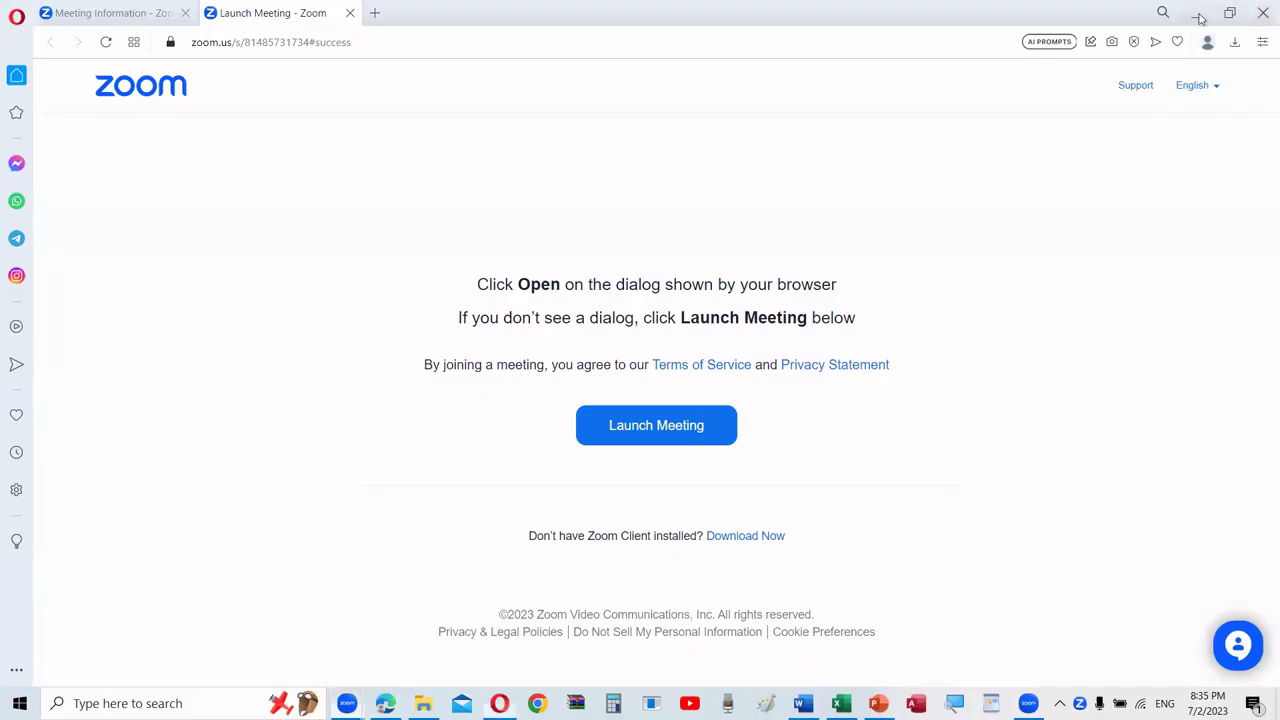
# Step: Dismiss the Wayamba IT Campus logo and return to the PowerPoint tutorial PDF
pyautogui.click(1200, 14)
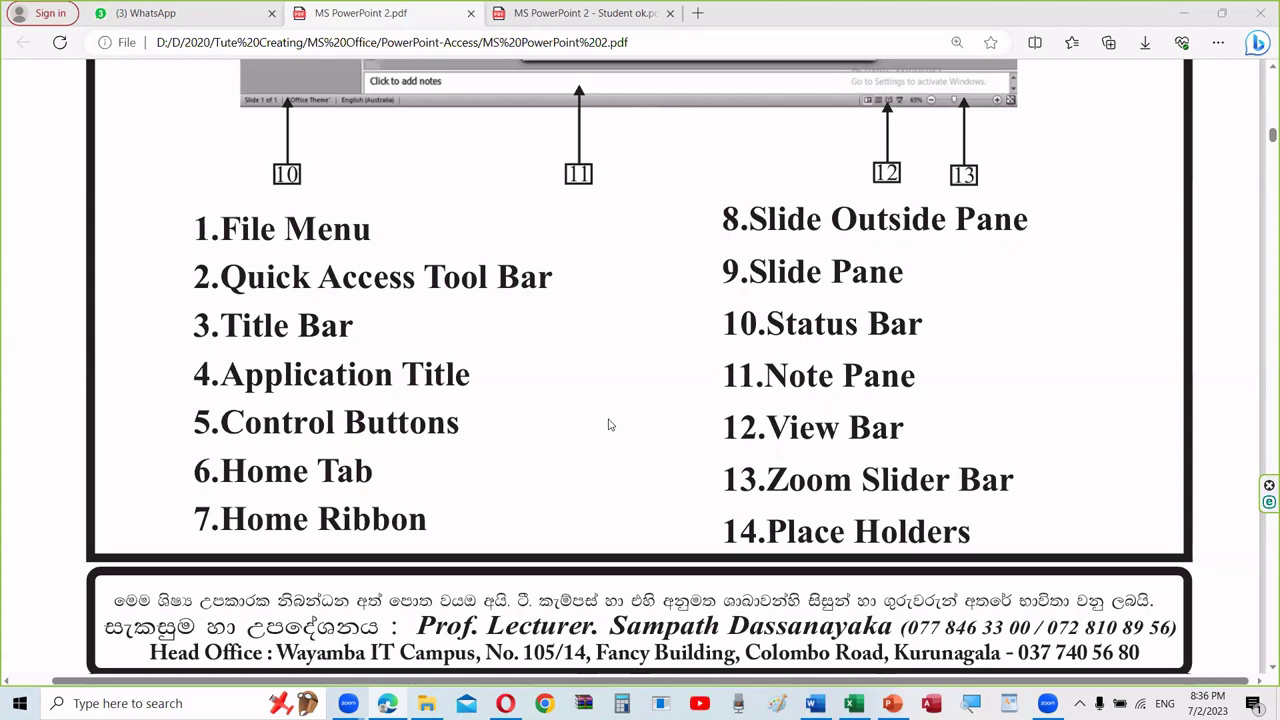
# Step: Scroll the handout from the labelled PowerPoint screenshot down to the page 03 Create First Slide section
pyautogui.scroll(-4, 608, 425)
pyautogui.scroll(4, 610, 420)
pyautogui.scroll(3, 610, 418)
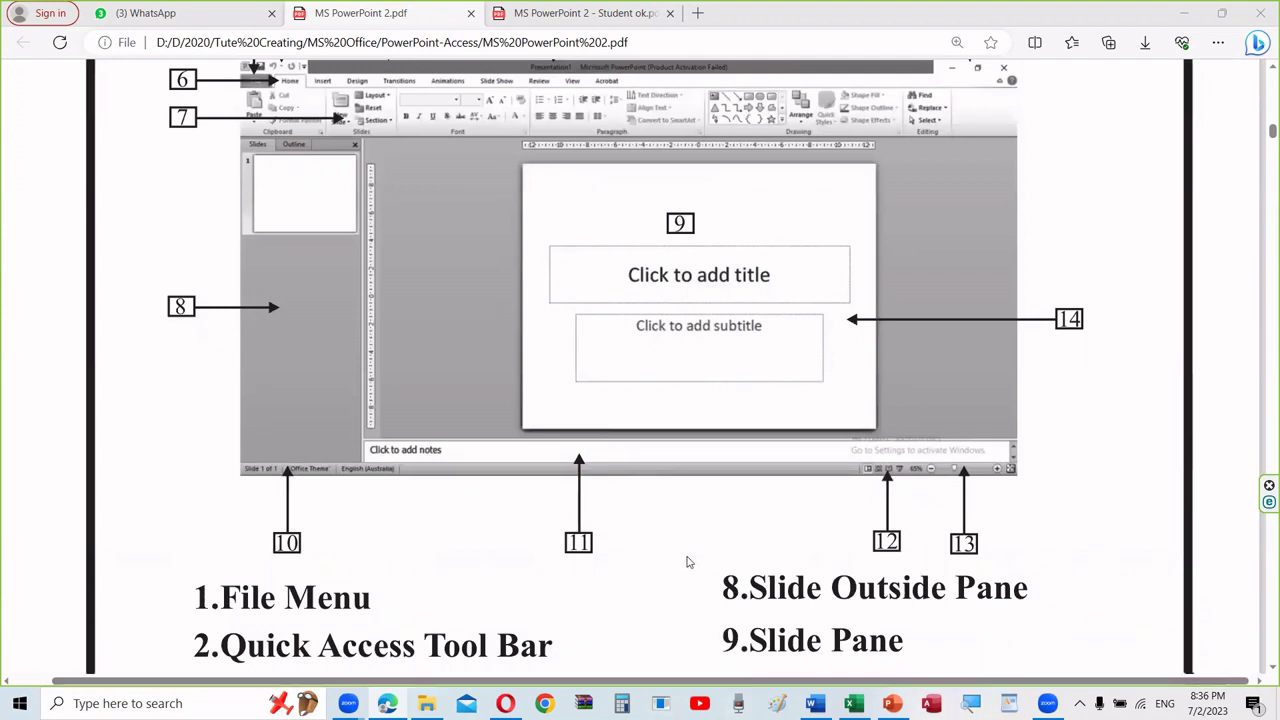
pyautogui.scroll(-2, 688, 562)
pyautogui.scroll(-2, 690, 559)
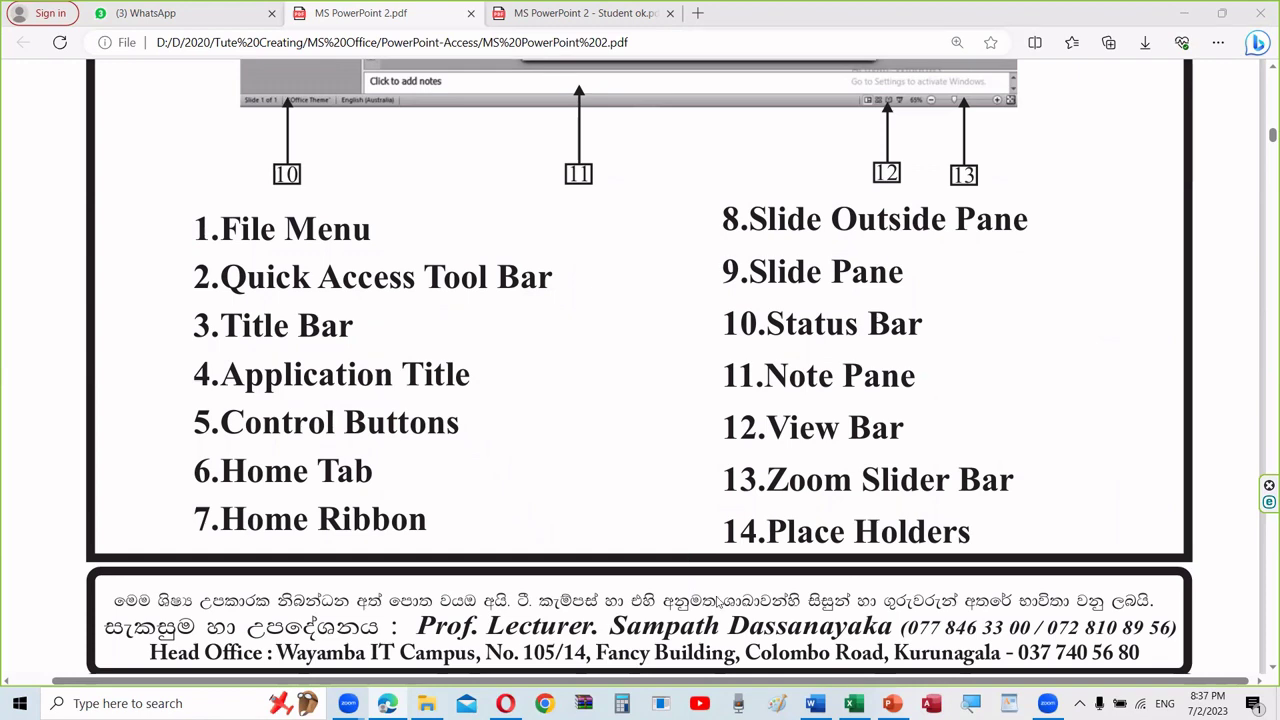
pyautogui.scroll(-4, 508, 348)
pyautogui.scroll(-3, 508, 348)
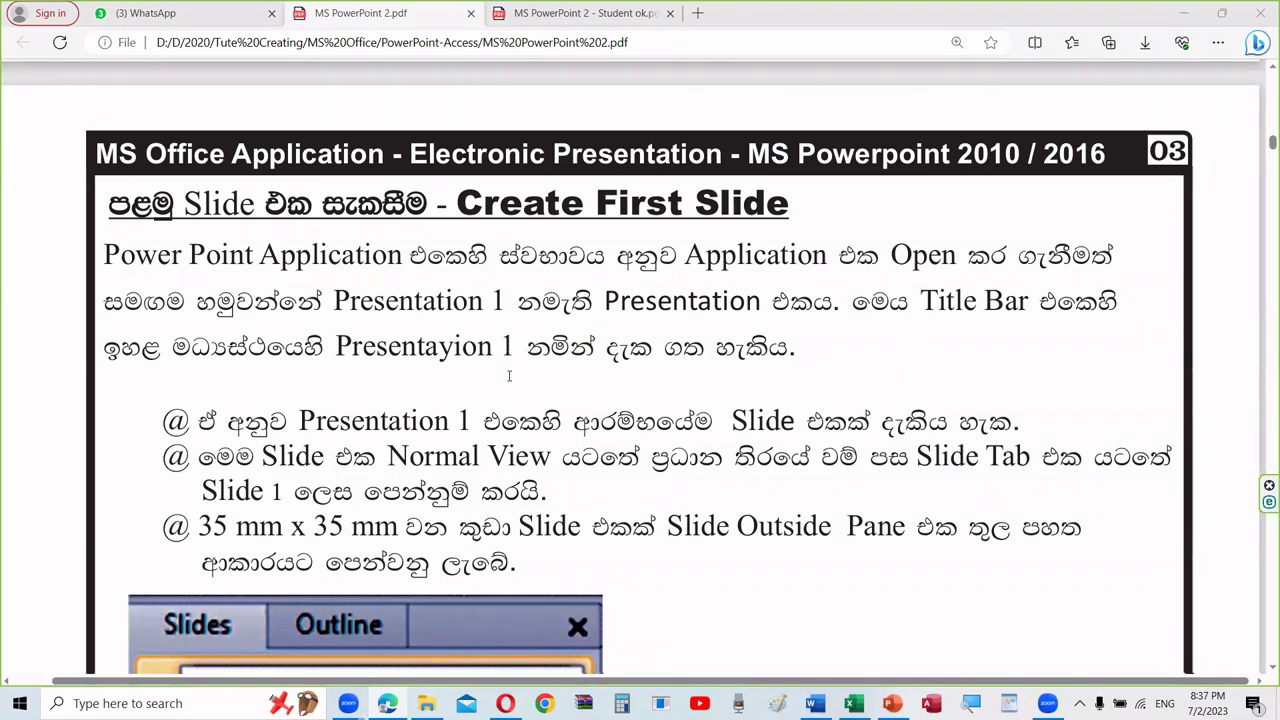
# Step: Look over the Student ok.pdf copy of the PowerPoint handout
pyautogui.click(572, 12)
pyautogui.scroll(-8, 691, 570)
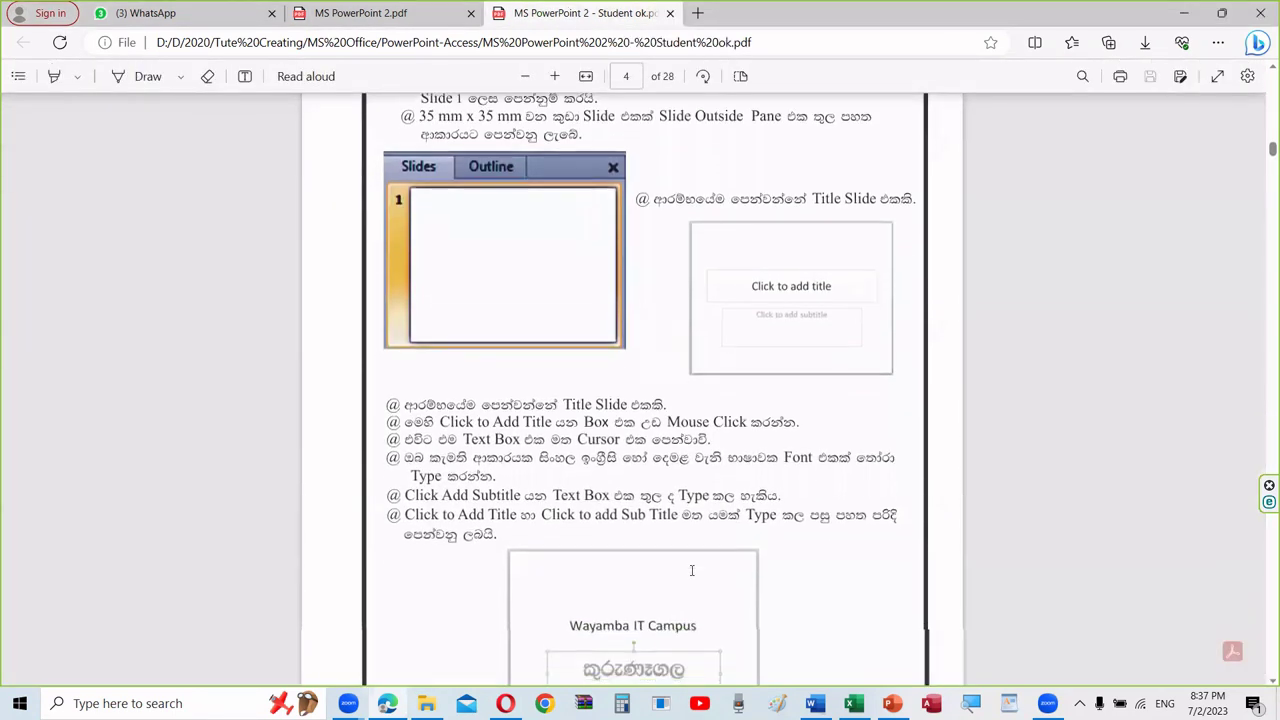
pyautogui.scroll(2, 691, 572)
pyautogui.scroll(-2, 693, 577)
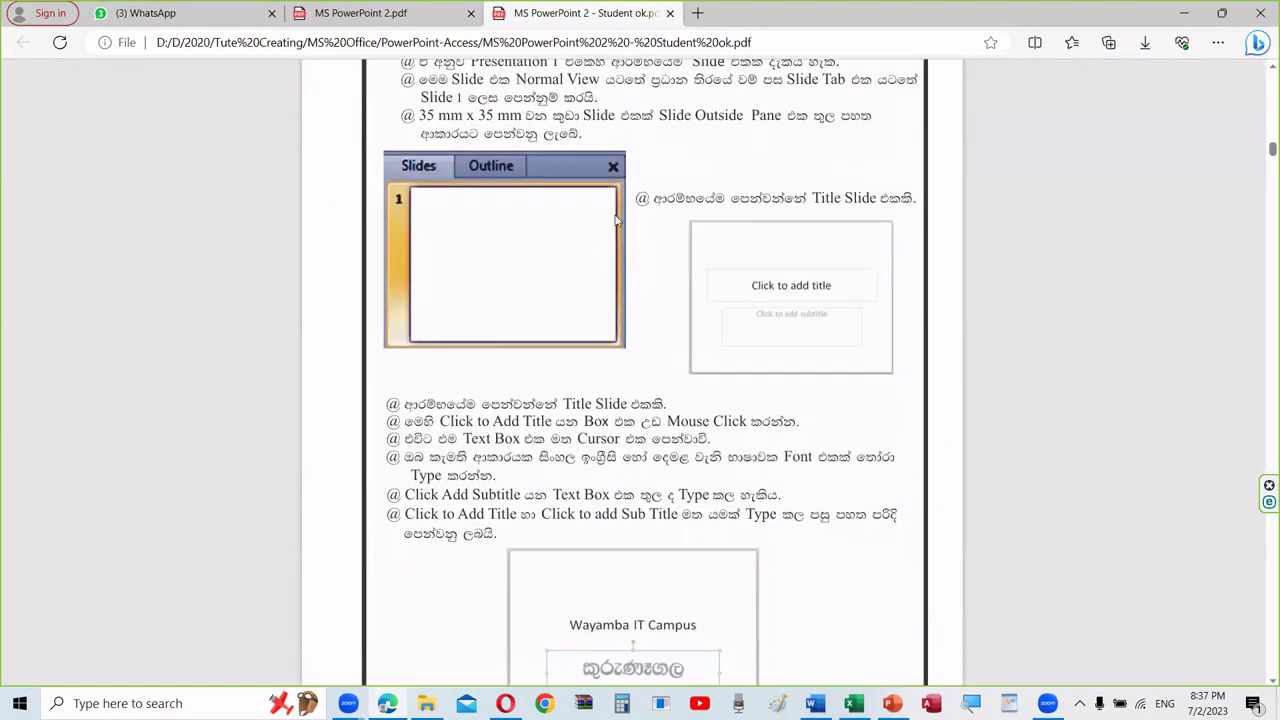
# Step: Return to MS PowerPoint 2.pdf and scroll to page 04, Take The Second Slide
pyautogui.hotkey('ctrl', 'shift', 'Tab')
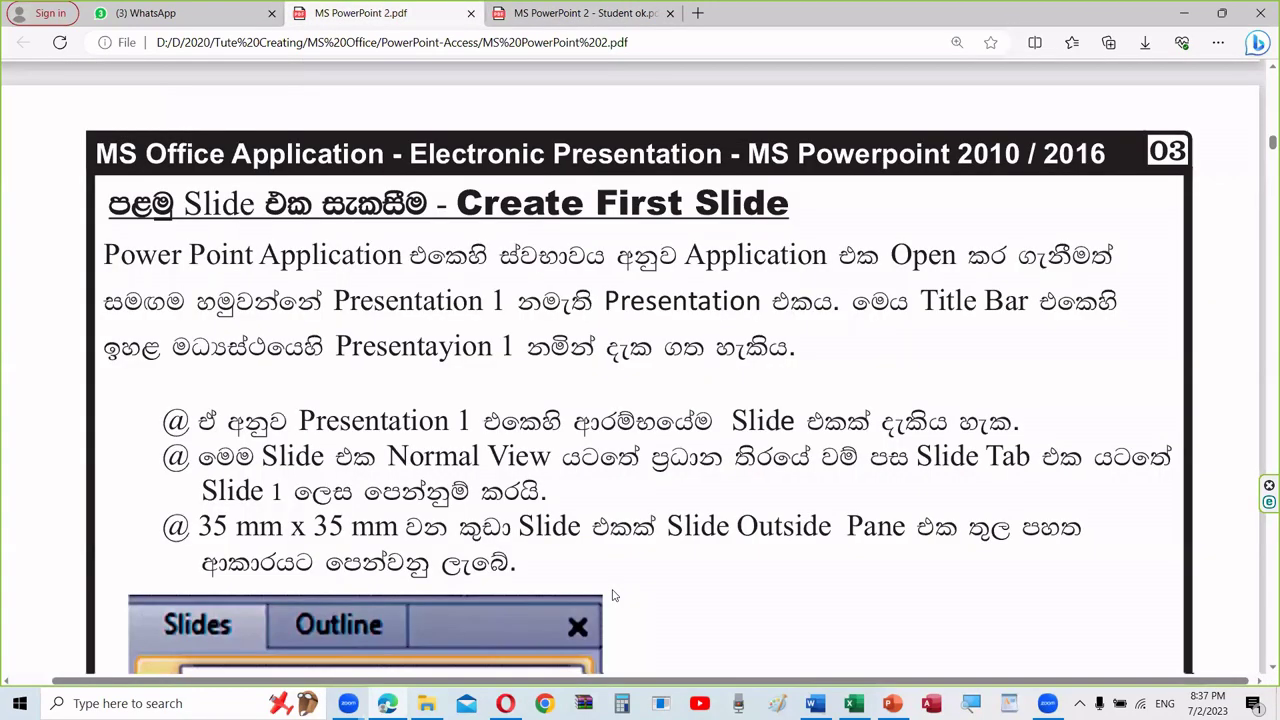
pyautogui.scroll(-3, 613, 595)
pyautogui.scroll(-2, 613, 595)
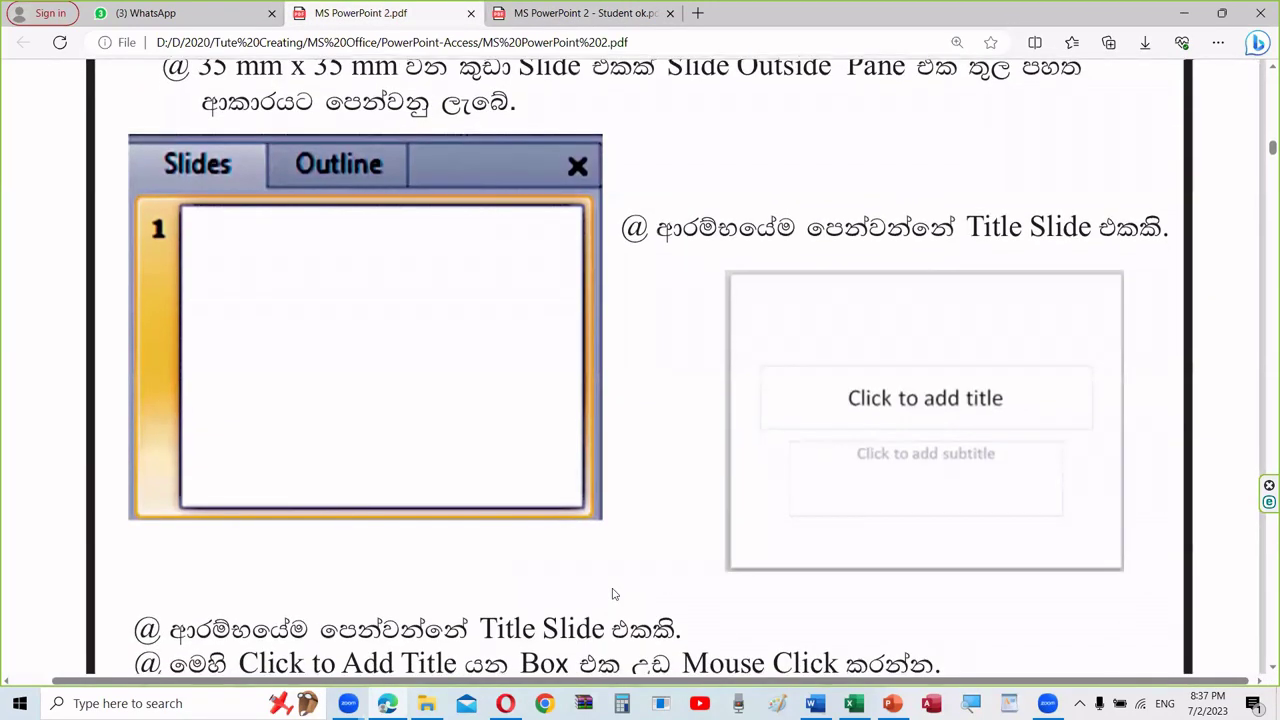
pyautogui.scroll(-1, 614, 594)
pyautogui.scroll(-1, 614, 594)
pyautogui.scroll(-1, 614, 594)
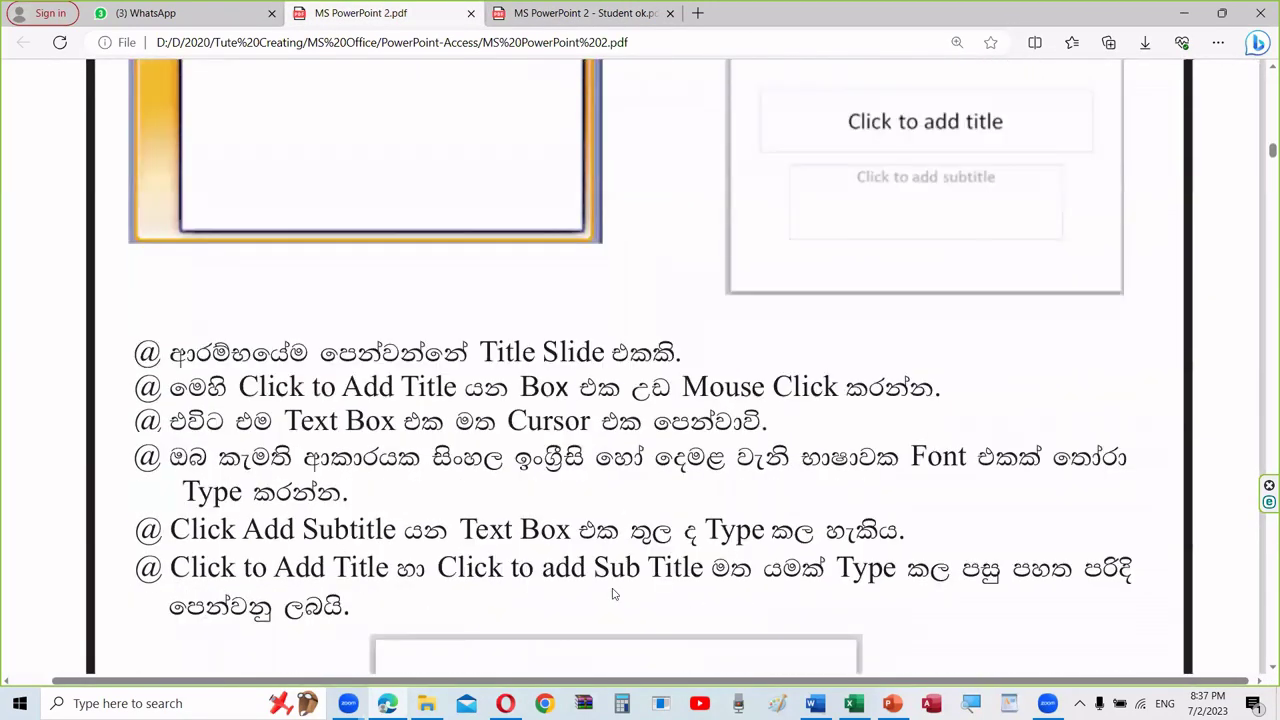
pyautogui.scroll(-4, 613, 594)
pyautogui.scroll(4, 613, 594)
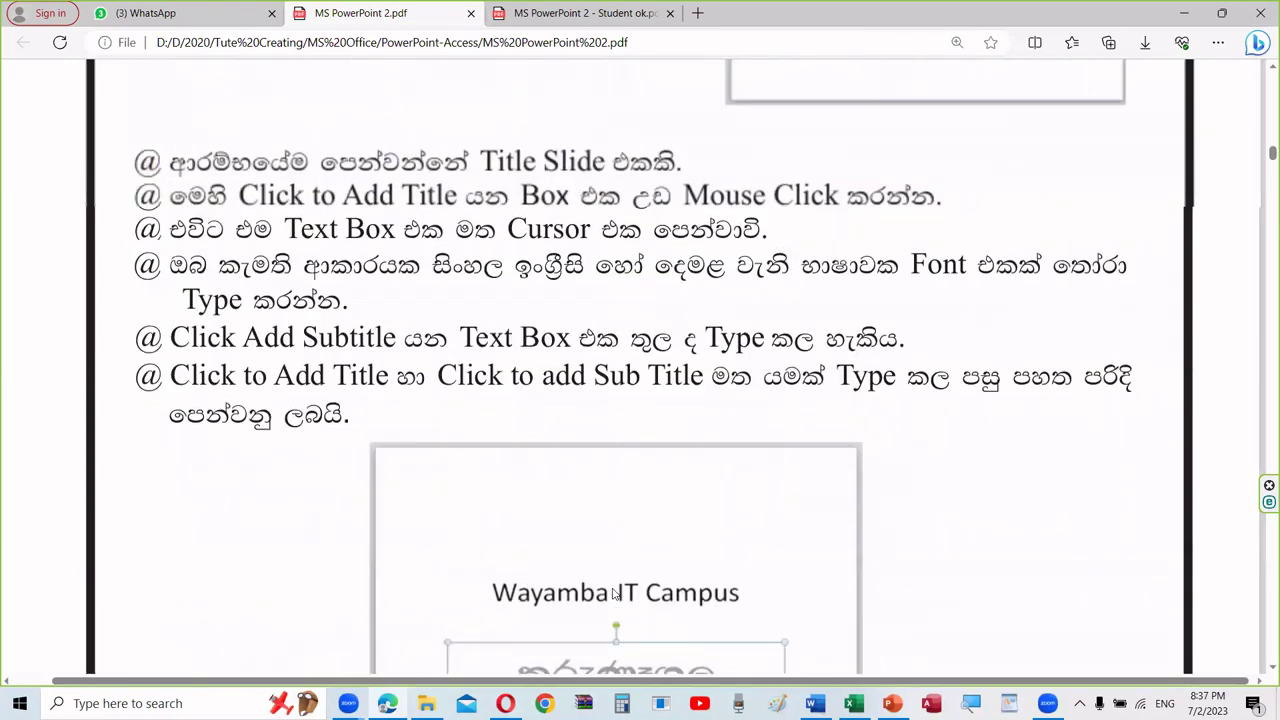
pyautogui.scroll(4, 613, 595)
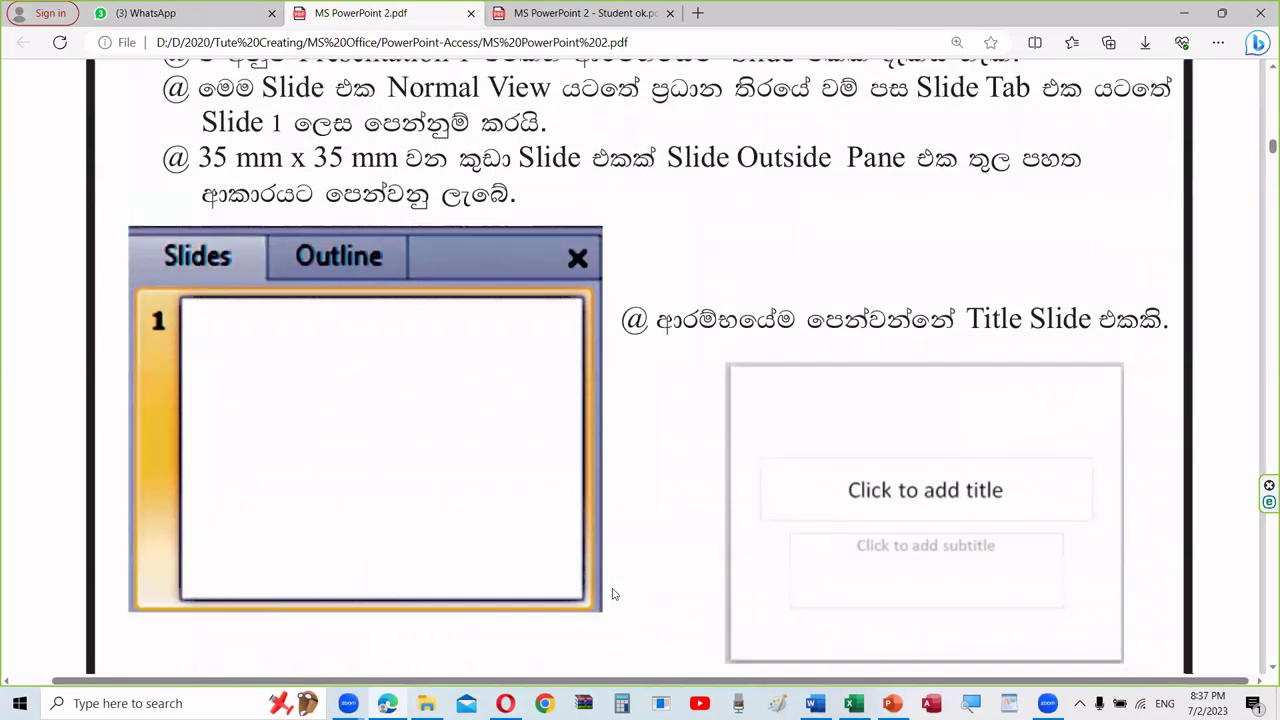
pyautogui.scroll(3, 614, 594)
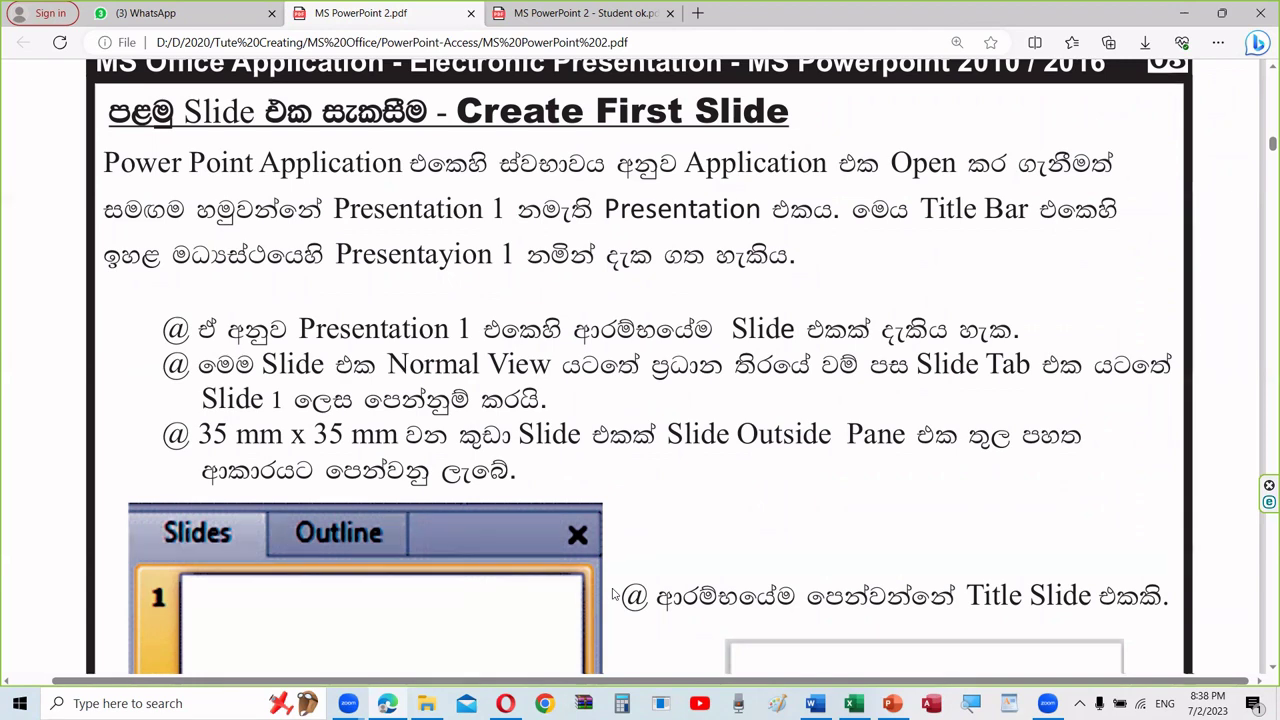
pyautogui.scroll(-2, 614, 594)
pyautogui.scroll(-2, 614, 594)
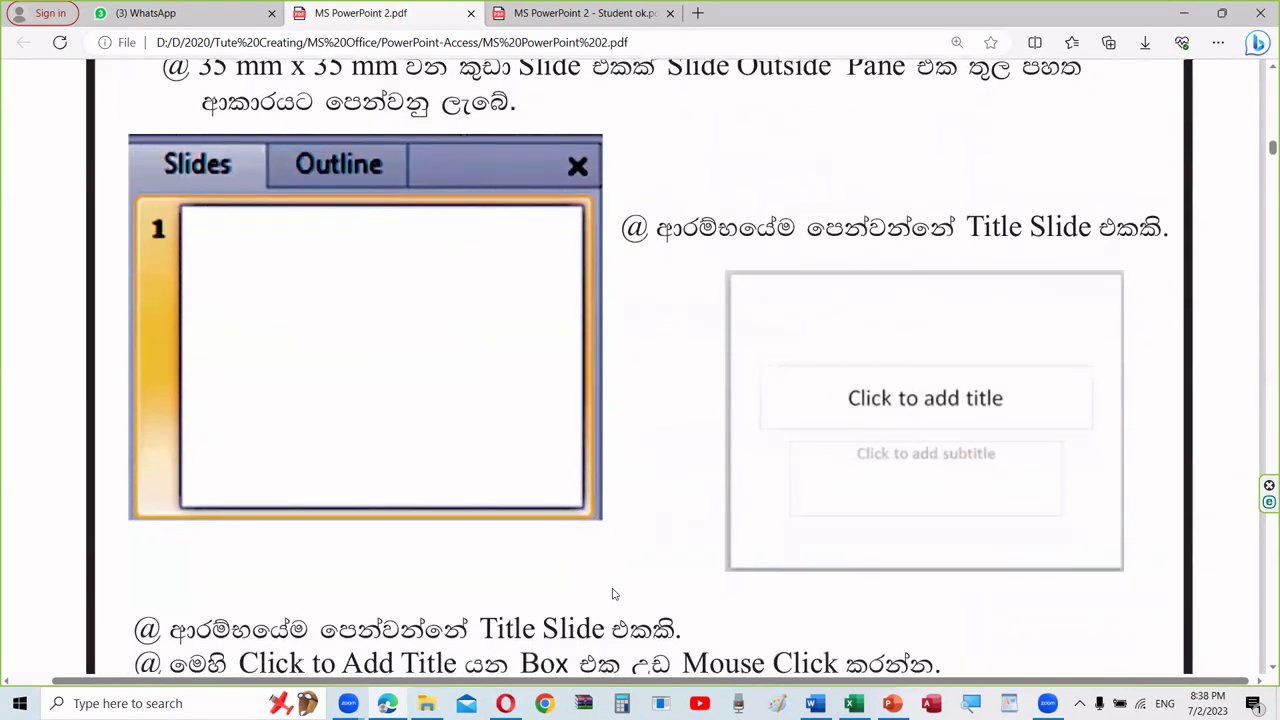
pyautogui.scroll(-2, 614, 594)
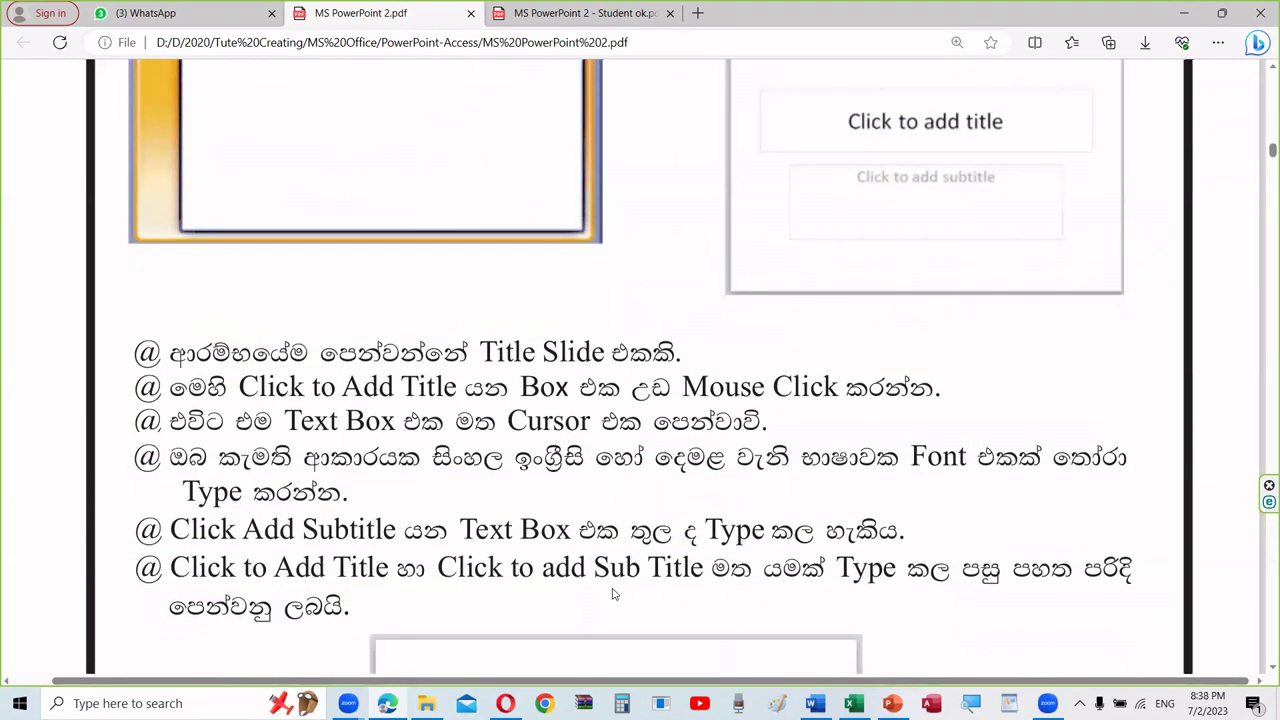
pyautogui.scroll(-3, 614, 594)
pyautogui.scroll(-3, 614, 594)
pyautogui.scroll(-3, 614, 594)
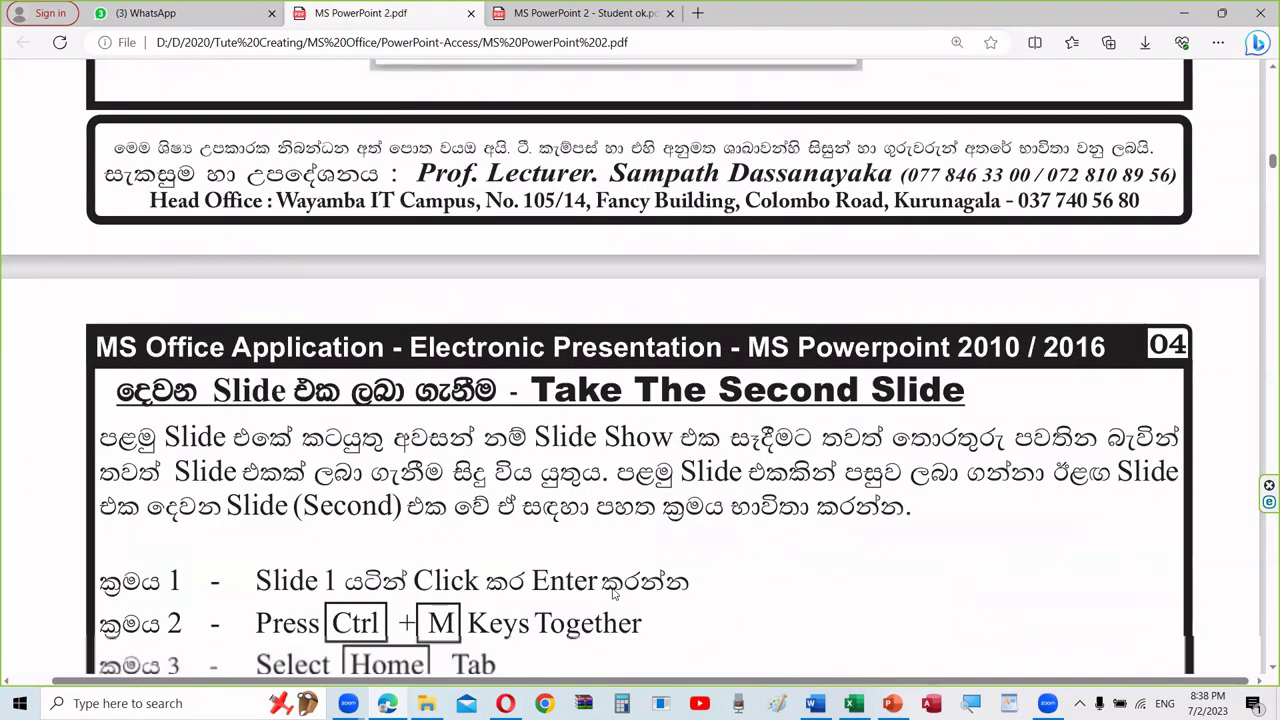
pyautogui.scroll(-3, 614, 594)
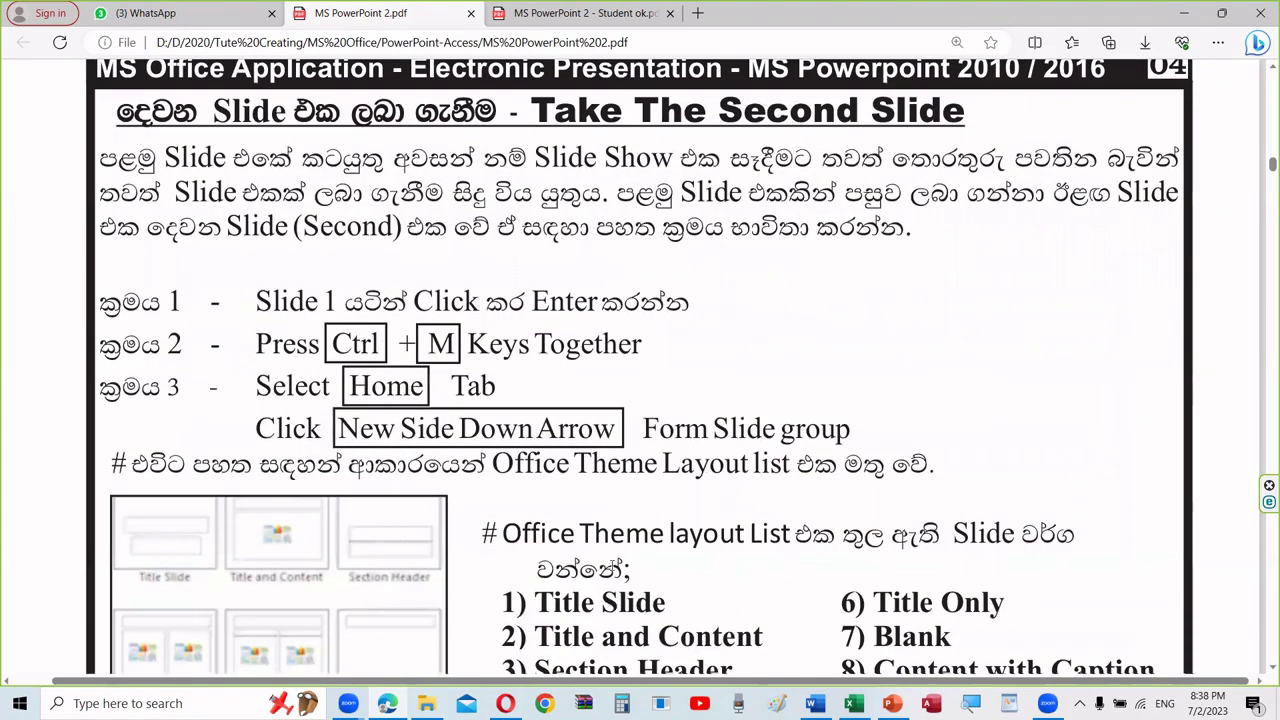
pyautogui.scroll(3, 614, 580)
pyautogui.scroll(-4, 614, 580)
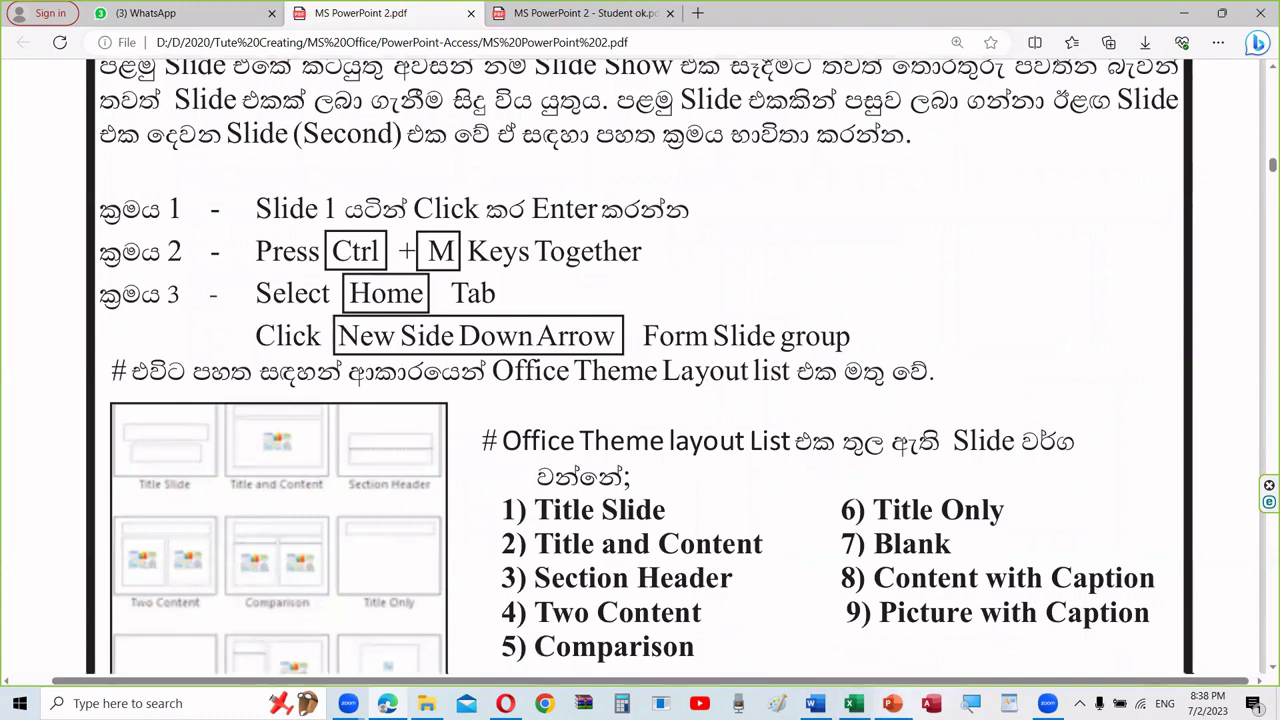
# Step: In Presentation1, delete slide 2 and the other extra slides, then select the title placeholder
pyautogui.click(892, 703)
pyautogui.click(134, 279)
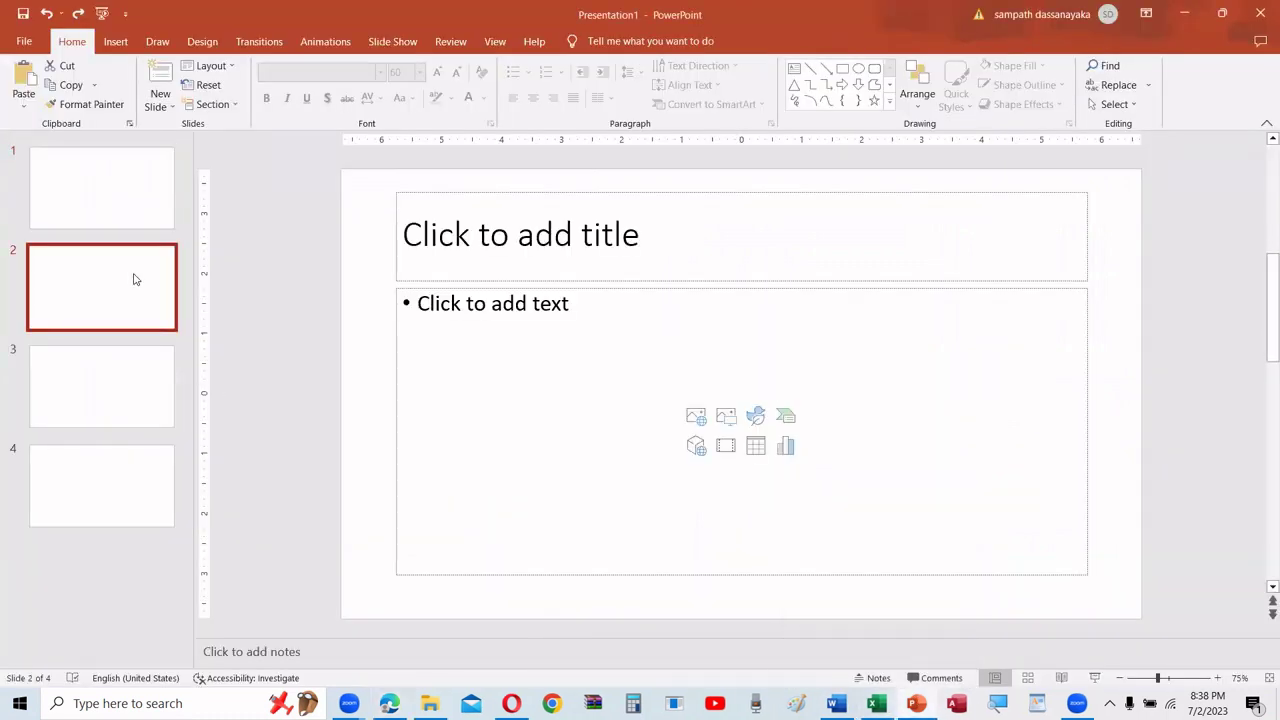
pyautogui.press('Delete')
pyautogui.press('Delete')
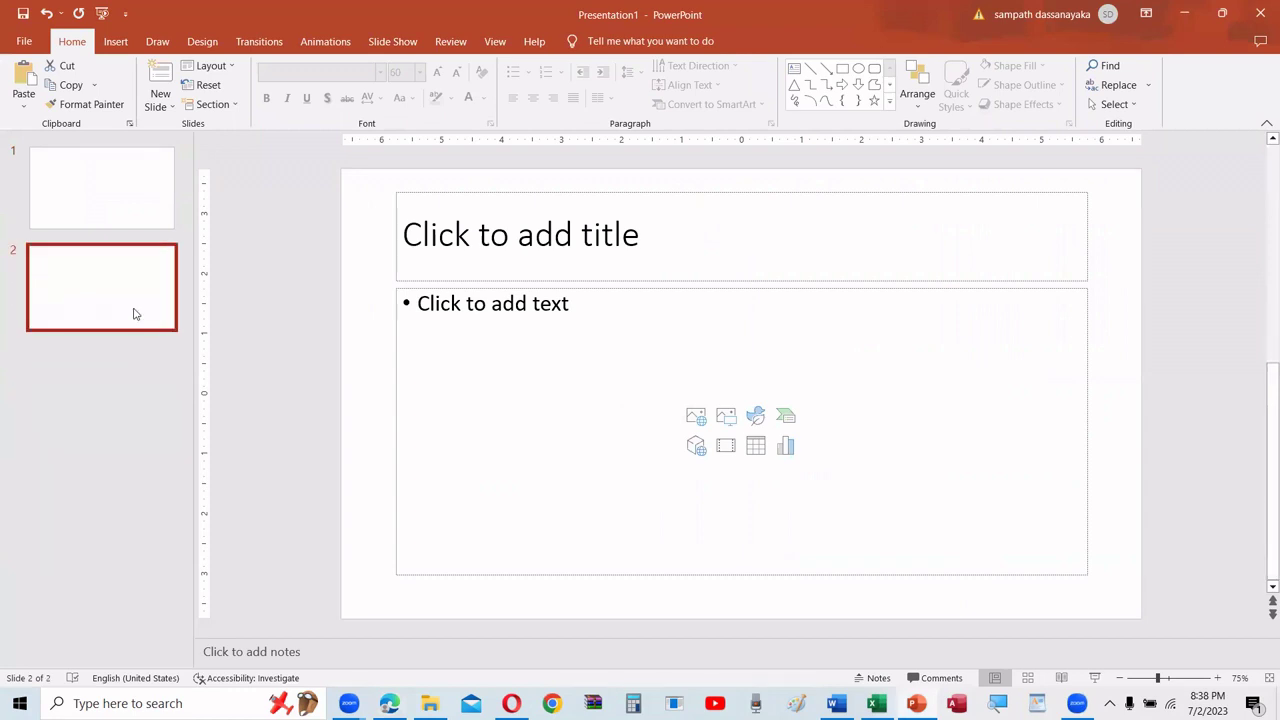
pyautogui.press('Delete')
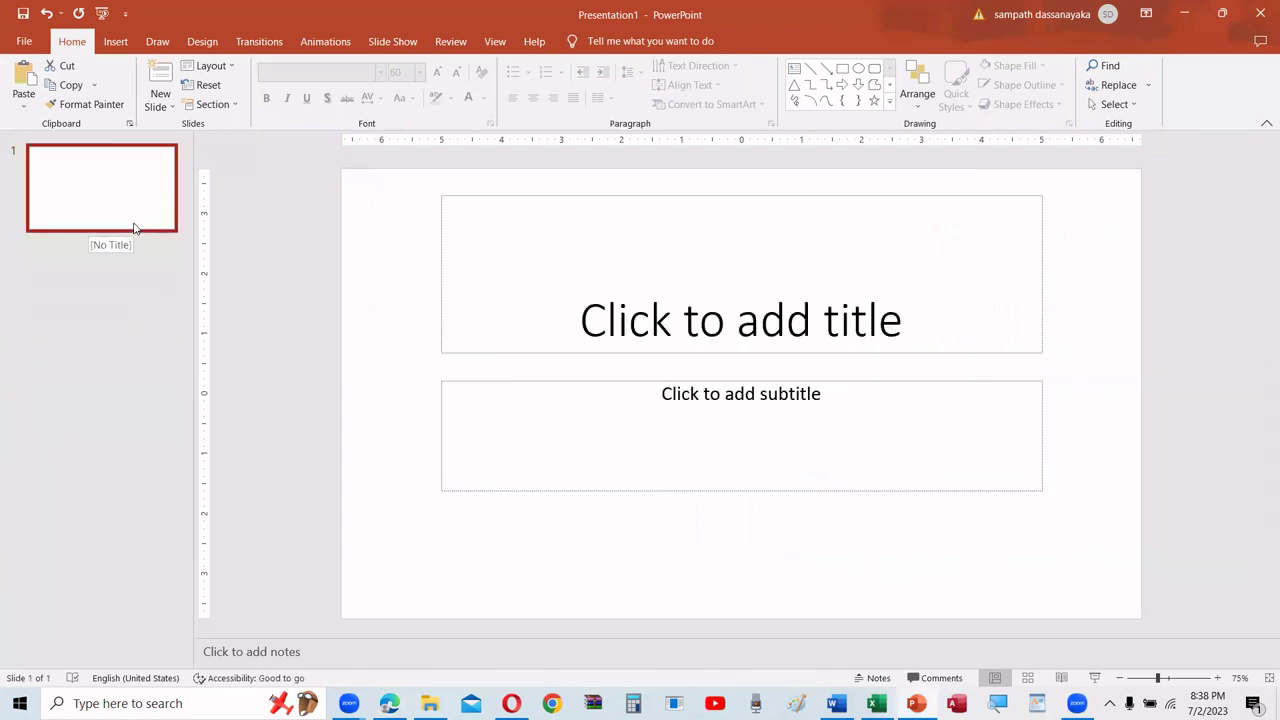
pyautogui.click(690, 333)
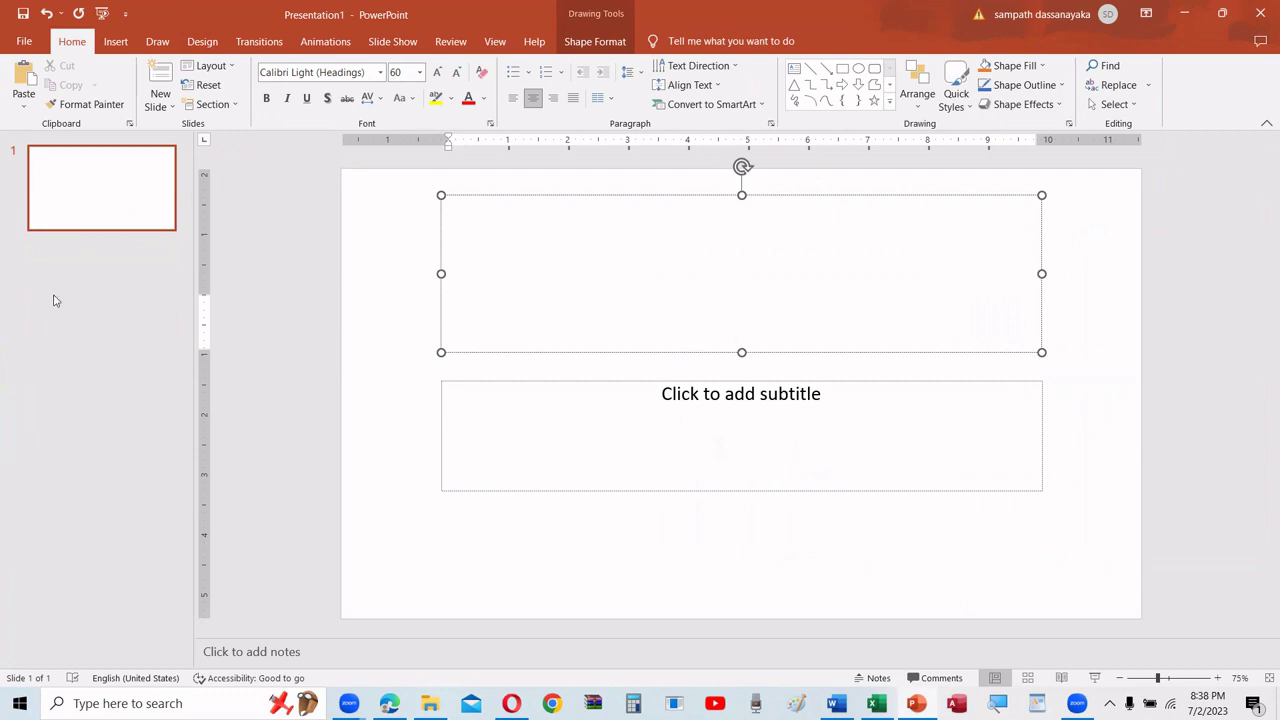
pyautogui.click(71, 248)
pyautogui.click(89, 211)
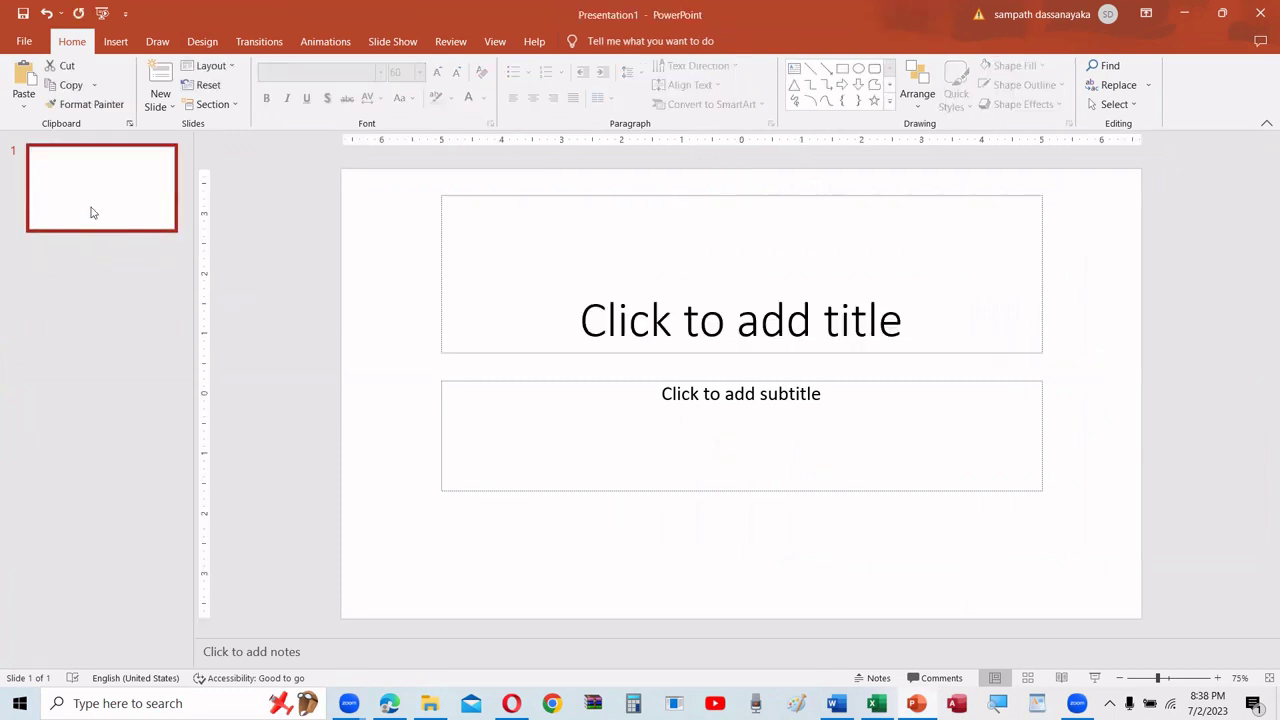
pyautogui.click(697, 339)
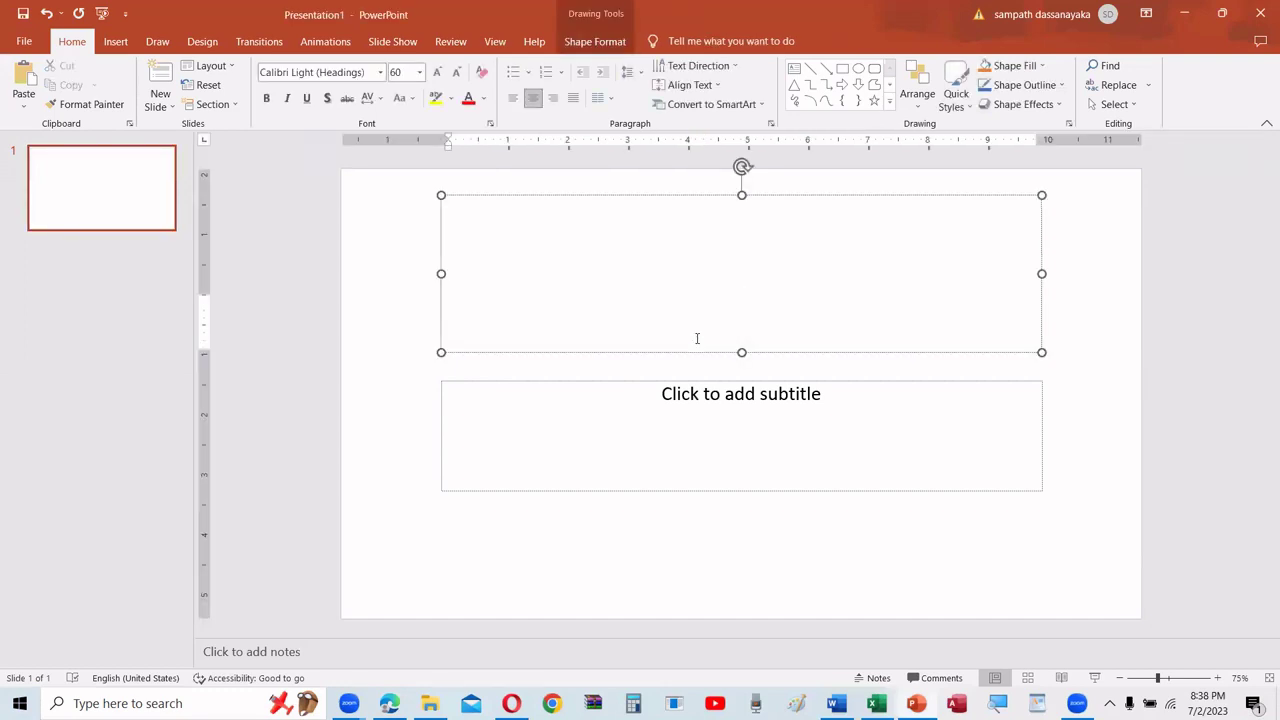
pyautogui.write('He')
pyautogui.write('llo')
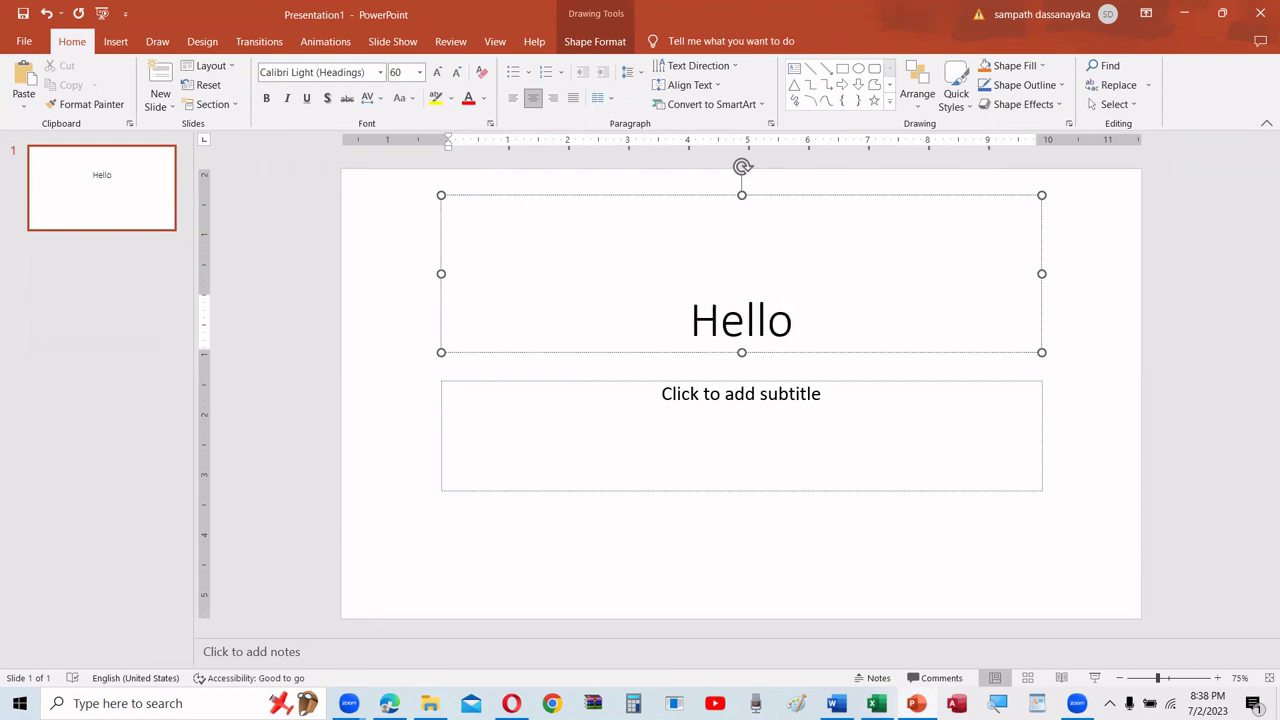
pyautogui.click(735, 403)
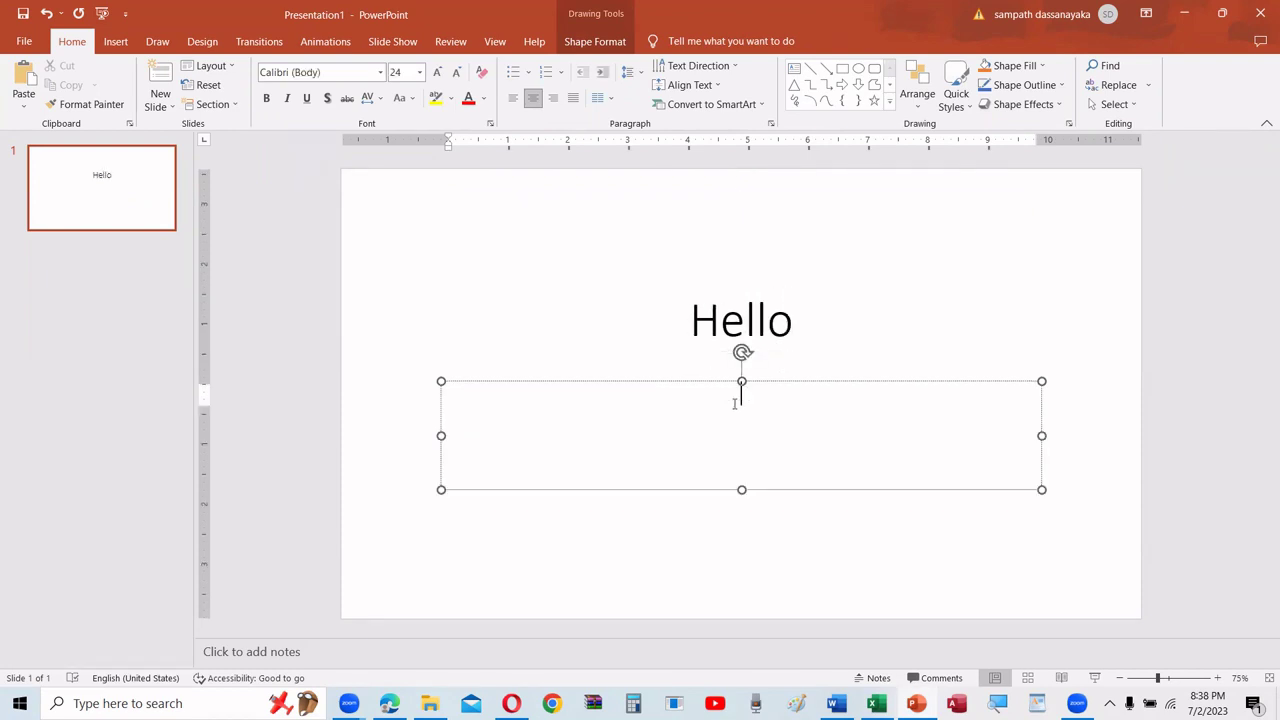
pyautogui.write('How')
pyautogui.write(' are')
pyautogui.write(' you')
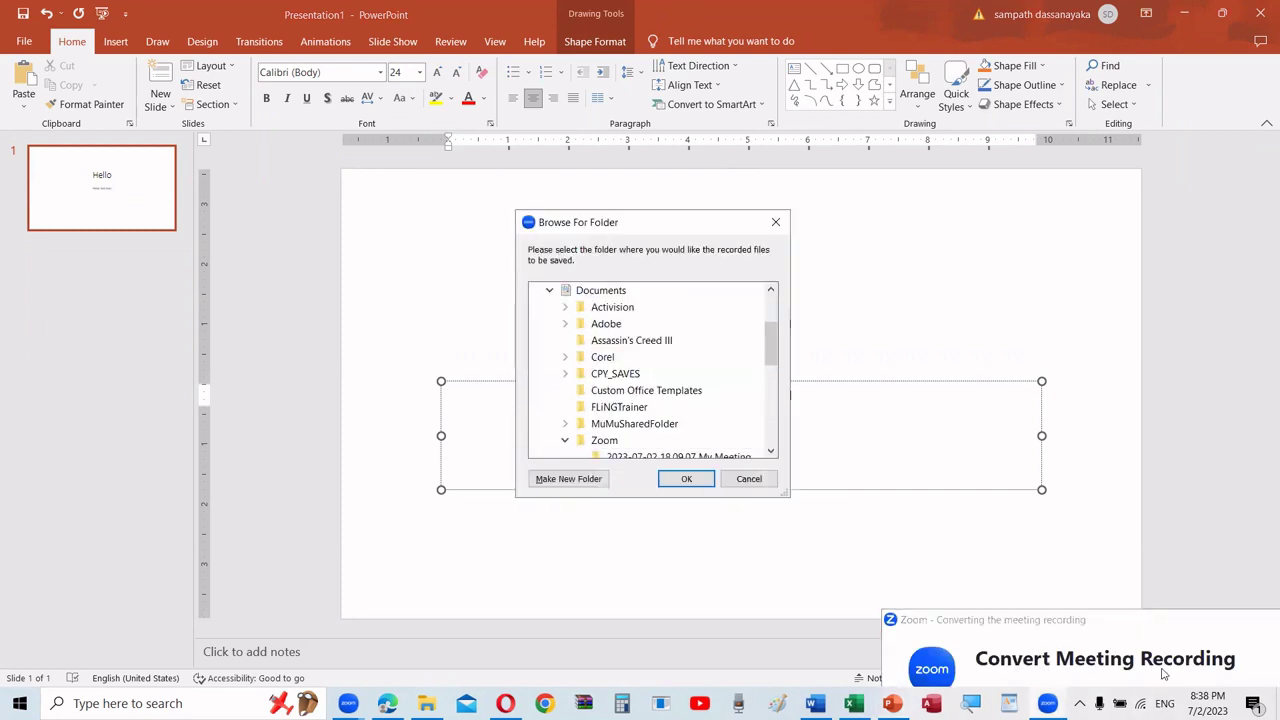
pyautogui.click(676, 476)
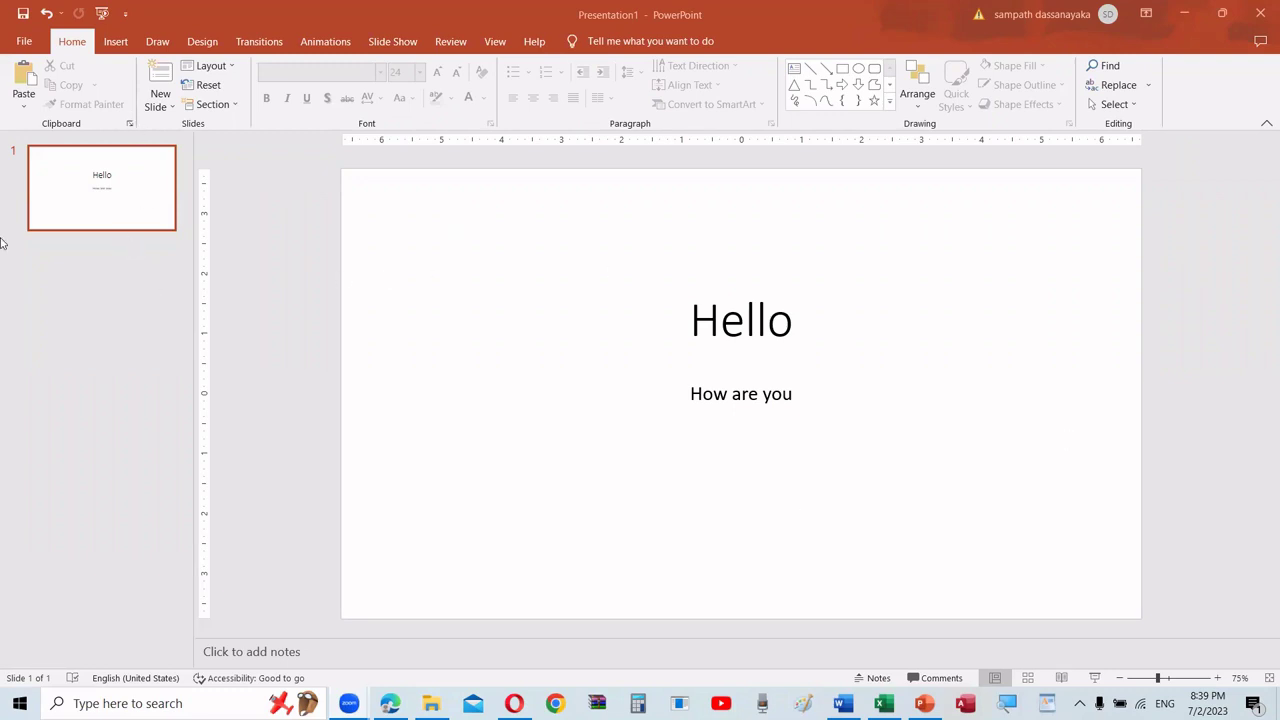
pyautogui.click(73, 254)
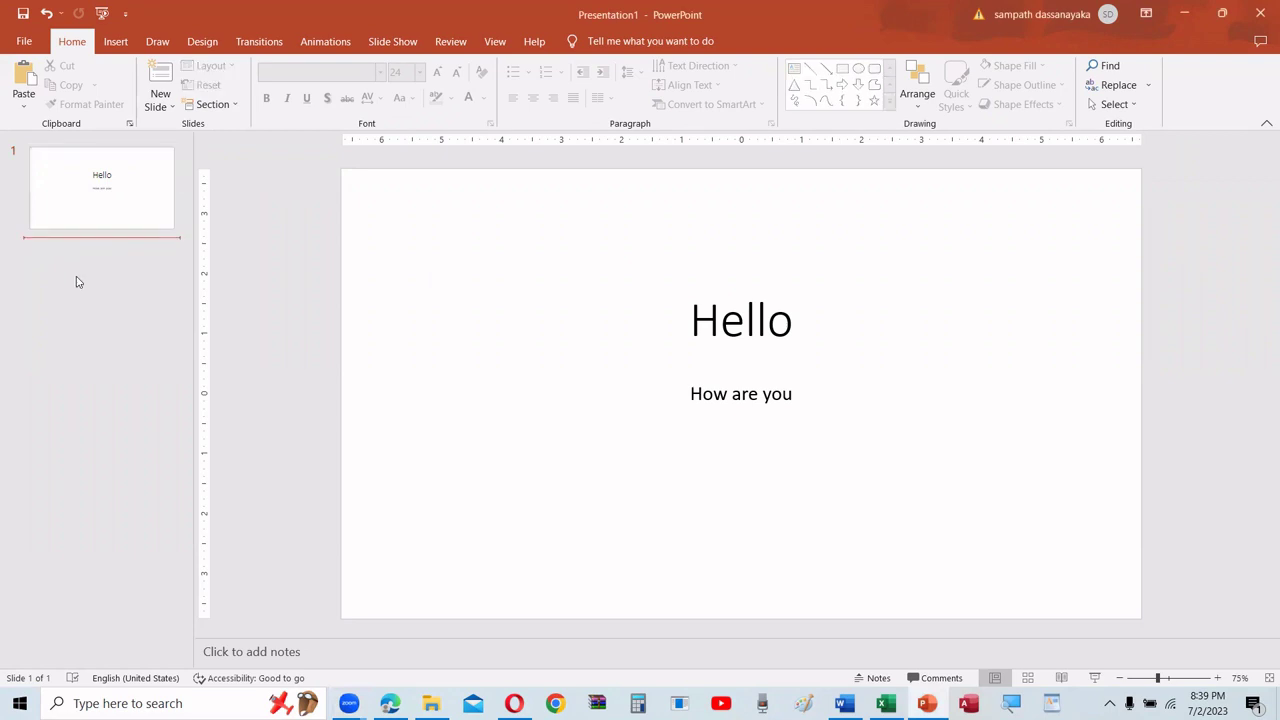
# Step: Switch to Edge and scroll the handout to the nine Office Theme slide layouts
pyautogui.click(390, 703)
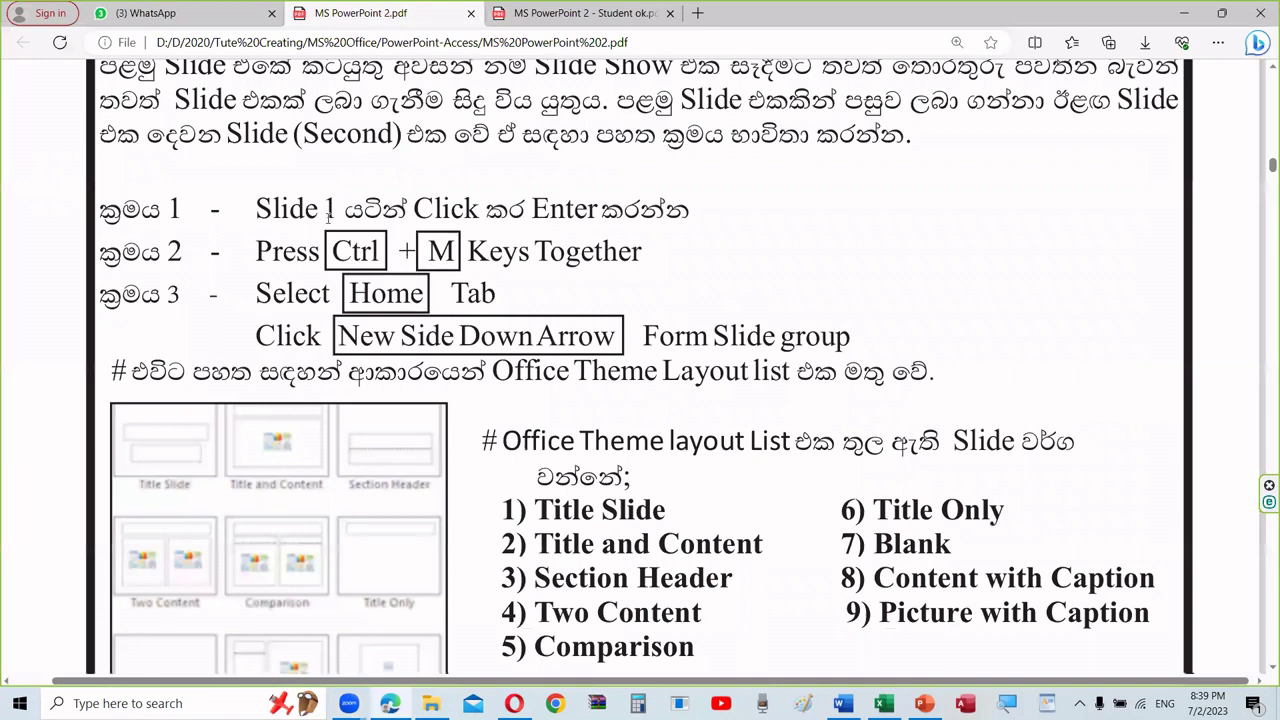
pyautogui.scroll(3, 328, 218)
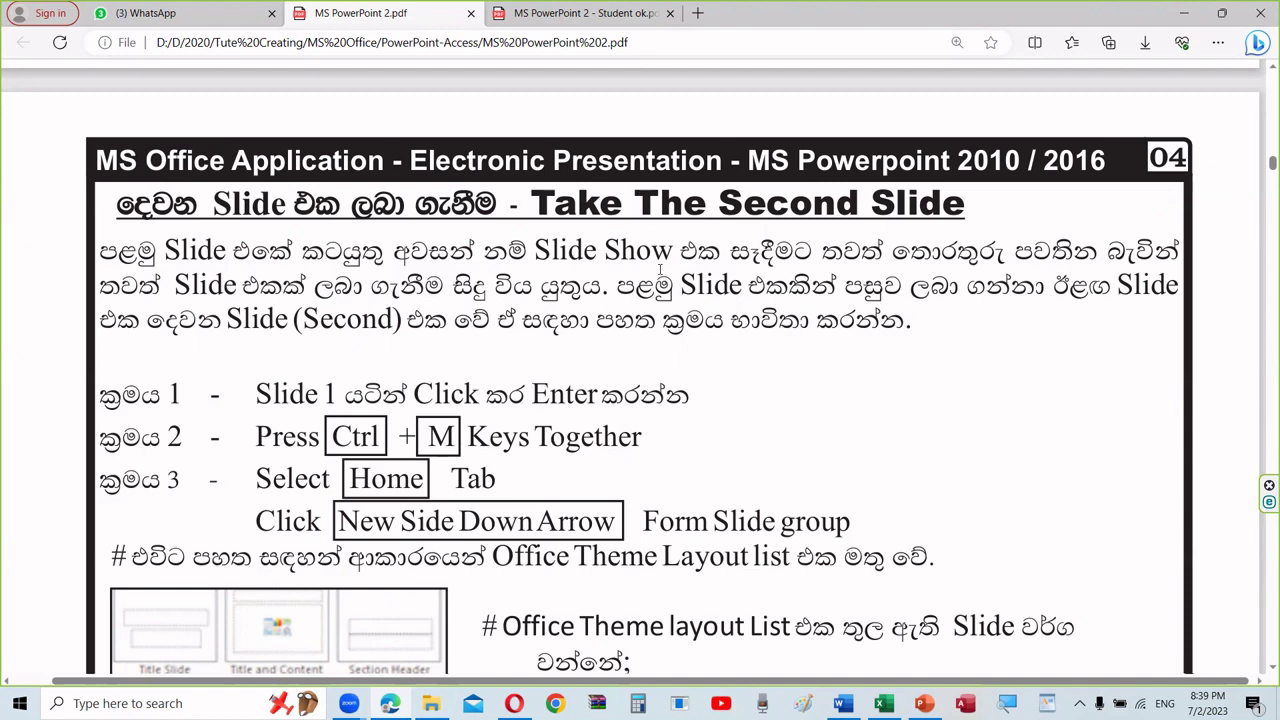
pyautogui.scroll(-3, 862, 418)
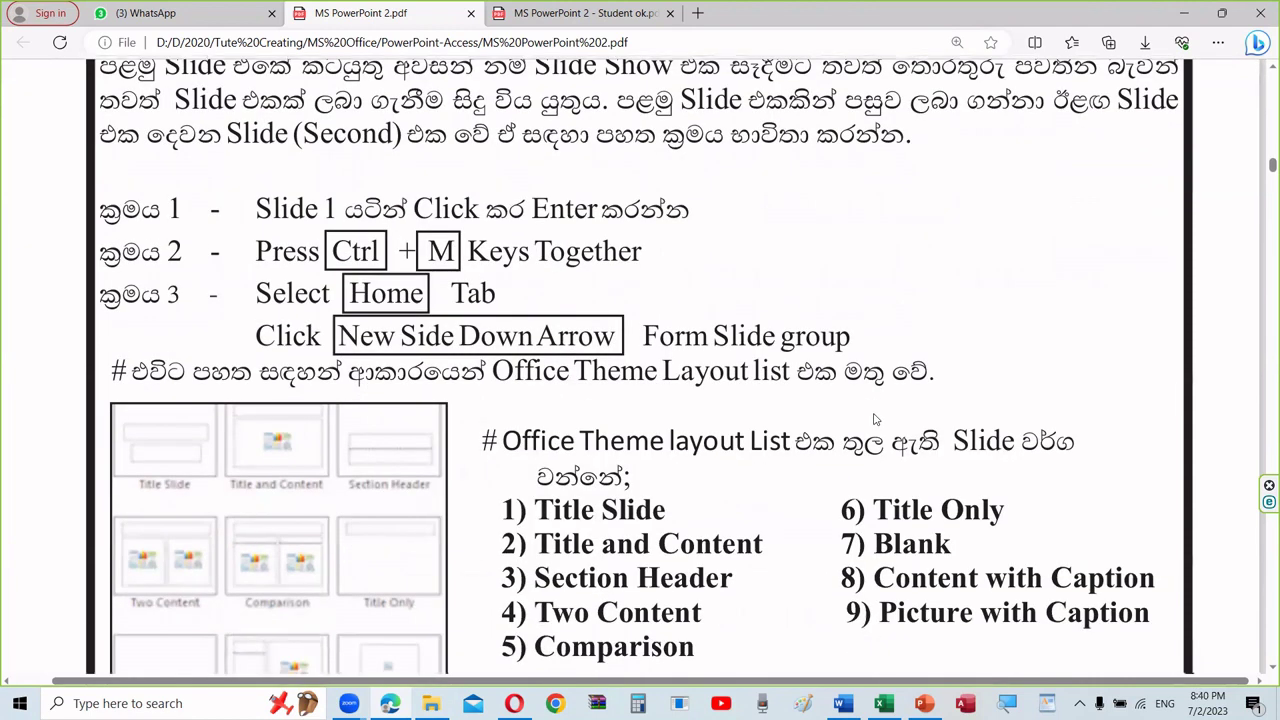
pyautogui.scroll(-2, 862, 418)
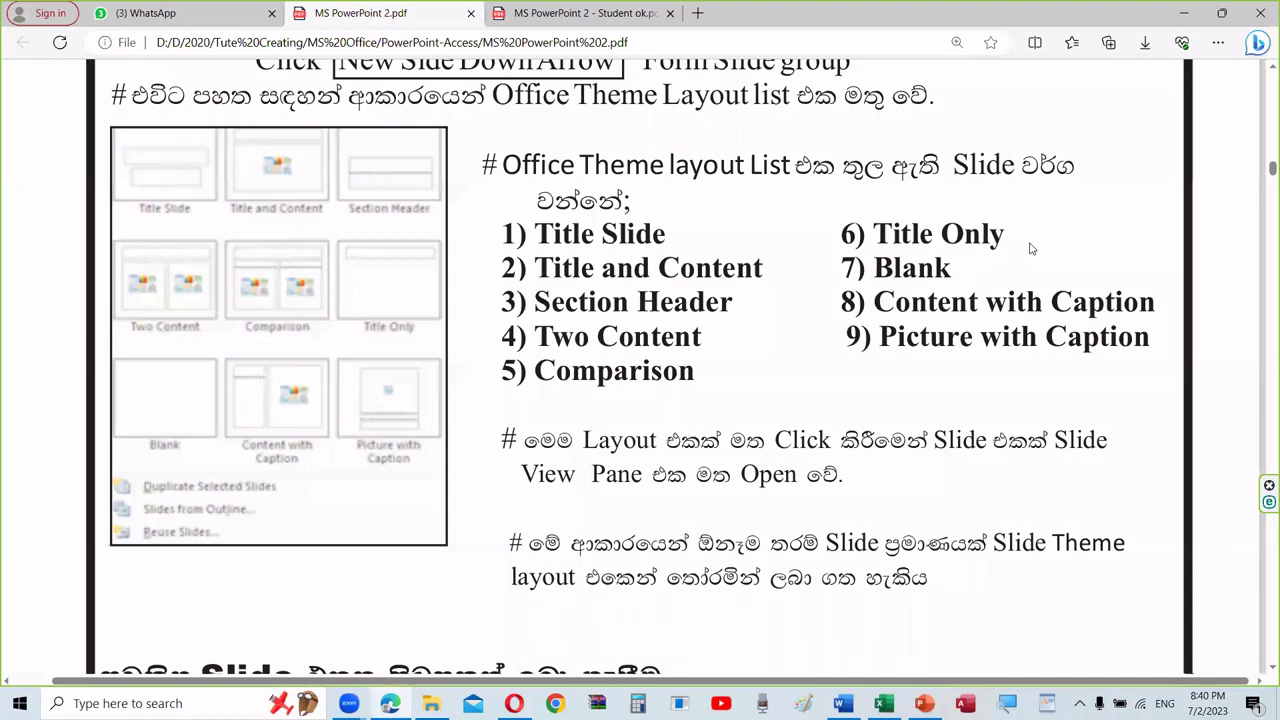
# Step: Review the slide layout list once more, then return to the Hello title slide in PowerPoint
pyautogui.scroll(5, 1000, 240)
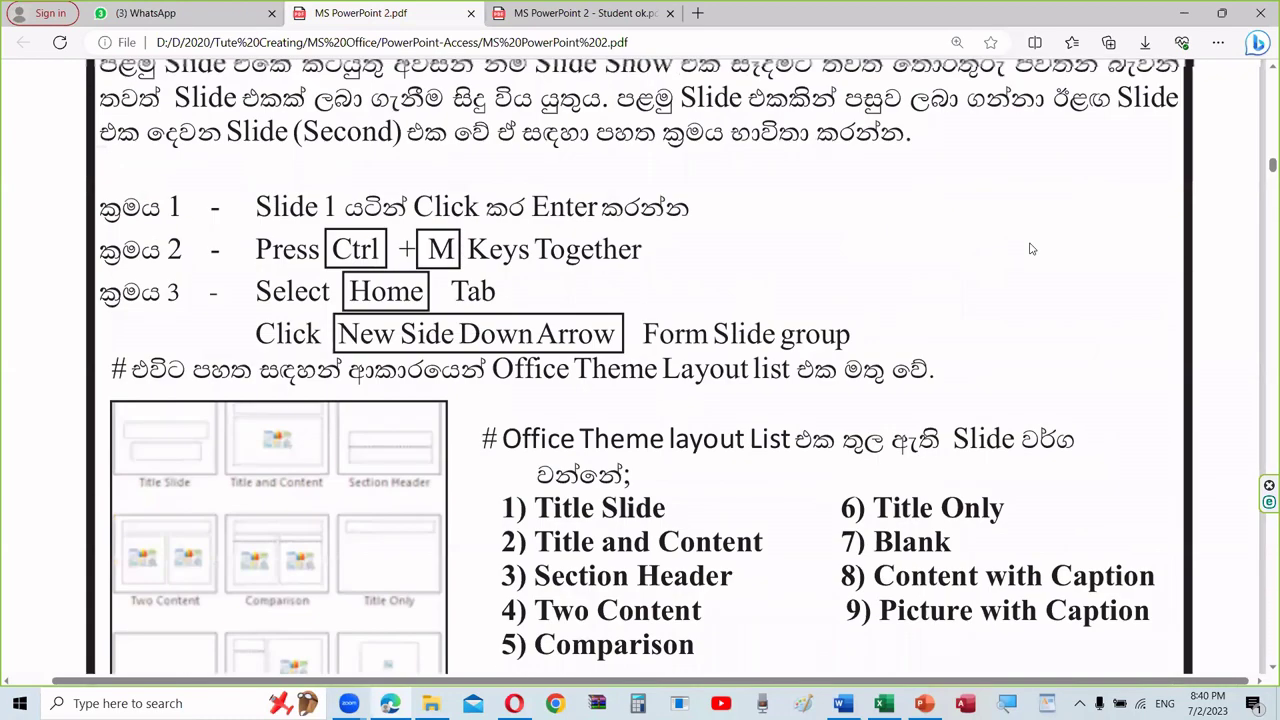
pyautogui.scroll(-3, 948, 225)
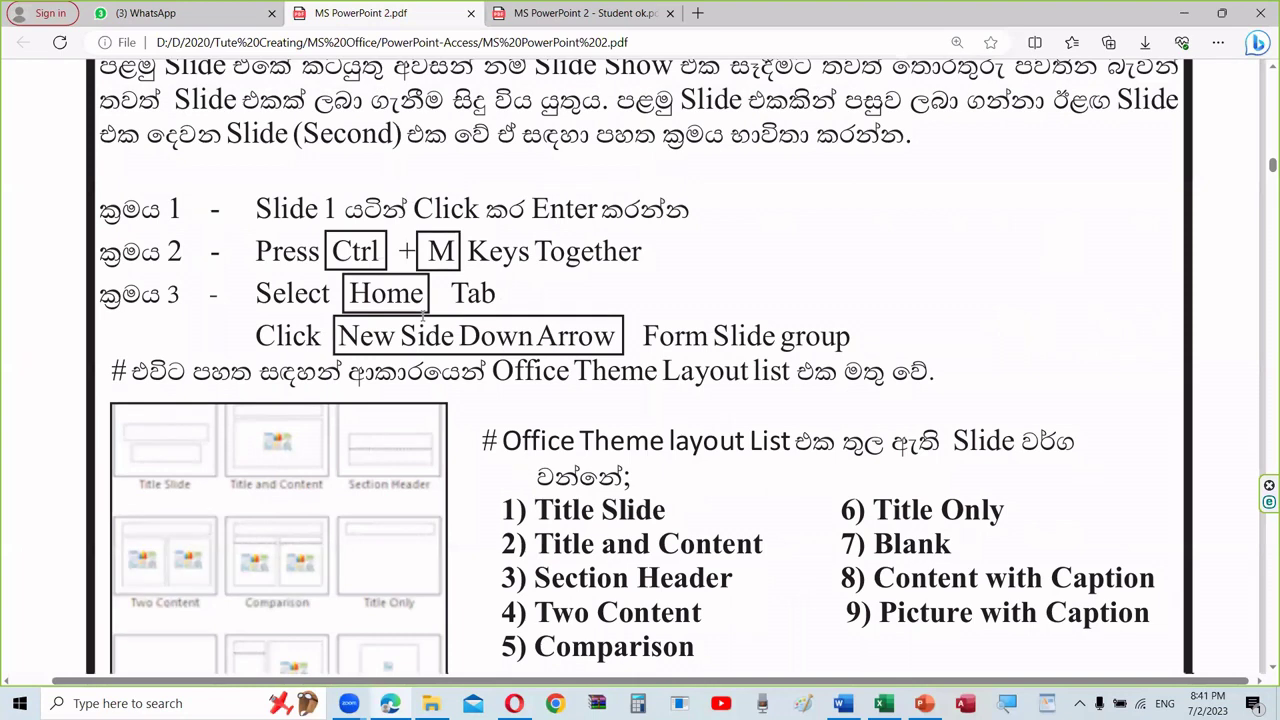
pyautogui.scroll(-2, 424, 312)
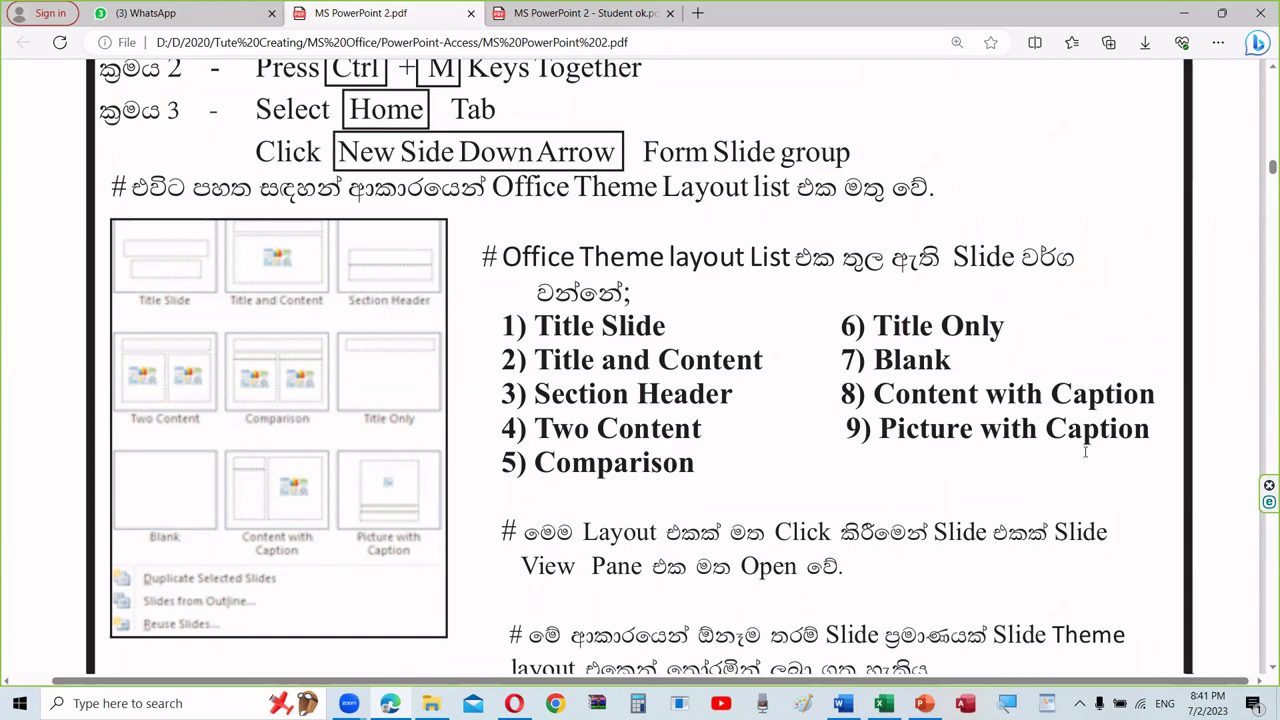
pyautogui.click(924, 703)
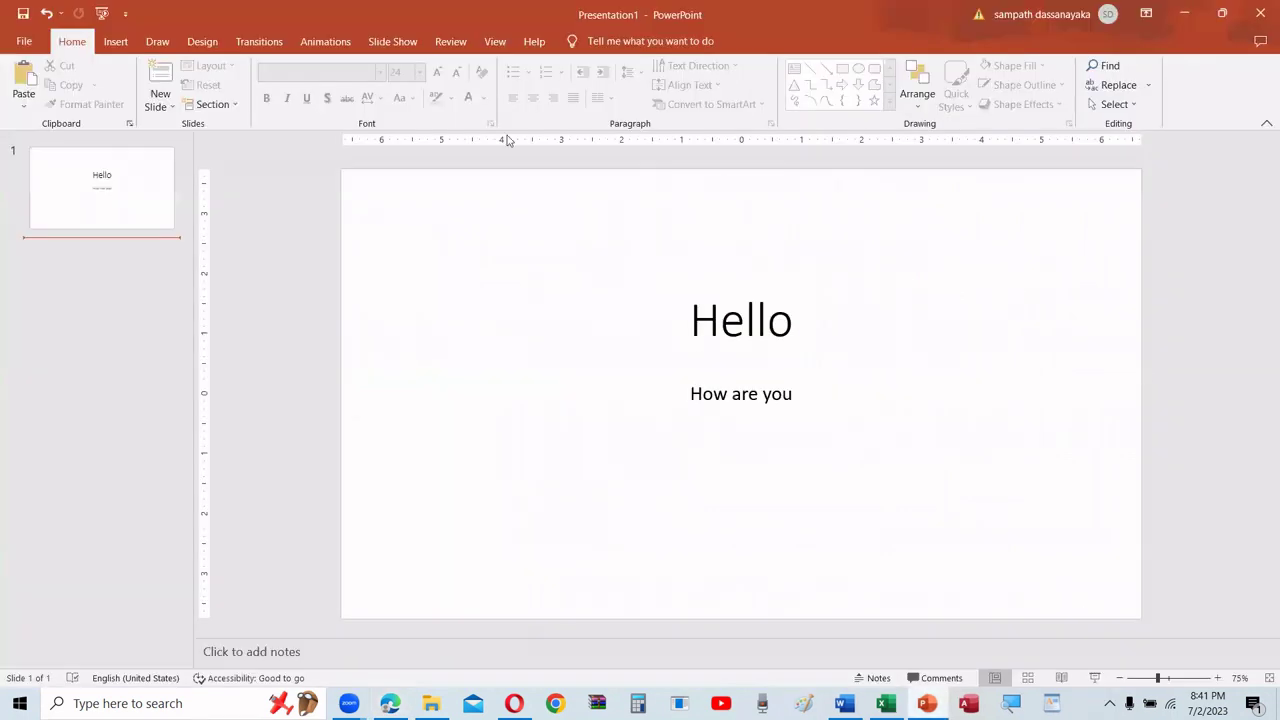
pyautogui.click(152, 231)
pyautogui.click(97, 202)
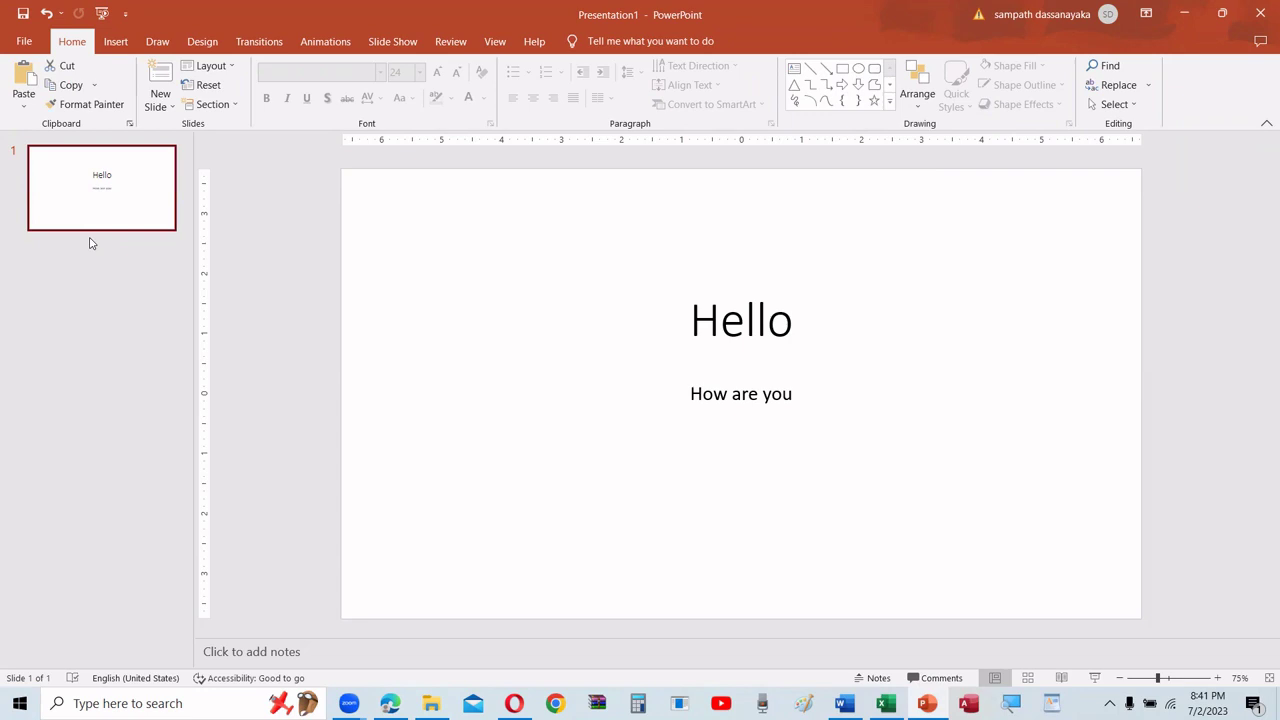
pyautogui.click(90, 243)
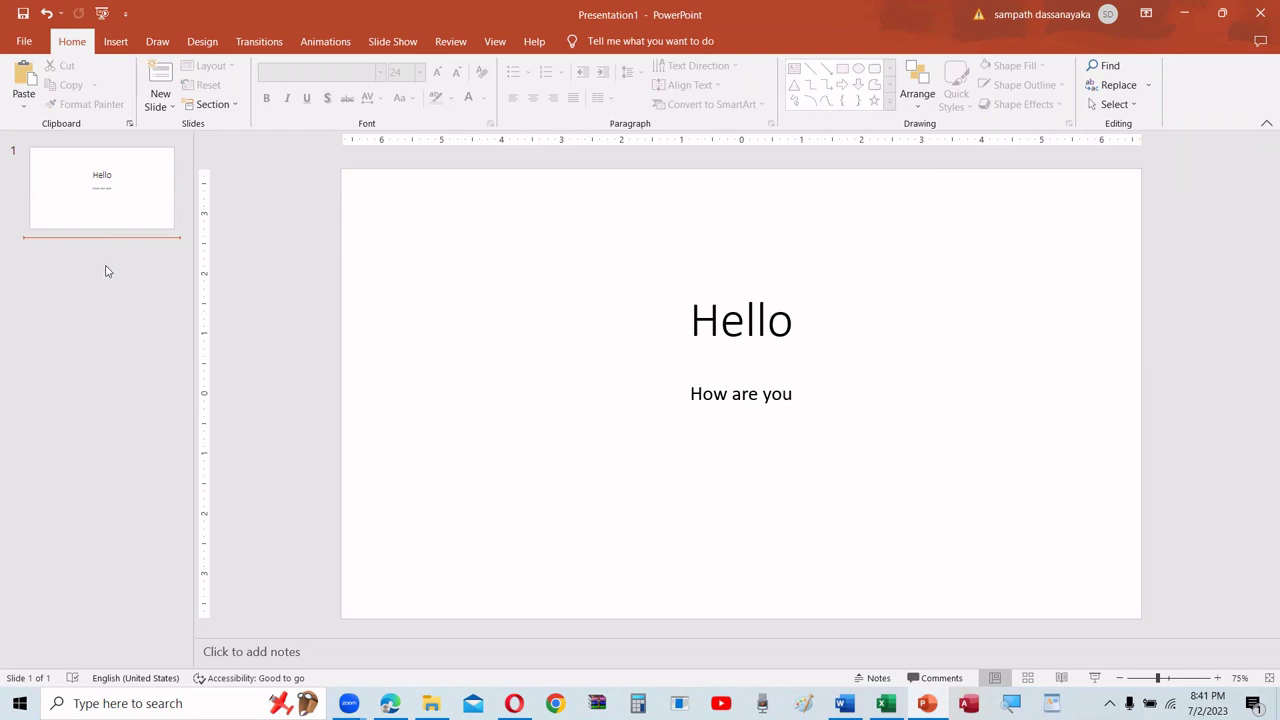
pyautogui.press('Return')
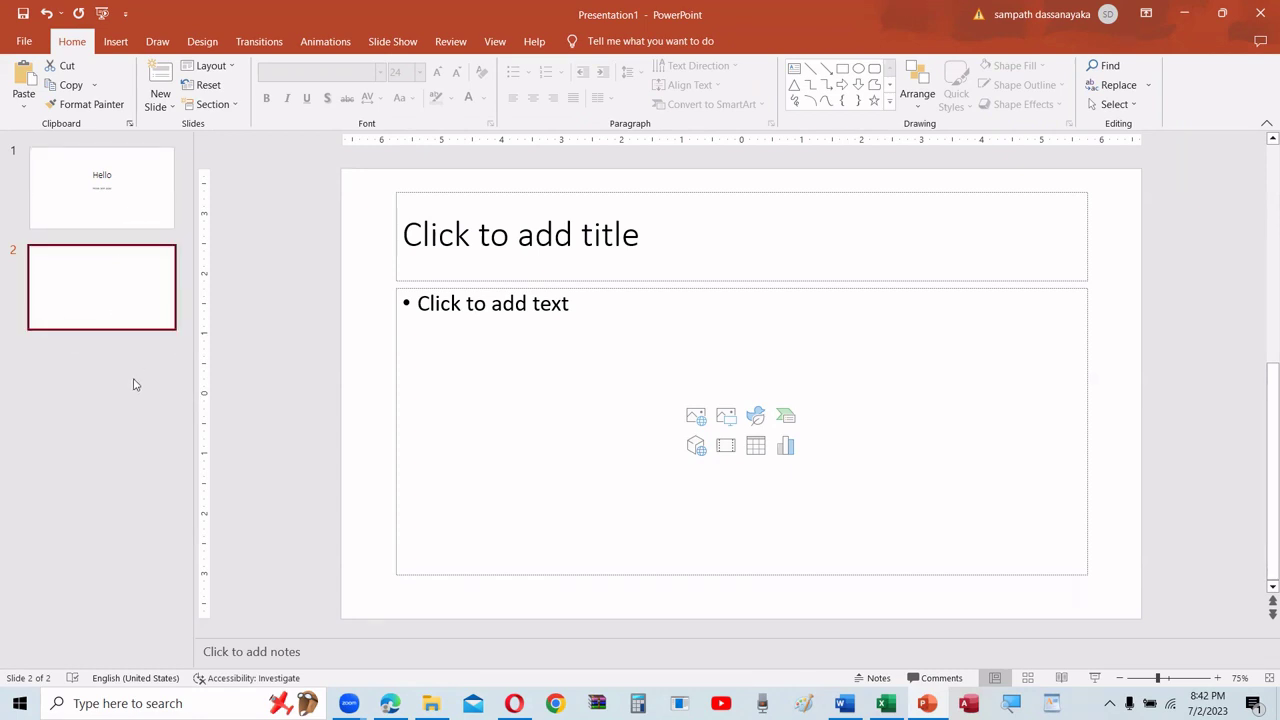
pyautogui.hotkey('ctrl', 'm')
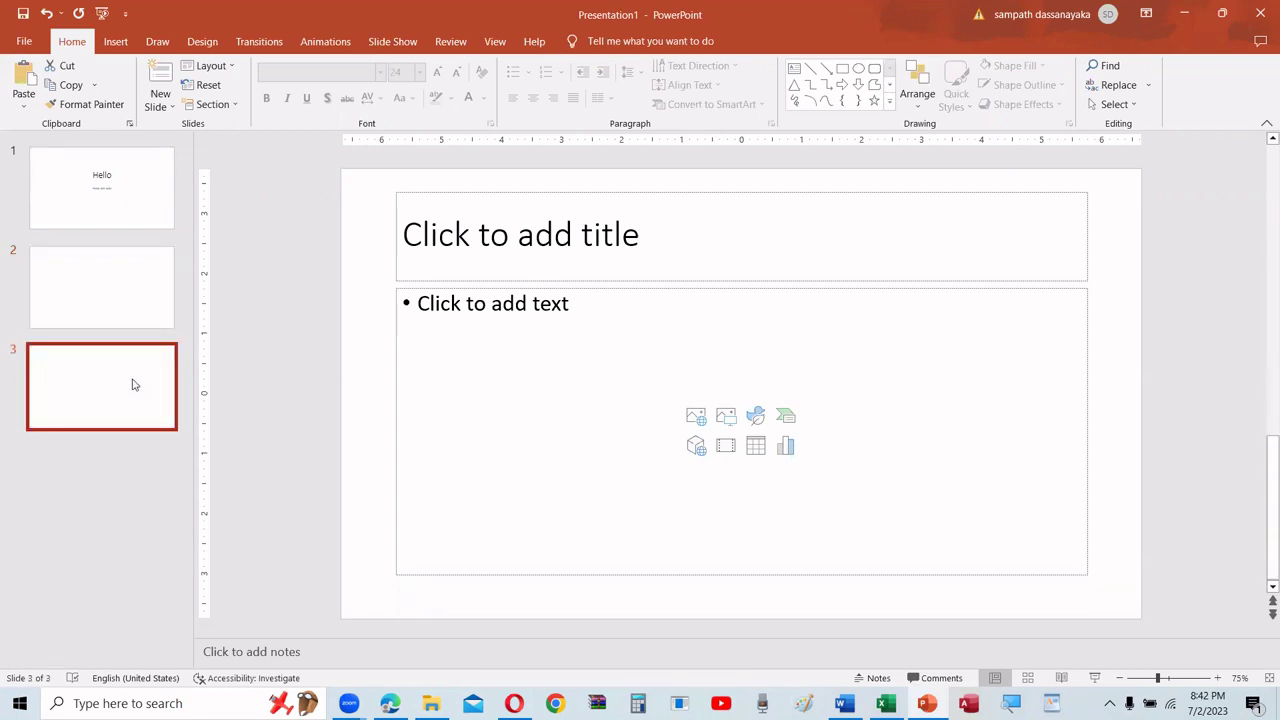
pyautogui.press('Delete')
pyautogui.press('Delete')
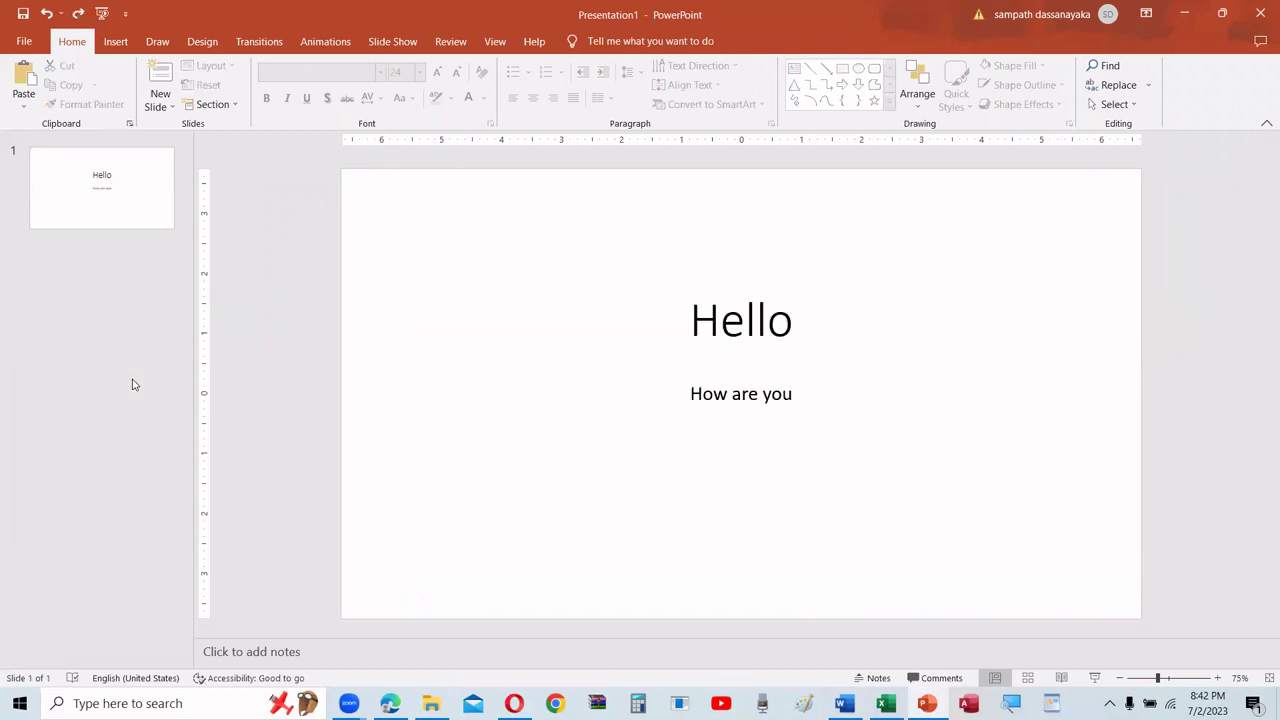
# Step: Insert two new slides after the Hello slide using Enter and Ctrl+M
pyautogui.click(113, 240)
pyautogui.press('Return')
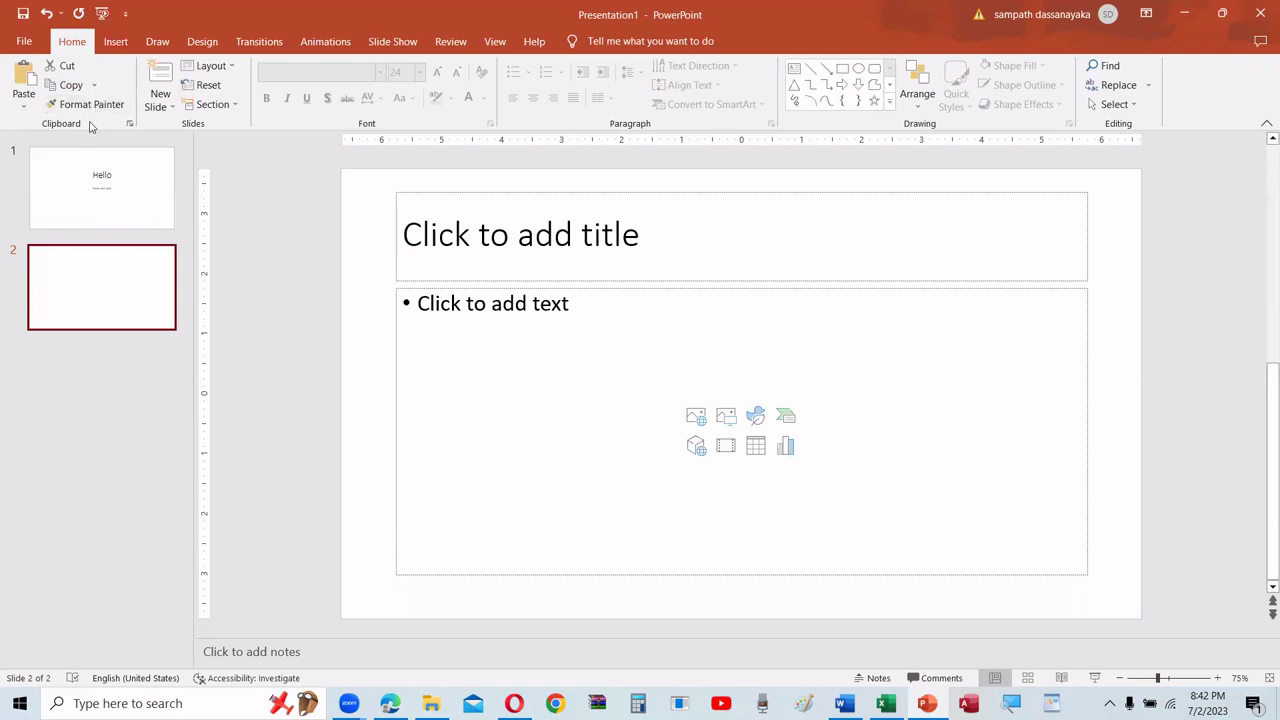
pyautogui.hotkey('ctrl', 'm')
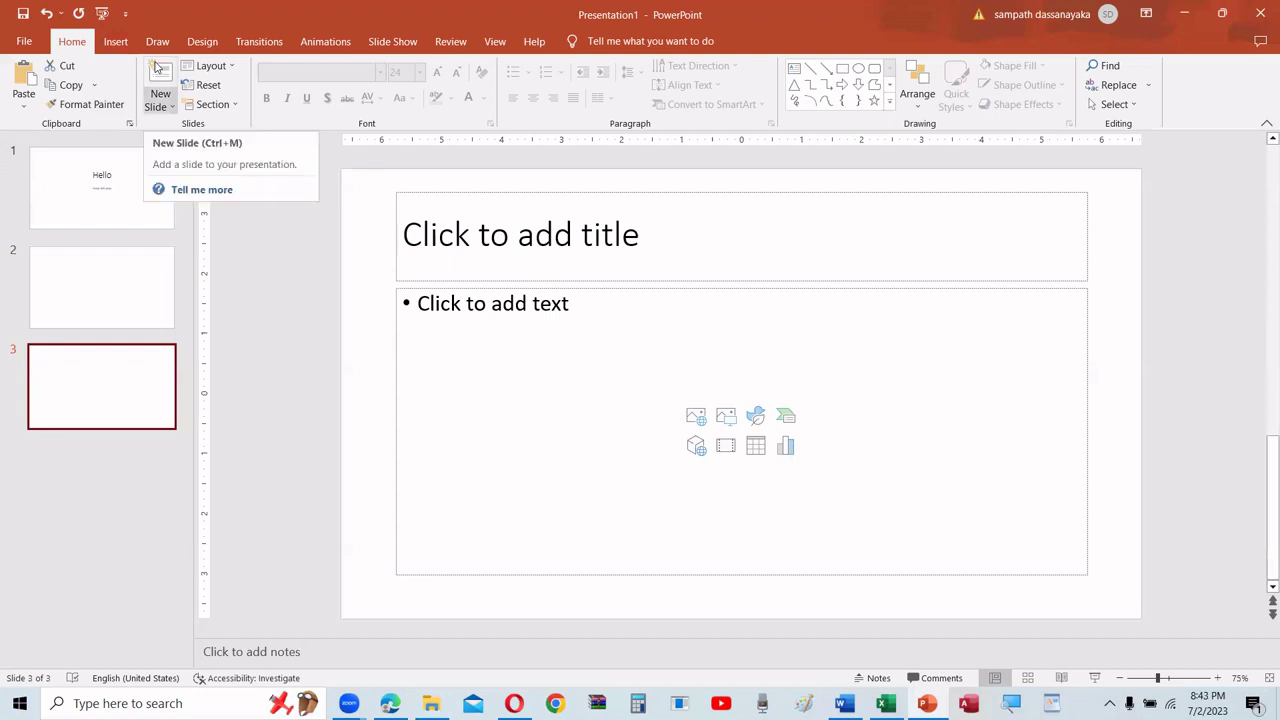
# Step: Add a Two Content slide and a Content with Caption slide from the New Slide menu
pyautogui.click(157, 66)
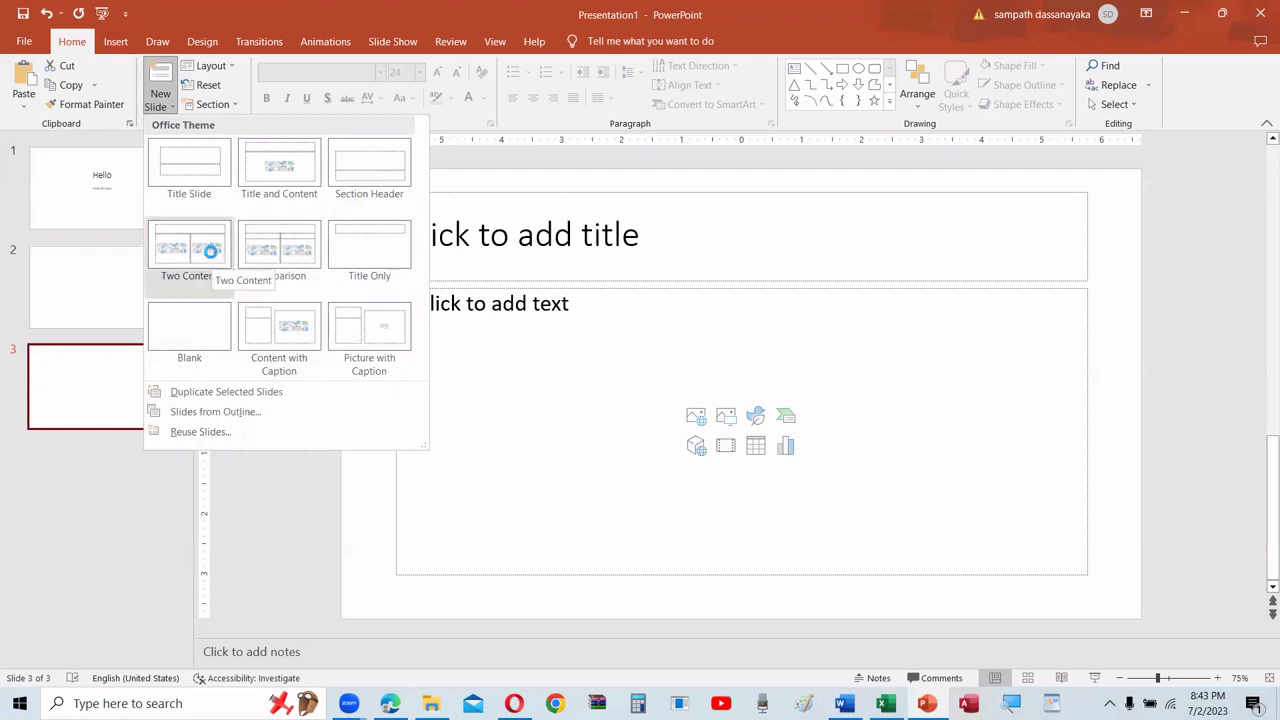
pyautogui.click(211, 258)
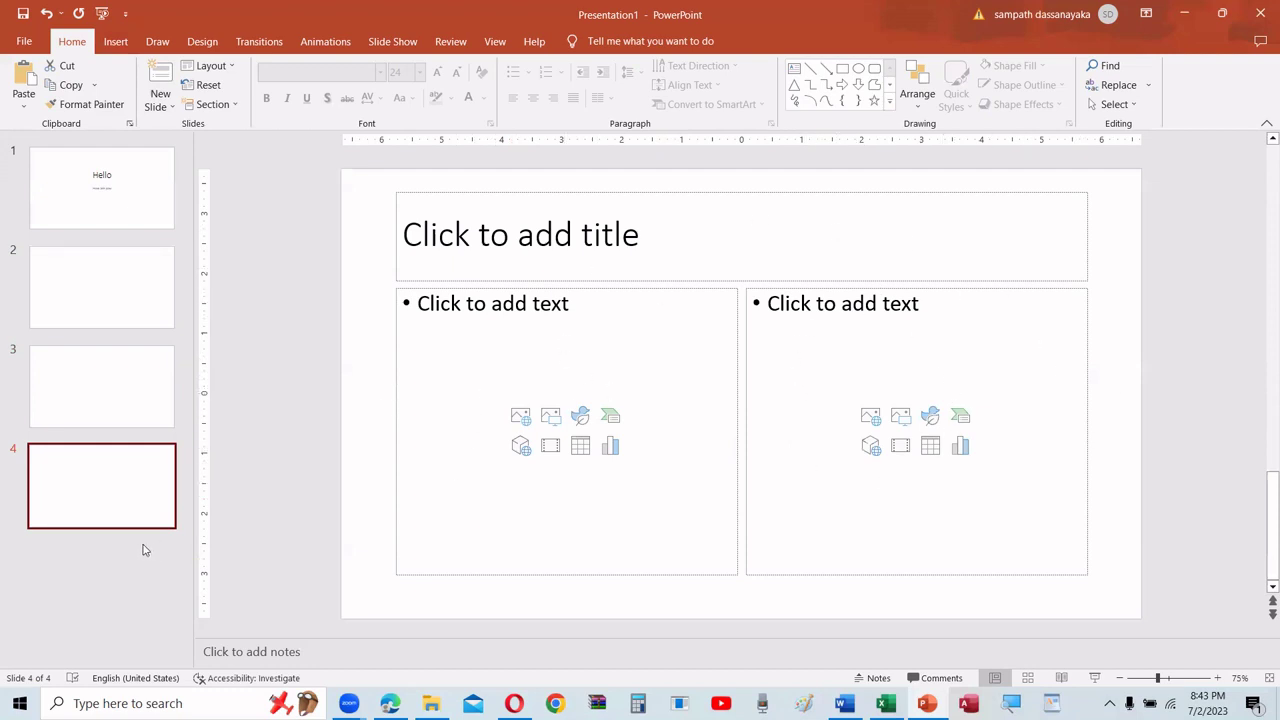
pyautogui.click(176, 59)
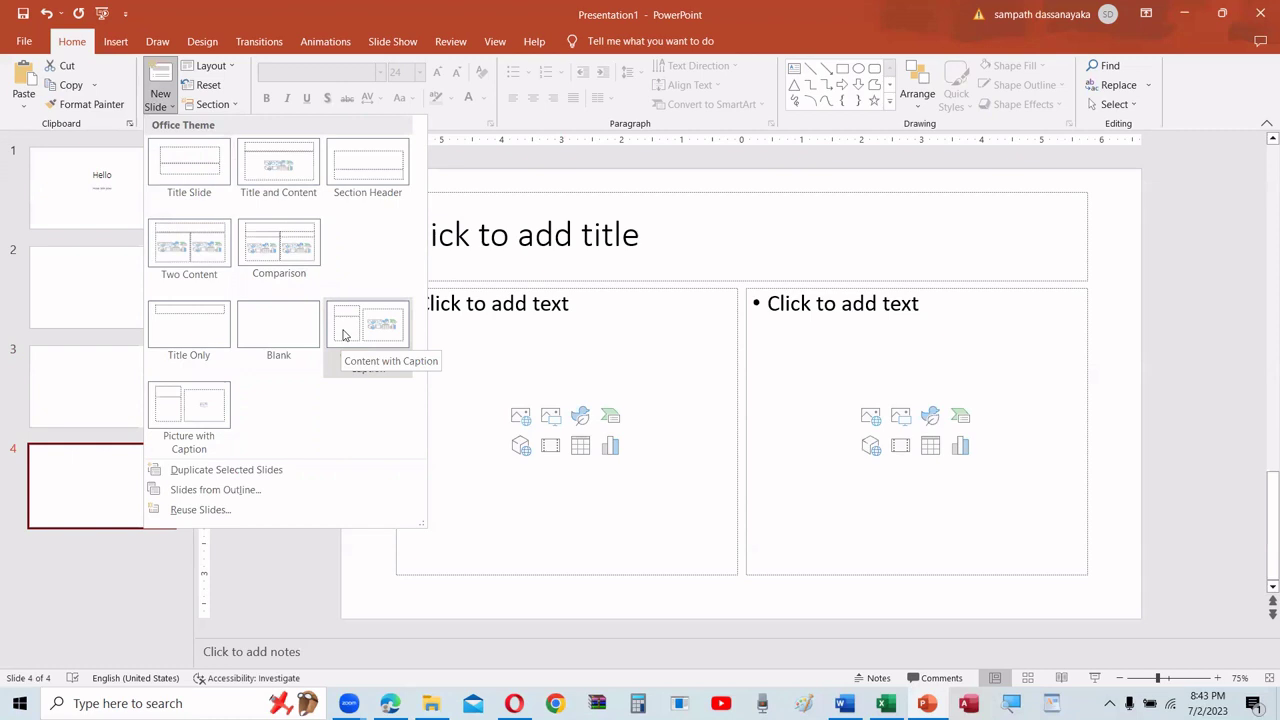
pyautogui.click(345, 335)
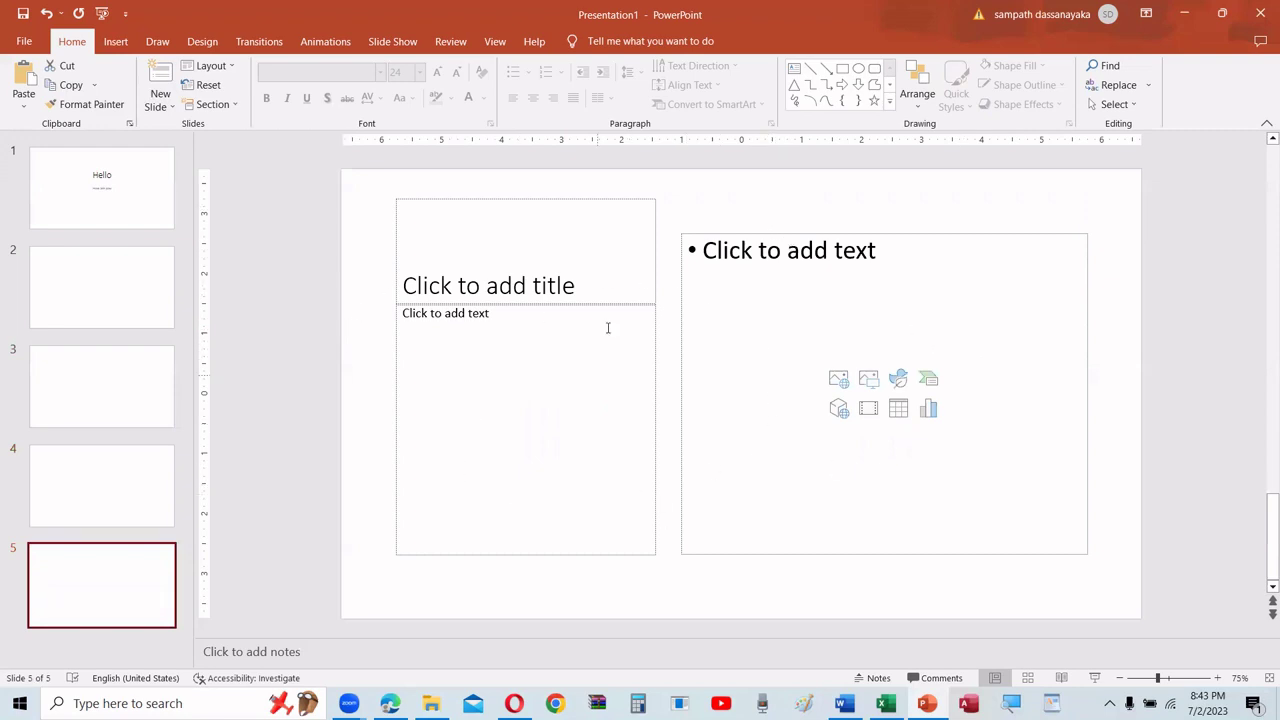
# Step: Step through all five slide thumbnails, ending on slide 2
pyautogui.click(122, 499)
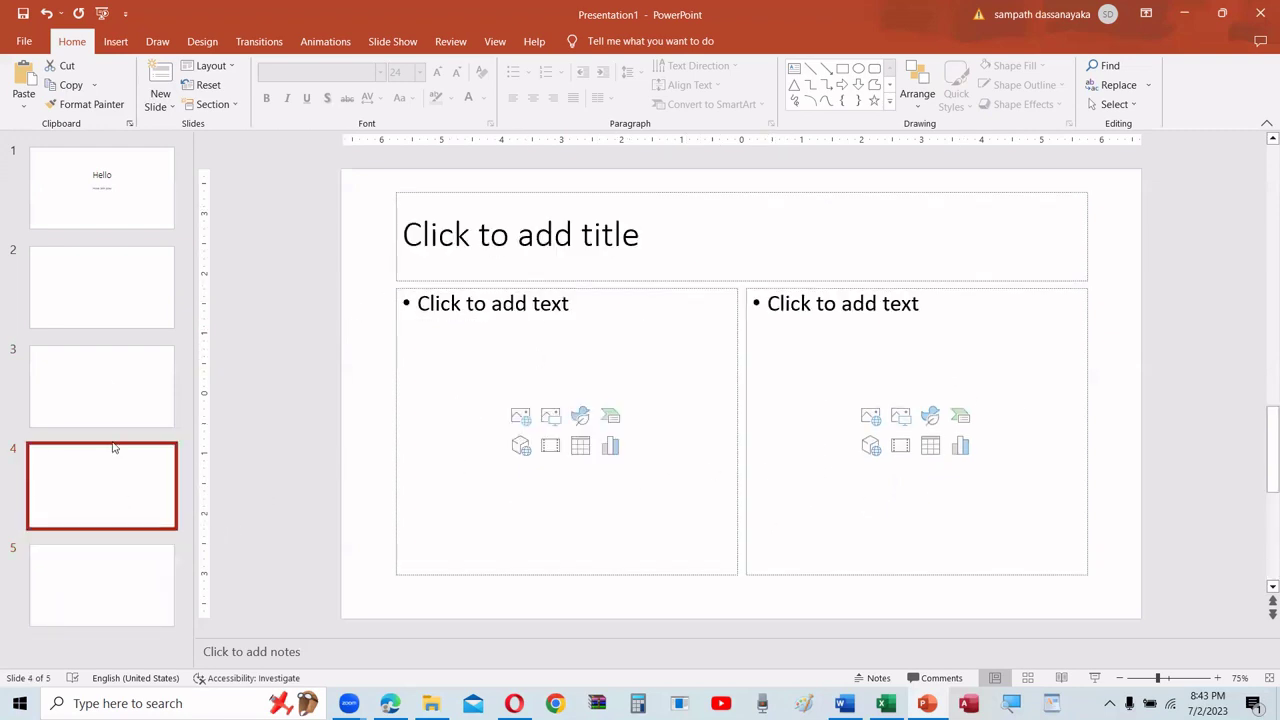
pyautogui.click(108, 374)
pyautogui.click(117, 306)
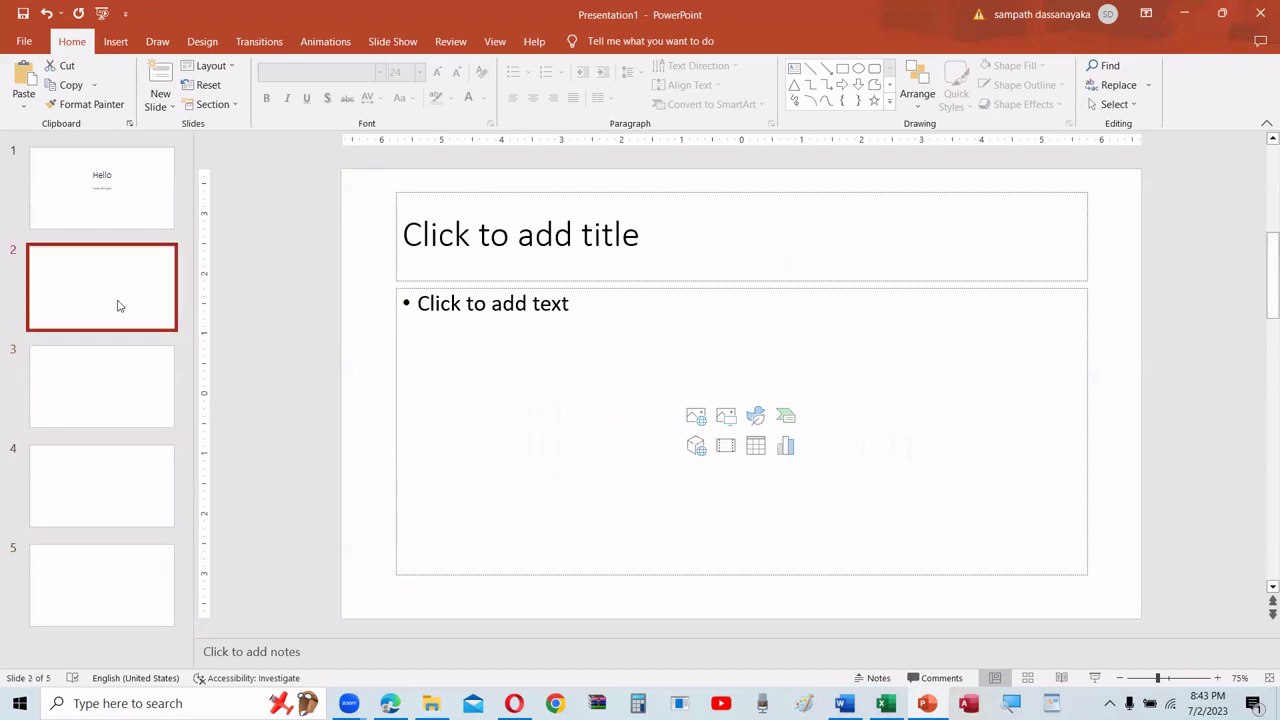
pyautogui.click(135, 210)
pyautogui.click(127, 278)
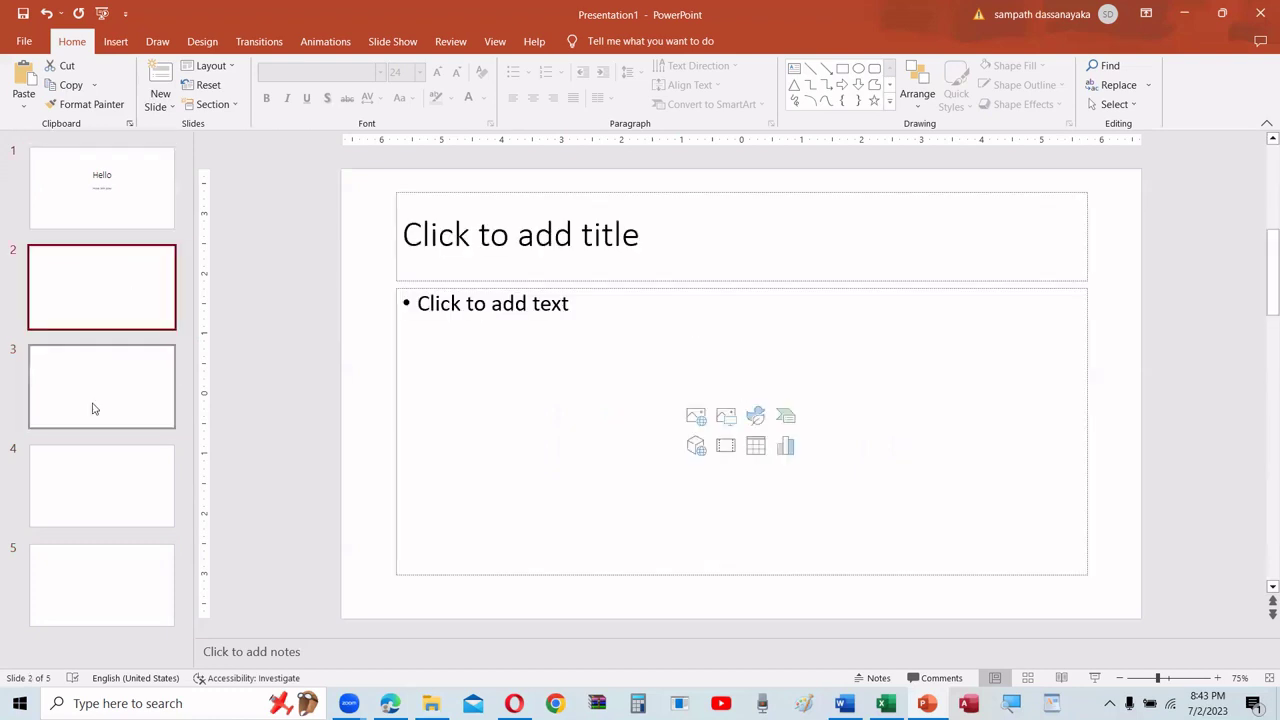
pyautogui.click(94, 408)
pyautogui.click(95, 496)
pyautogui.click(87, 588)
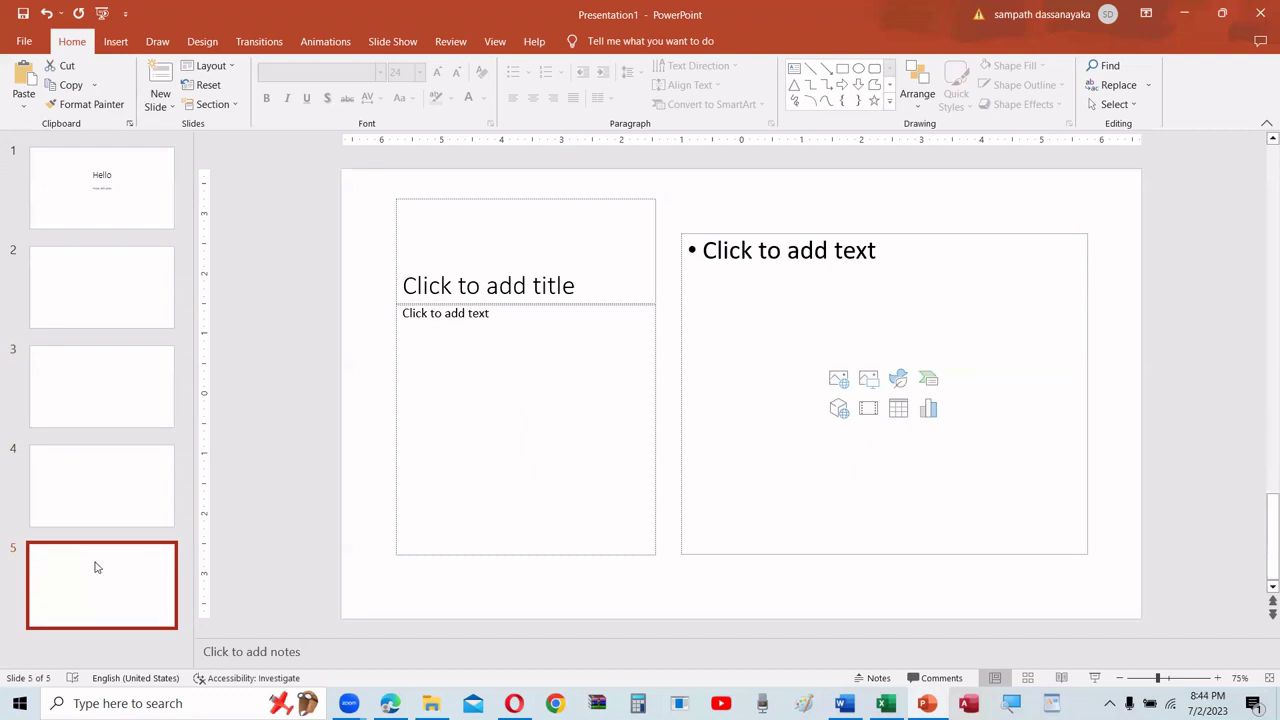
pyautogui.click(131, 510)
pyautogui.click(126, 420)
pyautogui.click(126, 331)
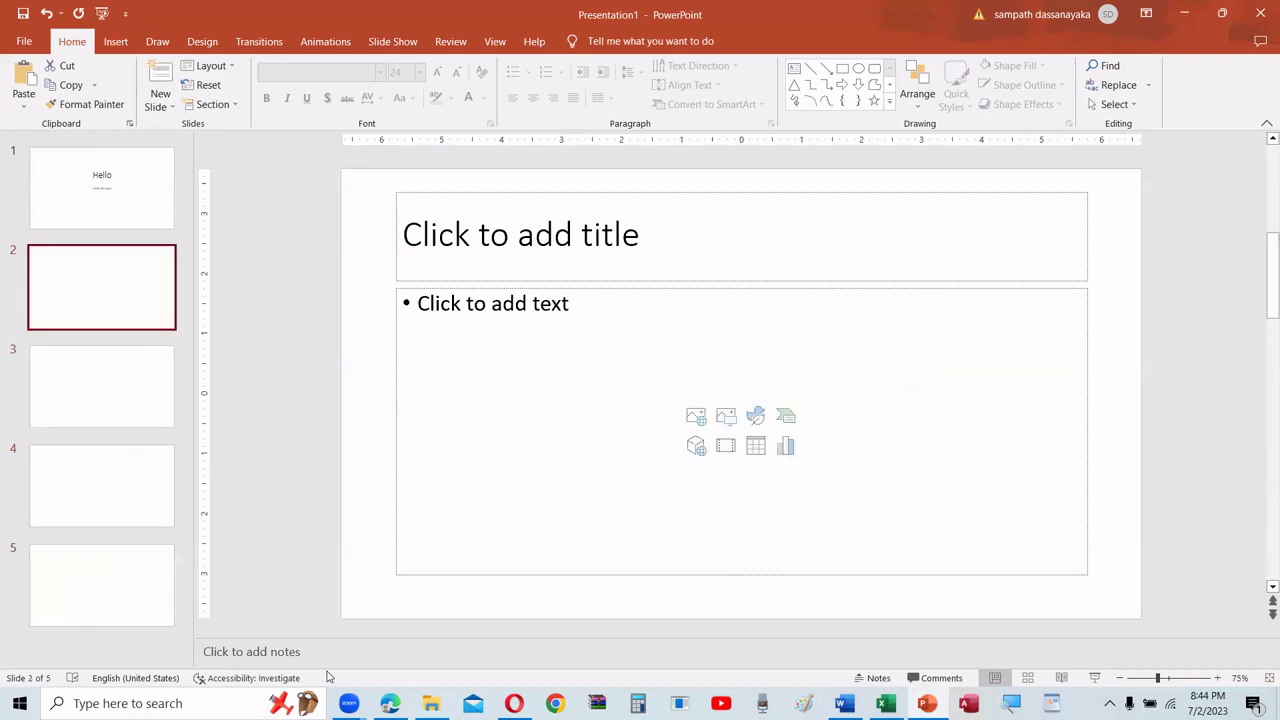
# Step: Read the Duplicate Selected Slide section in the PDF, then open blank slide 3 in PowerPoint
pyautogui.hotkey('alt', 'Tab')
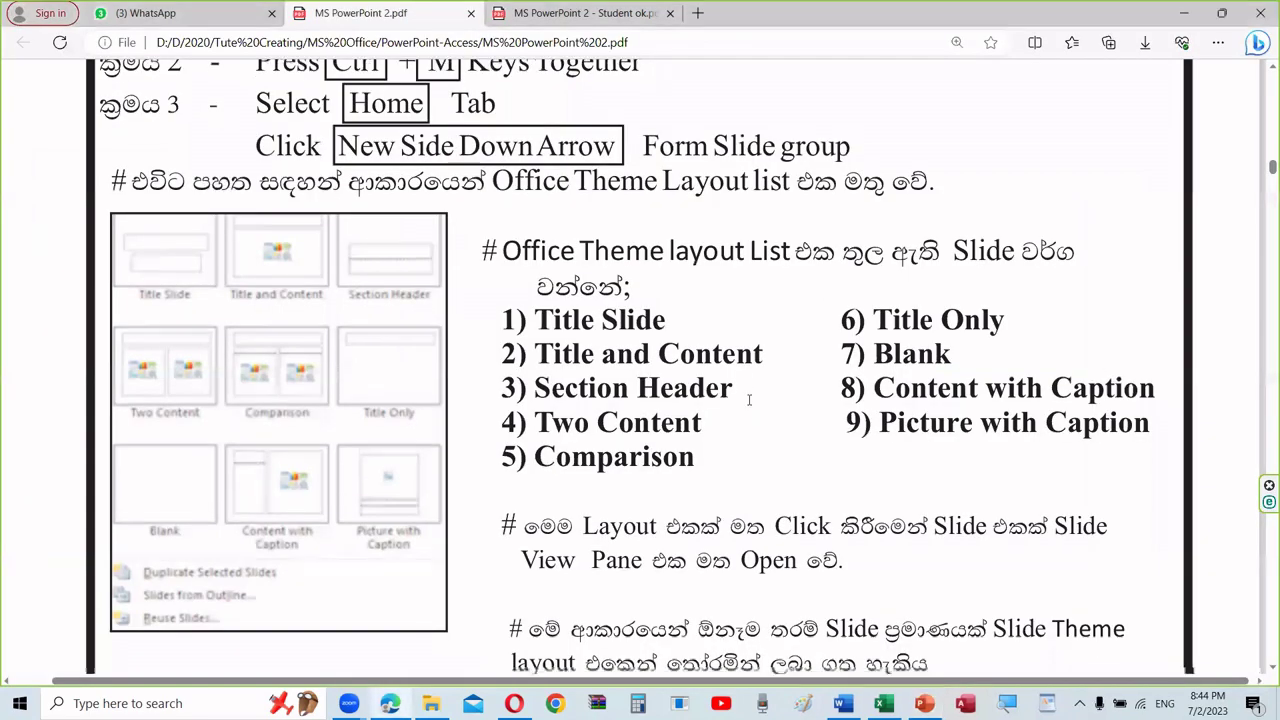
pyautogui.scroll(-2, 749, 399)
pyautogui.scroll(1, 787, 259)
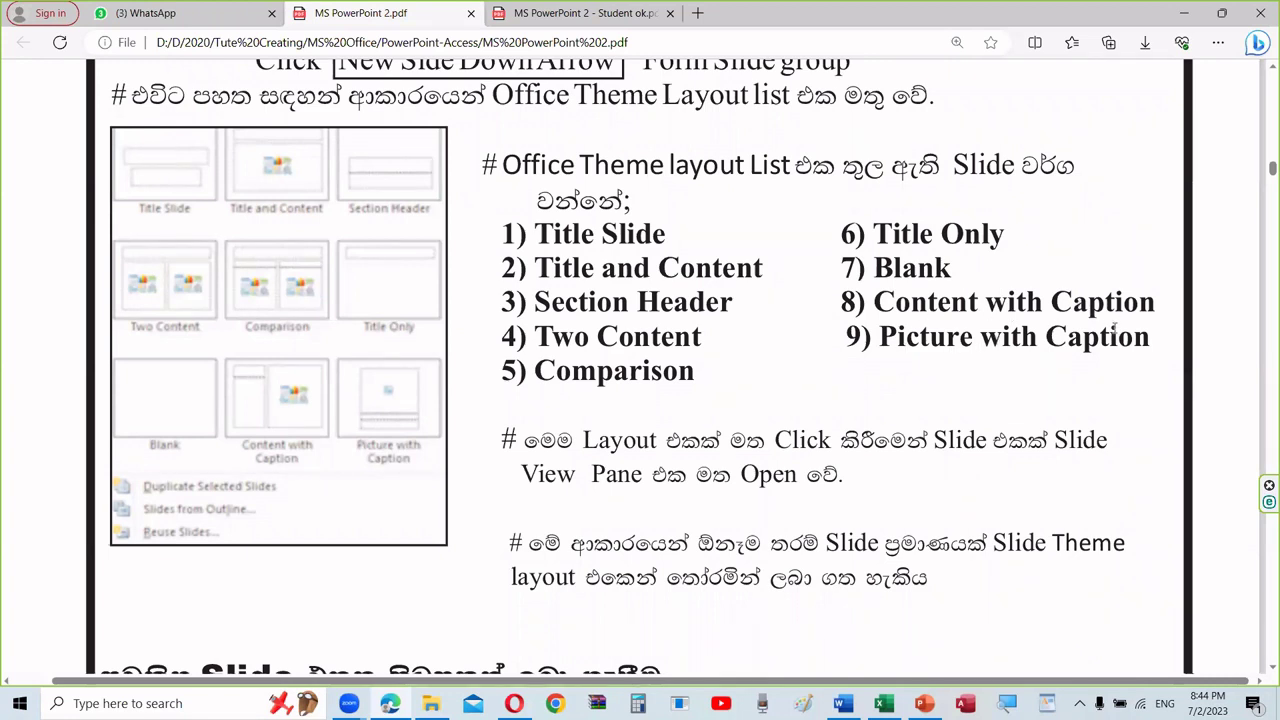
pyautogui.scroll(-3, 1114, 332)
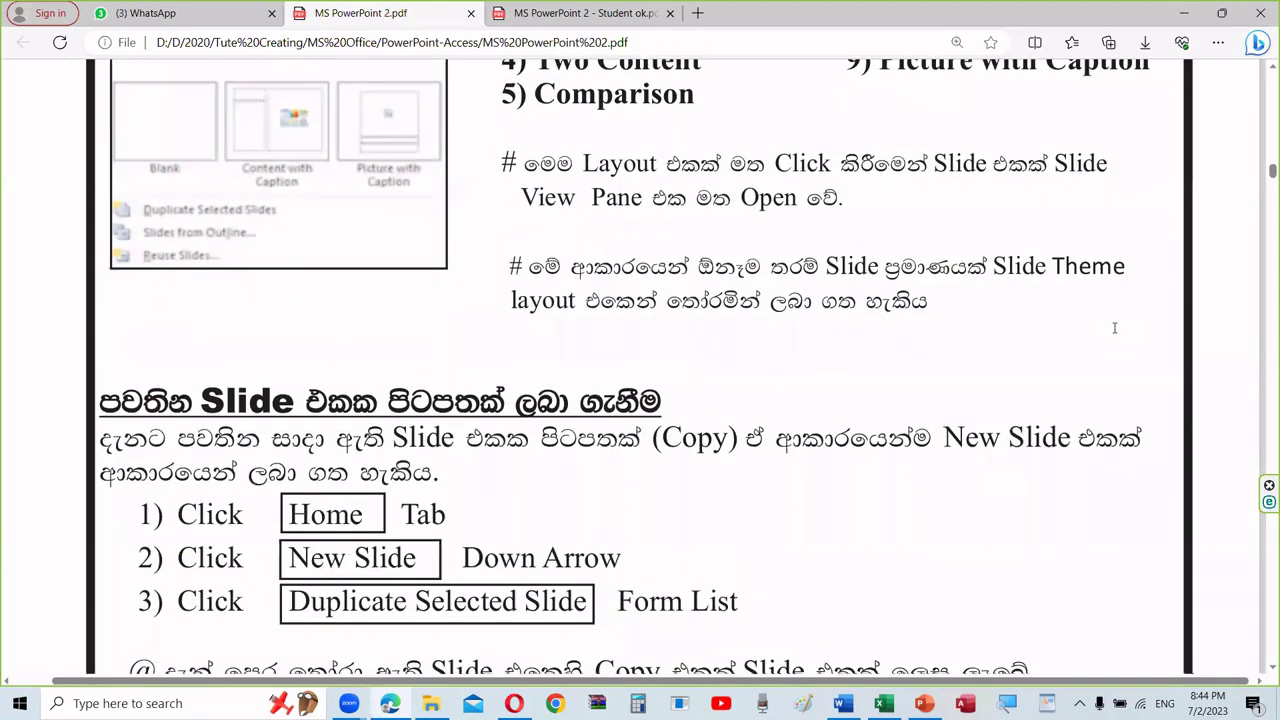
pyautogui.scroll(-2, 1114, 330)
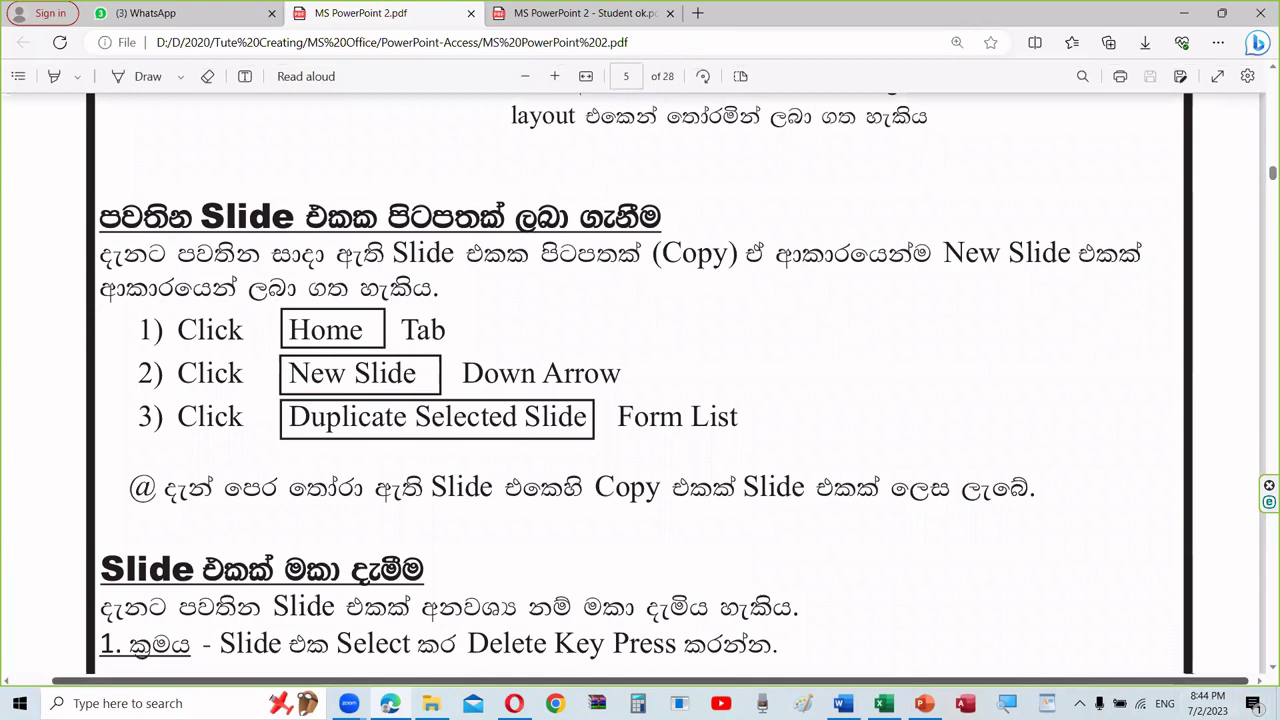
pyautogui.click(925, 703)
pyautogui.click(122, 390)
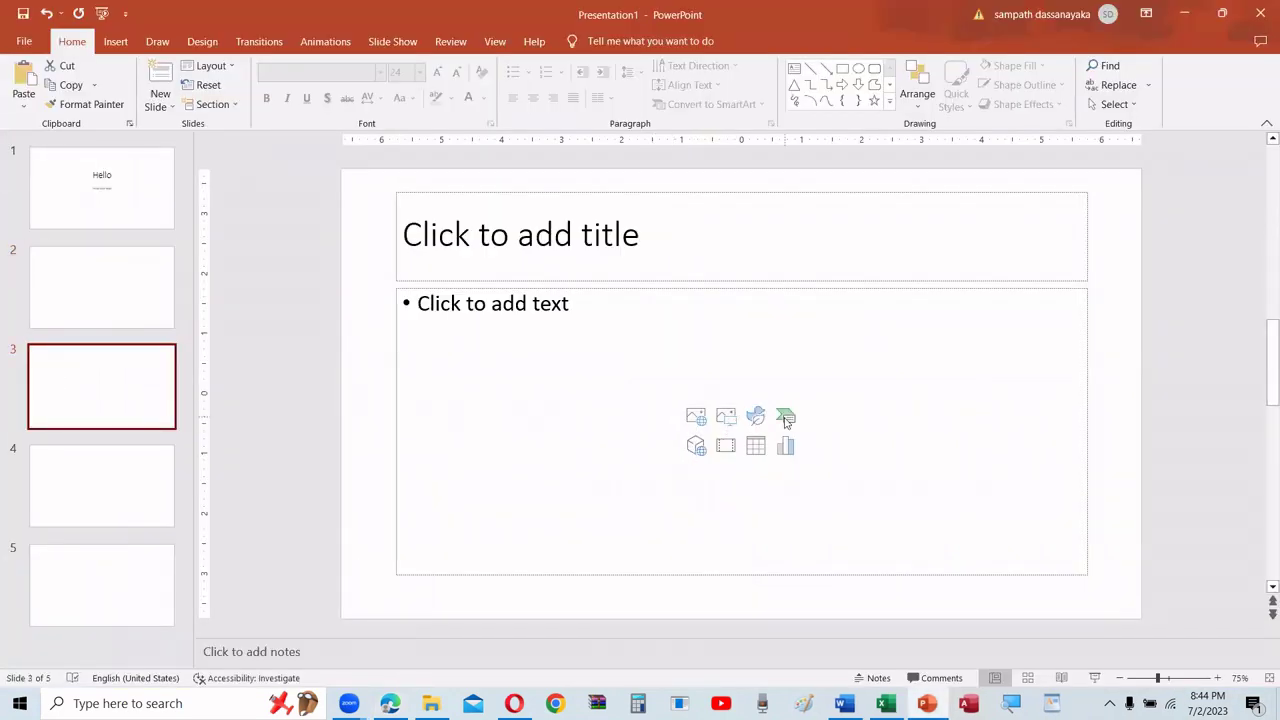
# Step: Title slide 3 'Wayamba IT Campus' and add the bullet 'Kurunagala'
pyautogui.click(709, 261)
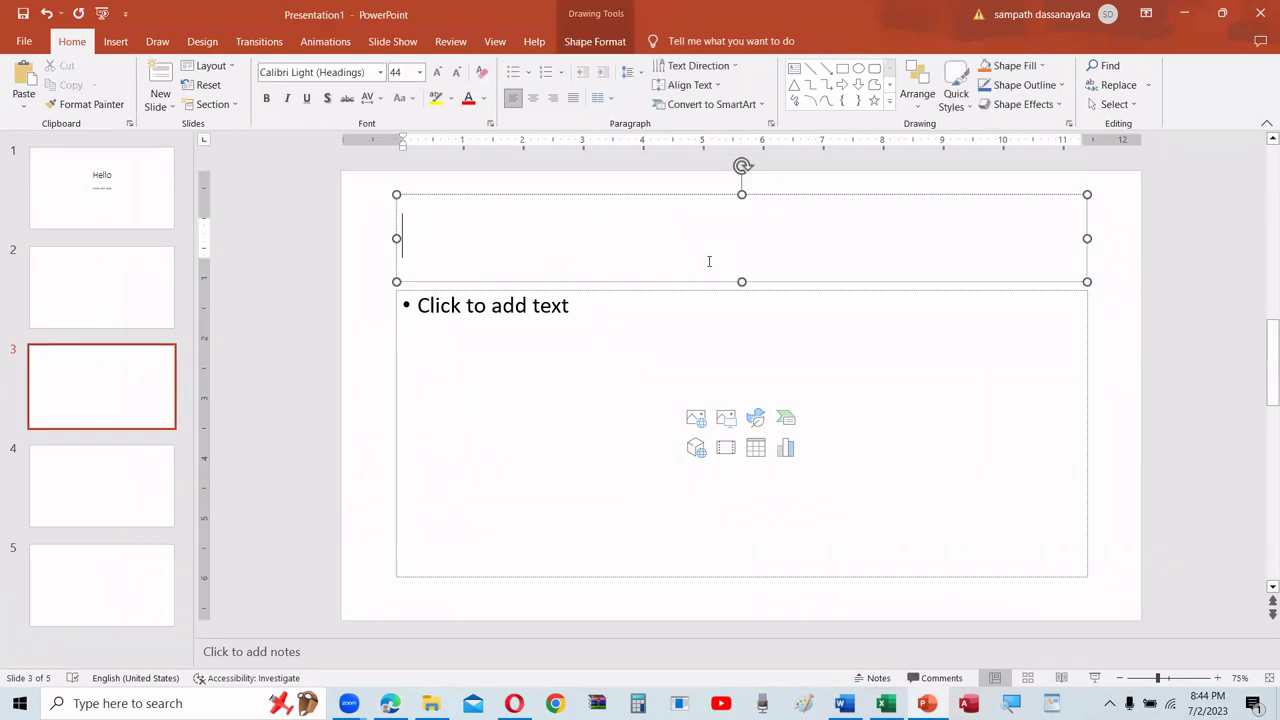
pyautogui.write('Wayam')
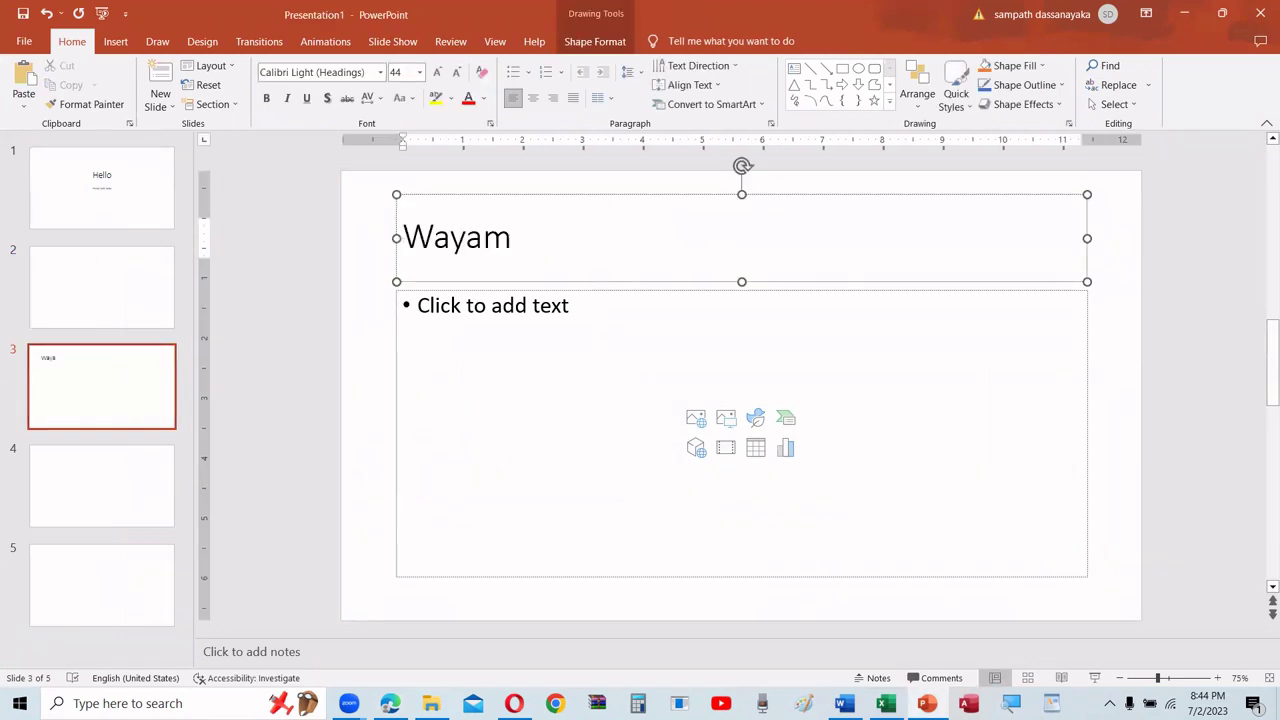
pyautogui.write('ba IT ')
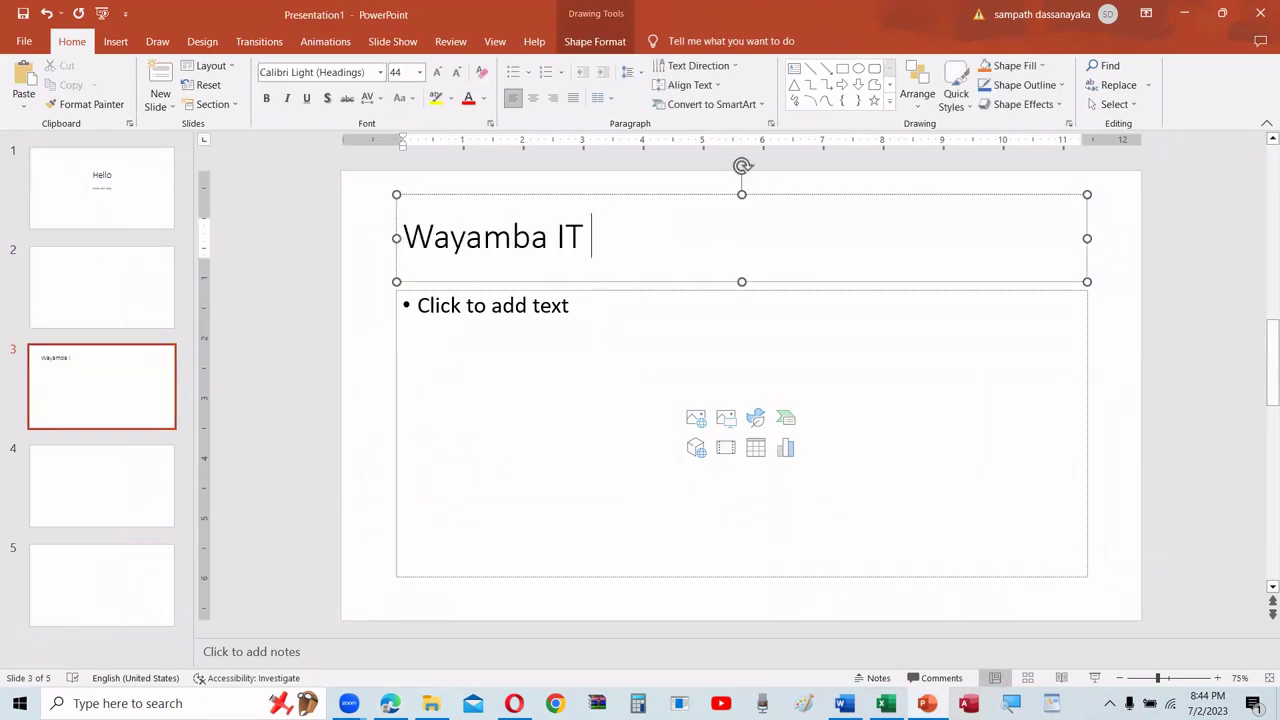
pyautogui.write('Campus')
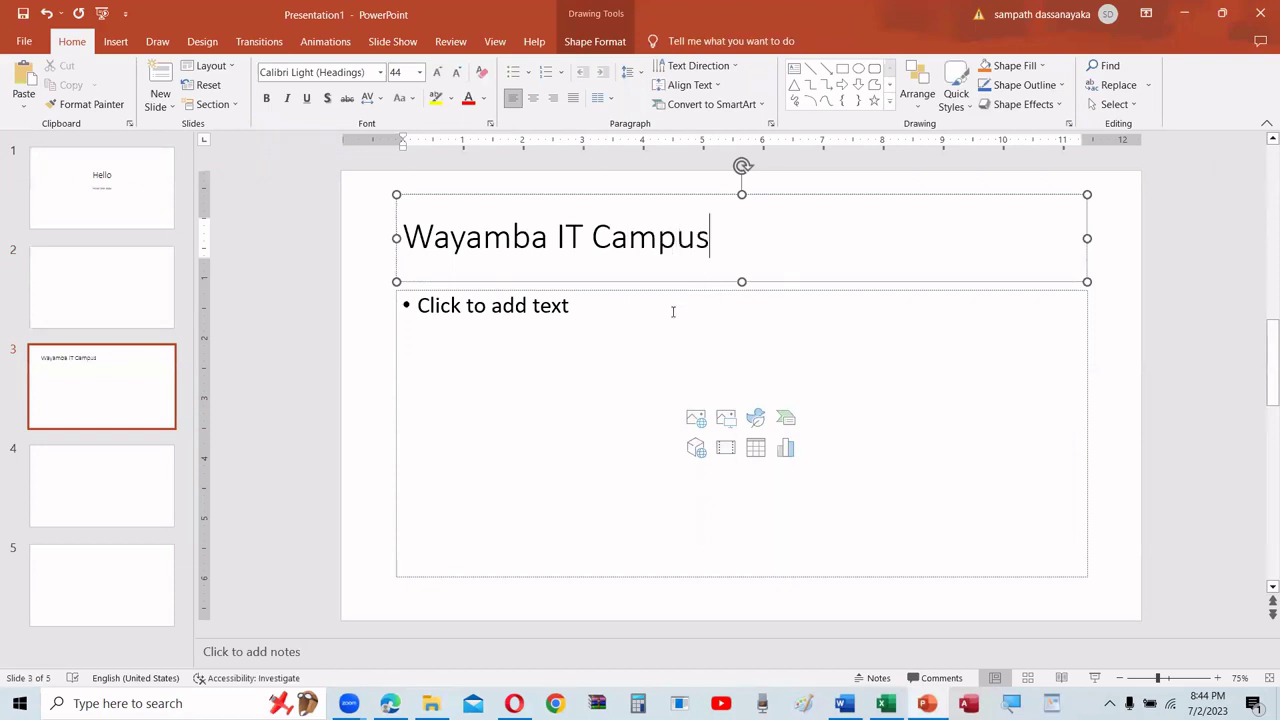
pyautogui.click(673, 312)
pyautogui.write('K')
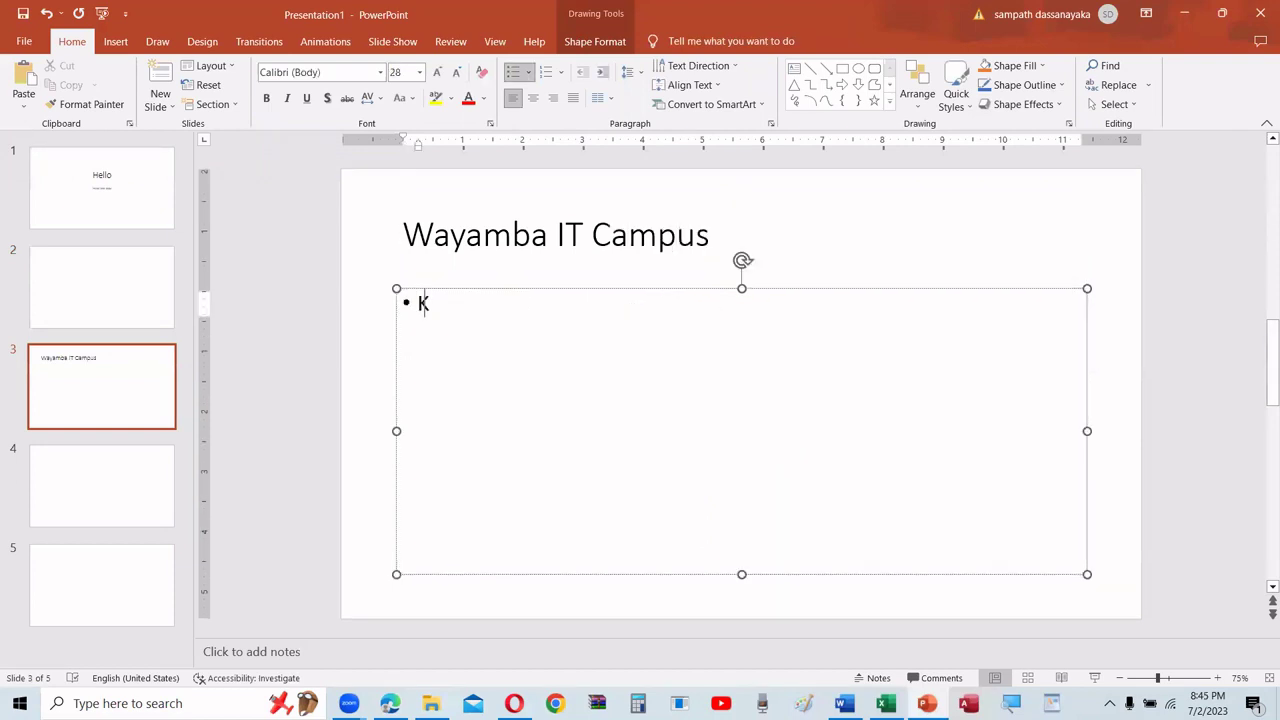
pyautogui.write('urunagala')
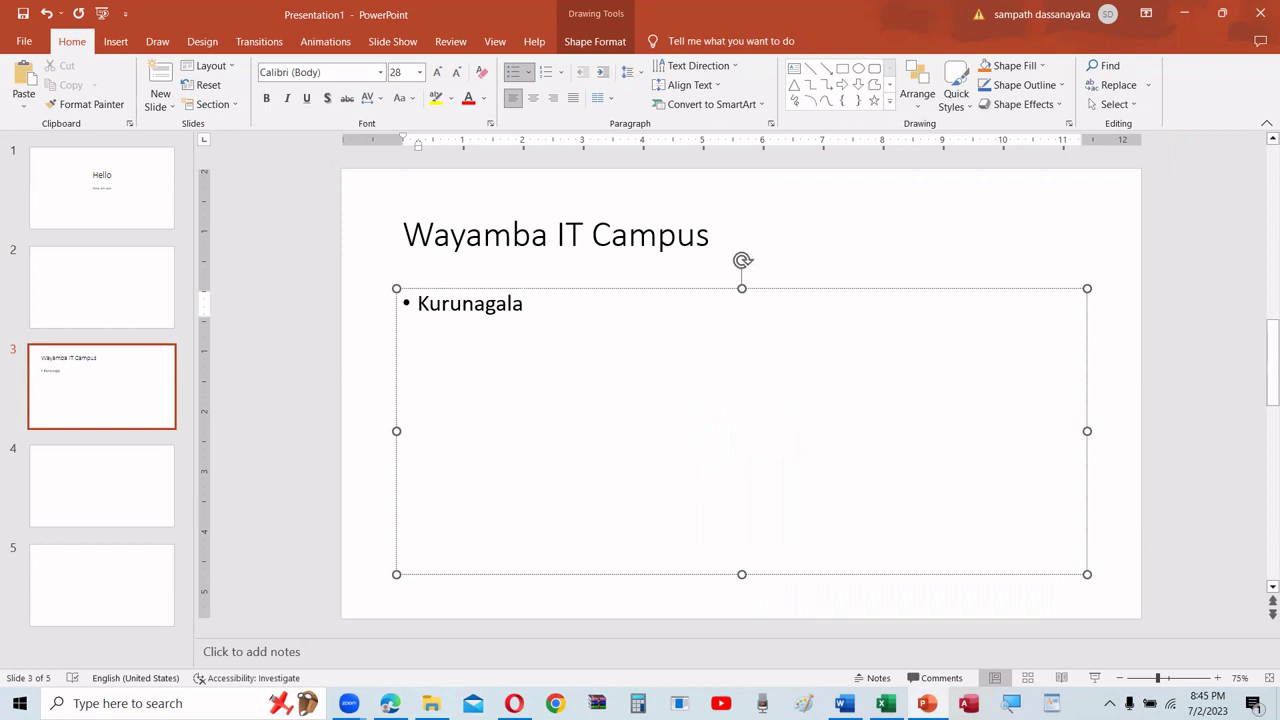
pyautogui.click(640, 611)
pyautogui.click(662, 477)
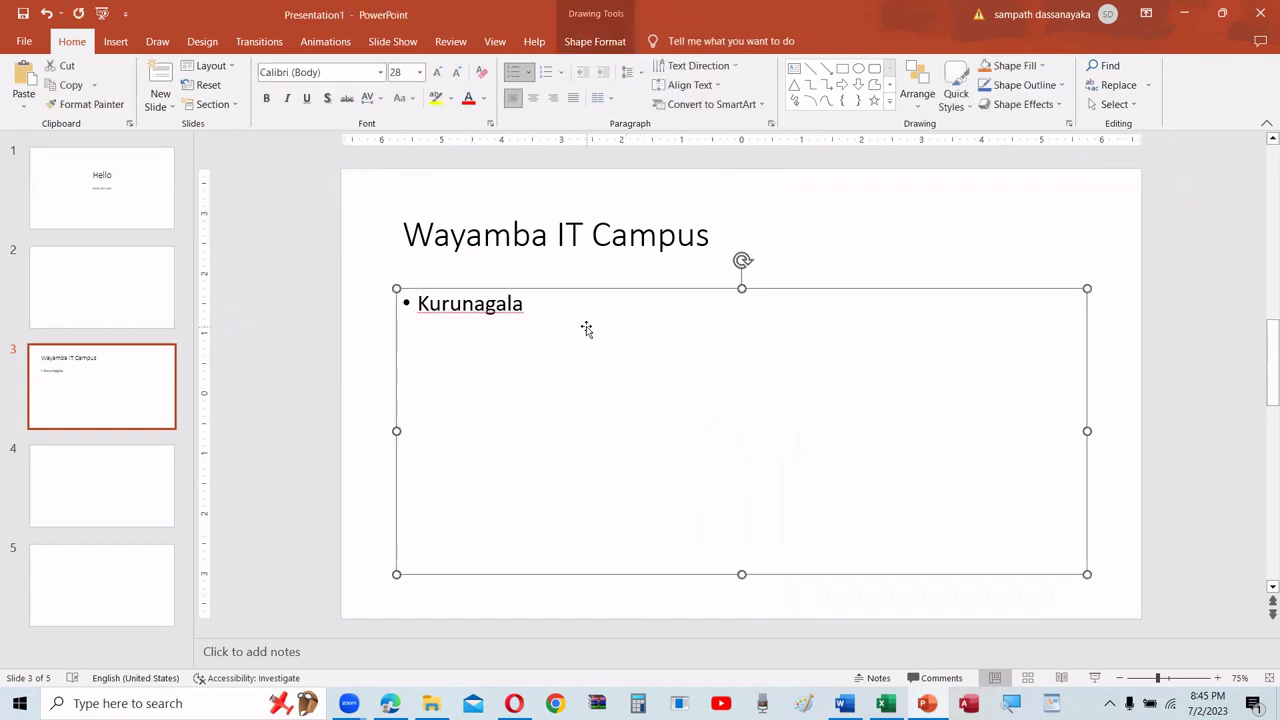
pyautogui.click(522, 305)
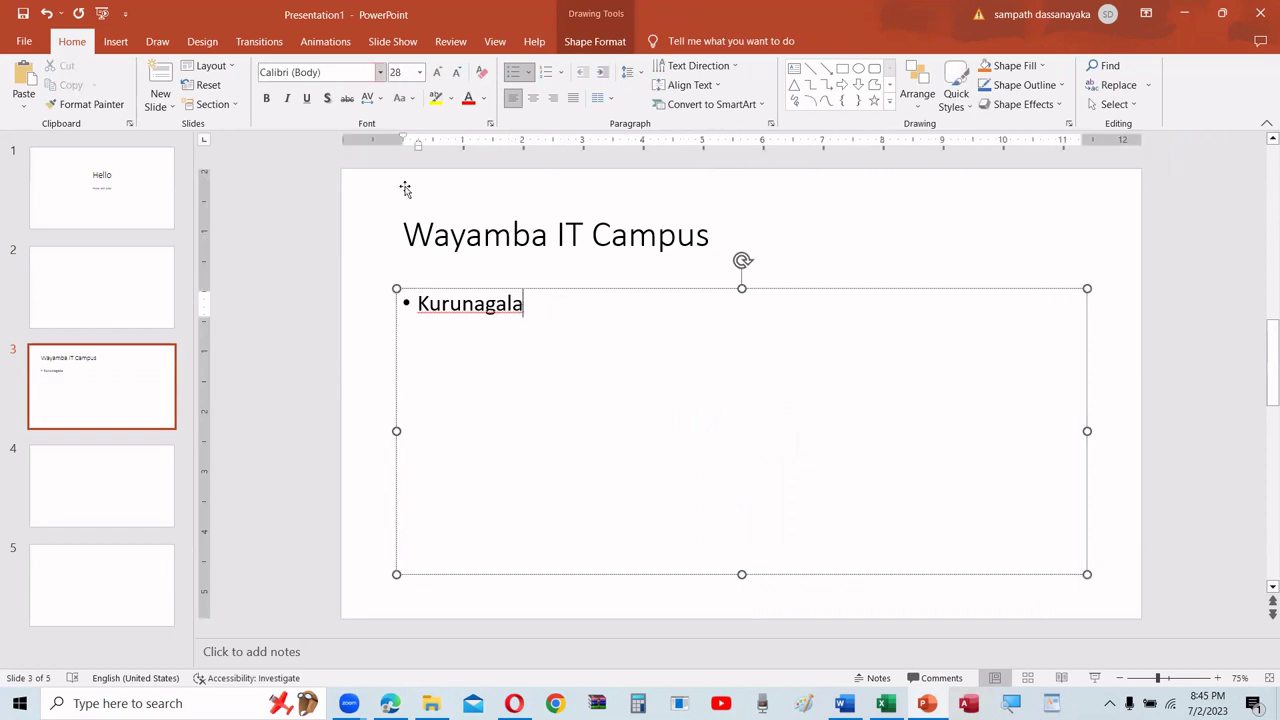
# Step: Handwrite '2023' in pink pen ink below Kurunagala on slide 3
pyautogui.click(157, 41)
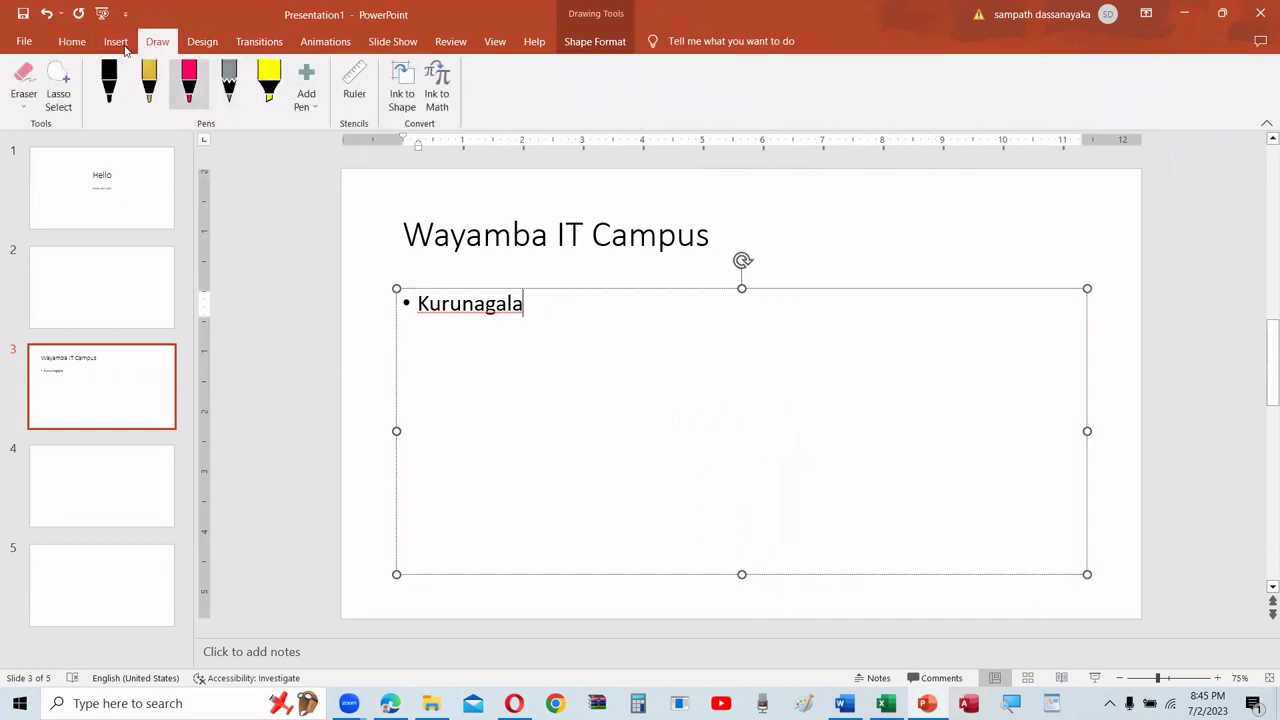
pyautogui.click(189, 80)
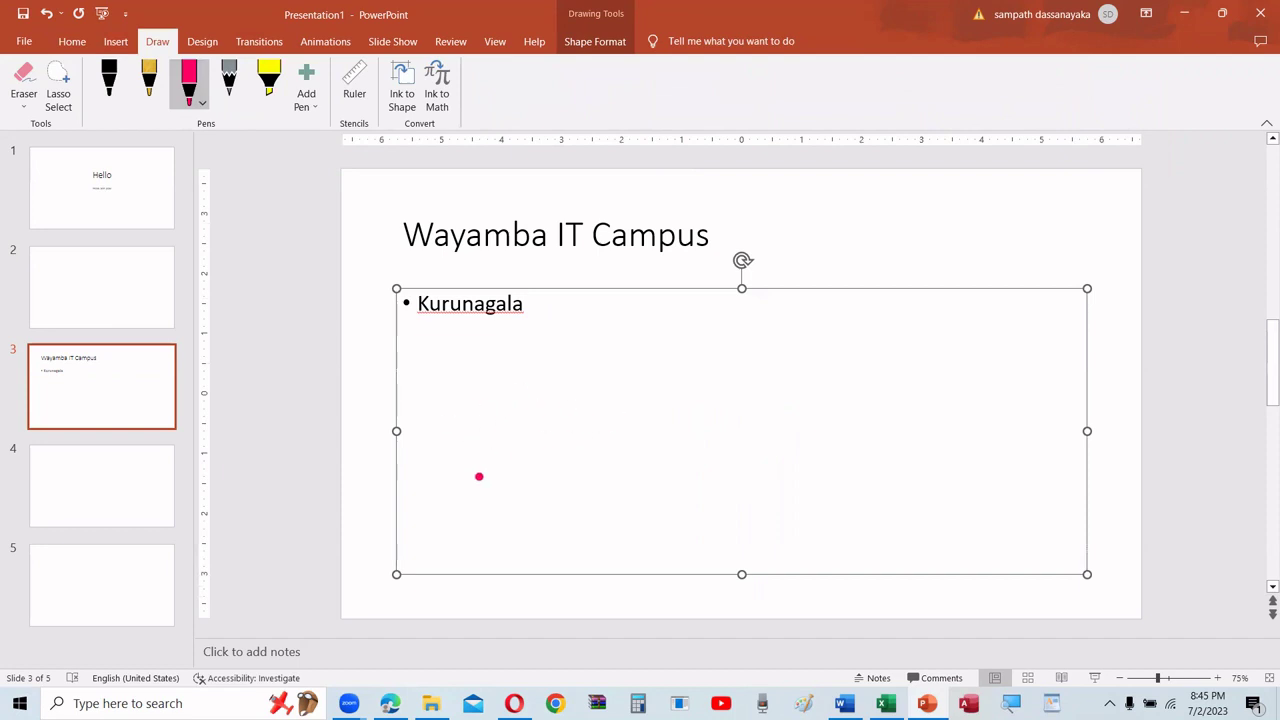
pyautogui.moveTo(556, 394); pyautogui.dragTo(612, 457)
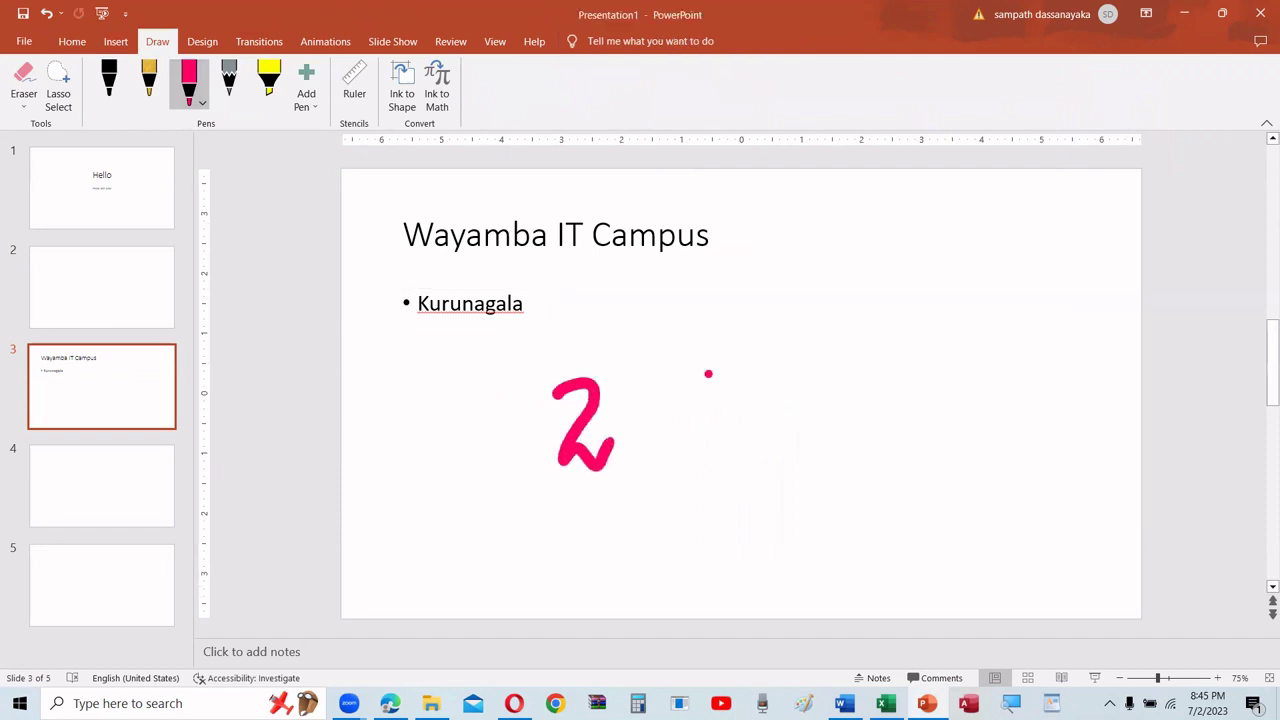
pyautogui.click(658, 458)
pyautogui.moveTo(709, 372)
pyautogui.mouseDown()
pyautogui.moveTo(652, 442)
pyautogui.moveTo(706, 392)
pyautogui.moveTo(813, 472)
pyautogui.mouseUp()
pyautogui.moveTo(828, 356)
pyautogui.mouseDown()
pyautogui.moveTo(866, 409)
pyautogui.moveTo(849, 463)
pyautogui.mouseUp()
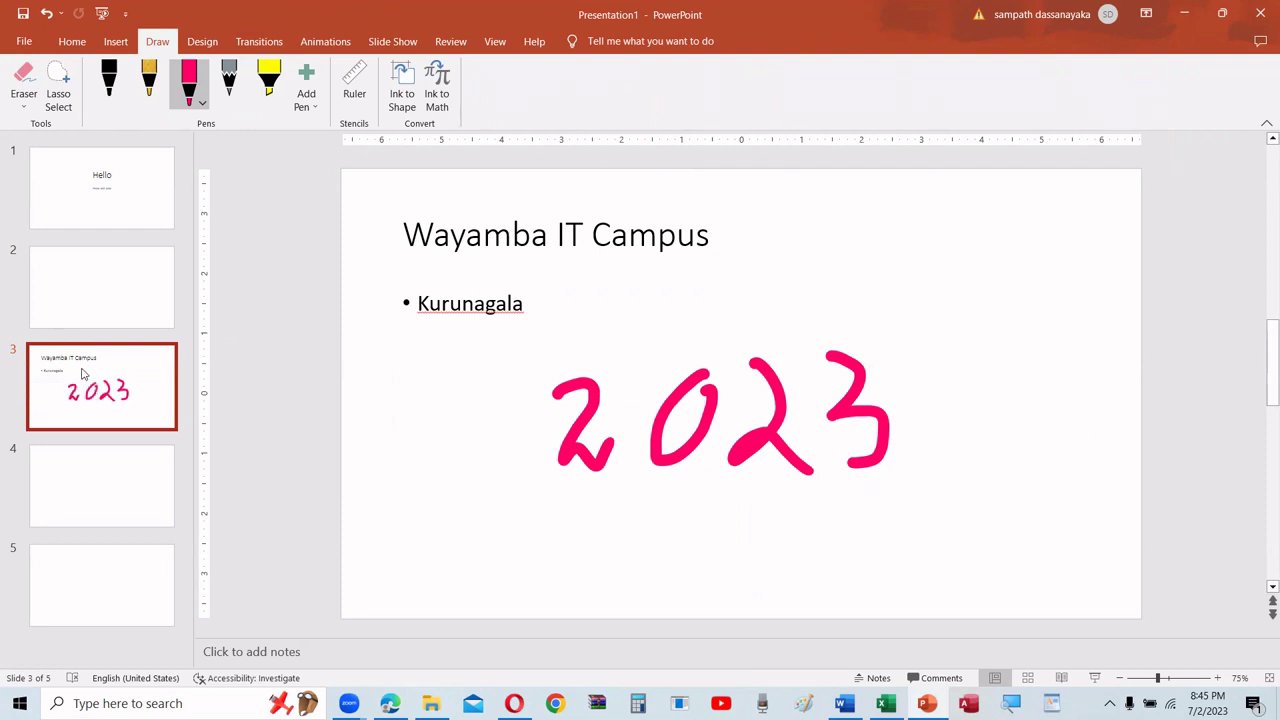
# Step: Duplicate slide 3 as a new slide 4 from its thumbnail menu
pyautogui.rightClick(90, 368)
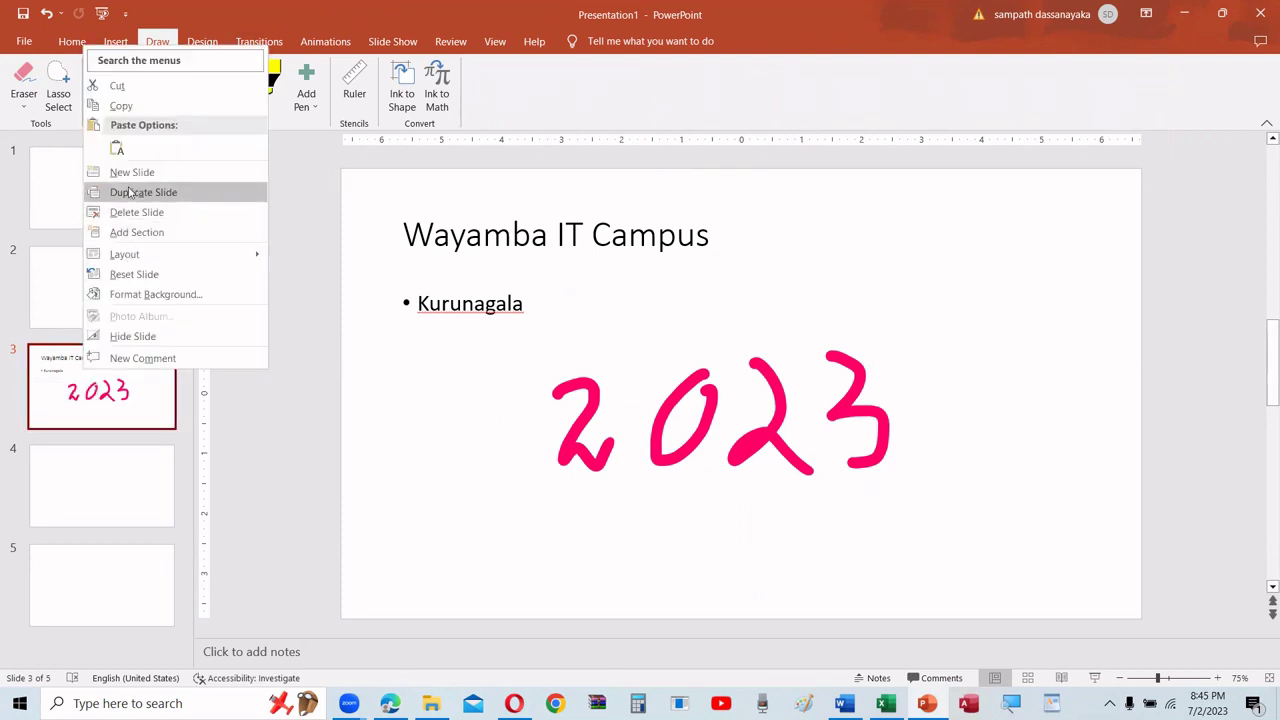
pyautogui.click(130, 192)
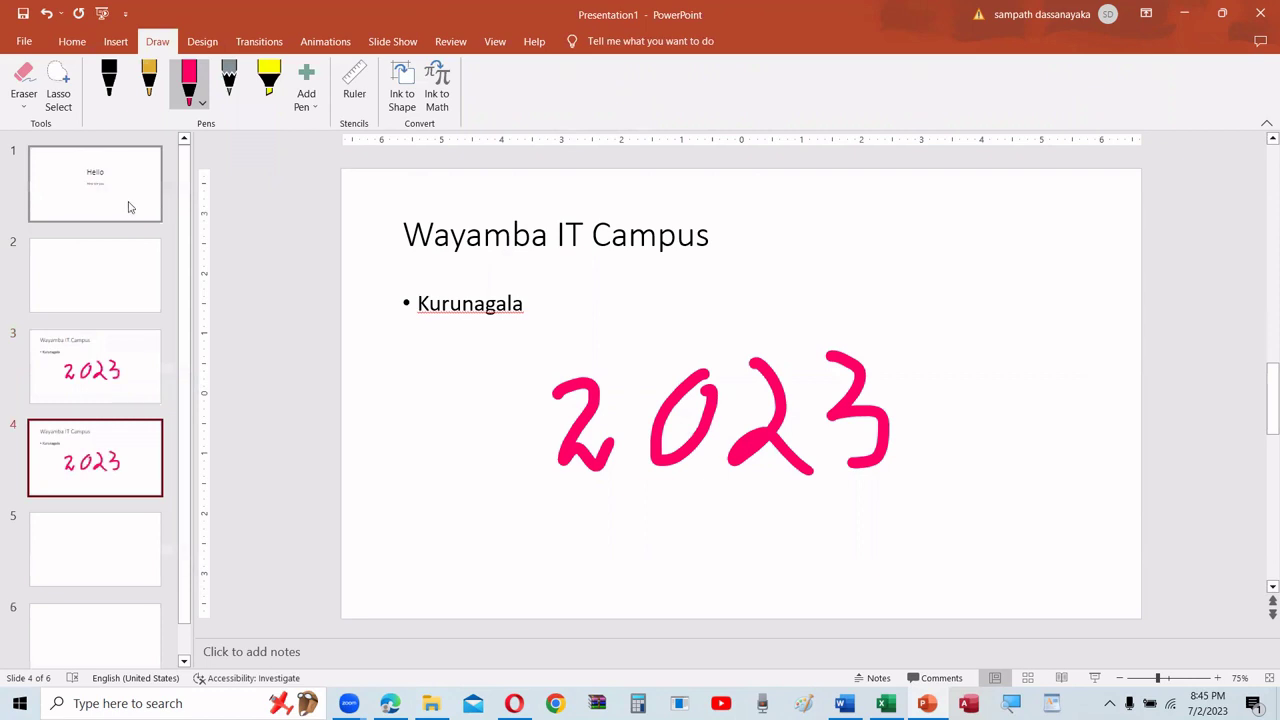
pyautogui.click(72, 42)
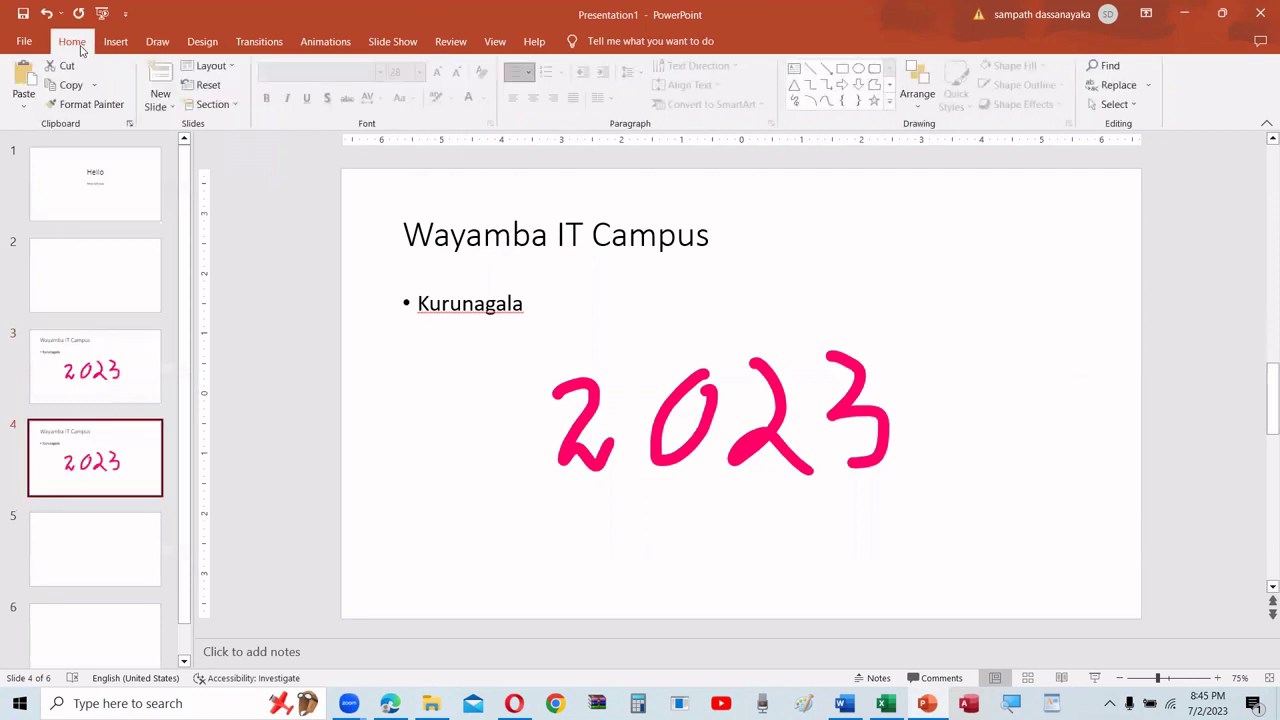
# Step: Duplicate the 2023 slide with New Slide > Duplicate Selected Slides, then undo the duplicates
pyautogui.click(160, 104)
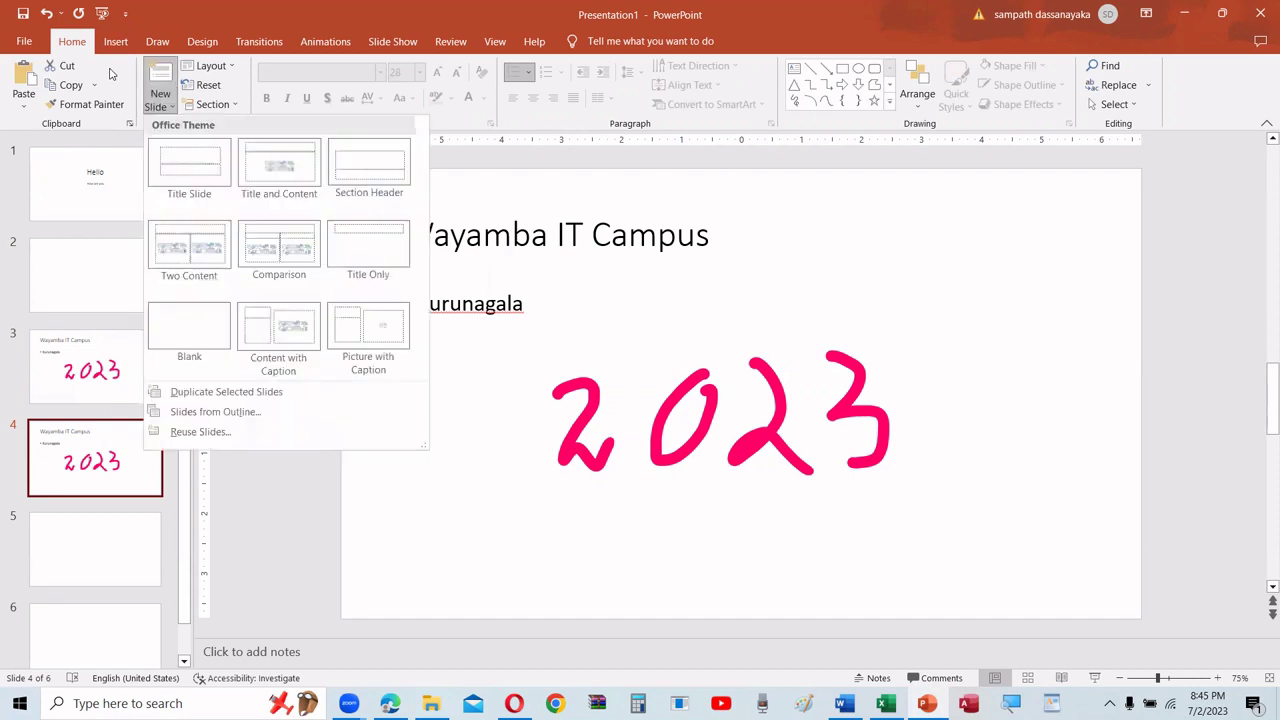
pyautogui.click(245, 392)
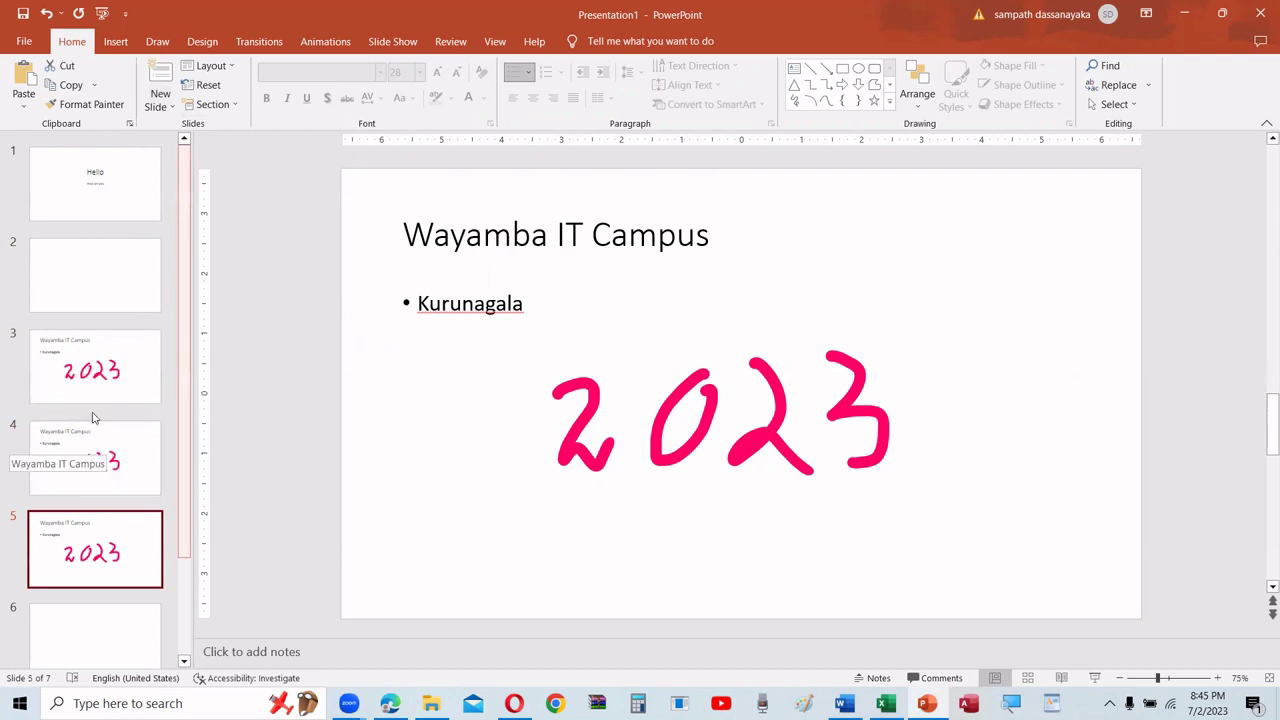
pyautogui.hotkey('ctrl', 'z')
pyautogui.hotkey('ctrl', 'z')
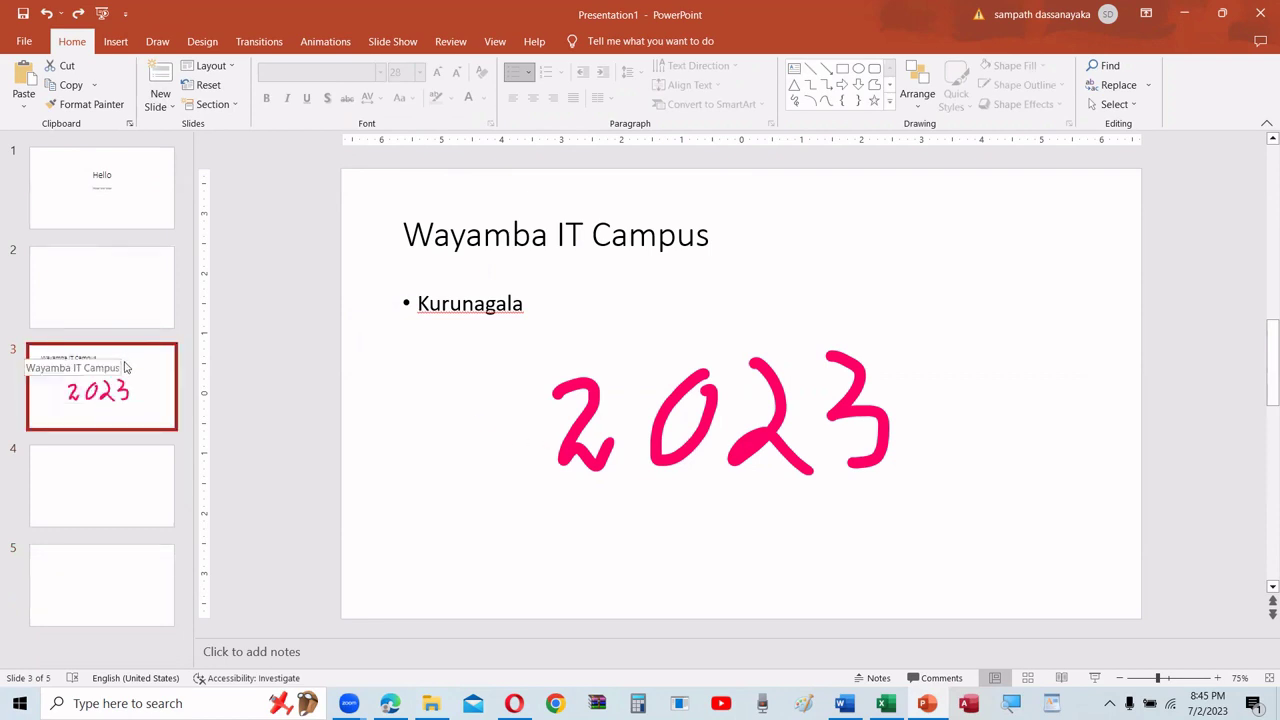
# Step: Duplicate slide 3 twice more, via Duplicate Slide and Duplicate Selected Slides
pyautogui.rightClick(142, 367)
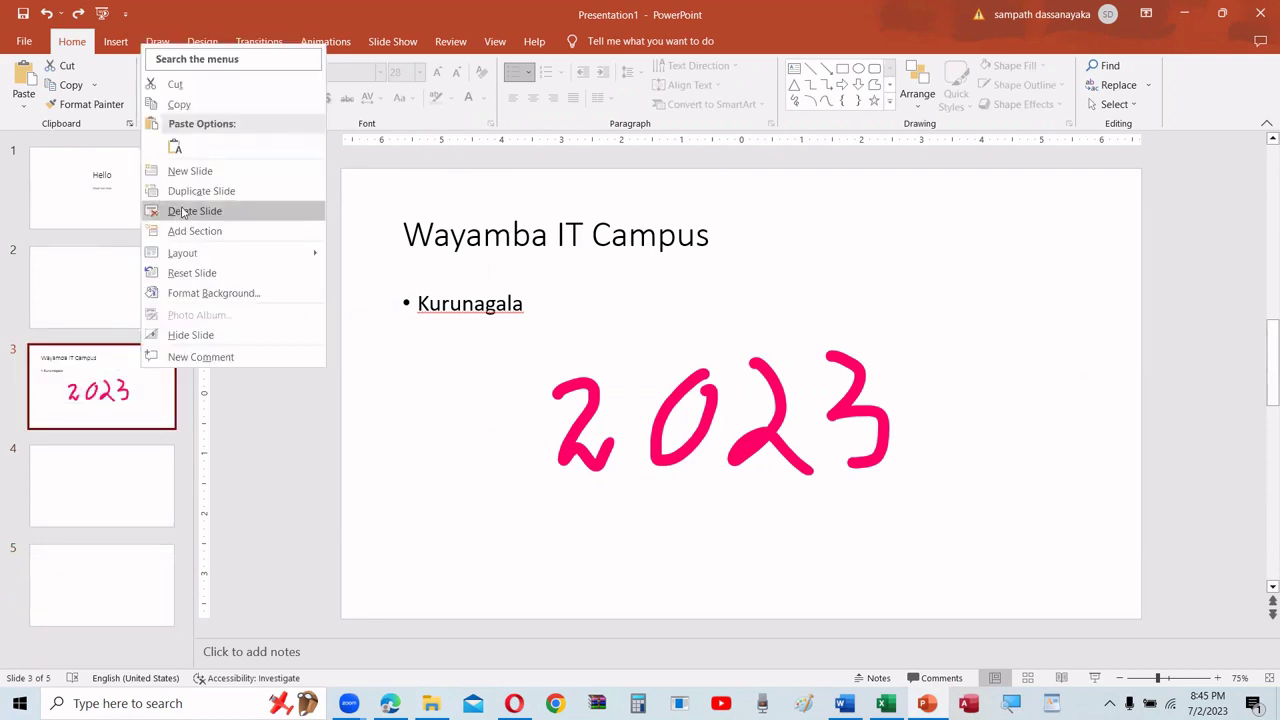
pyautogui.click(201, 191)
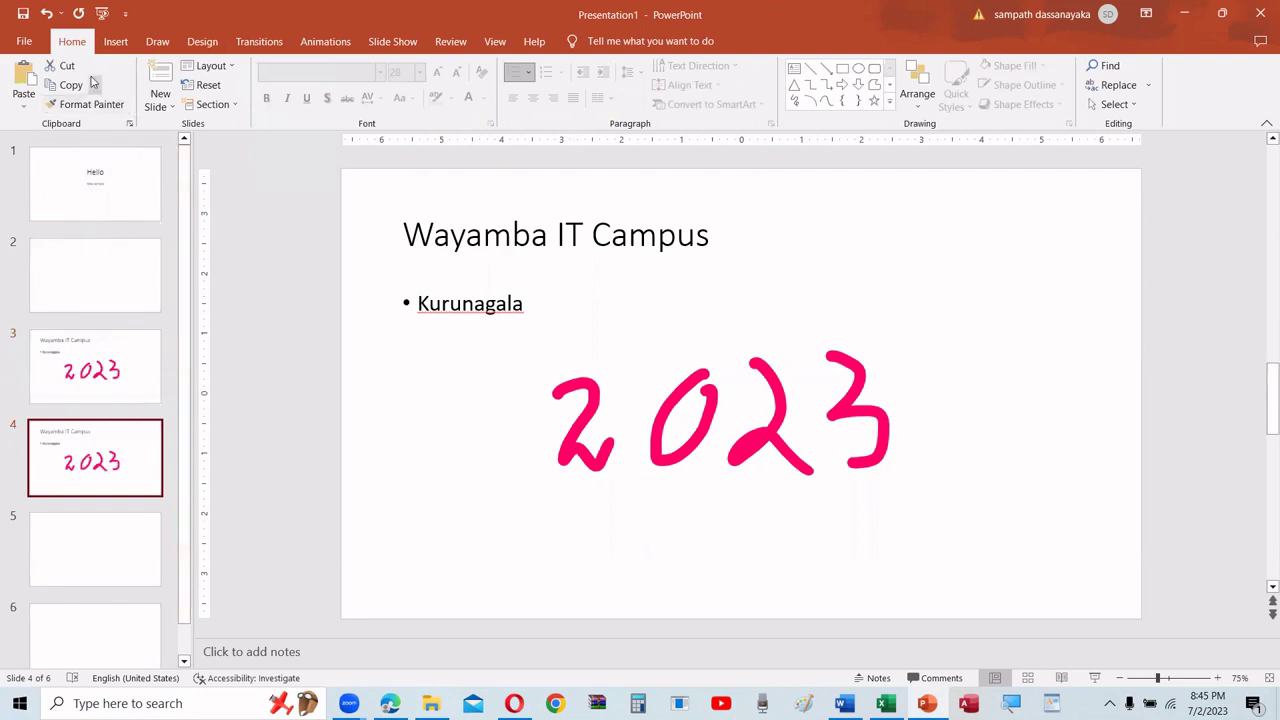
pyautogui.click(157, 105)
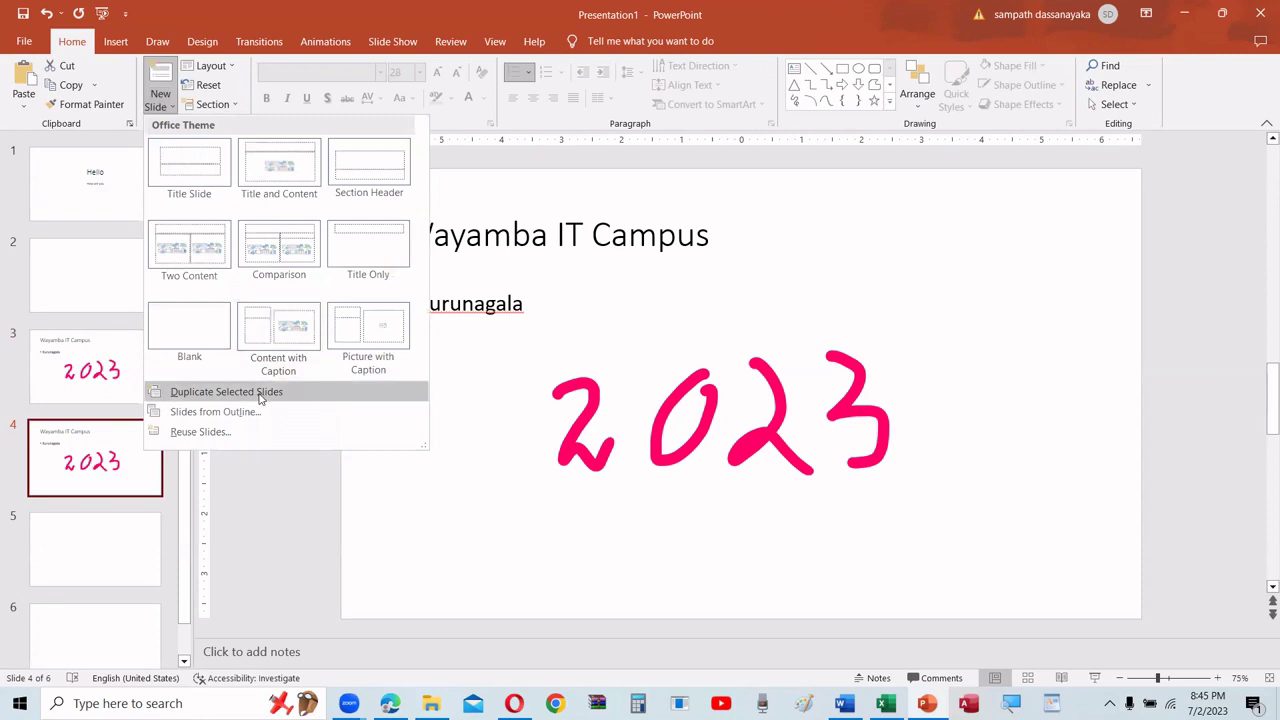
pyautogui.click(226, 392)
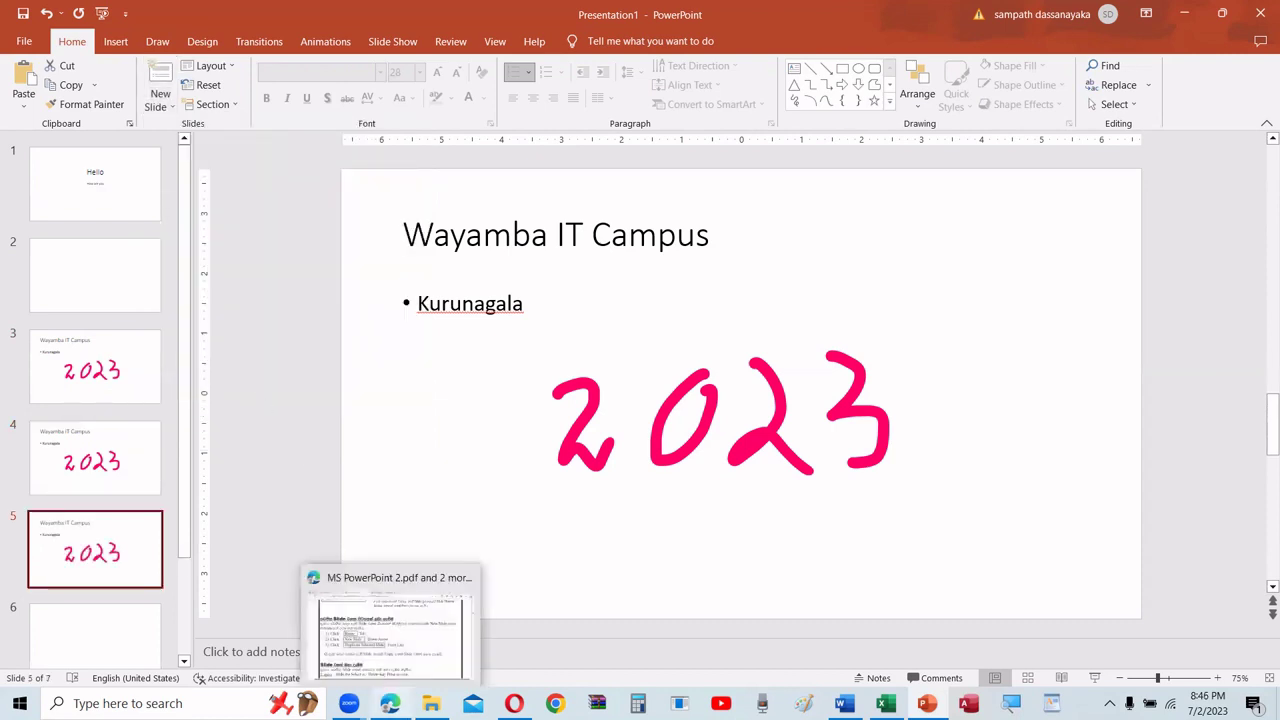
pyautogui.click(390, 703)
# Step: Scroll the tutorial PDF to the Delete Slide instructions and return to PowerPoint
pyautogui.scroll(-3, 500, 456)
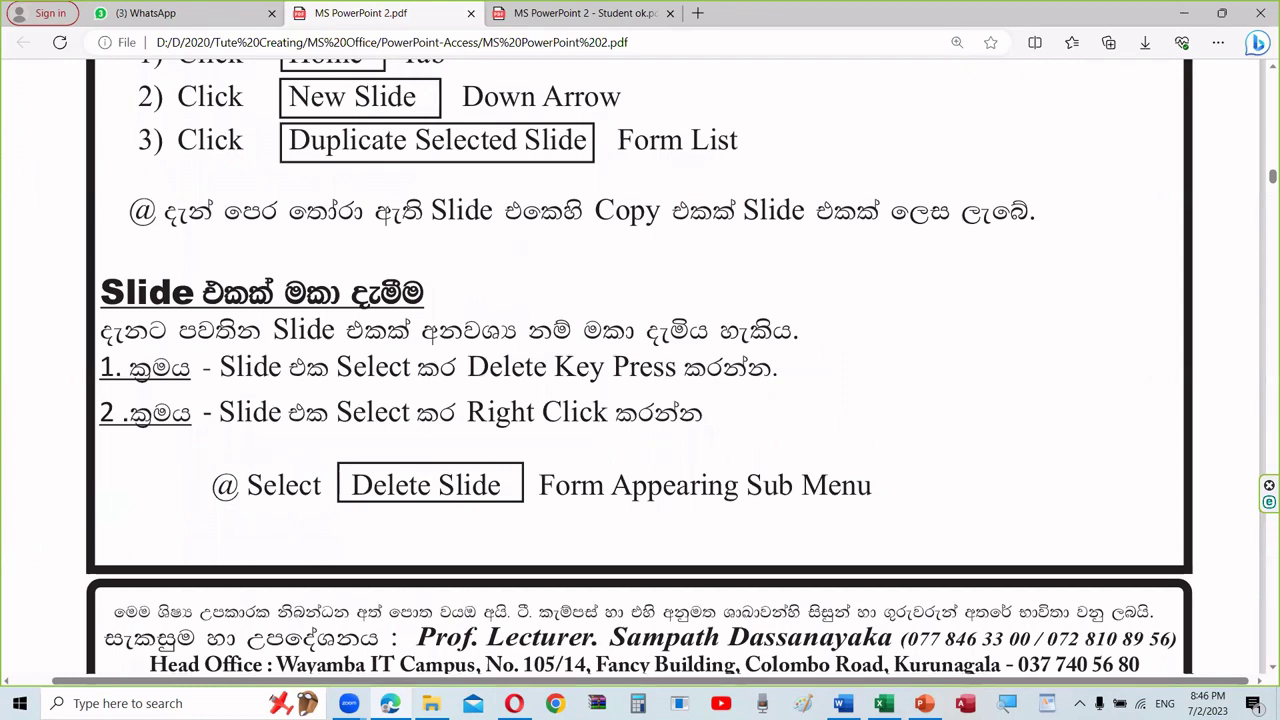
pyautogui.click(926, 703)
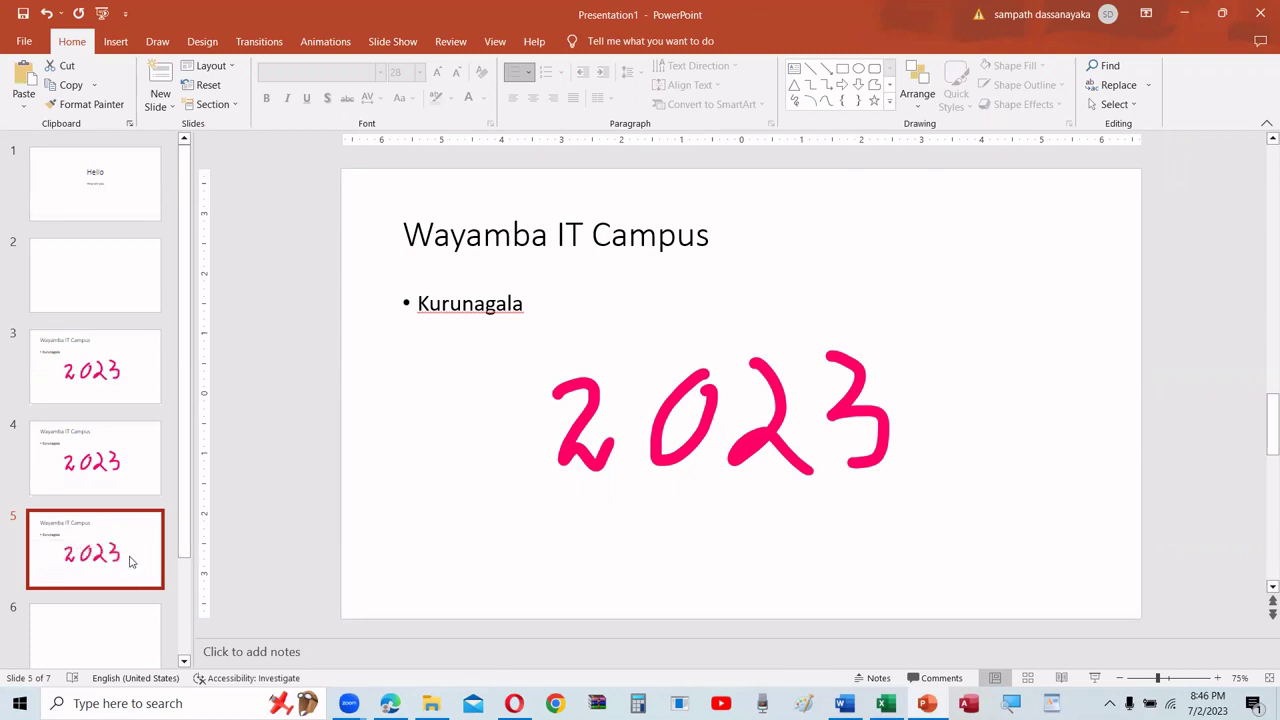
# Step: Delete slide 5, a duplicate 2023 slide, with the Delete key
pyautogui.click(659, 490)
pyautogui.click(708, 543)
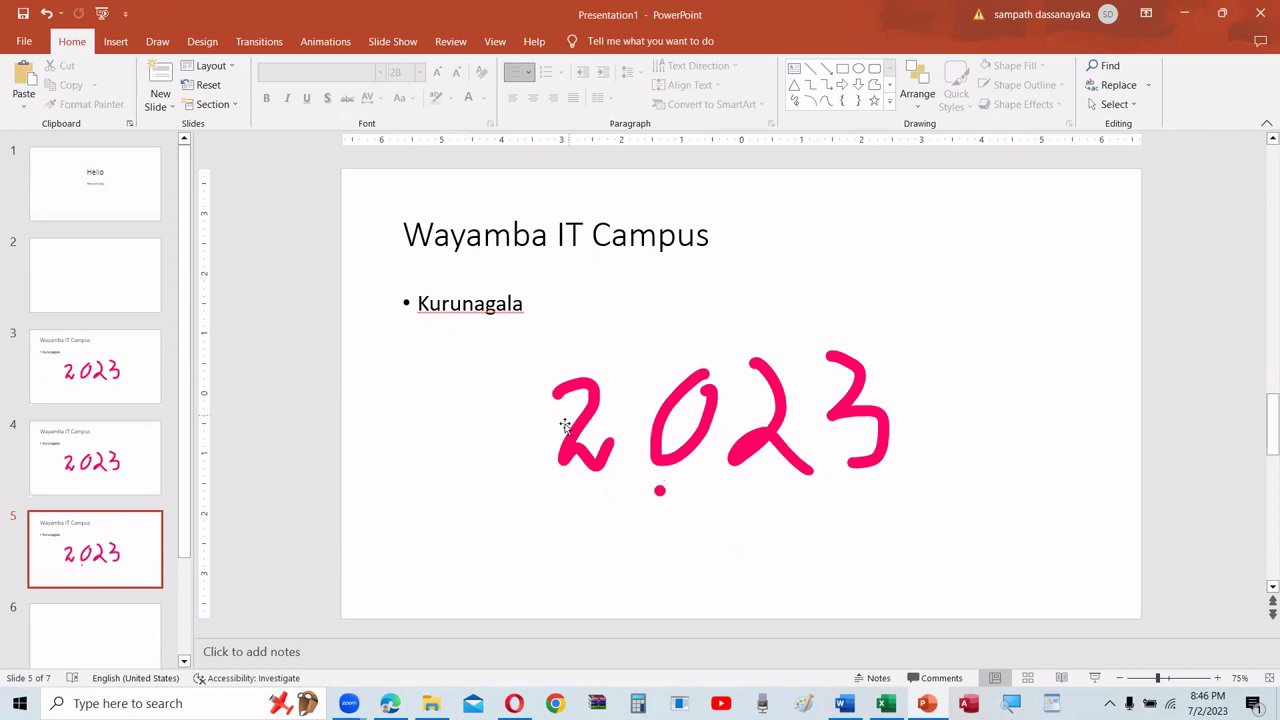
pyautogui.click(84, 568)
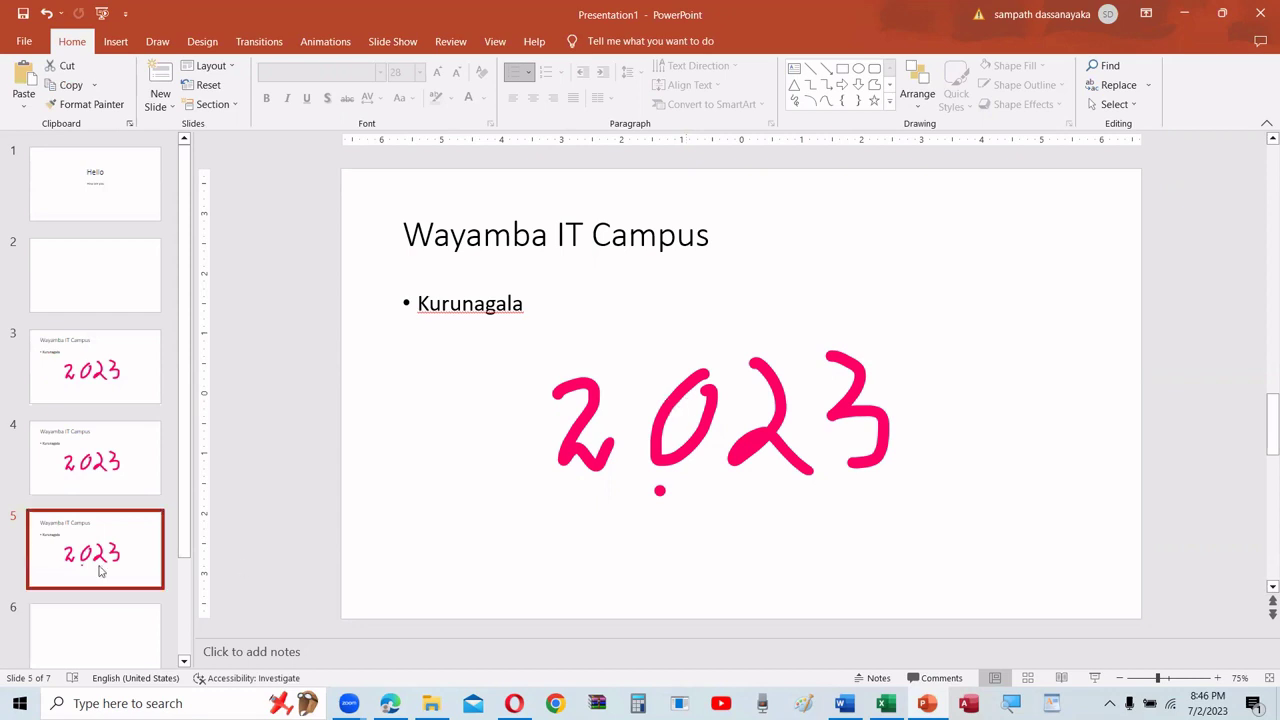
pyautogui.press('Delete')
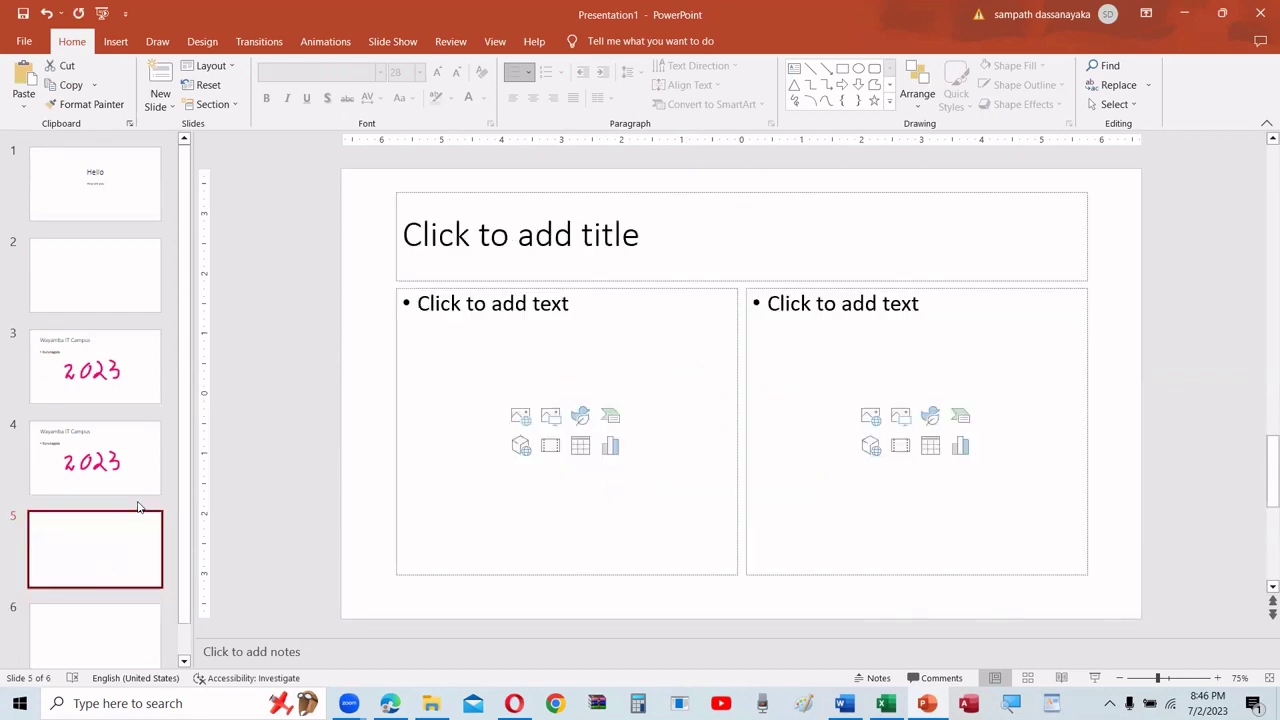
# Step: Delete slide 4 with its thumbnail's Delete Slide command, leaving five slides
pyautogui.click(143, 476)
pyautogui.rightClick(143, 476)
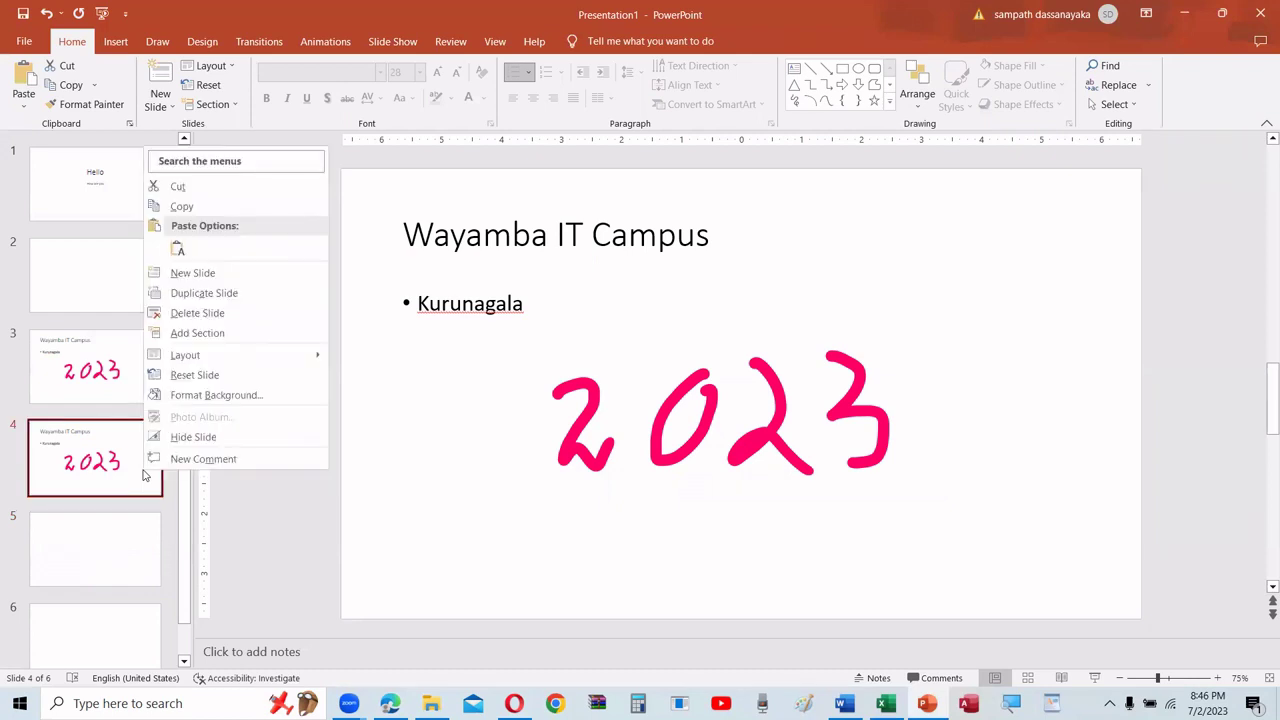
pyautogui.moveTo(168, 358)
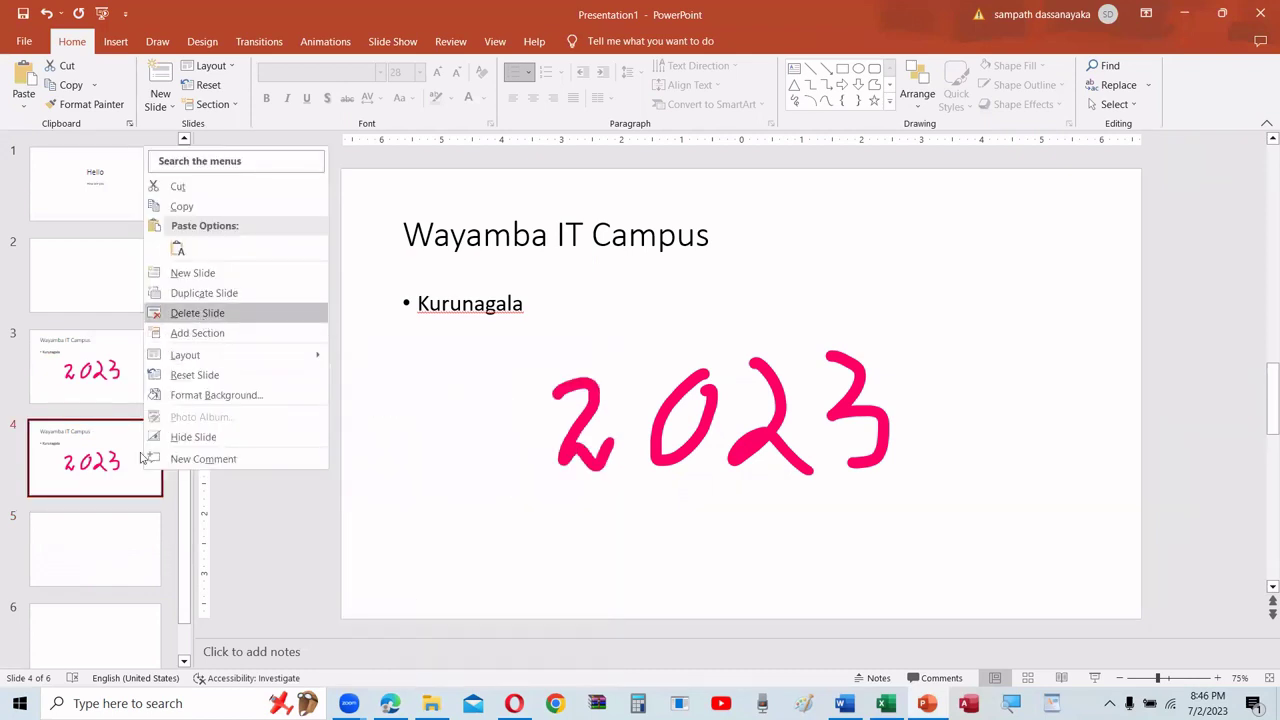
pyautogui.rightClick(128, 484)
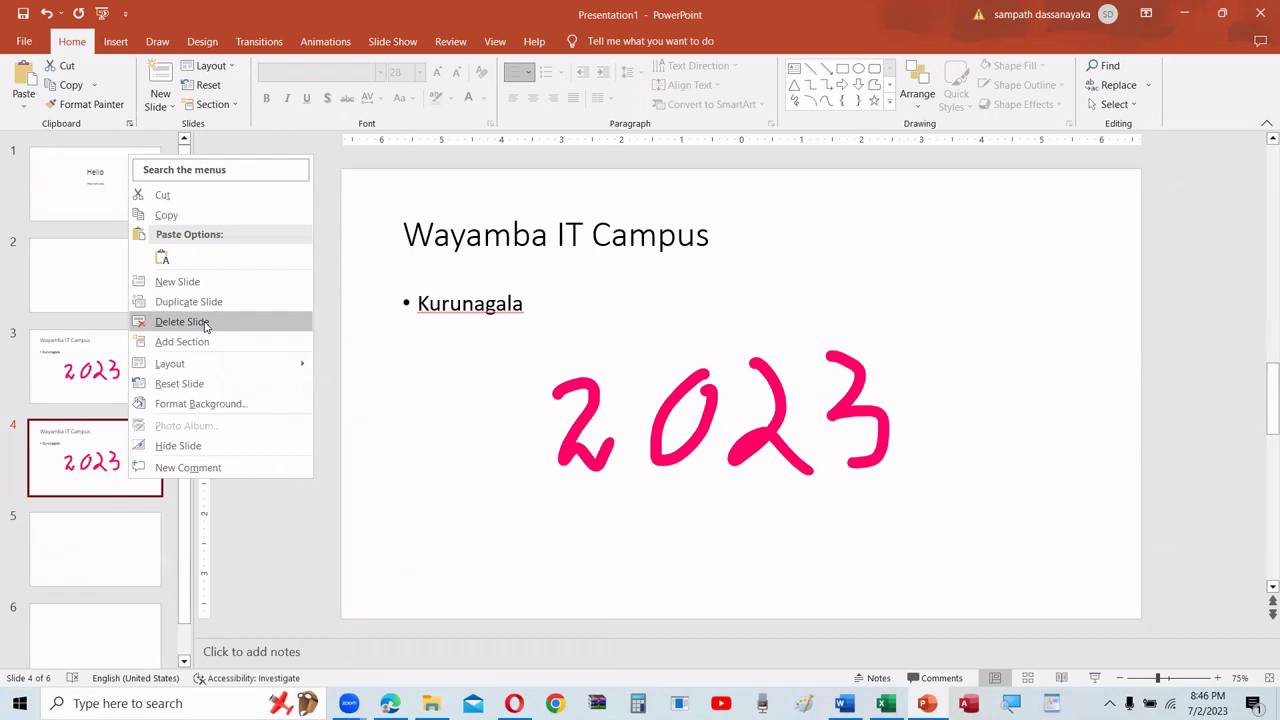
pyautogui.click(182, 321)
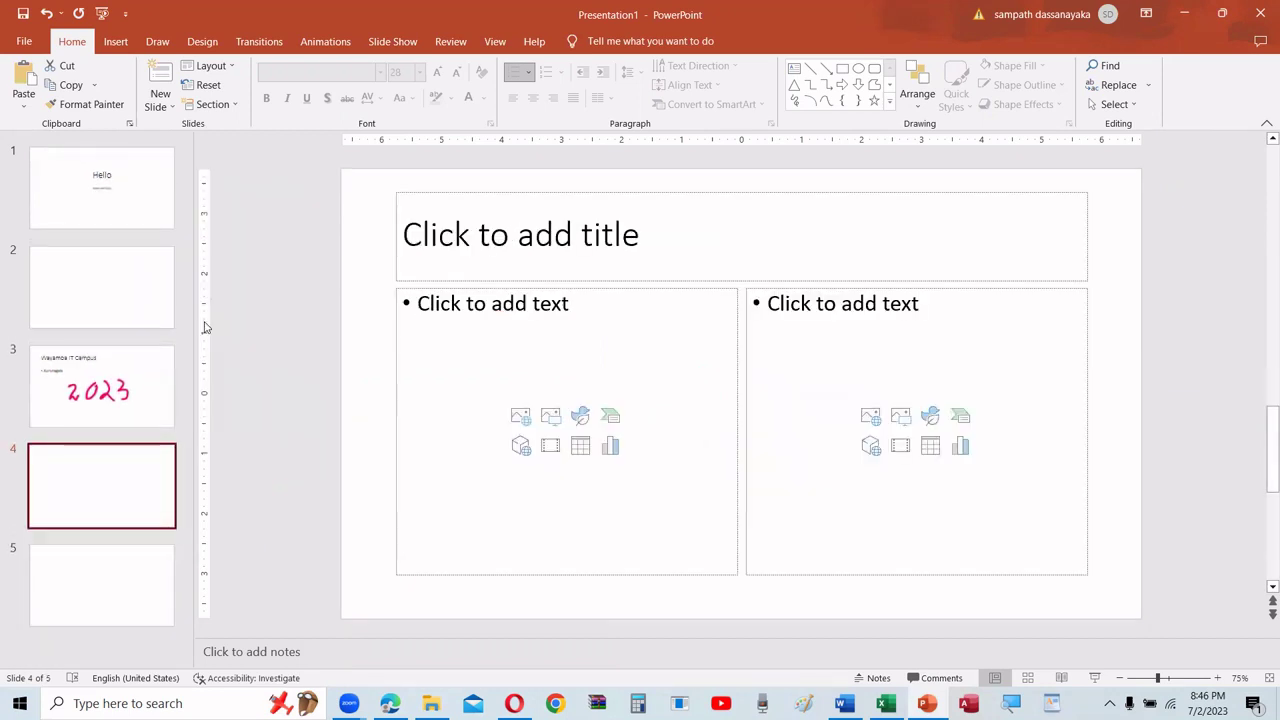
# Step: Scroll the tutorial PDF up to the Office Theme slide layout list on page 5
pyautogui.click(390, 703)
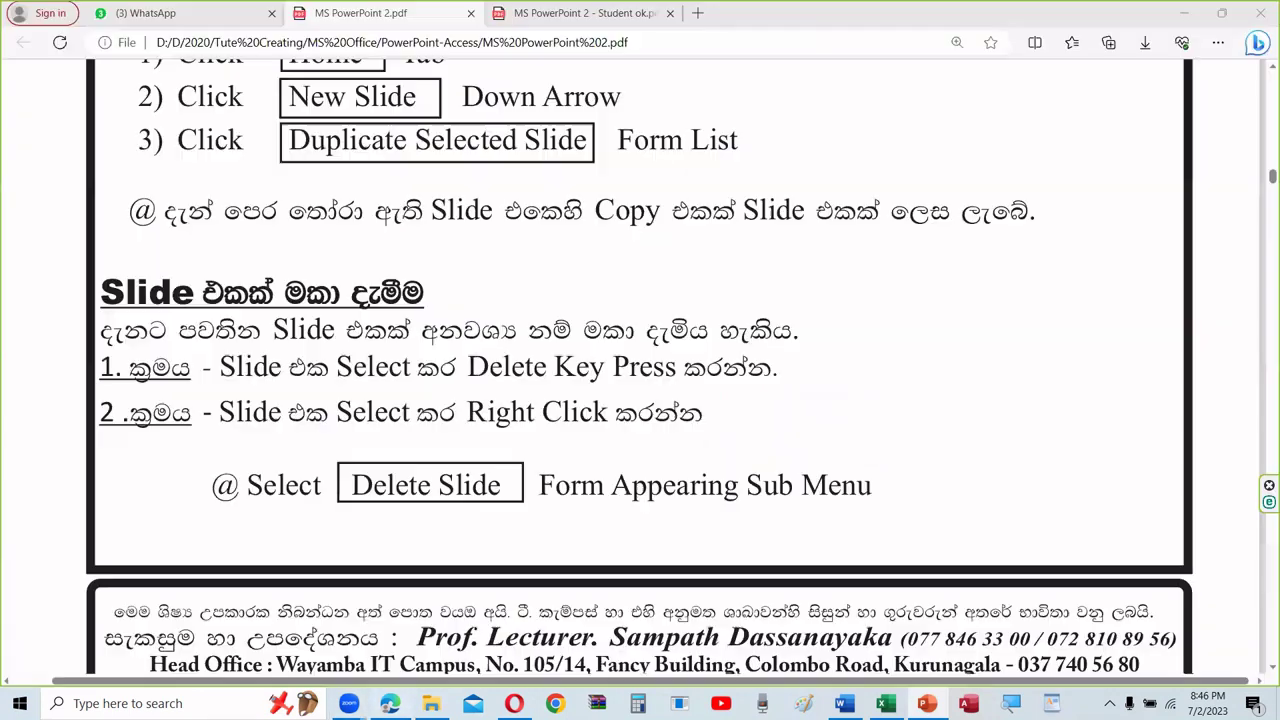
pyautogui.scroll(-4, 411, 271)
pyautogui.scroll(-3, 411, 271)
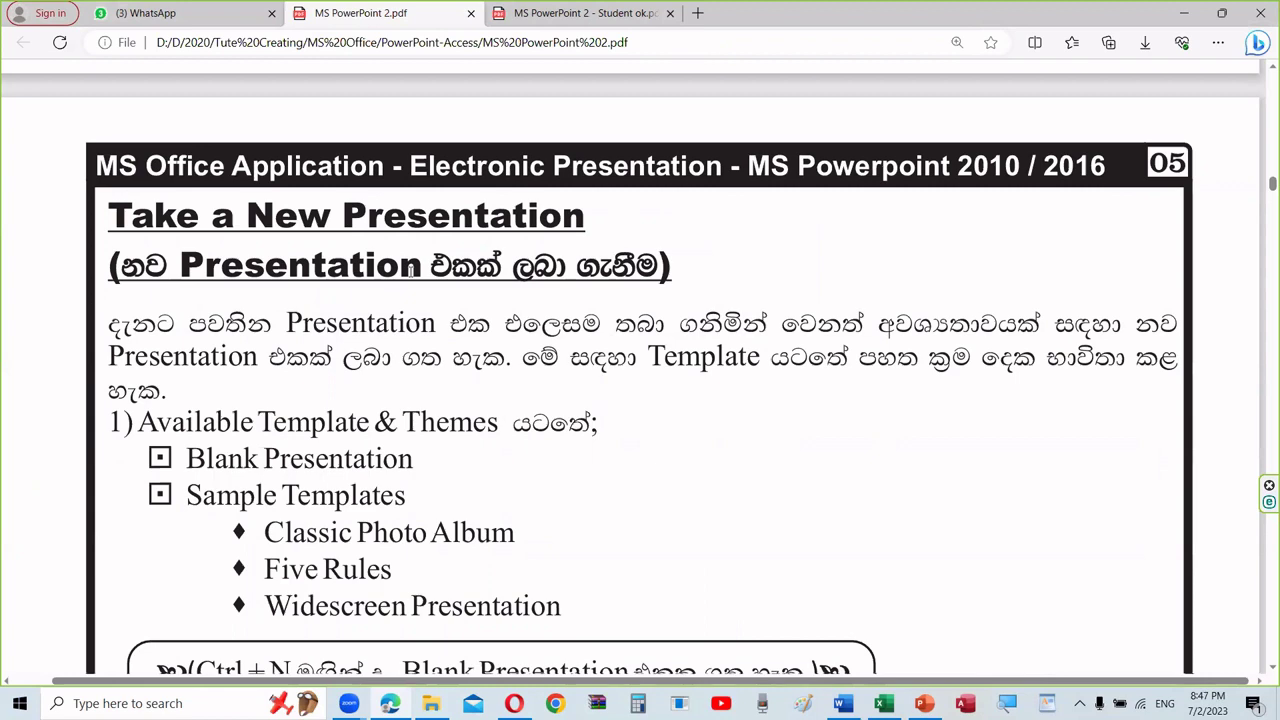
pyautogui.scroll(5, 410, 268)
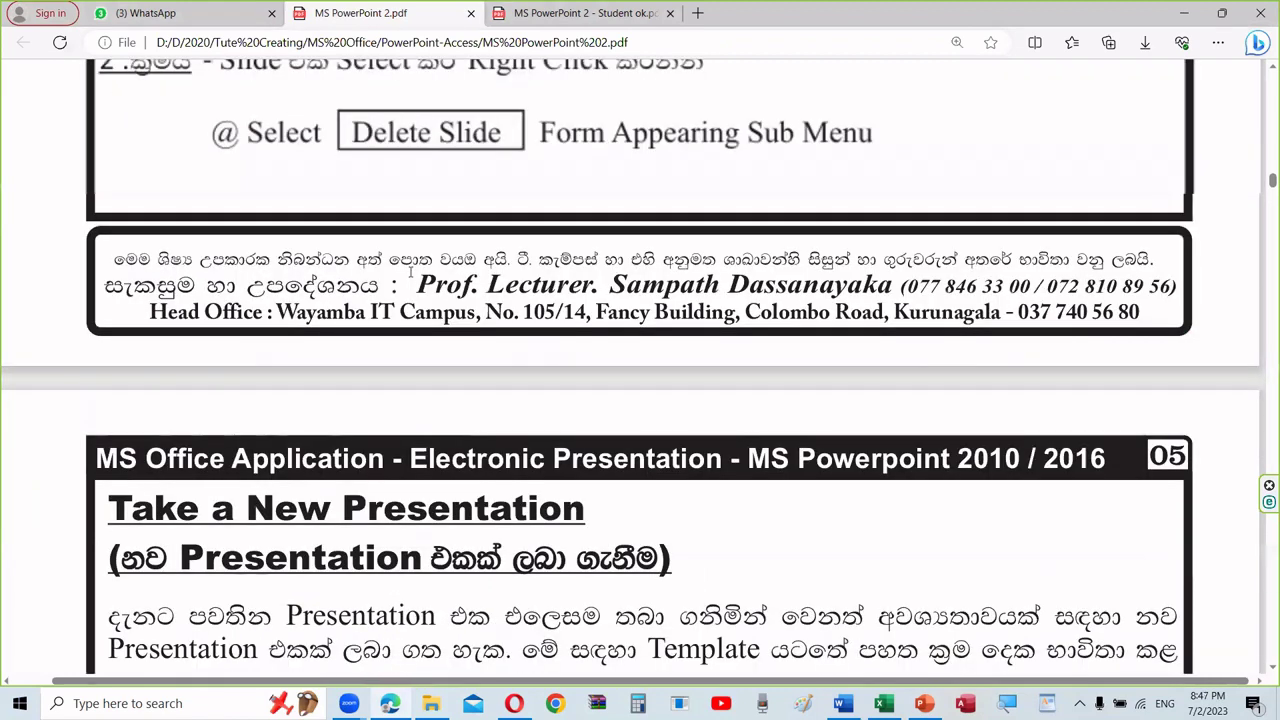
pyautogui.scroll(3, 410, 270)
pyautogui.scroll(1, 410, 272)
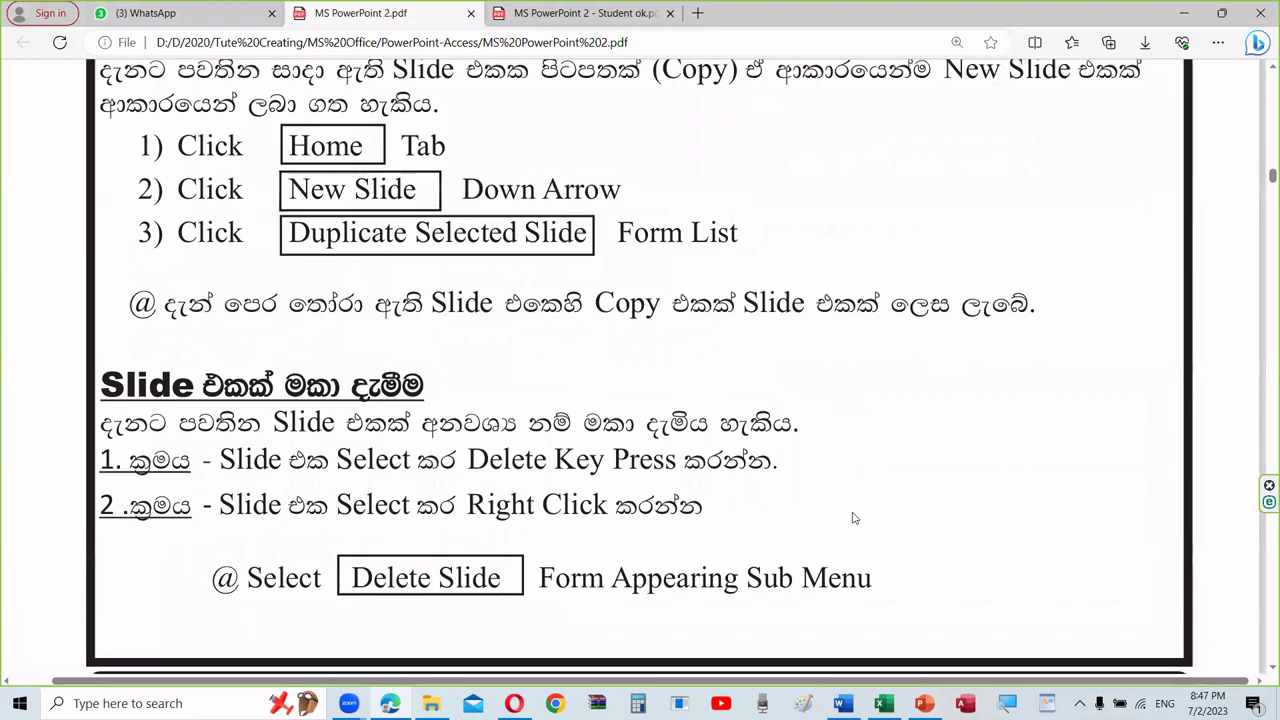
pyautogui.scroll(2, 777, 437)
pyautogui.scroll(4, 778, 437)
pyautogui.scroll(1, 778, 437)
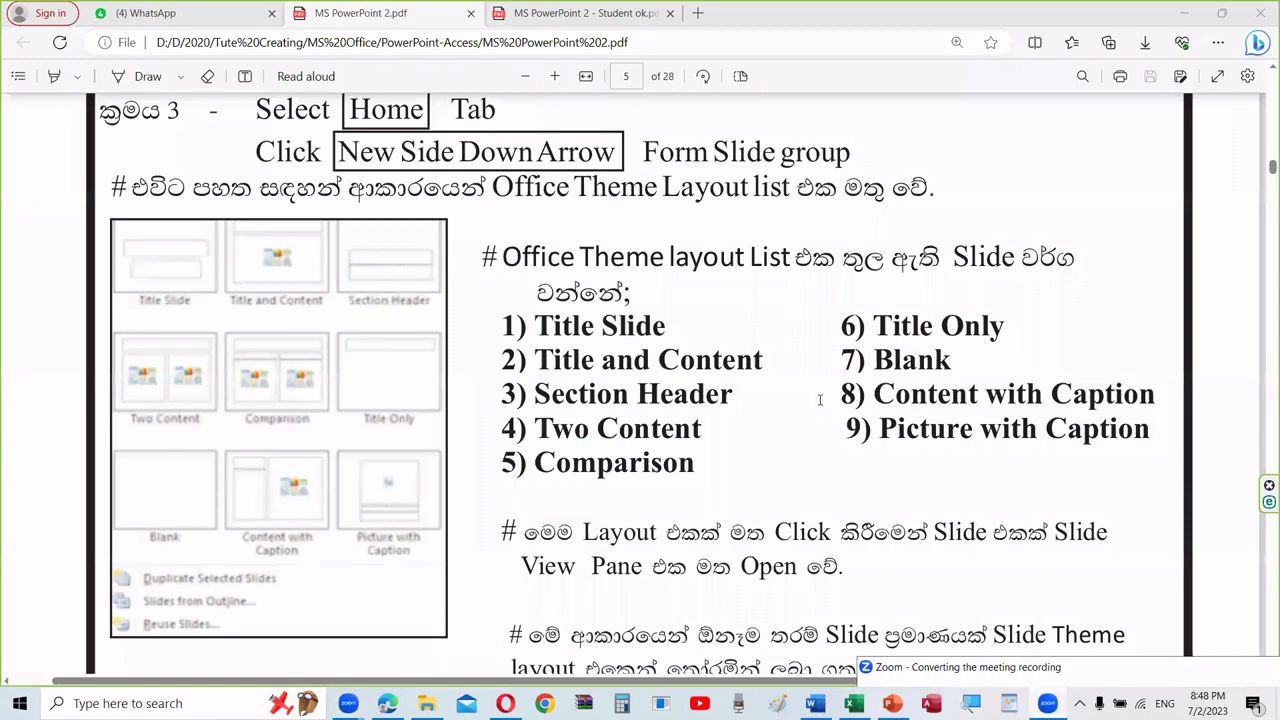
# Step: Scroll the PDF down to page 05, 'Take a New Presentation', and its Blank Presentation steps
pyautogui.scroll(-8, 819, 399)
pyautogui.scroll(-5, 819, 399)
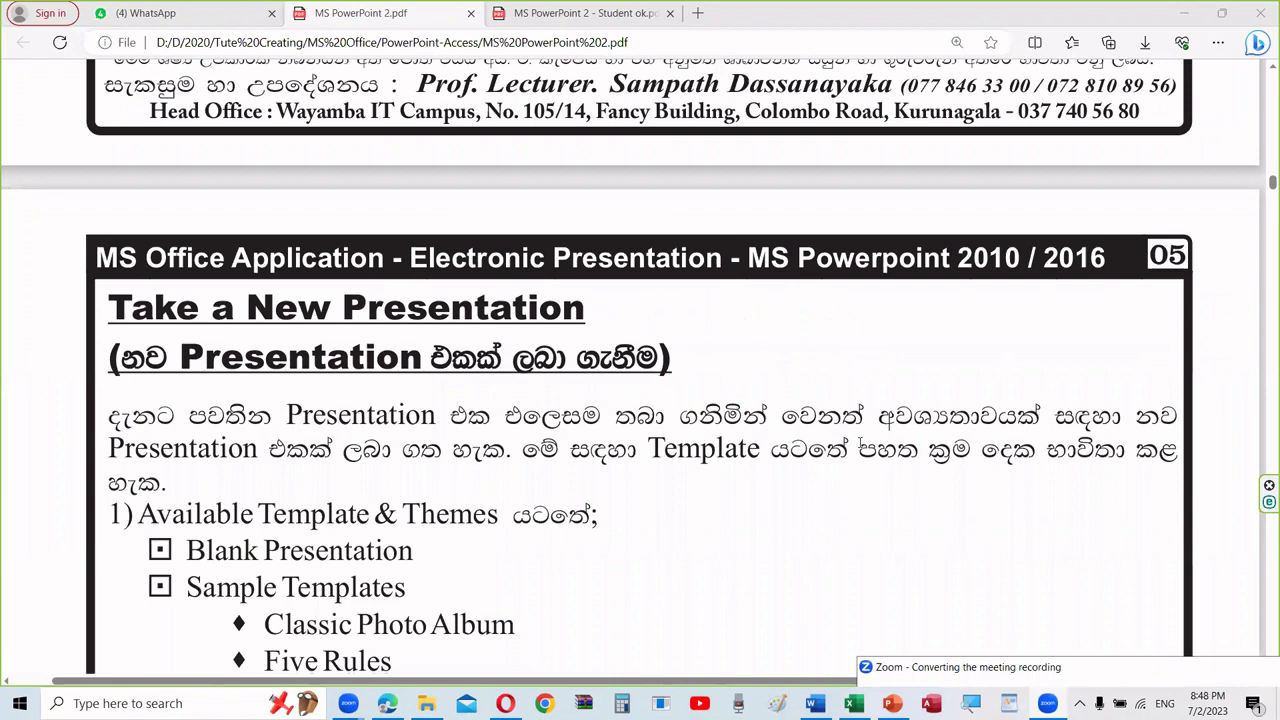
pyautogui.scroll(-2, 861, 443)
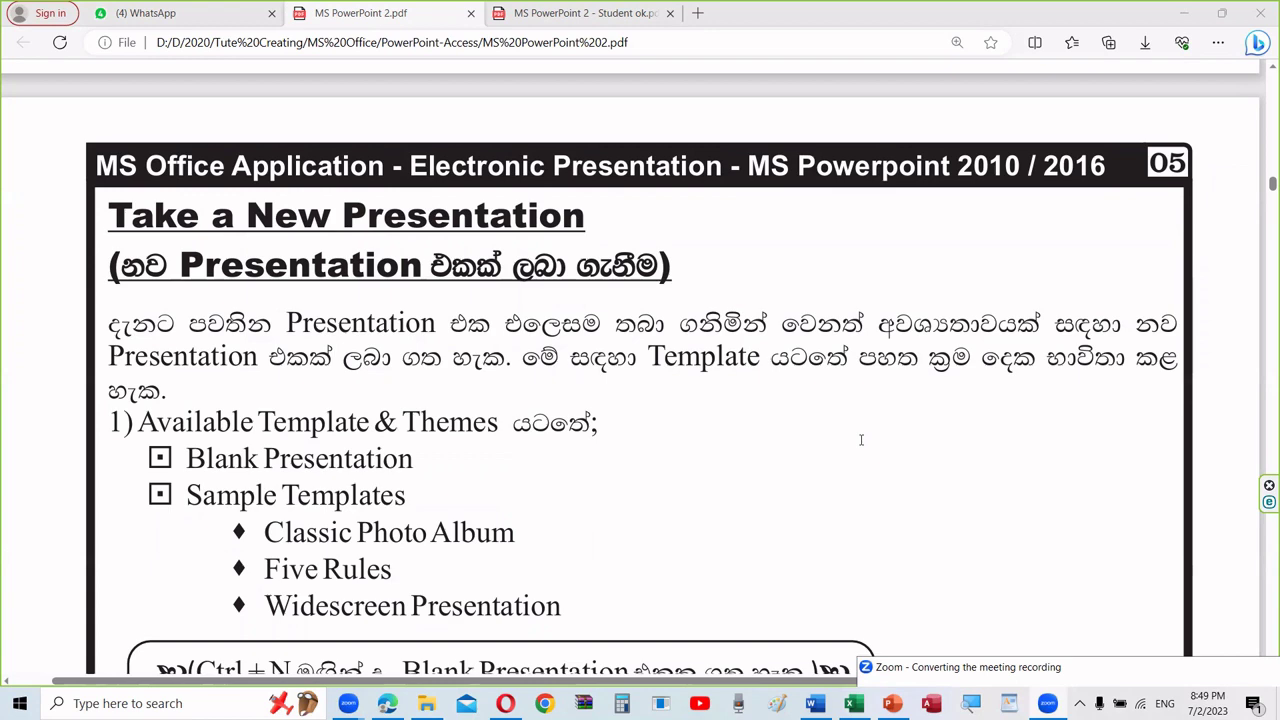
pyautogui.scroll(-1, 860, 440)
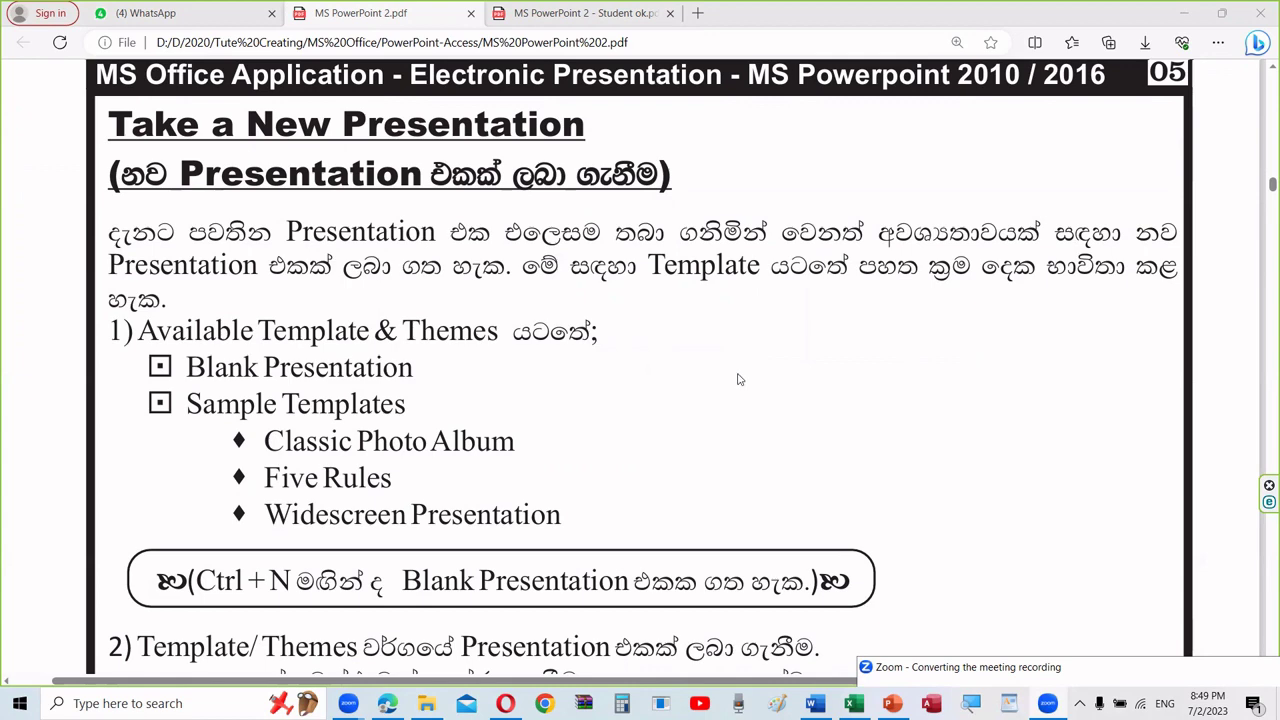
pyautogui.scroll(-2, 738, 379)
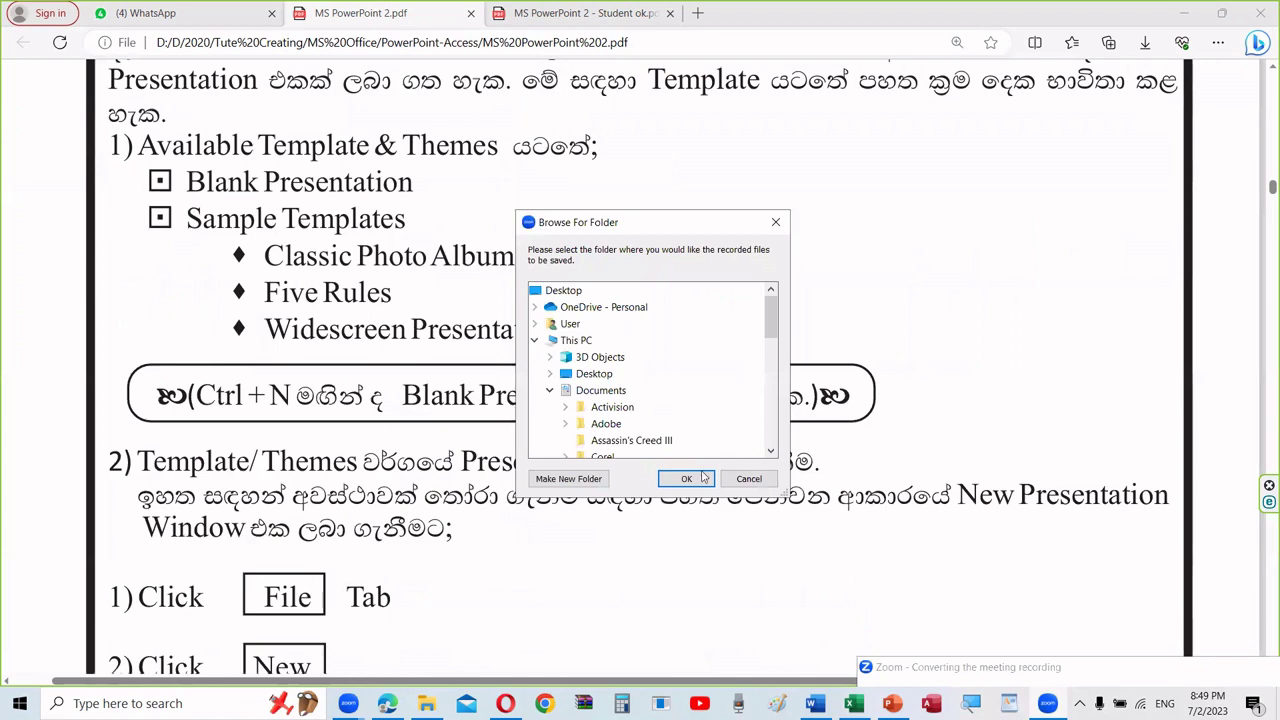
# Step: Accept the default save folder in Zoom's Browse For Folder prompt
pyautogui.click(686, 478)
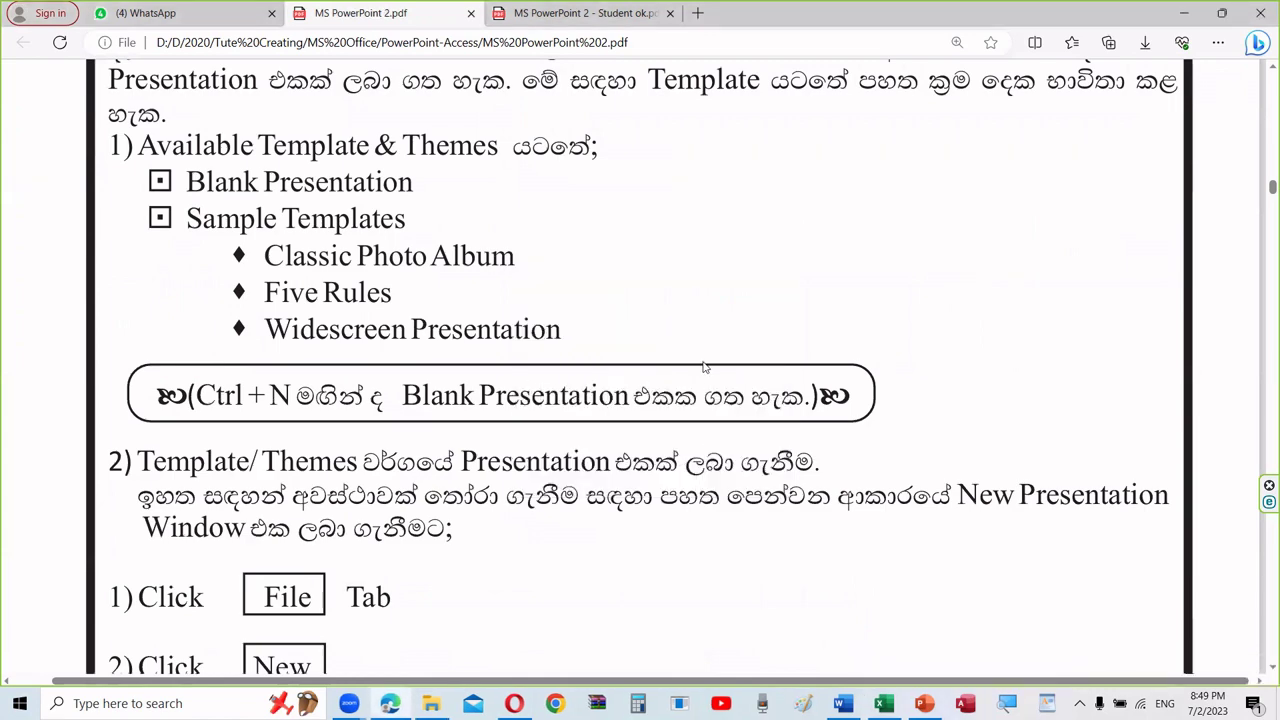
pyautogui.scroll(-2, 704, 367)
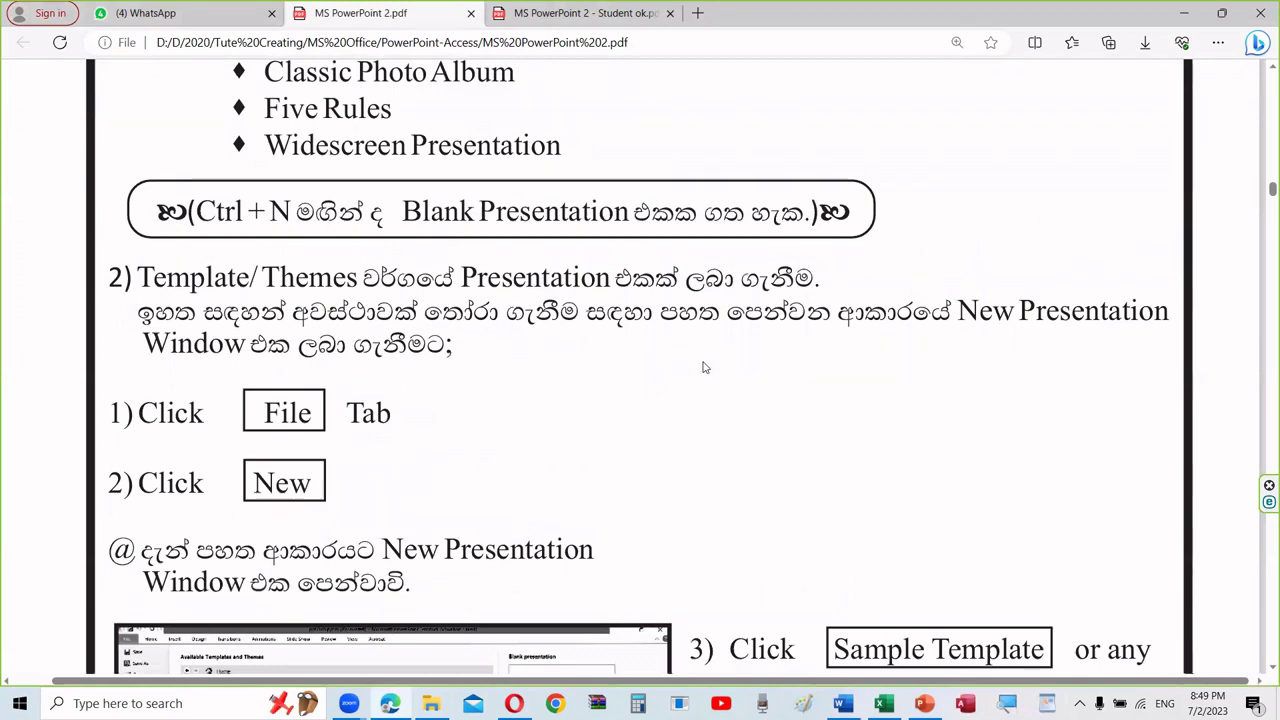
pyautogui.scroll(-1, 704, 367)
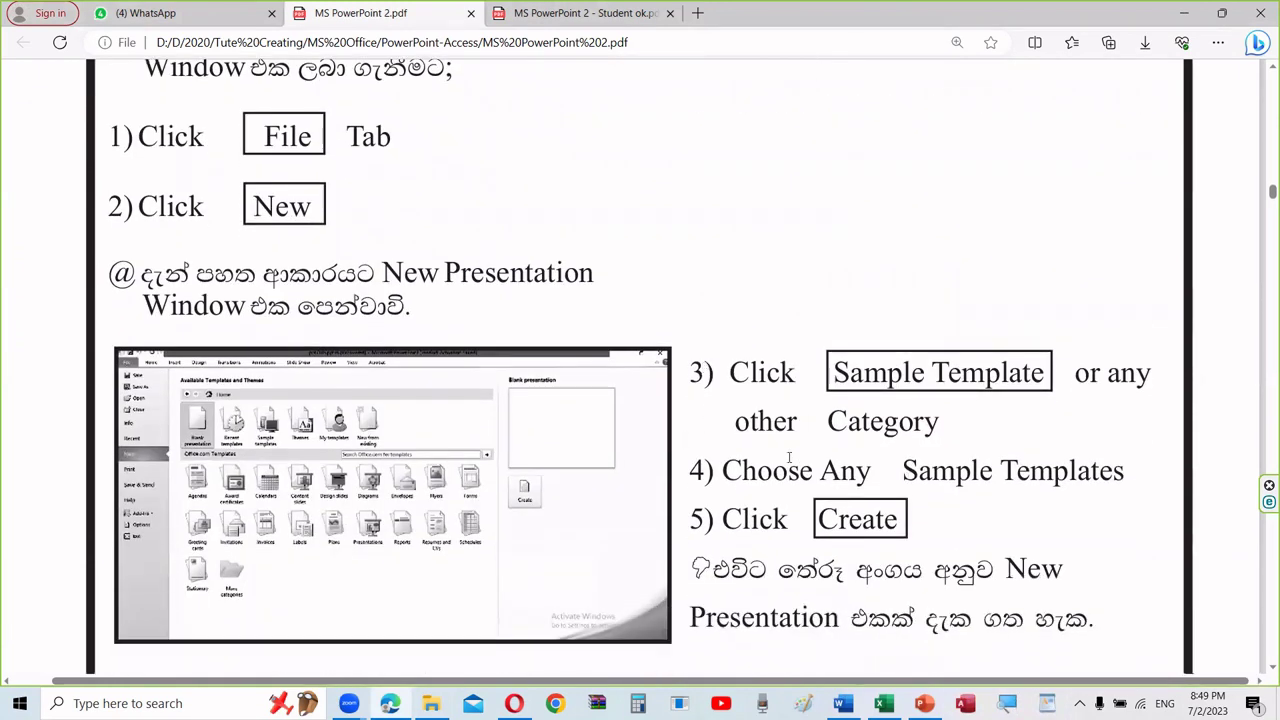
pyautogui.scroll(-3, 789, 457)
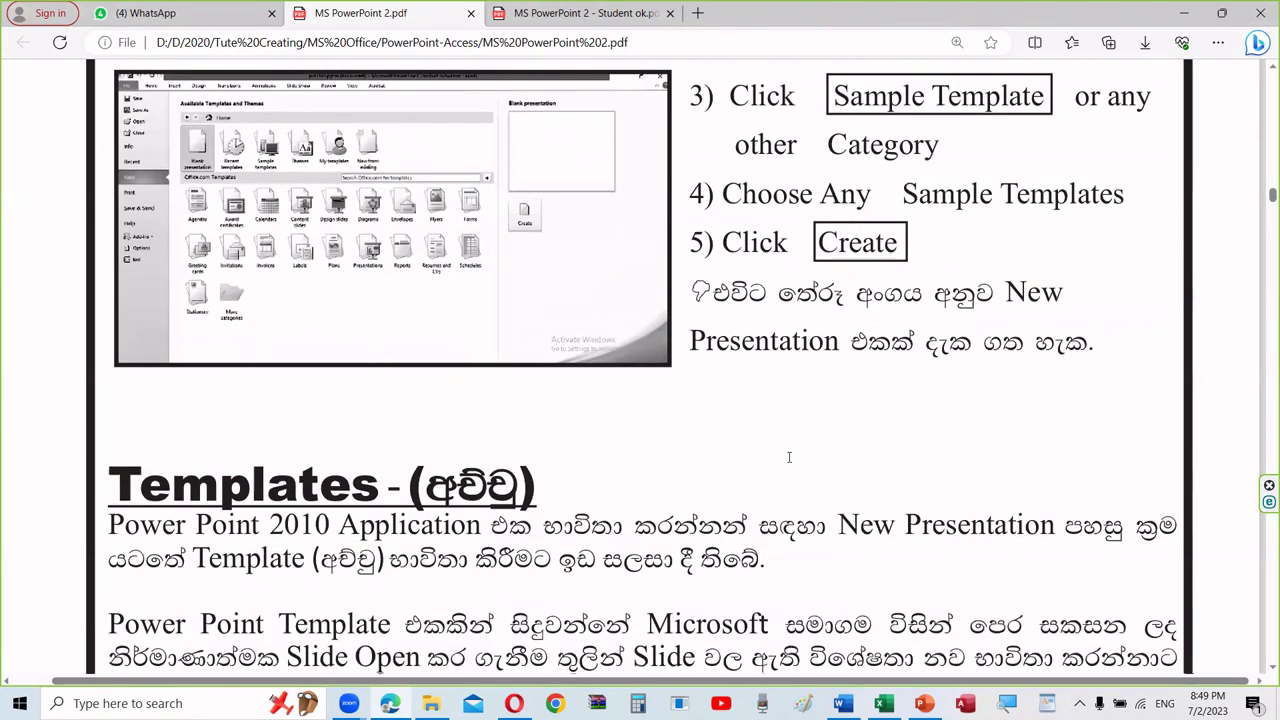
# Step: Open a new blank PowerPoint presentation, Presentation2, with Ctrl+N
pyautogui.scroll(4, 789, 457)
pyautogui.scroll(3, 789, 457)
pyautogui.scroll(5, 789, 457)
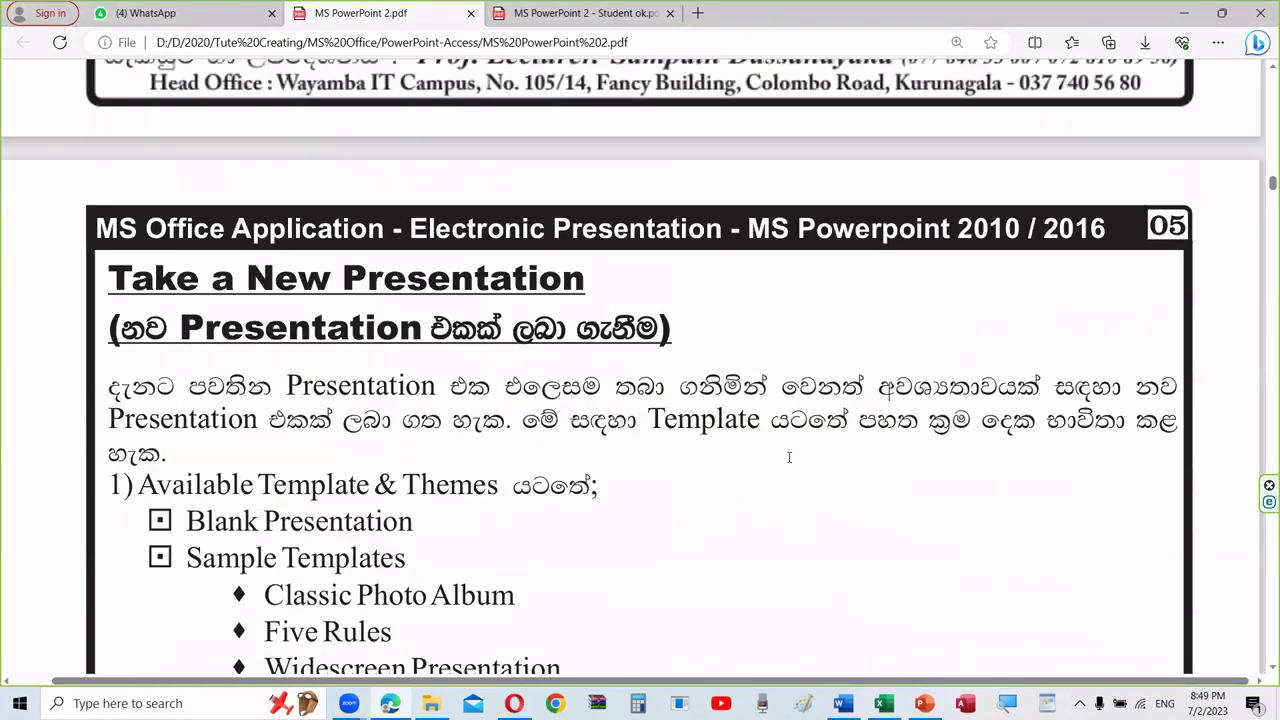
pyautogui.scroll(-1, 789, 457)
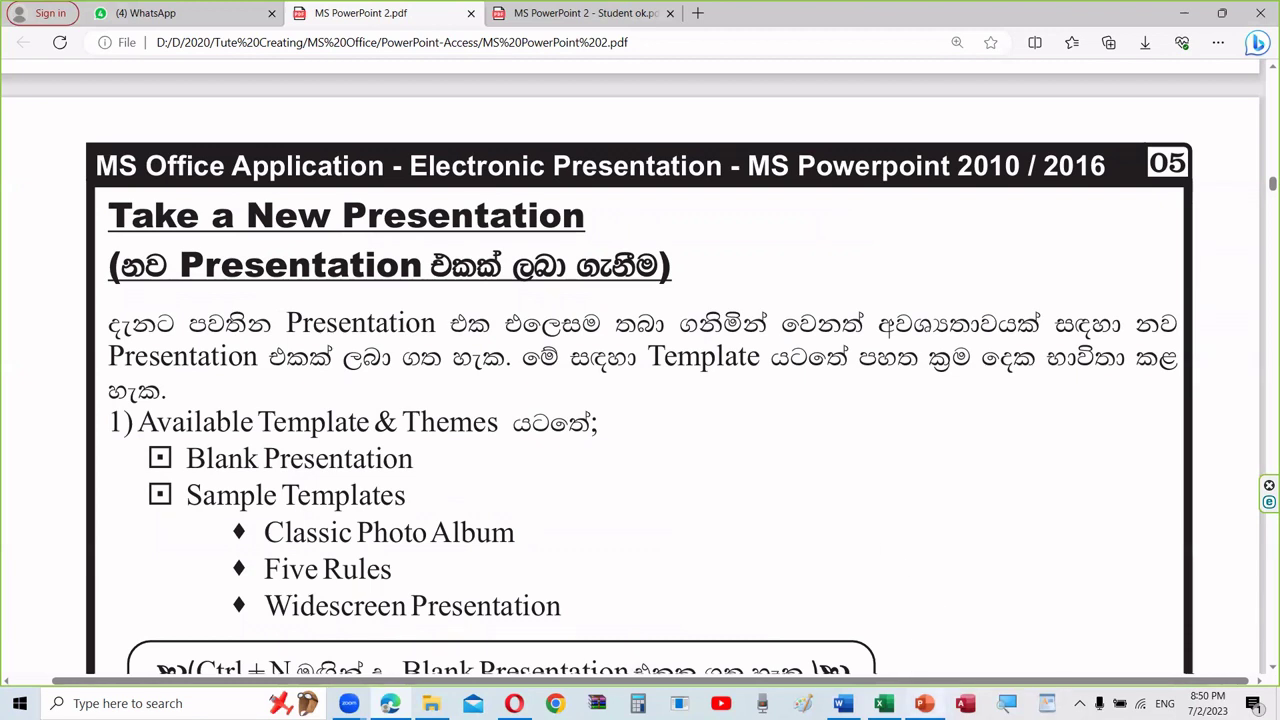
pyautogui.click(924, 703)
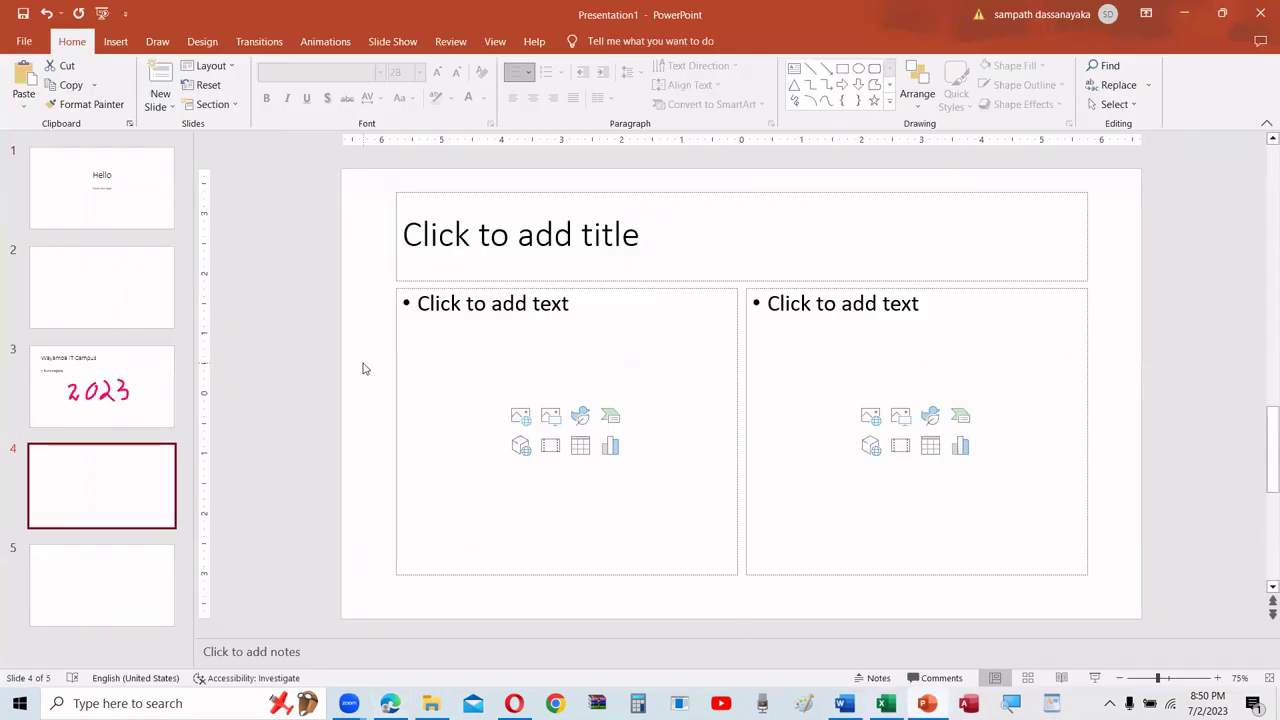
pyautogui.hotkey('ctrl', 'n')
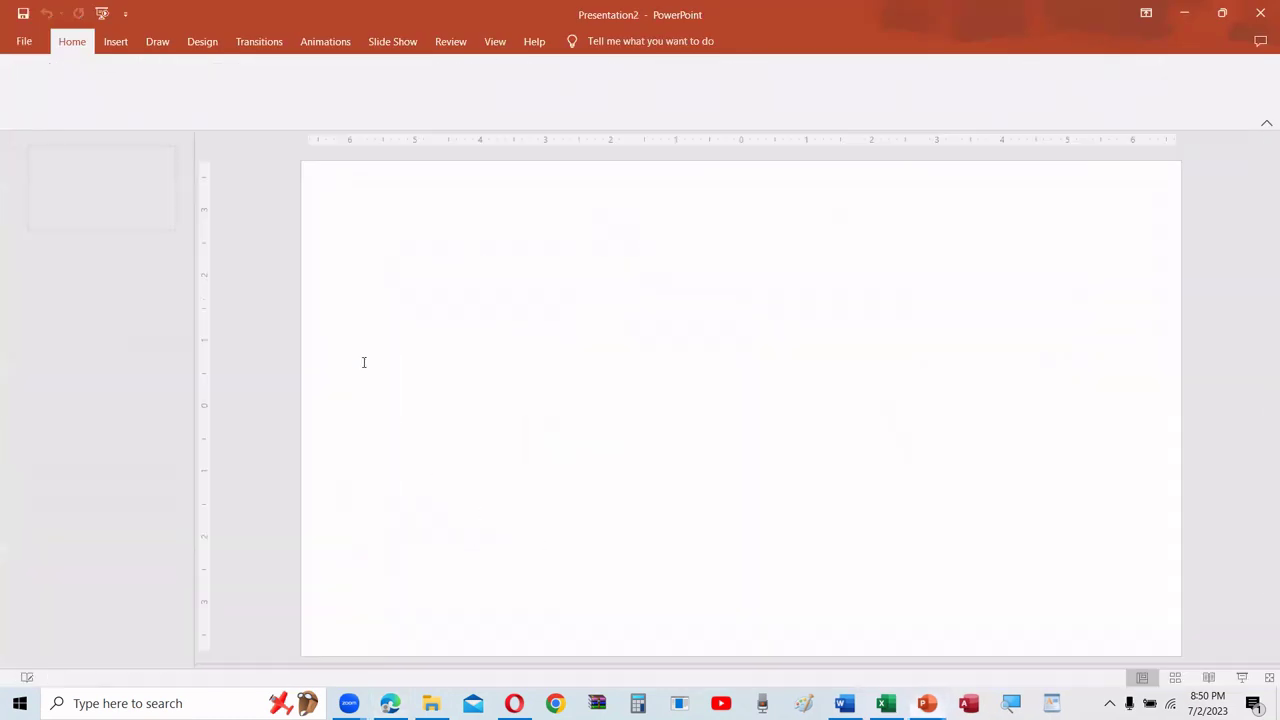